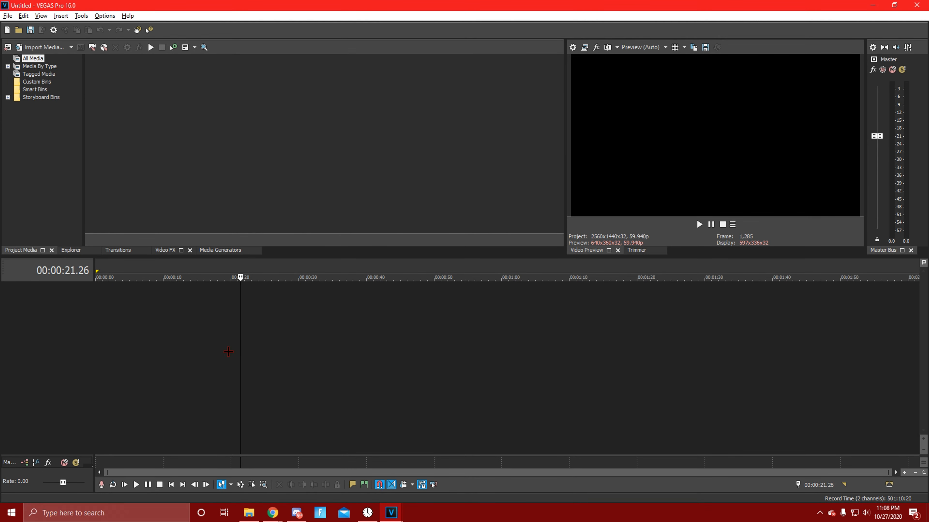
click(199, 344)
click(303, 325)
click(250, 323)
click(256, 321)
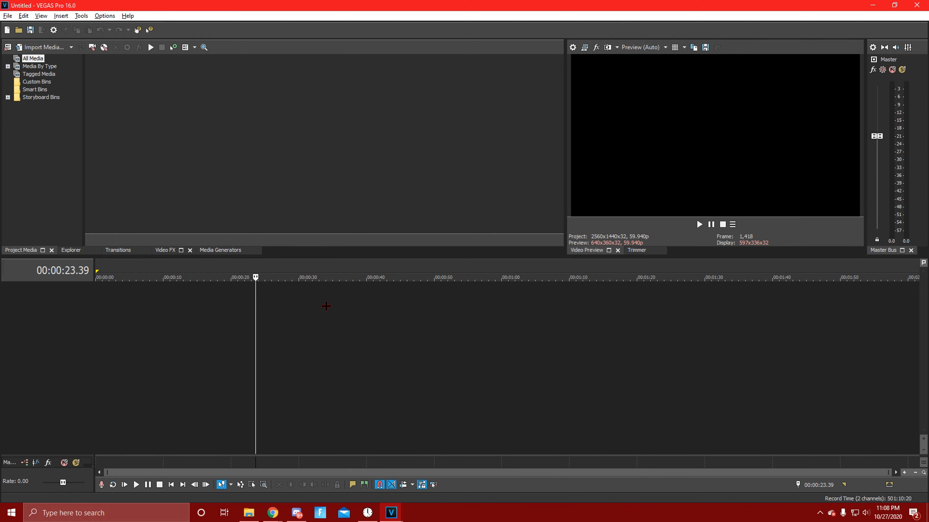
click(307, 312)
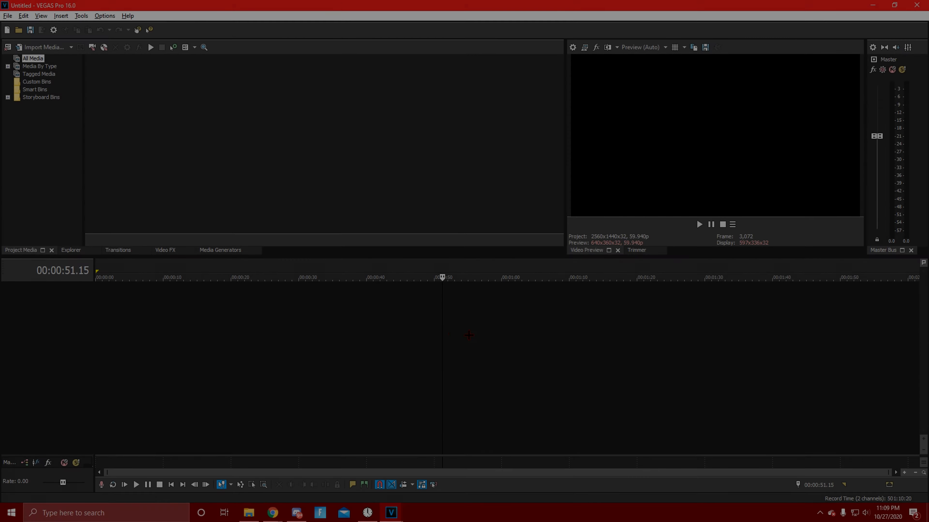
click(475, 337)
click(406, 336)
click(437, 321)
click(442, 320)
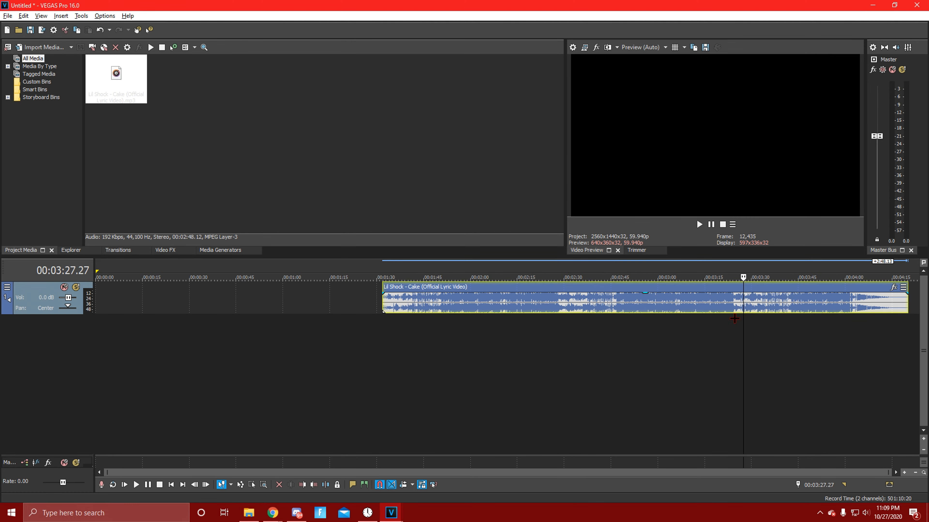
Move the Lil Shock - Cake song to near the beginning of the timeline.
drag(501, 310, 256, 310)
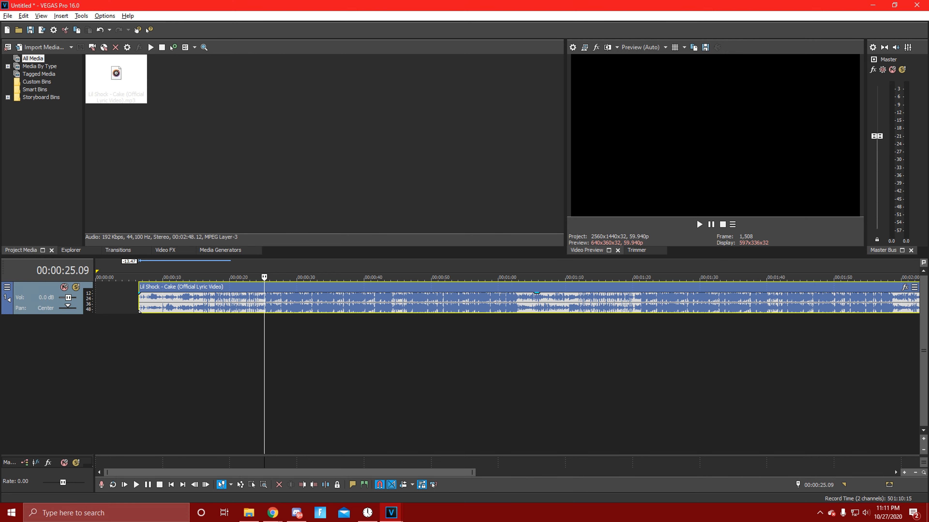
click(348, 307)
click(369, 305)
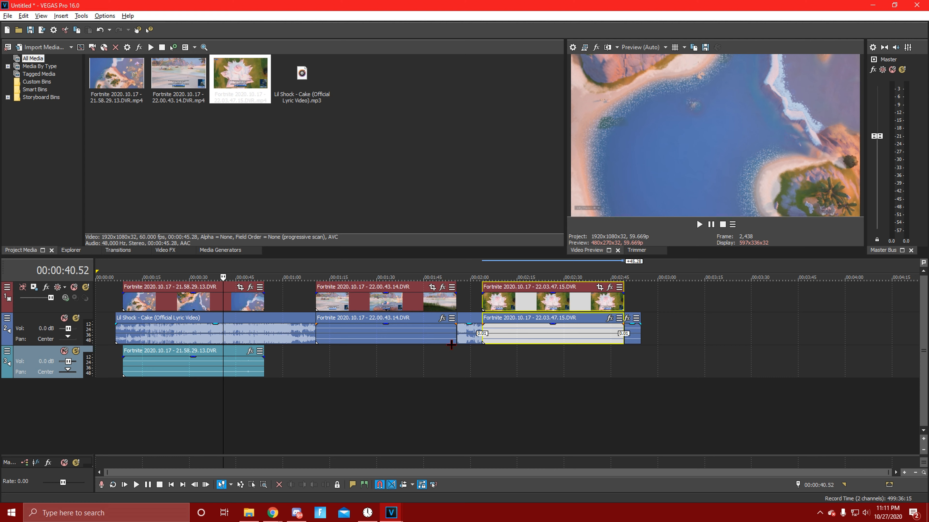
Move the second and third Fortnite clips slightly earlier, keeping their game audio on the track below the song.
drag(403, 362, 375, 362)
click(559, 375)
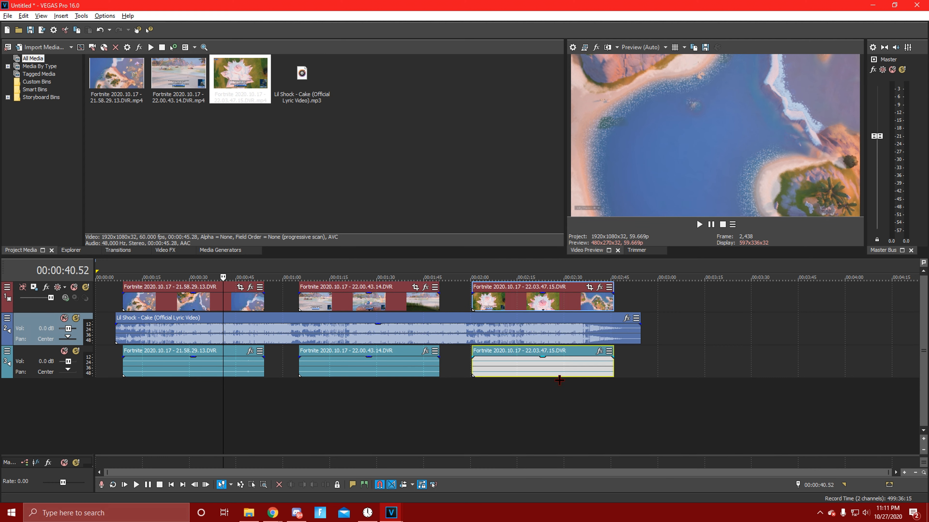
click(550, 344)
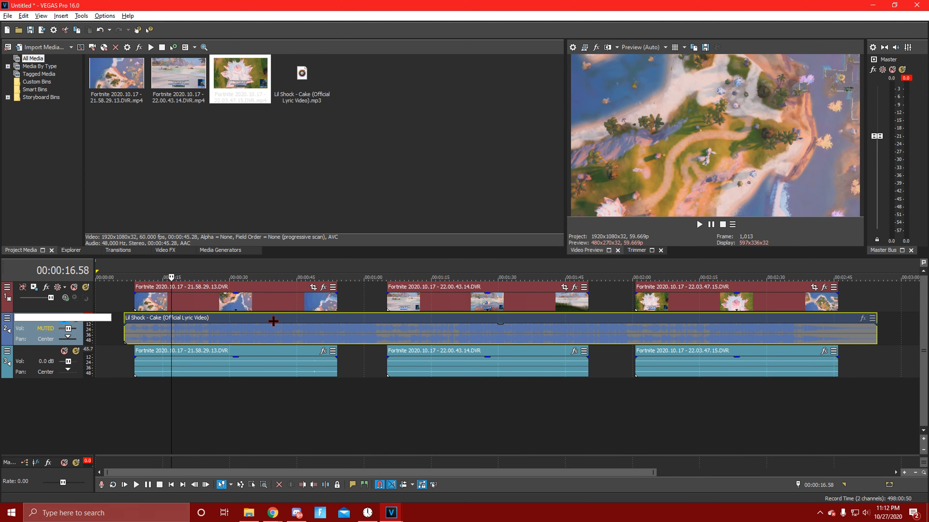
Play the first Fortnite clip from about 00:00:38 and 00:00:42 to review its camera movement.
click(273, 308)
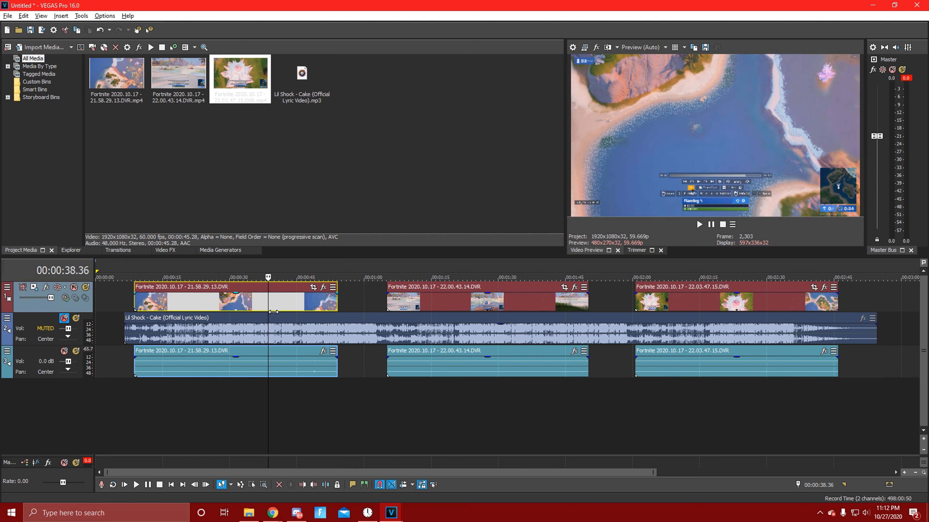
key(space)
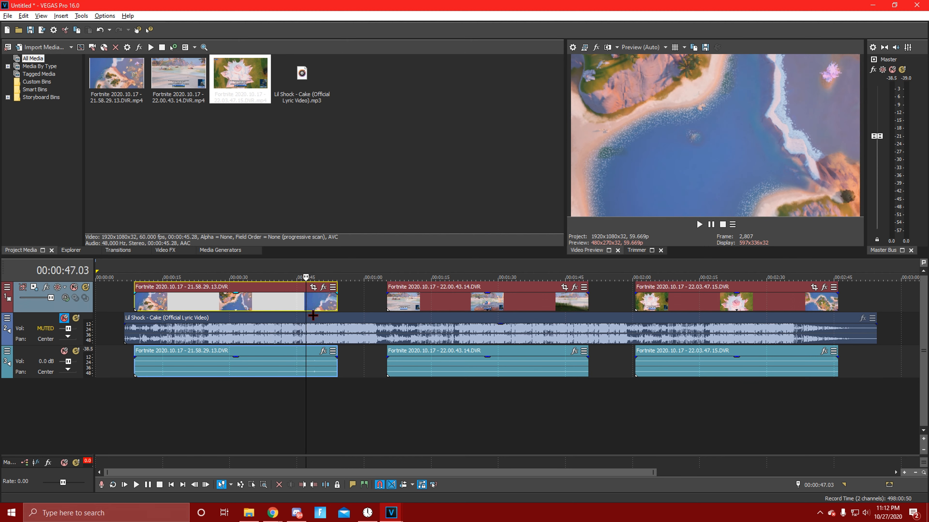
click(282, 309)
key(space)
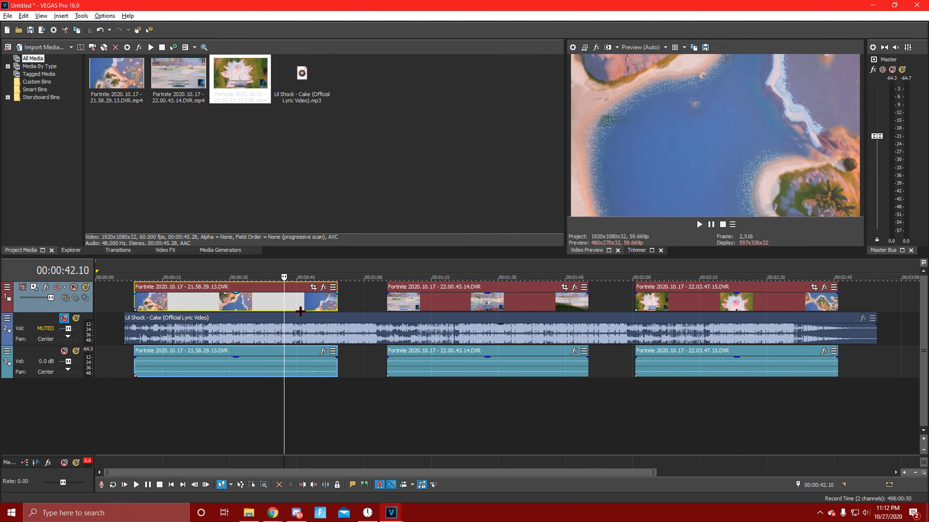
click(700, 225)
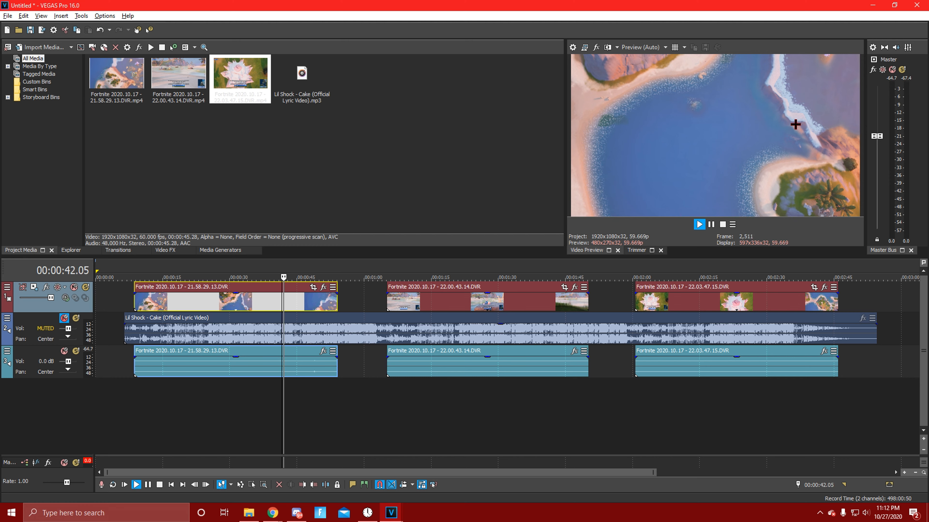
key(space)
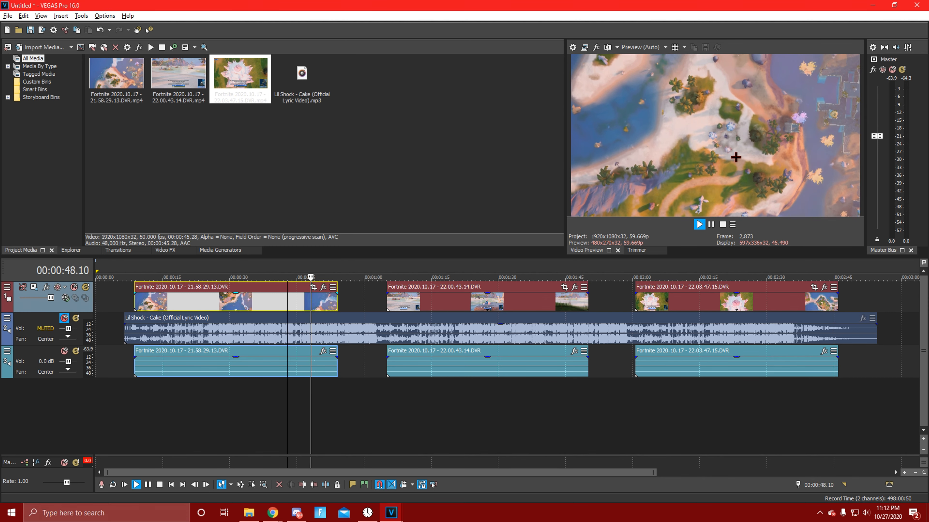
Examine the second Fortnite clip around 00:01:40 and play it to find where its clean footage begins.
click(546, 308)
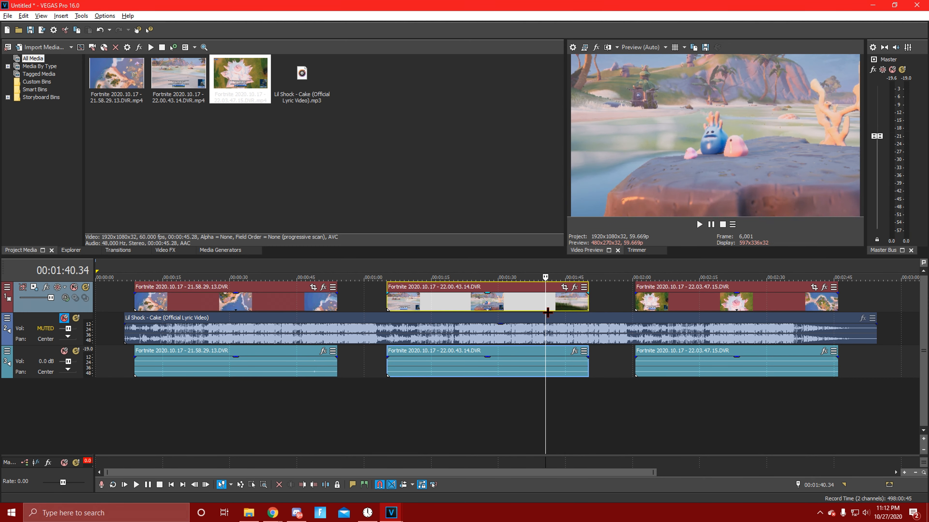
click(541, 309)
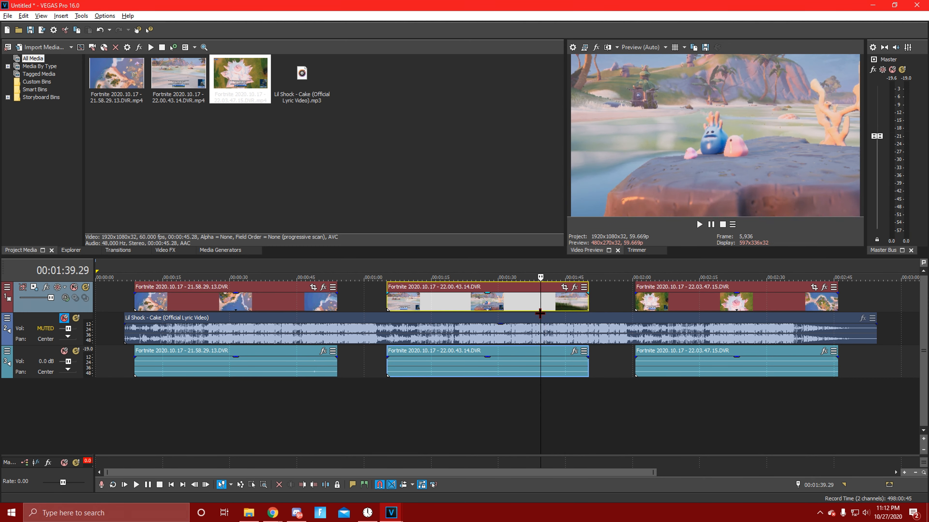
click(533, 309)
click(528, 309)
click(522, 309)
click(536, 313)
click(548, 314)
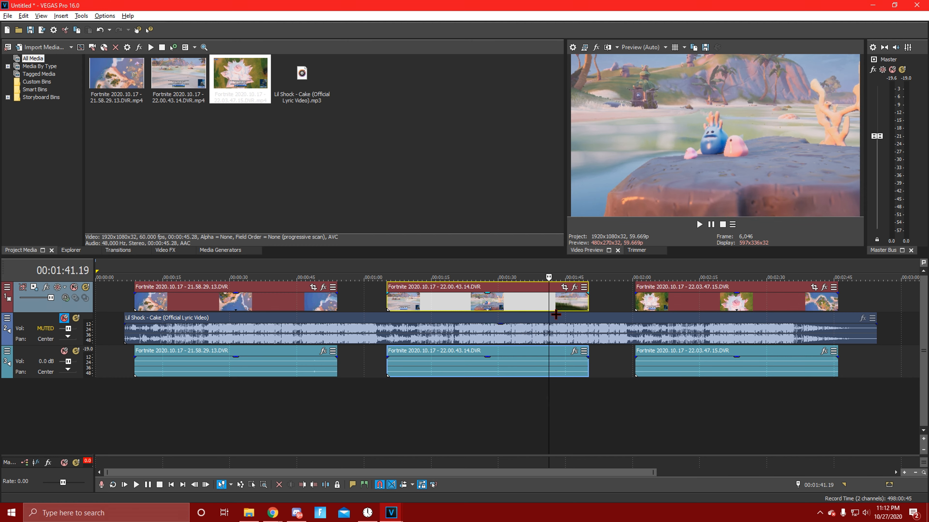
key(space)
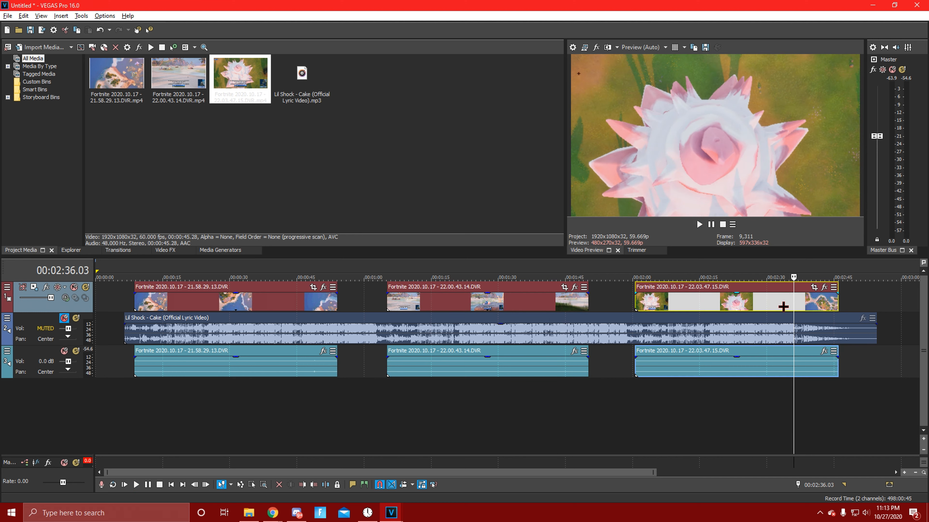
Examine the third Fortnite clip around 00:02:36 frame by frame and play its flower shot.
click(776, 310)
click(790, 311)
click(795, 306)
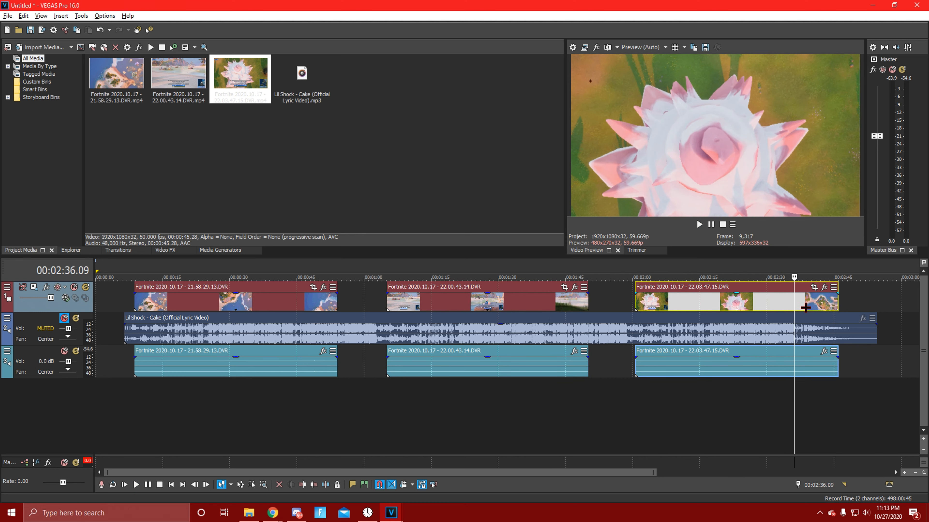
key(Right)
key(Right)
key(Right)
key(Right)
key(Right)
key(Right)
key(Right)
key(Right)
key(Right)
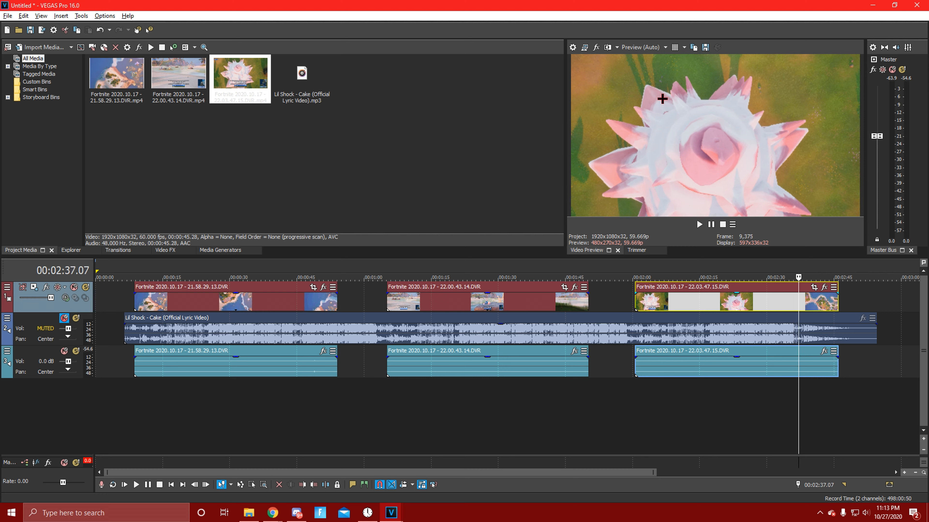
click(710, 224)
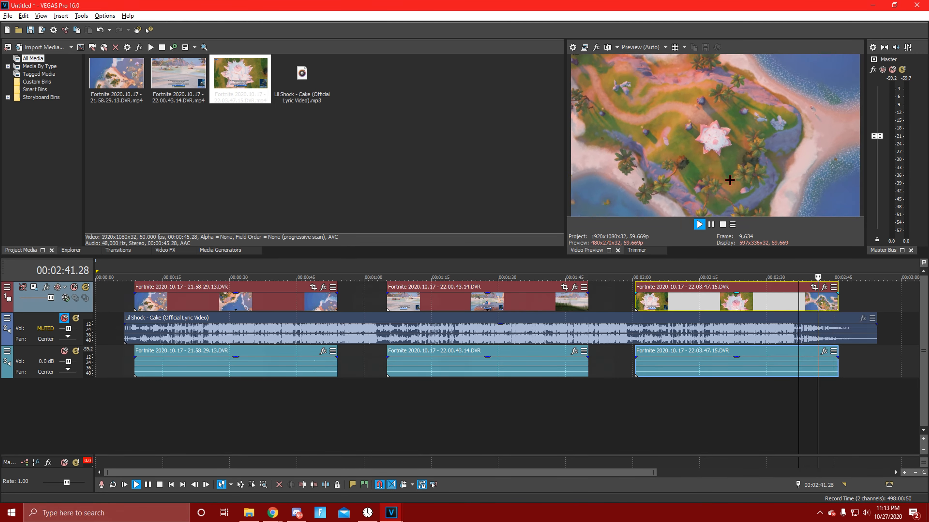
key(space)
scroll(699, 191, down, 2)
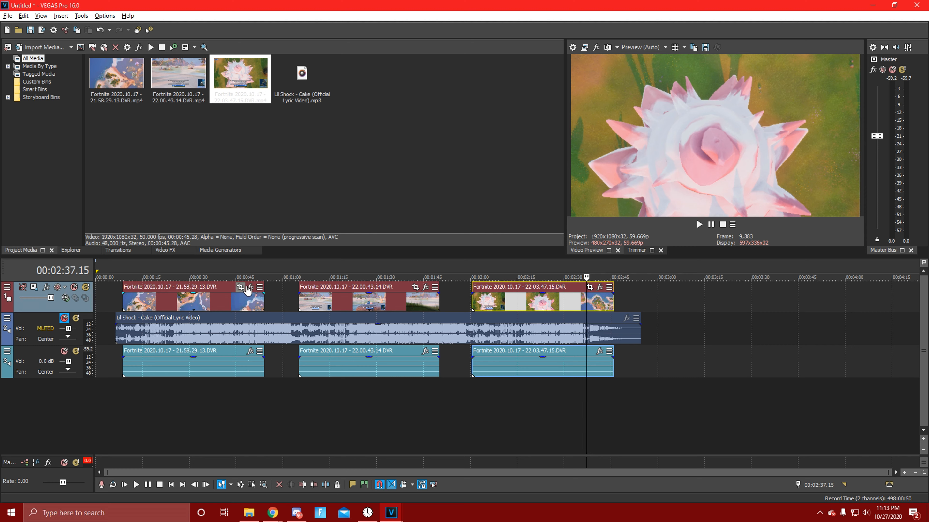
Compare frames within the first and second Fortnite clips, checking which parts still show the replay interface.
click(222, 368)
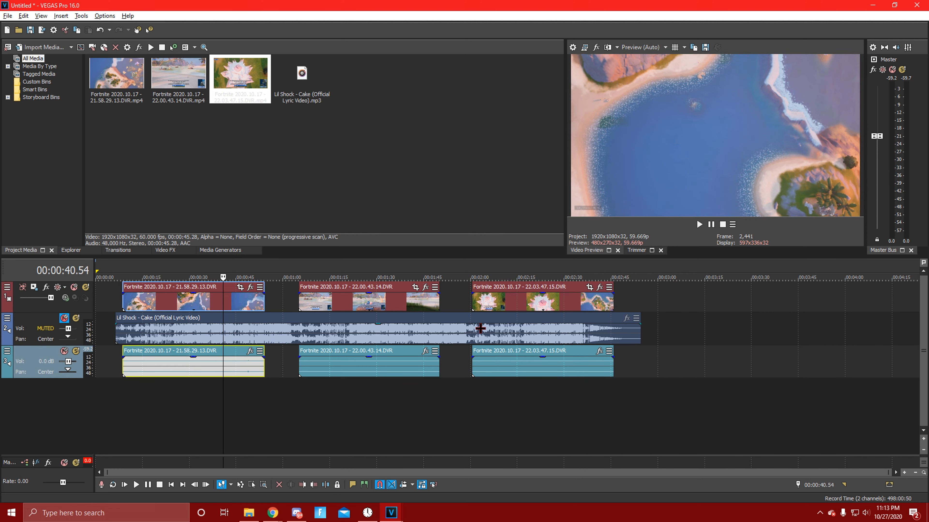
click(252, 308)
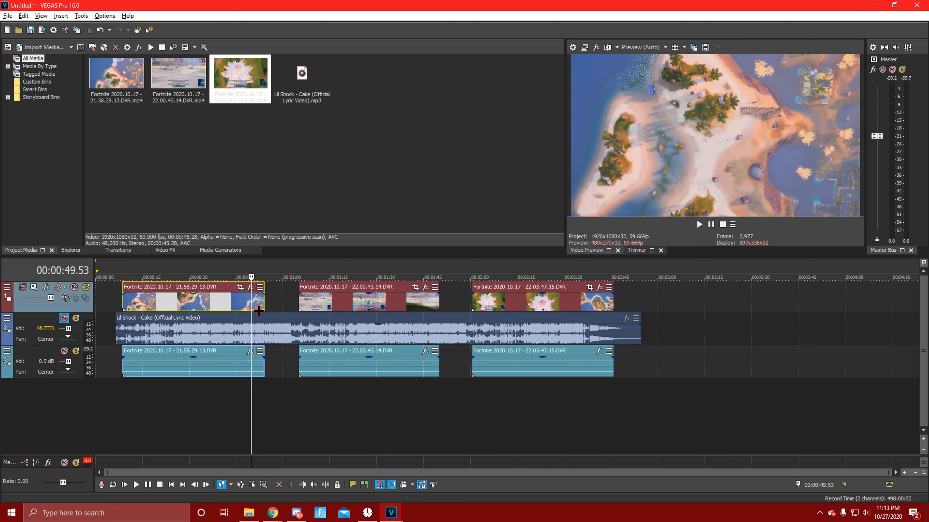
click(389, 307)
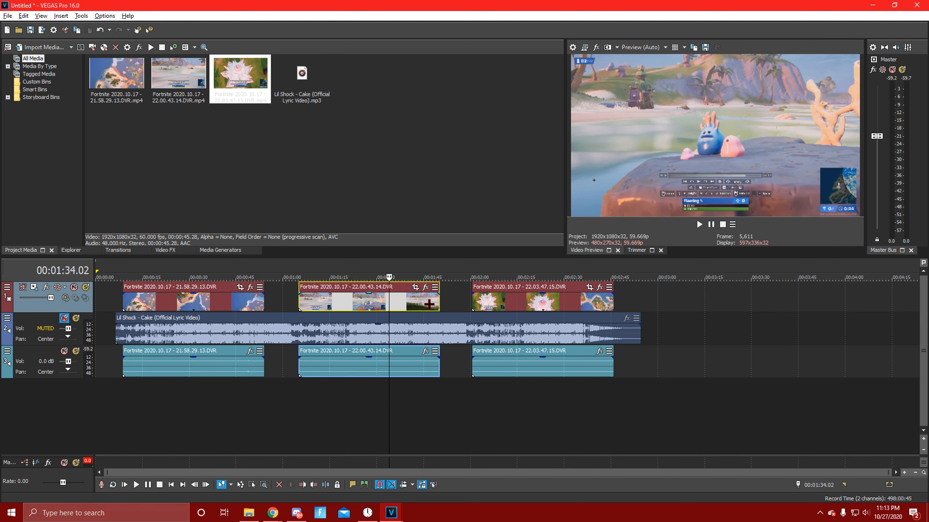
click(365, 370)
click(377, 307)
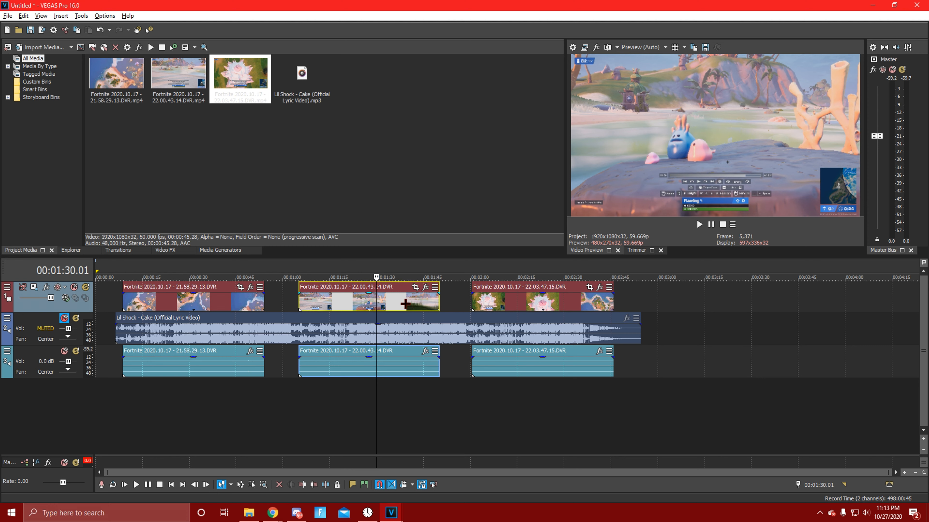
click(391, 308)
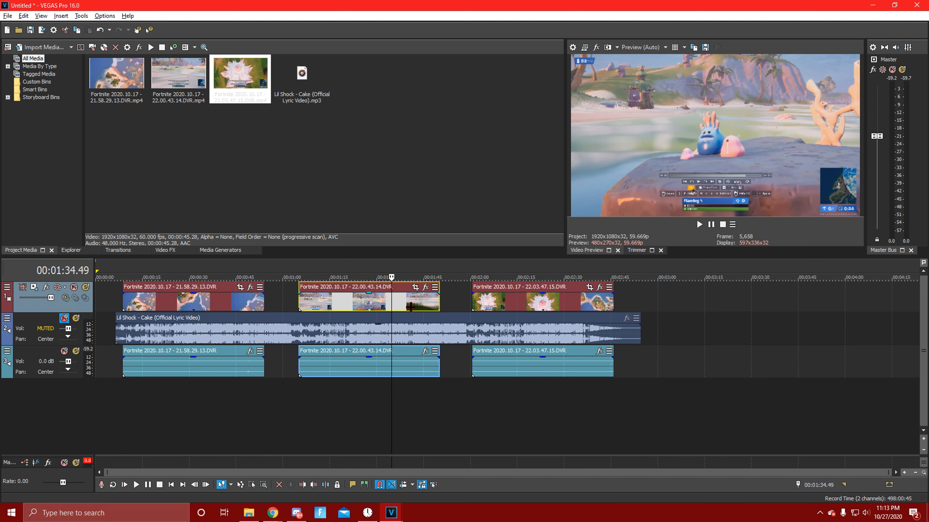
click(402, 308)
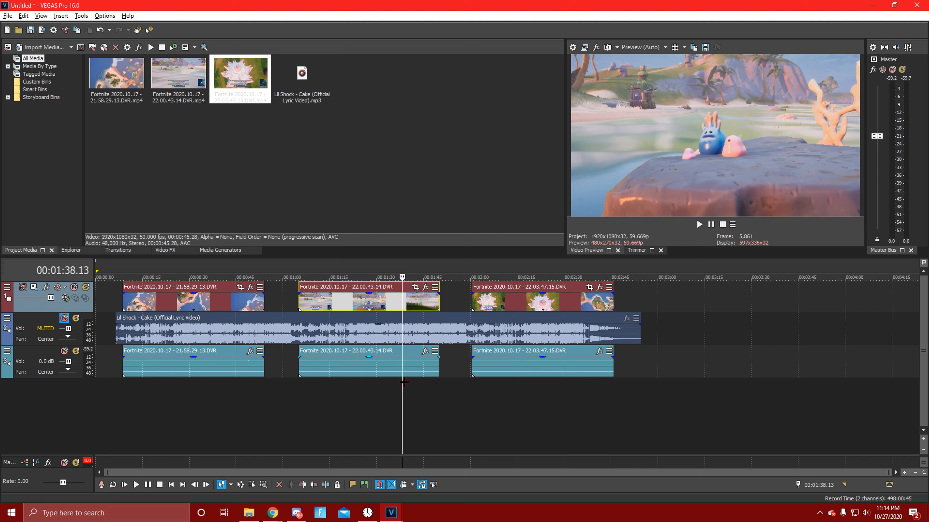
Delete the Fortnite clips' game audio from the track below the song, keeping their video.
click(396, 371)
key(Delete)
click(249, 372)
key(Delete)
click(415, 308)
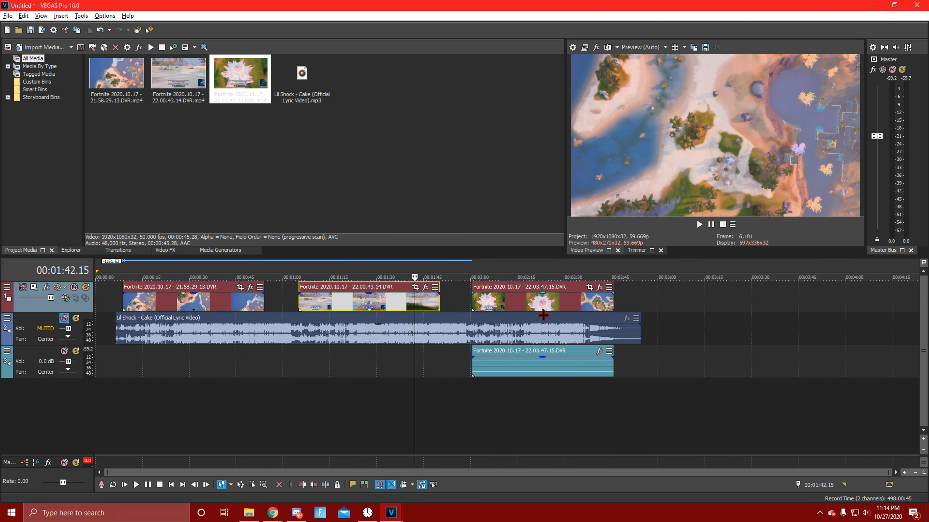
click(540, 307)
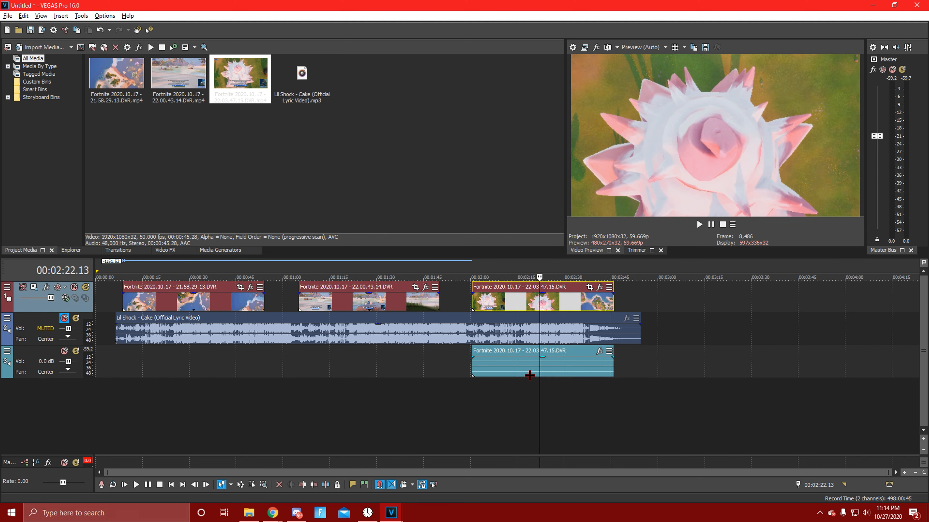
click(529, 375)
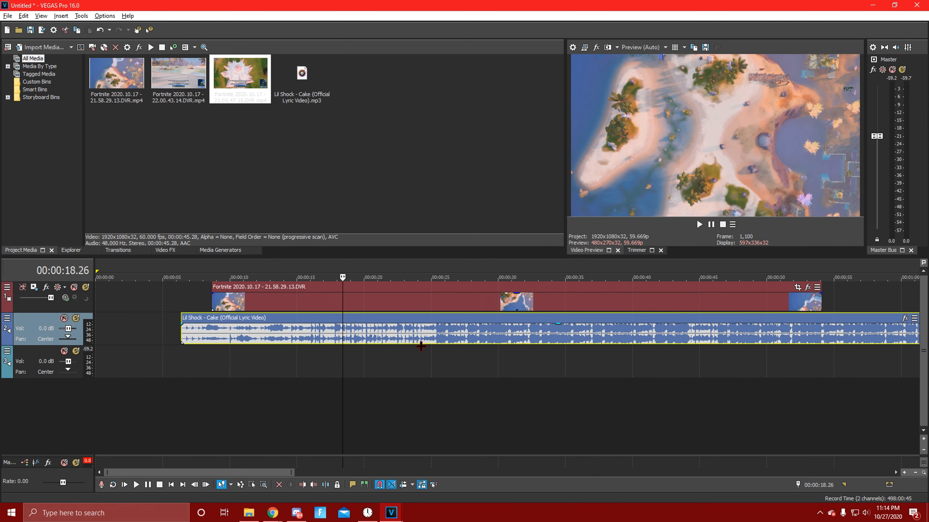
Play the song around 00:00:16 and examine its waveform closely to locate the beat.
scroll(491, 357, up, 3)
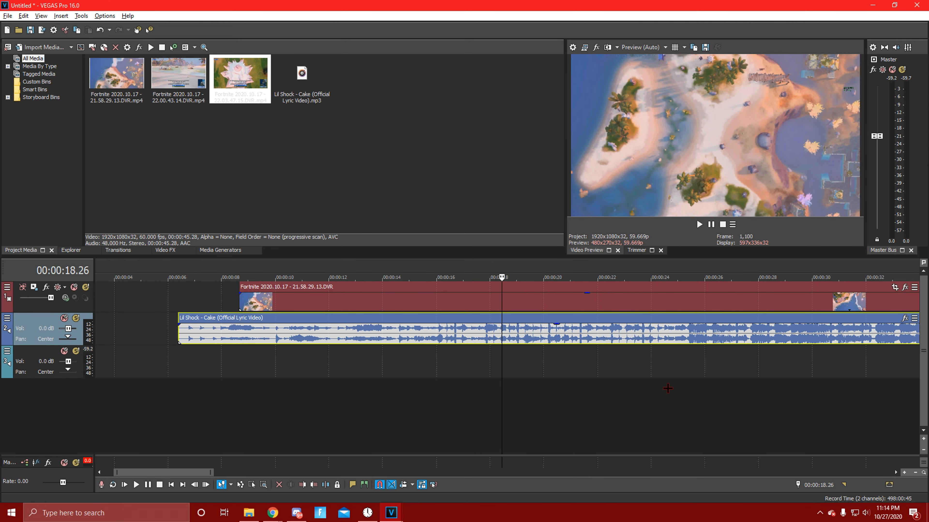
click(623, 365)
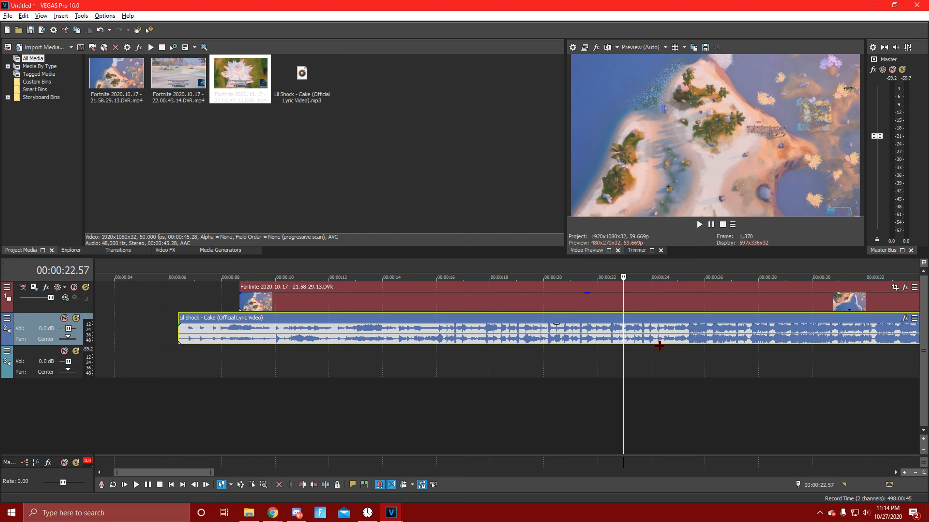
click(423, 341)
key(space)
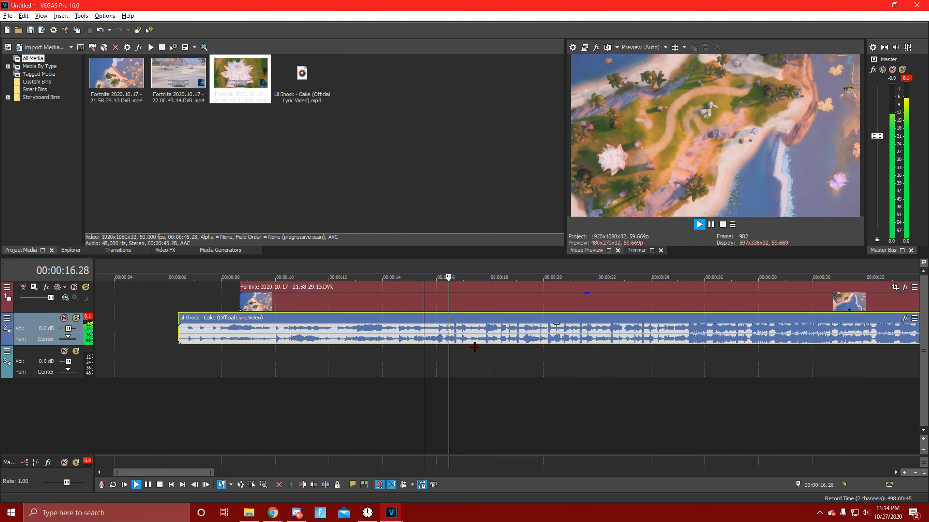
key(space)
click(440, 340)
scroll(456, 342, up, 7)
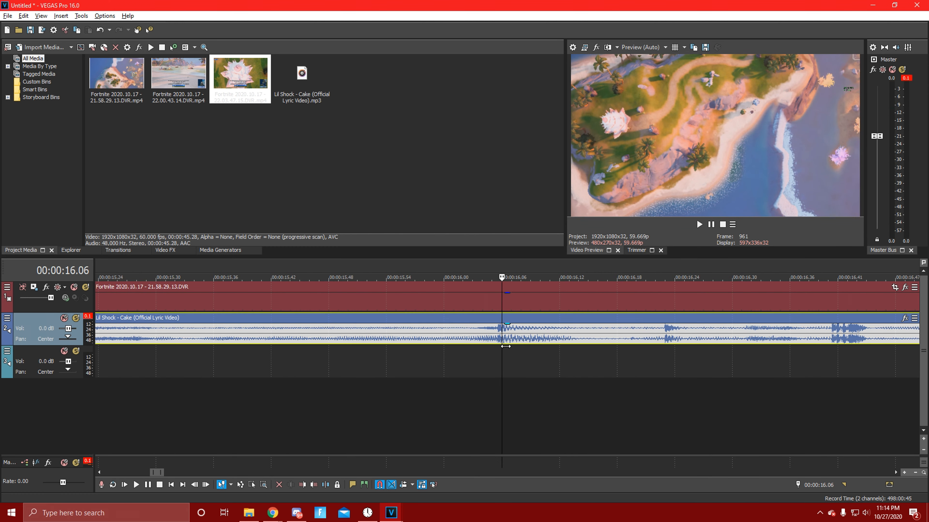
scroll(475, 340, down, 6)
scroll(444, 338, up, 4)
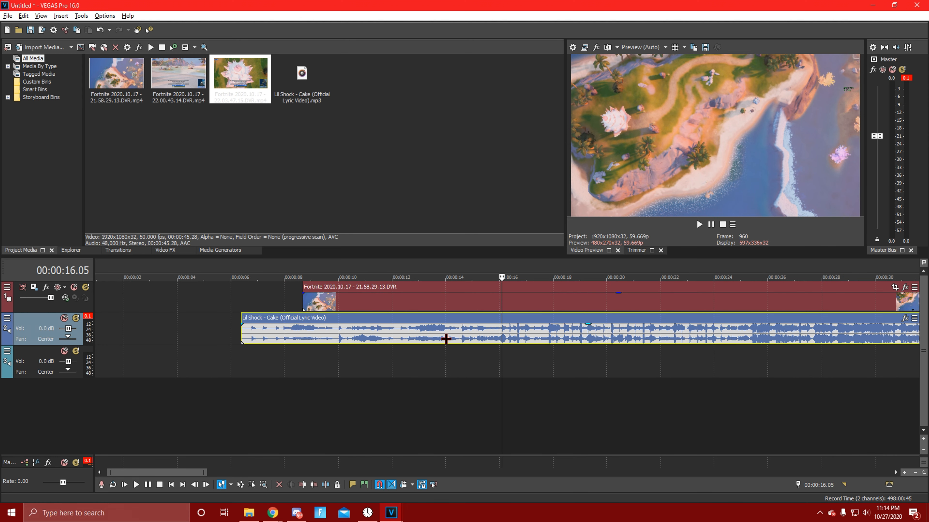
Split the song just after the 15-second mark and select the part before the cut.
click(383, 341)
key(s)
click(360, 340)
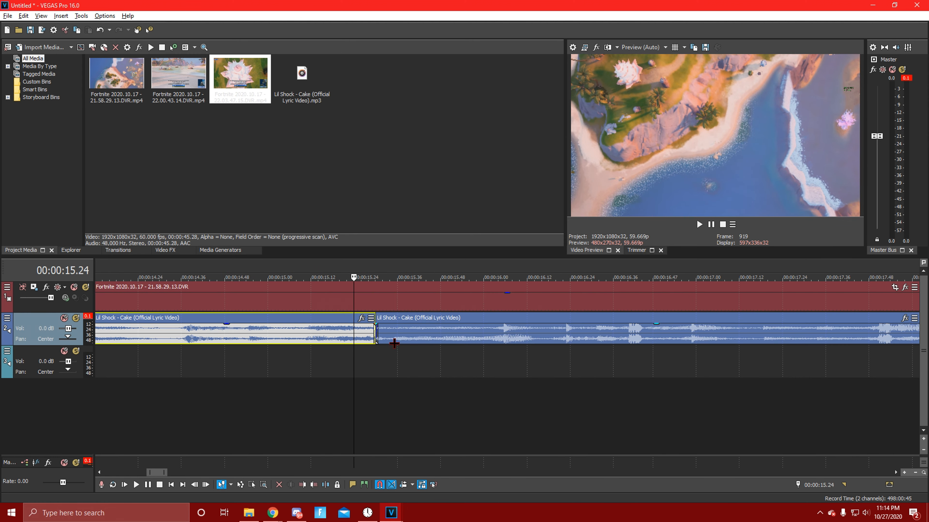
Delete the part of the song before the cut and play its new beginning.
key(Delete)
click(380, 340)
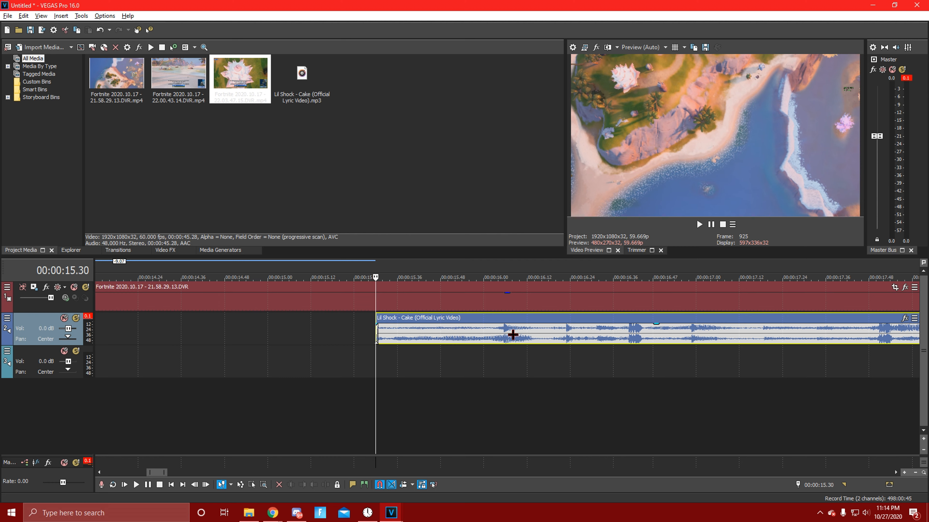
key(space)
key(space)
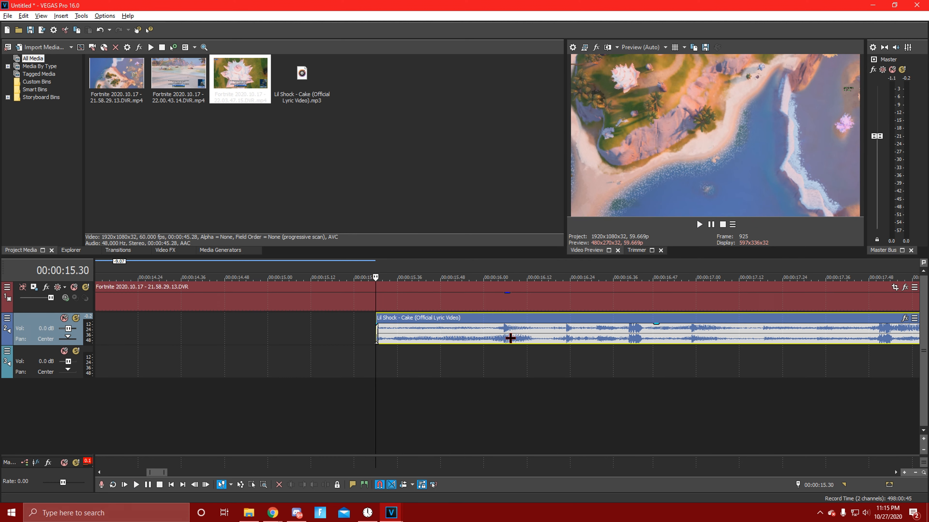
Add a fade-in about half a second long to the start of the song and play it back.
mouse_move(383, 334)
mouse_down()
mouse_move(494, 344)
mouse_move(481, 344)
mouse_up()
scroll(480, 341, down, 4)
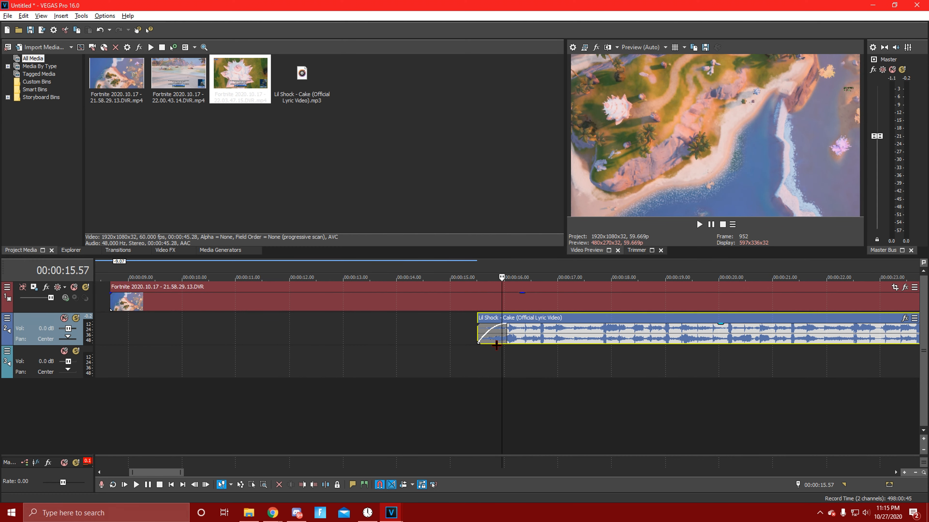
key(space)
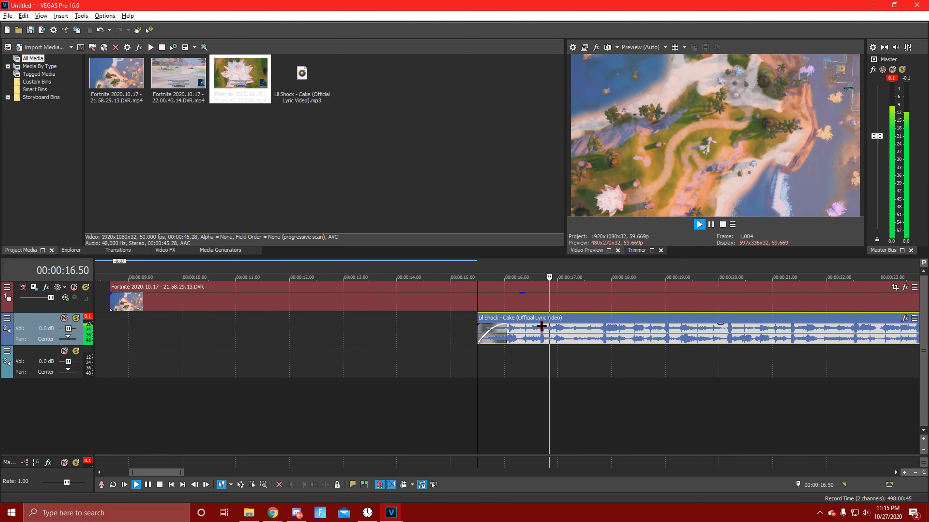
key(space)
Move the song to the very start of the timeline.
scroll(543, 325, down, 3)
drag(258, 347, 155, 339)
click(137, 337)
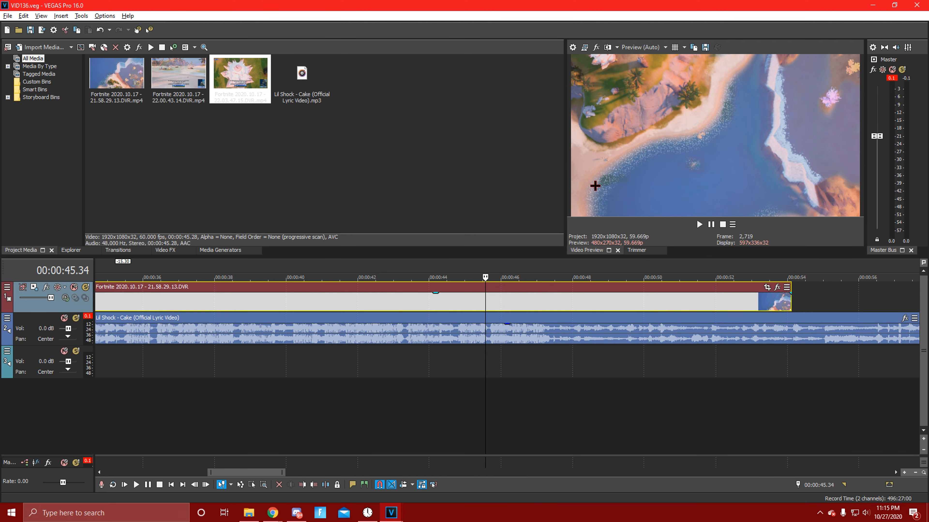
Split the first Fortnite clip at 00:00:44.38, delete the part before the cut, and play the remainder.
drag(484, 309, 444, 312)
key(Right)
key(Right)
key(Right)
key(Right)
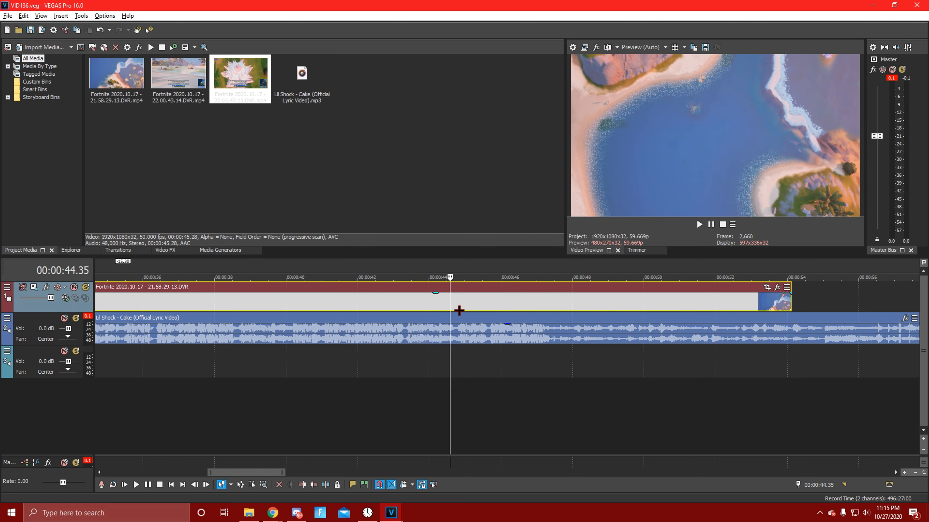
key(s)
click(439, 306)
key(Delete)
click(456, 306)
key(space)
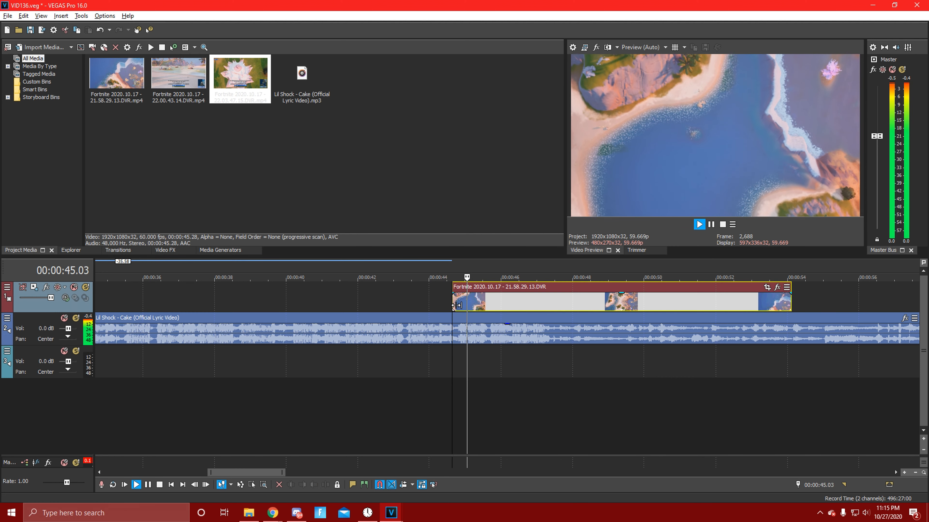
Trim the first clip's end back to about the 52-second mark and check its frames.
click(711, 225)
drag(789, 294, 708, 296)
click(641, 305)
scroll(570, 310, down, 5)
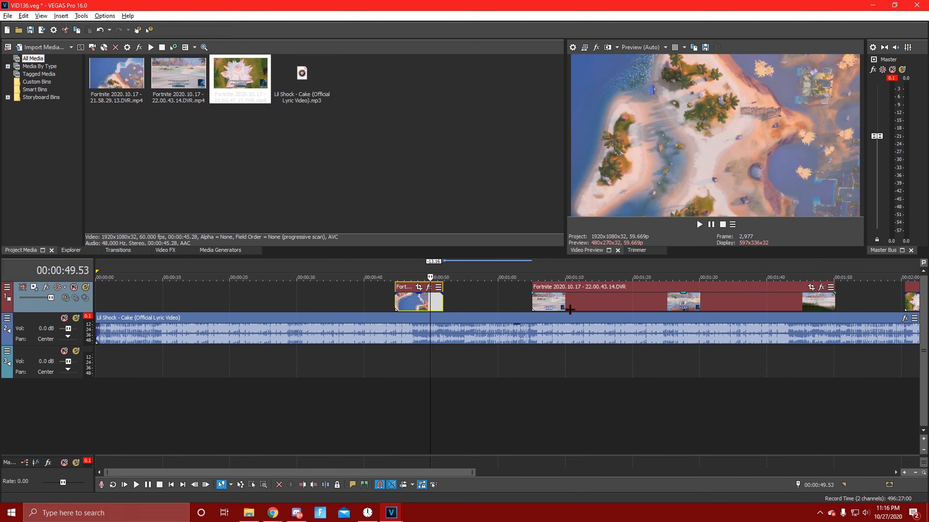
scroll(369, 315, up, 4)
click(410, 300)
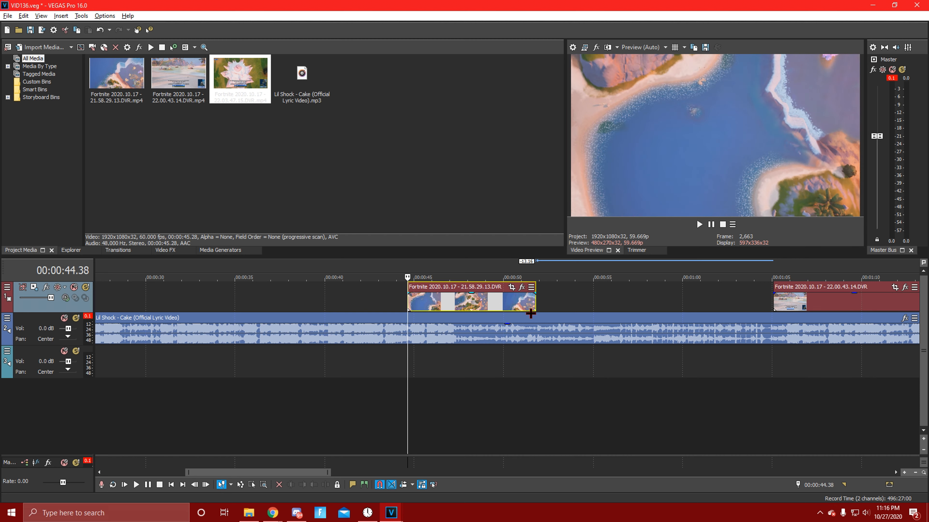
click(624, 308)
click(489, 308)
scroll(443, 309, down, 4)
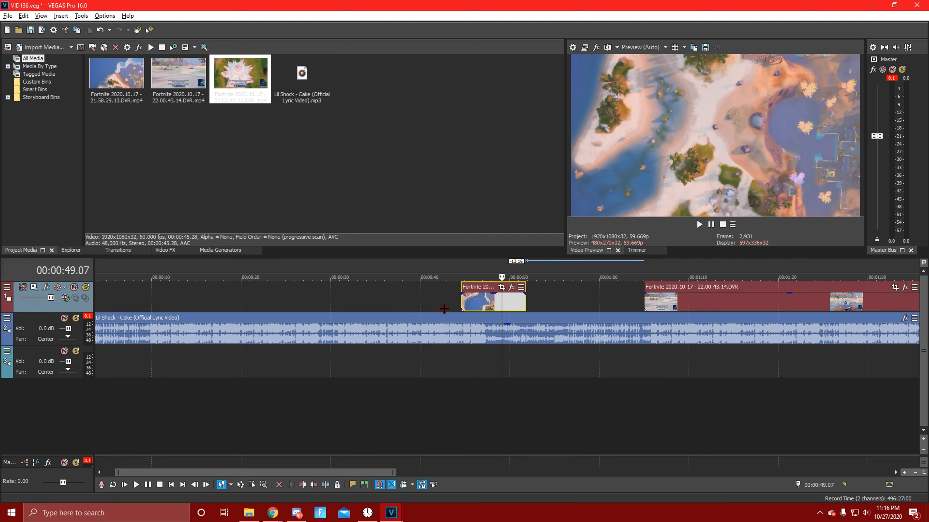
Place a marker on the song's first beat, at about 00:00:00.35, just after the fade-in.
drag(122, 308, 100, 304)
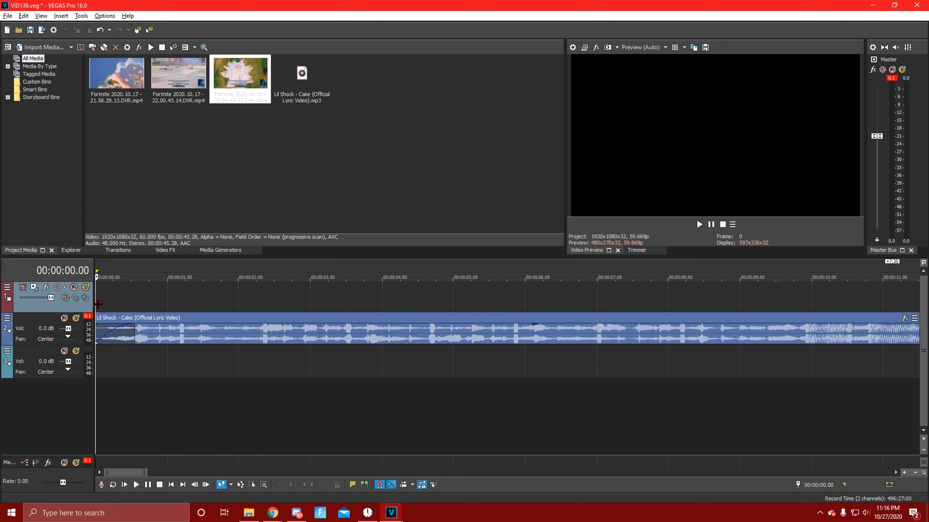
scroll(504, 336, up, 6)
click(504, 341)
scroll(502, 350, down, 6)
key(m)
key(Return)
Play the song from the first marker and place a second marker on the beat at 00:00:02.55.
scroll(276, 353, up, 2)
click(197, 310)
key(space)
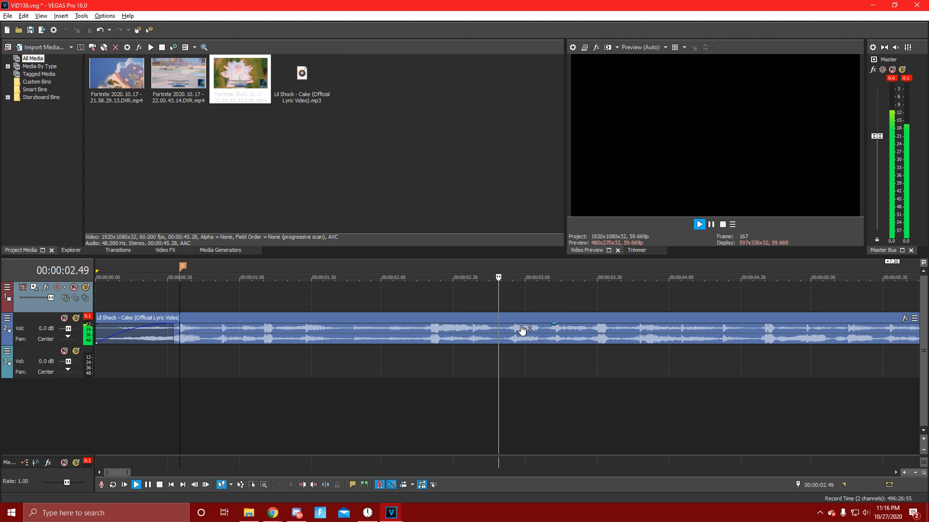
key(space)
click(521, 340)
scroll(530, 342, up, 8)
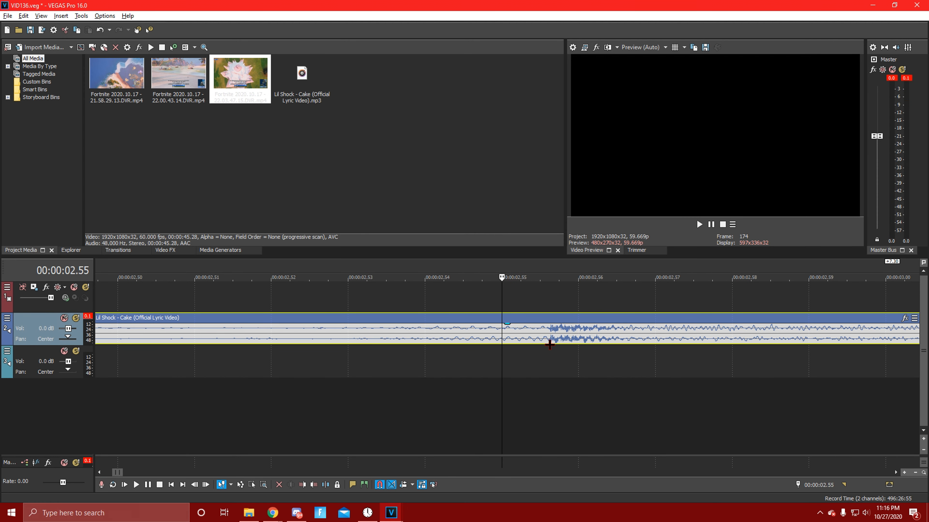
scroll(353, 334, down, 10)
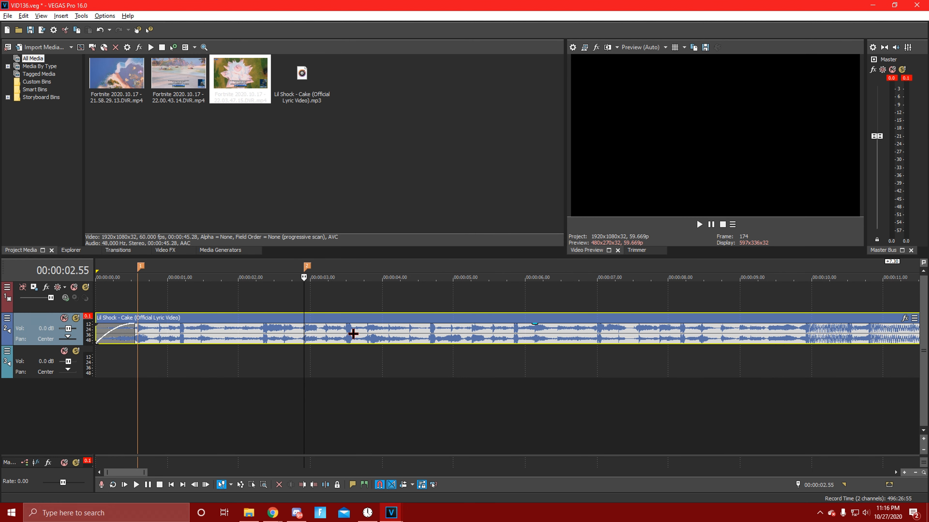
Play the song across the existing markers and place a third marker on the beat at about 00:00:05.15.
click(111, 307)
key(space)
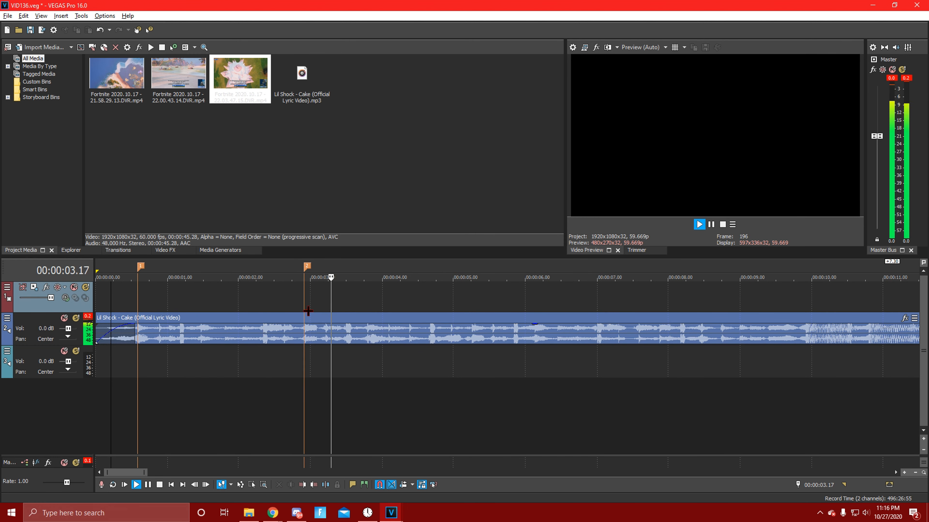
key(space)
click(300, 307)
key(space)
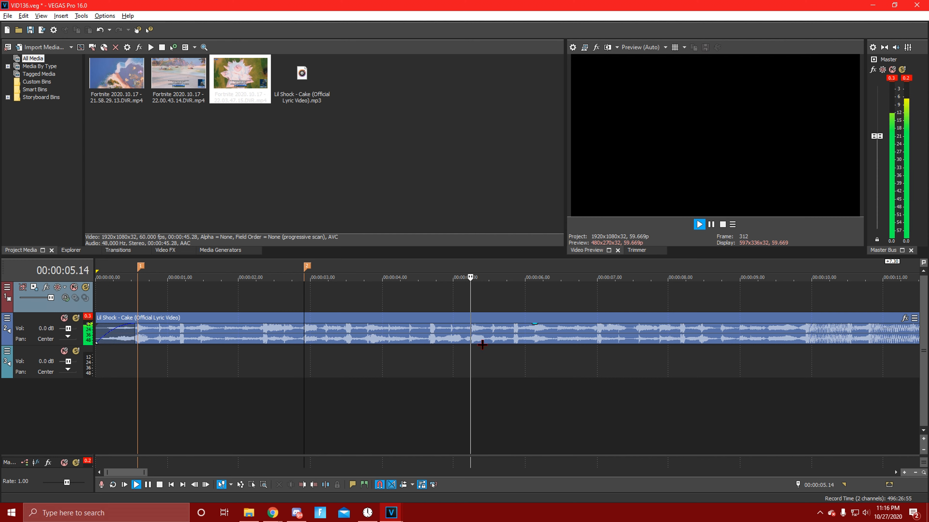
key(space)
click(474, 340)
key(space)
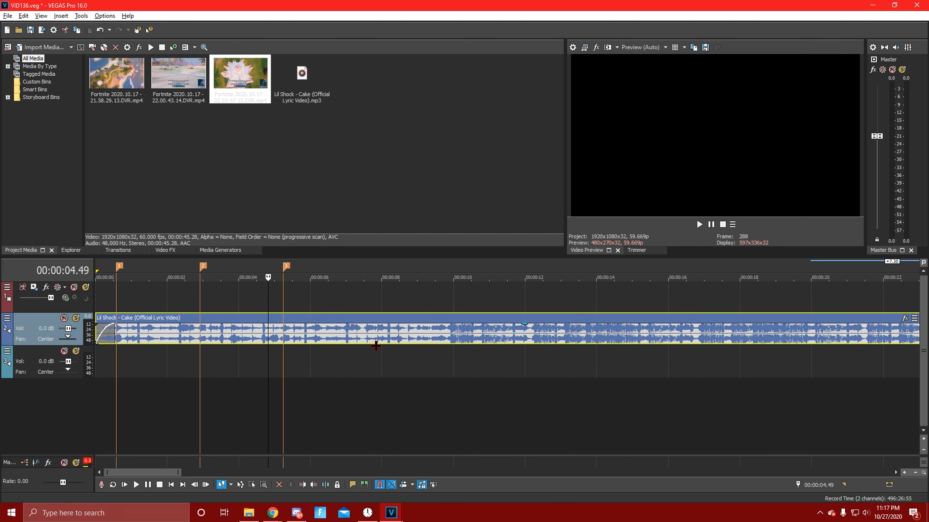
Place a fourth marker on the beat at 00:00:07.34 and play on towards the song's change near 10 seconds.
click(374, 345)
scroll(469, 377, up, 5)
key(space)
key(space)
scroll(475, 379, up, 8)
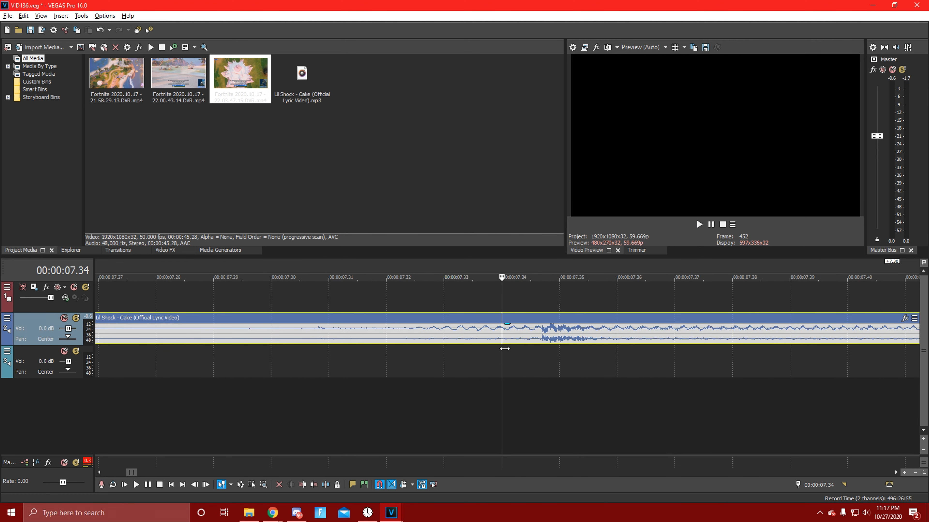
scroll(482, 345, down, 10)
key(space)
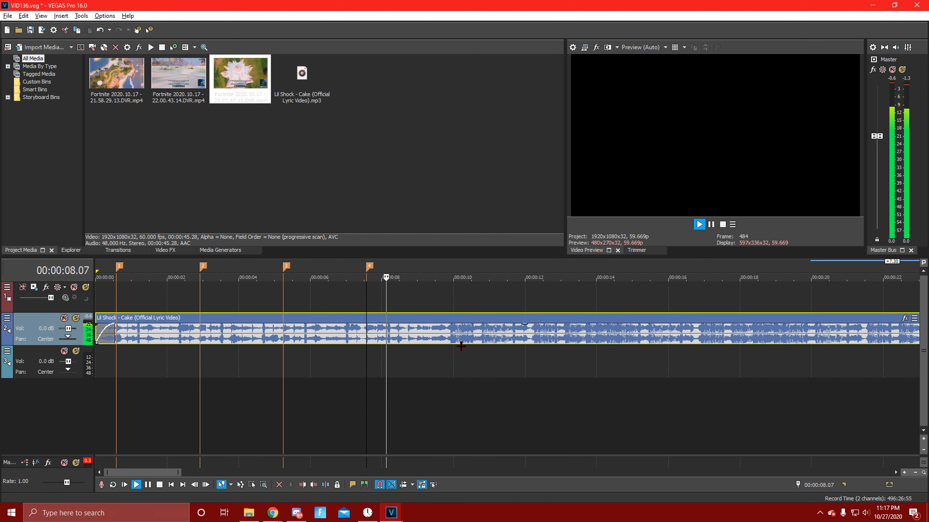
scroll(420, 340, up, 5)
key(space)
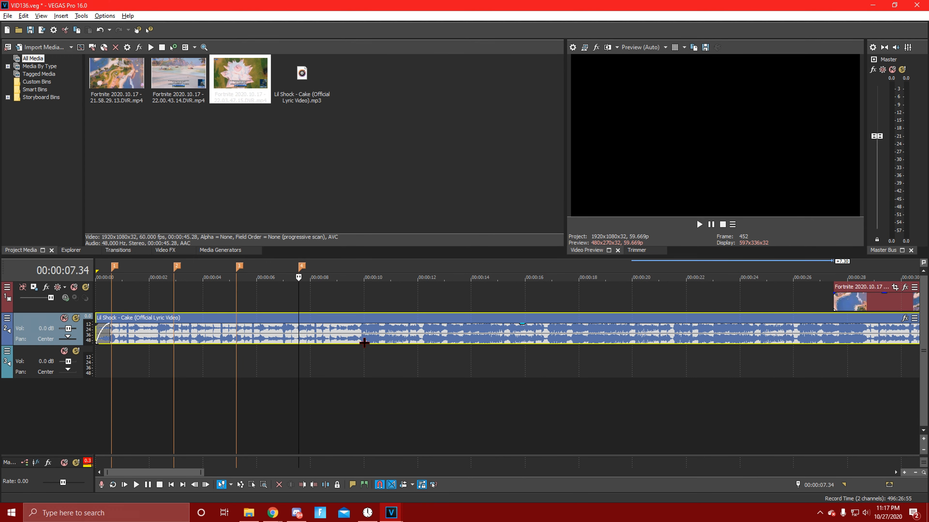
click(363, 339)
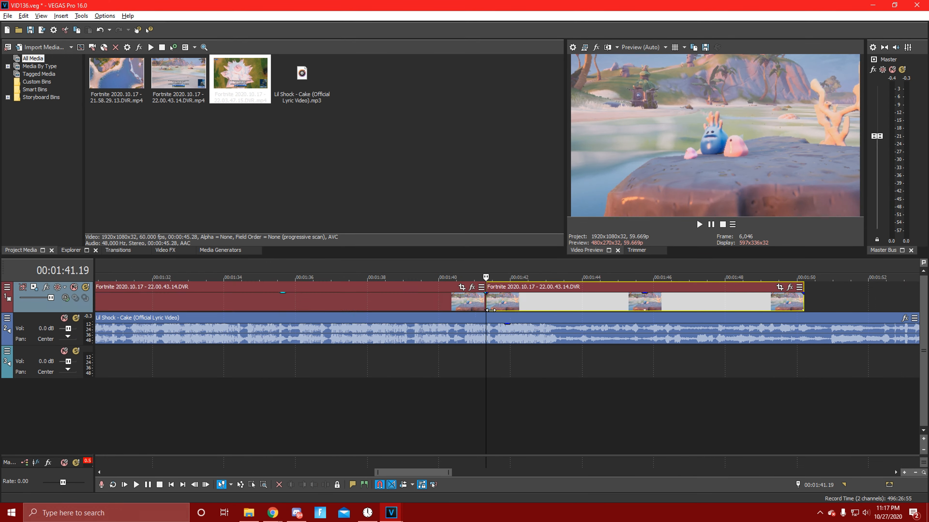
Delete the second clip's footage before 00:01:41.19 and split the clip where its camera shot should end.
key(Delete)
click(494, 306)
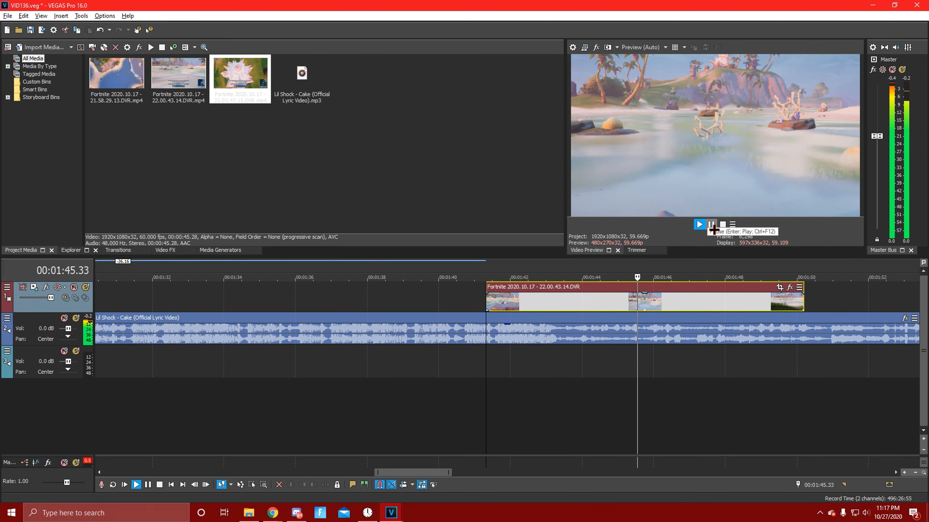
click(713, 227)
key(s)
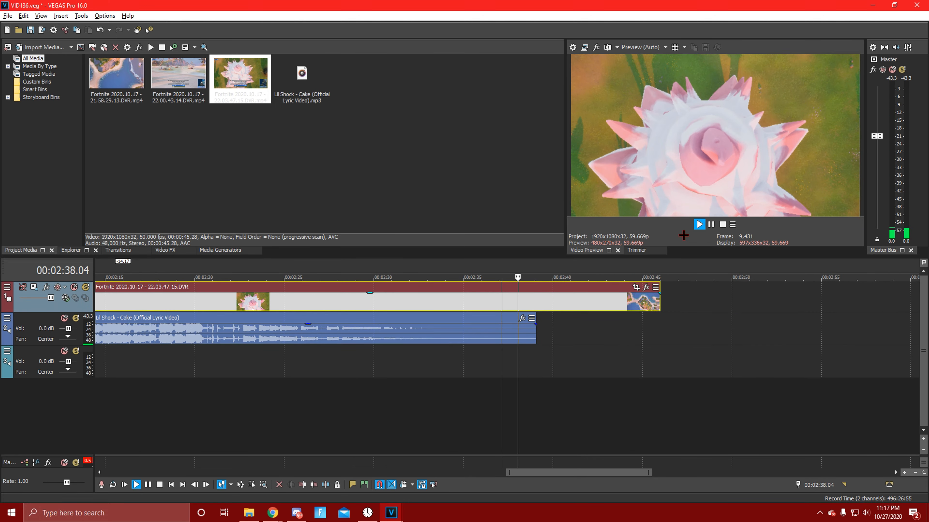
Split the third clip at about 00:02:38, delete the part before the cut, and play the remaining flower shot.
click(711, 224)
scroll(479, 309, up, 3)
click(452, 309)
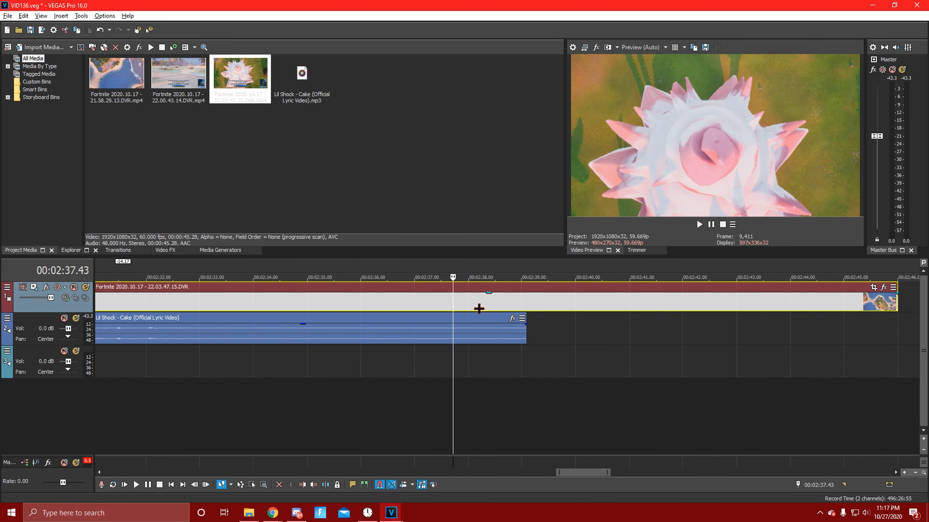
key(s)
scroll(479, 309, down, 3)
double_click(479, 309)
key(Delete)
key(space)
click(711, 224)
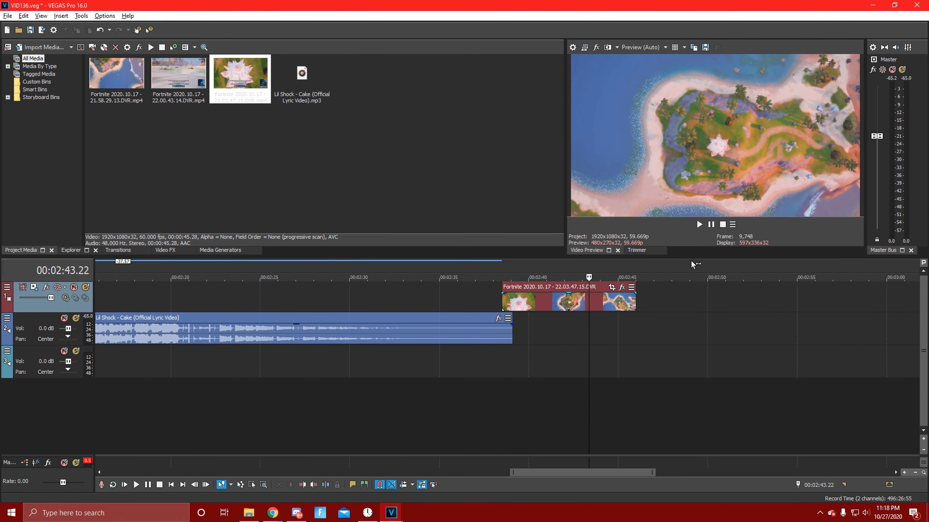
click(505, 303)
key(space)
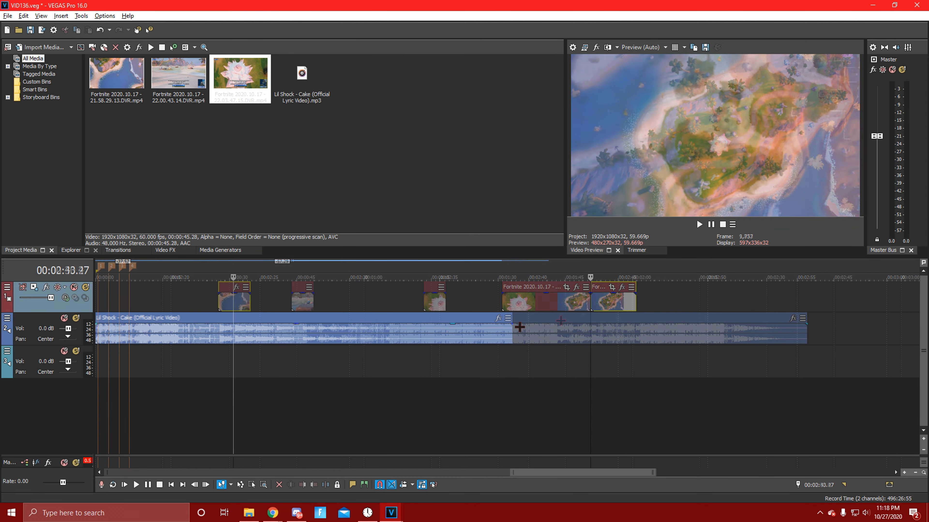
Move the first clip to start at marker 1 and speed it up so that it ends at marker 2.
scroll(310, 295, down, 2)
scroll(356, 323, up, 2)
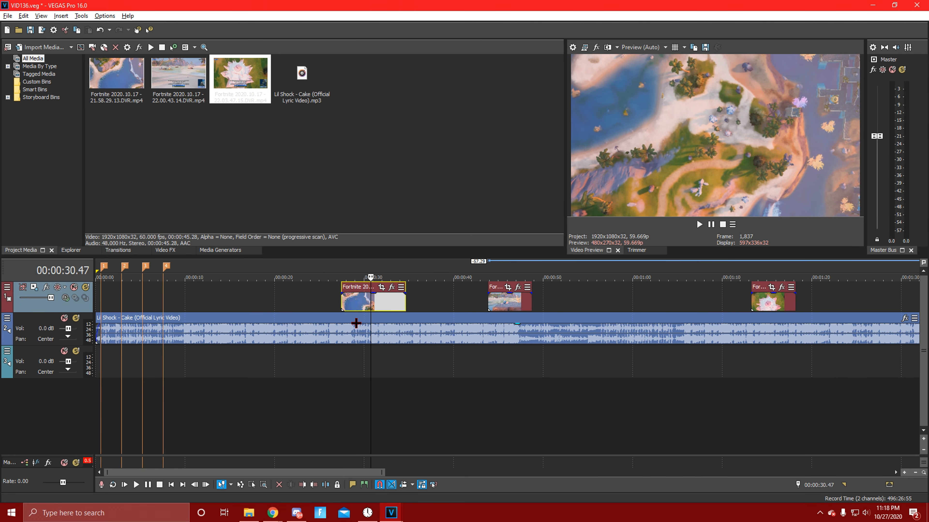
drag(403, 312, 338, 311)
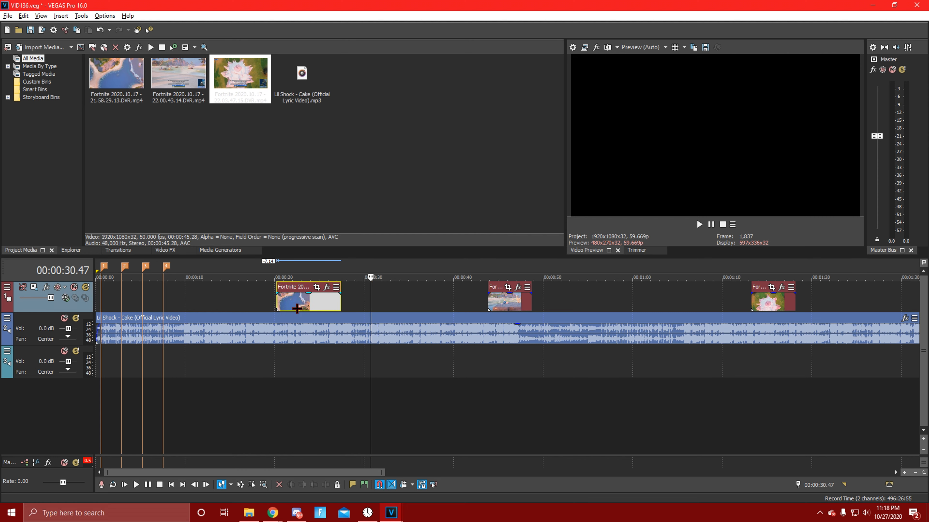
drag(219, 296, 144, 303)
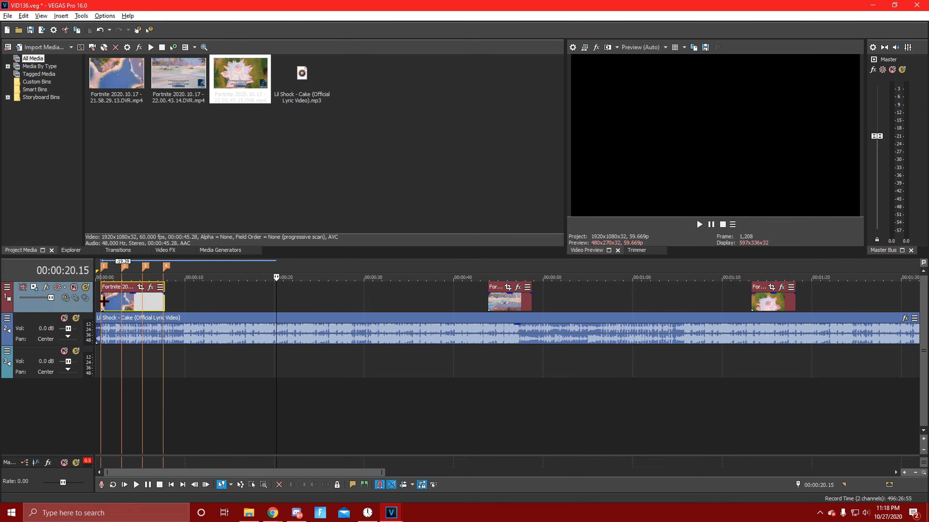
click(105, 302)
scroll(302, 294, up, 5)
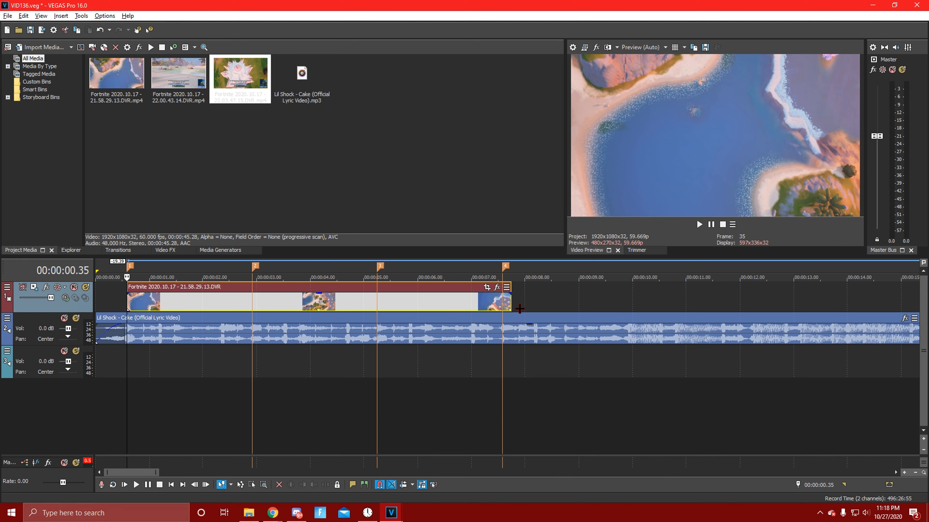
drag(517, 306, 245, 307)
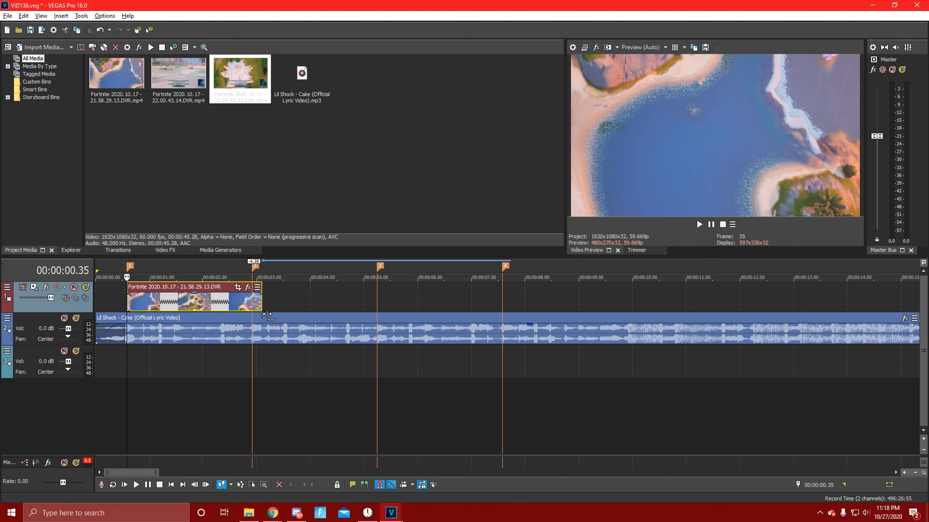
Move the second clip to start at marker 2 and speed it up so that it ends at marker 3.
scroll(511, 321, down, 8)
drag(512, 302, 146, 302)
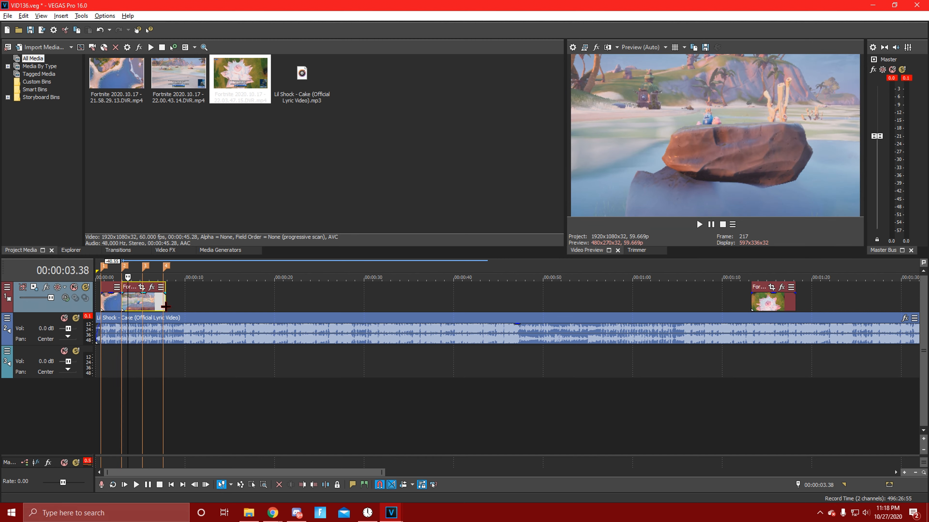
scroll(250, 328, up, 4)
scroll(251, 328, up, 4)
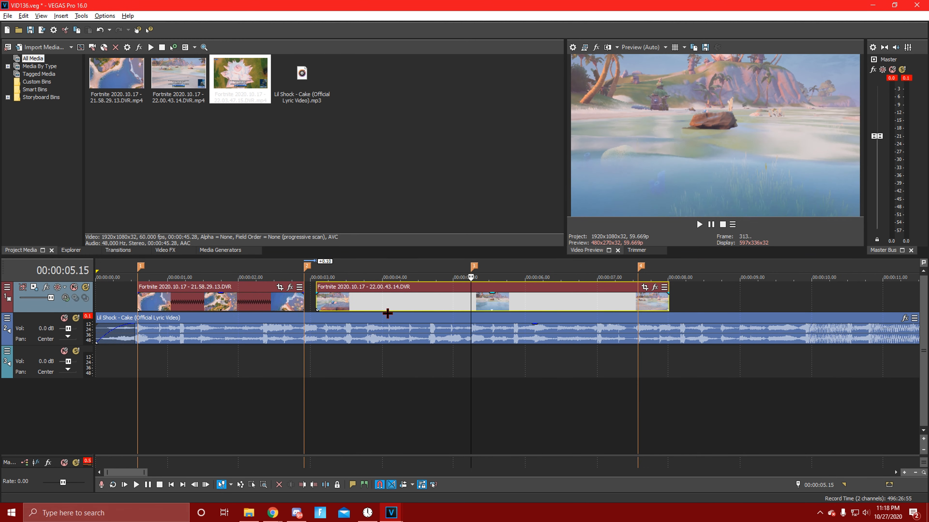
click(307, 304)
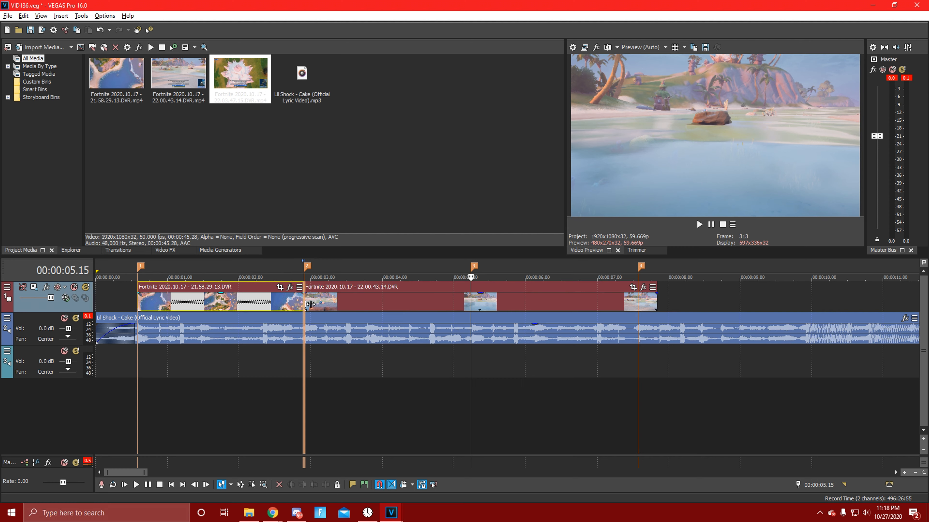
click(473, 306)
drag(660, 303, 472, 308)
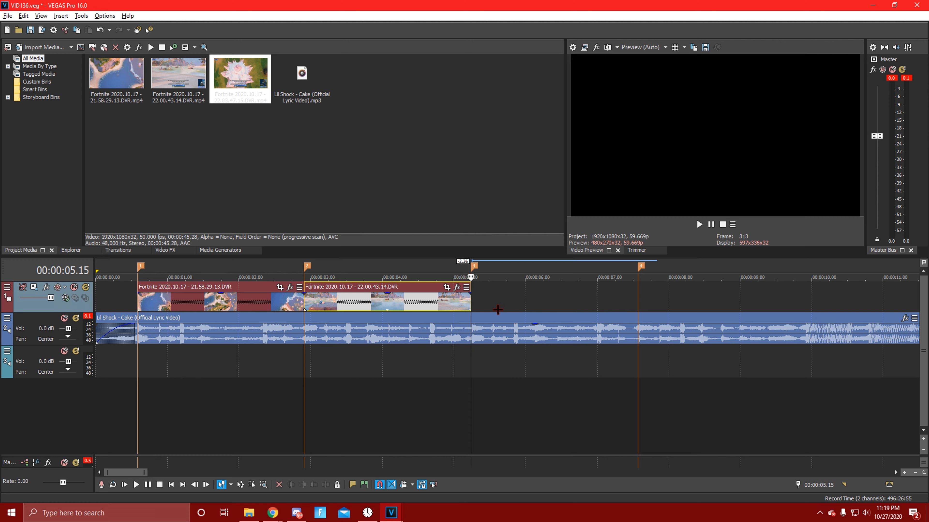
Move the third clip to start at marker 3 and speed it up so that it ends at marker 4.
scroll(498, 310, down, 8)
drag(609, 306, 151, 306)
scroll(147, 314, up, 7)
drag(644, 304, 508, 304)
scroll(452, 300, down, 4)
scroll(249, 321, down, 3)
scroll(304, 334, up, 4)
scroll(228, 327, down, 4)
scroll(255, 319, up, 5)
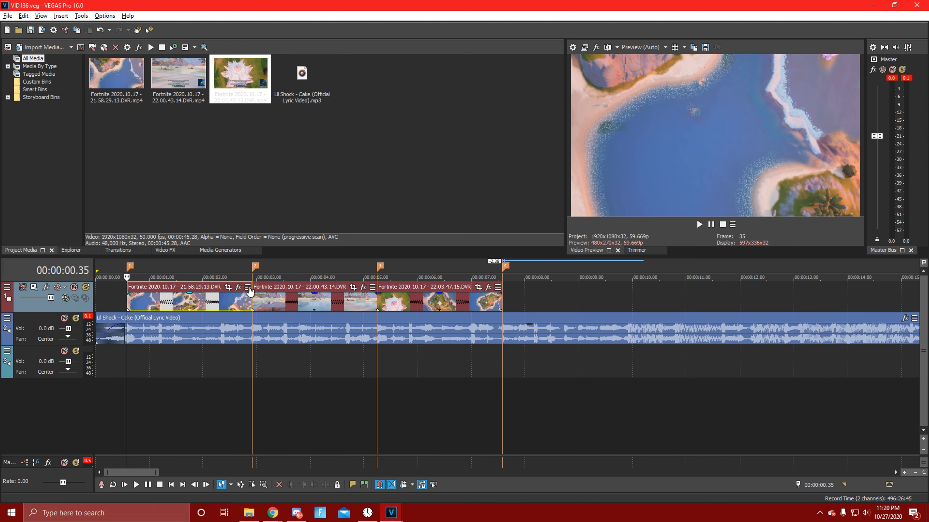
Insert a velocity envelope on the first clip.
scroll(394, 313, up, 3)
scroll(254, 317, down, 4)
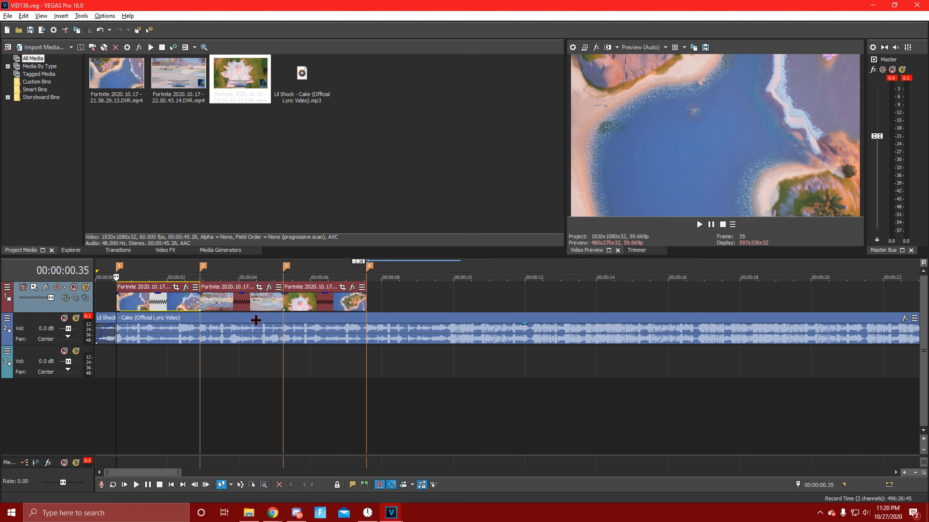
scroll(360, 324, up, 2)
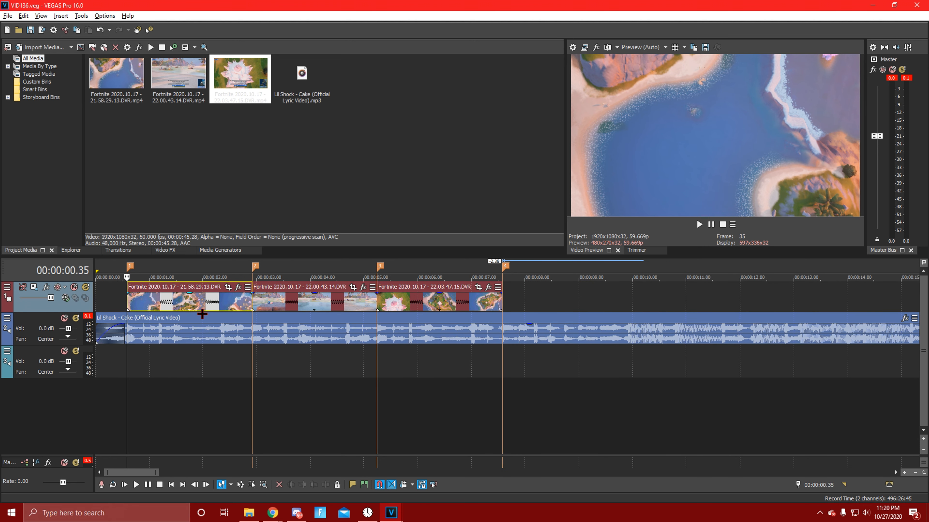
click(172, 303)
scroll(168, 297, up, 2)
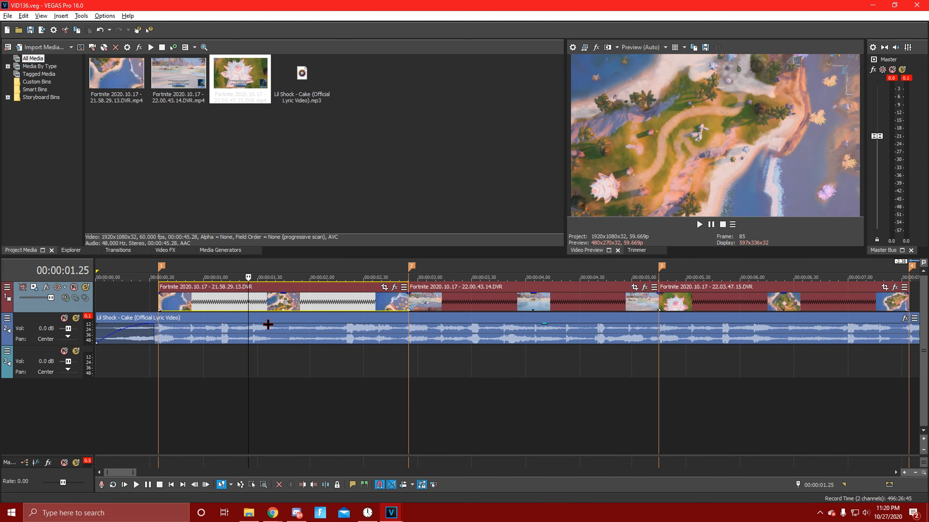
right_click(271, 309)
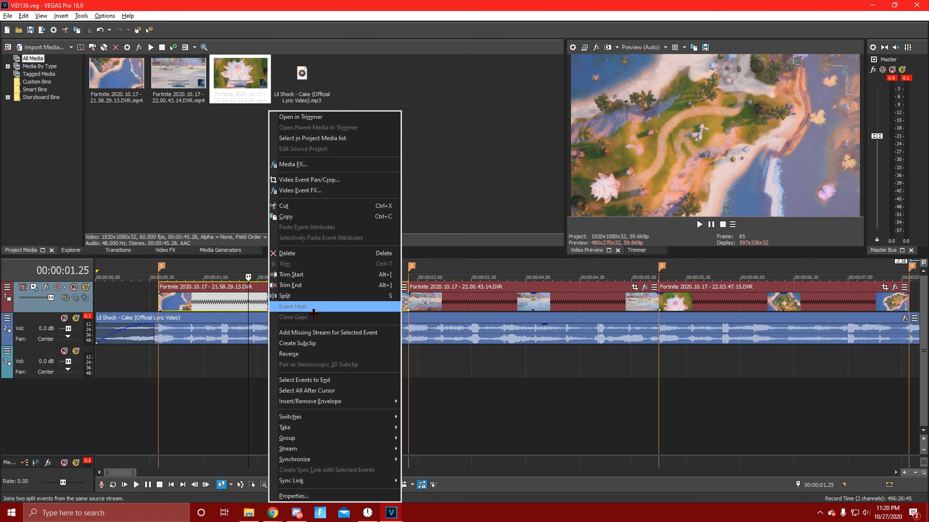
click(337, 332)
click(274, 312)
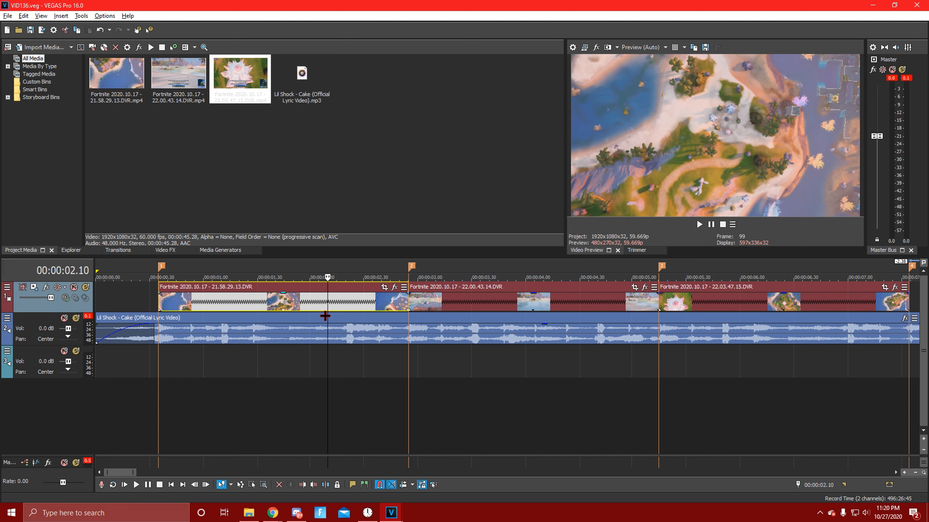
click(333, 315)
right_click(281, 309)
mouse_move(397, 402)
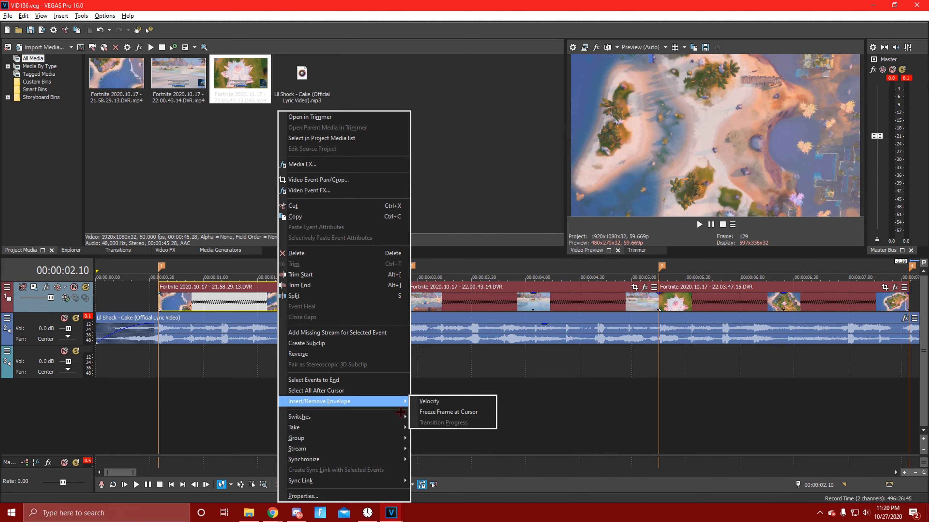
click(428, 401)
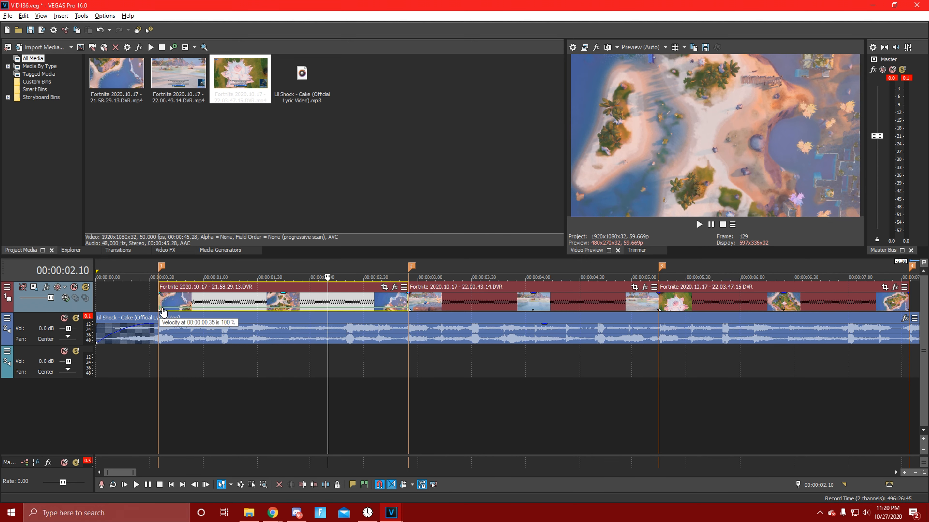
Raise the velocity at the start of the first clip's envelope to a custom value.
right_click(163, 312)
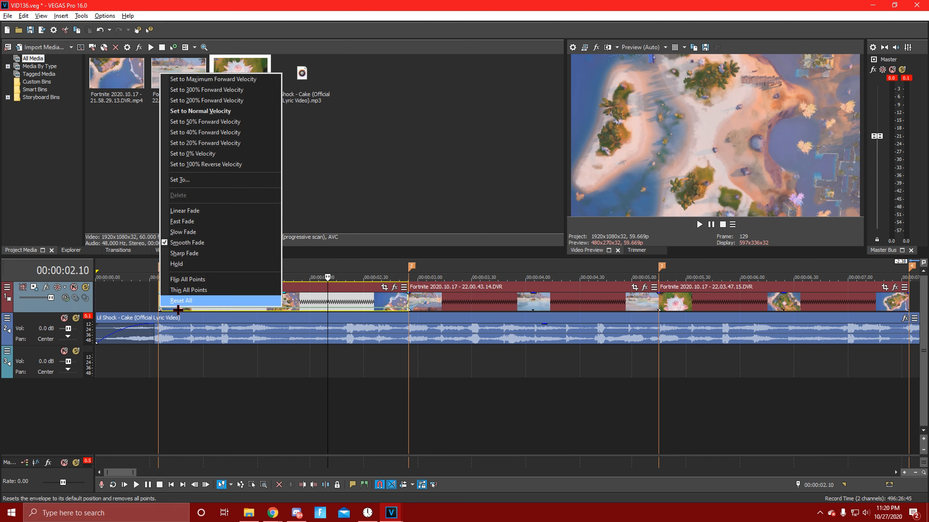
click(193, 182)
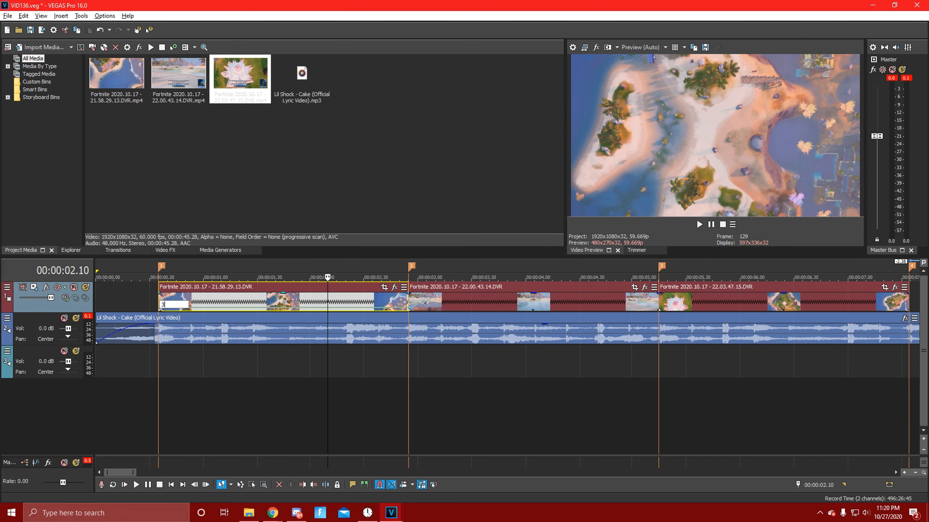
key(Return)
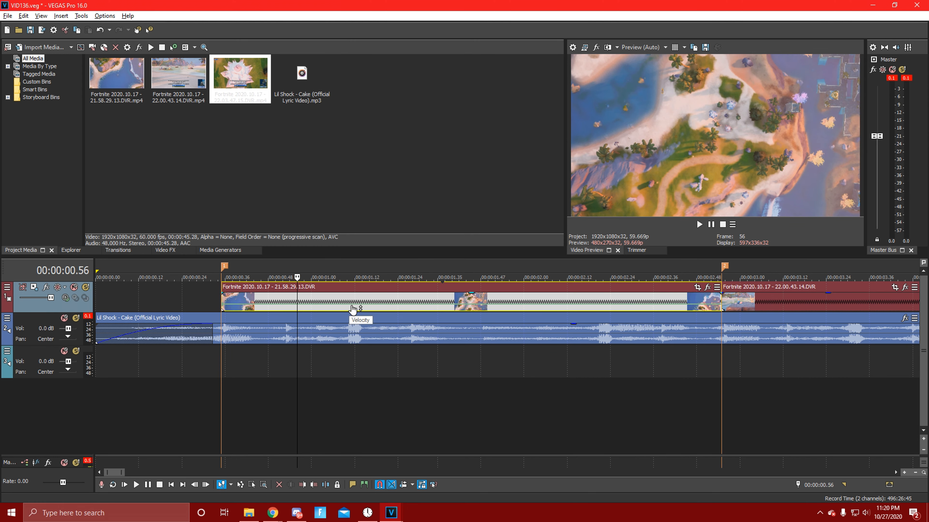
Add a velocity point on the first clip at 00:00:01.12 and set it to normal velocity.
scroll(366, 320, down, 3)
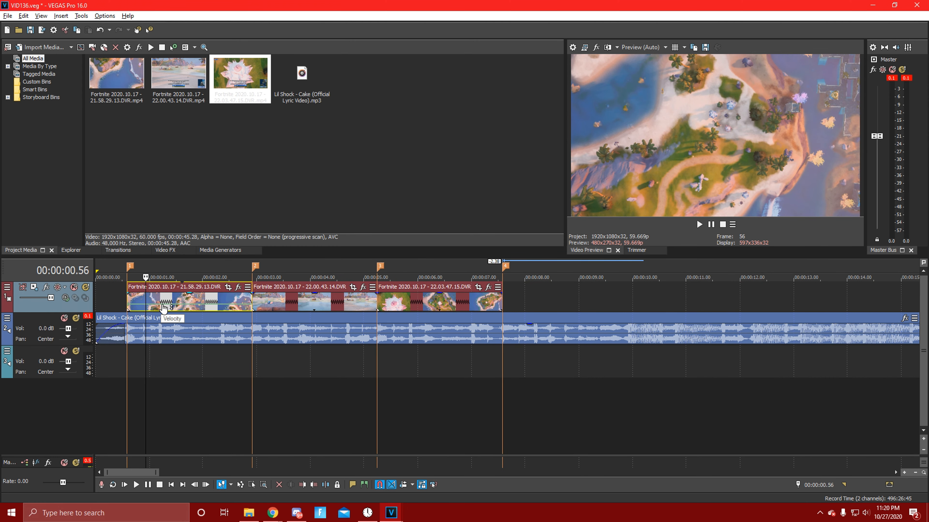
click(131, 306)
scroll(293, 324, up, 1)
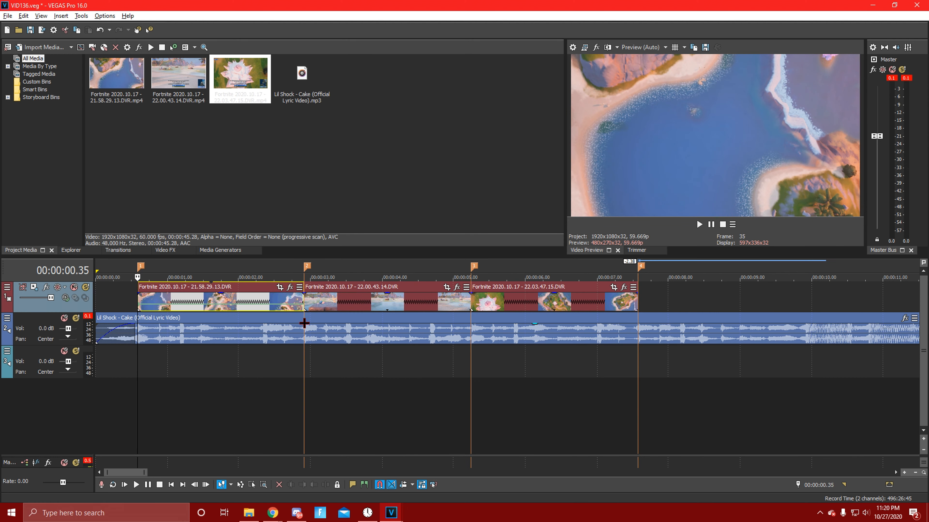
click(185, 306)
scroll(228, 322, up, 10)
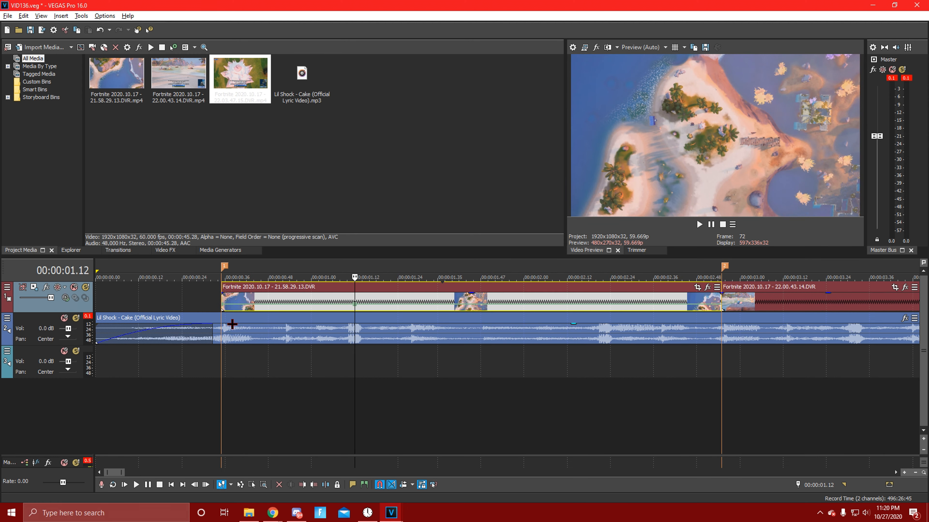
right_click(501, 303)
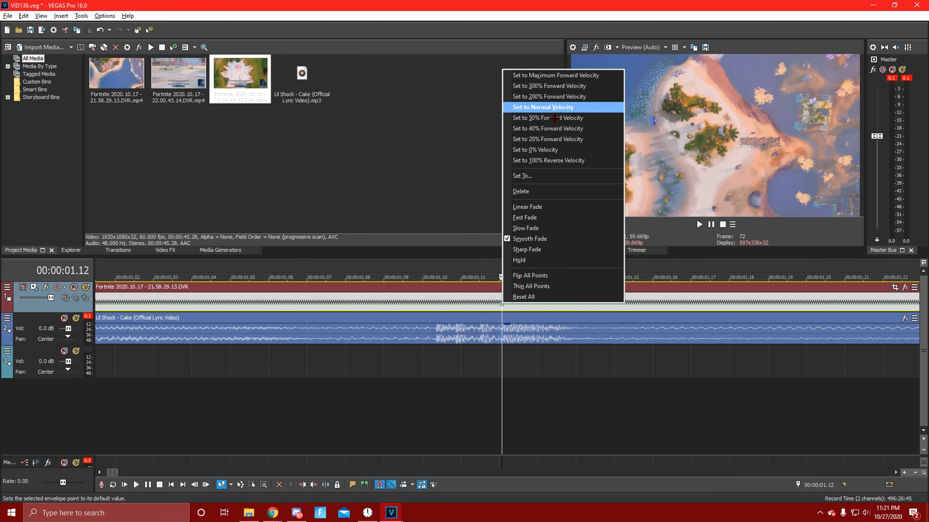
click(554, 109)
scroll(485, 309, down, 10)
scroll(219, 306, up, 3)
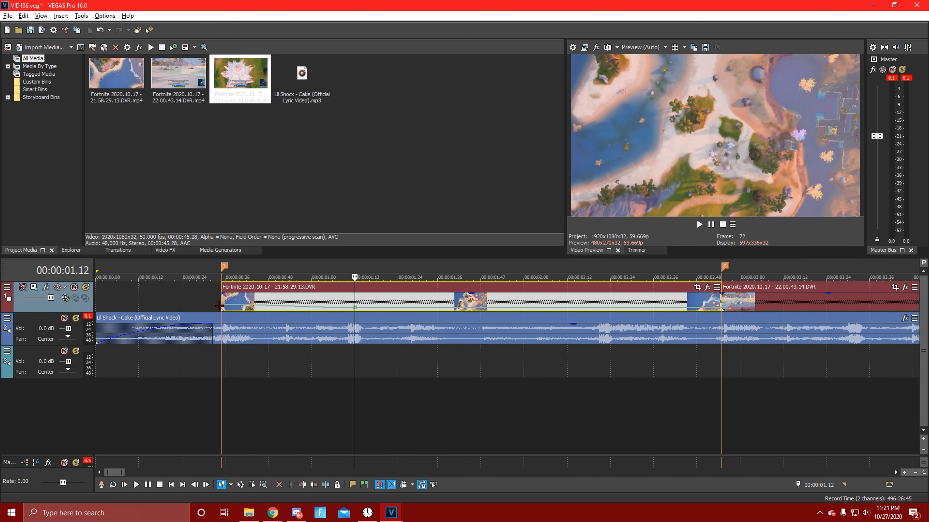
Play the first clip from just before marker 1 to check its slowdown against the music.
click(187, 306)
key(space)
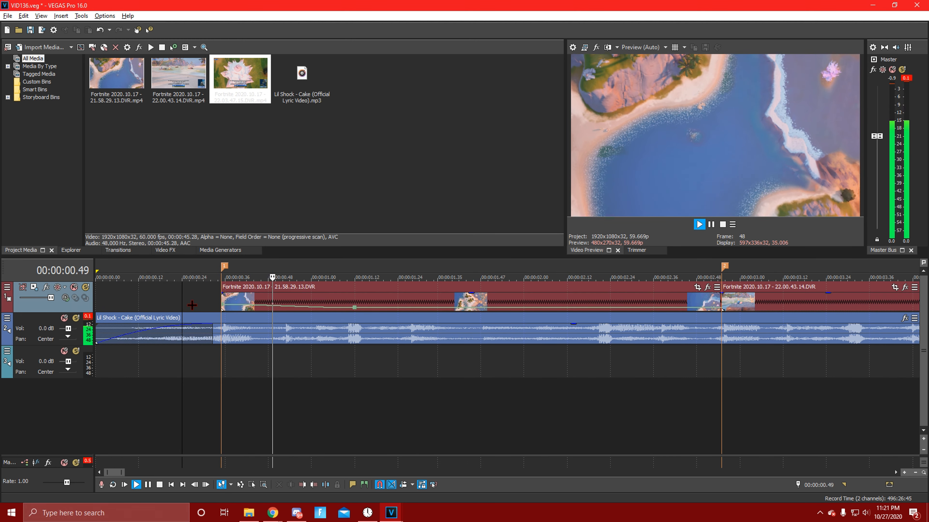
key(space)
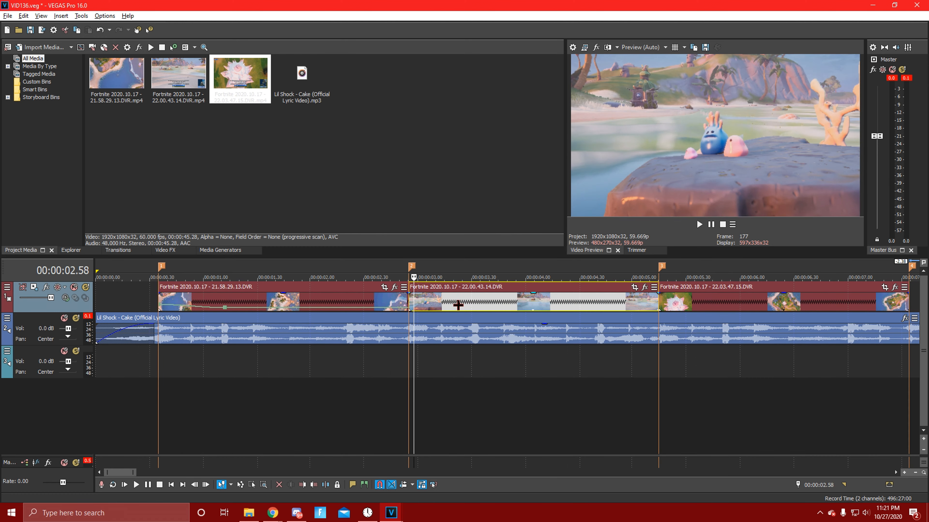
Insert a velocity envelope on the second clip.
click(459, 306)
scroll(490, 314, down, 3)
scroll(457, 324, up, 4)
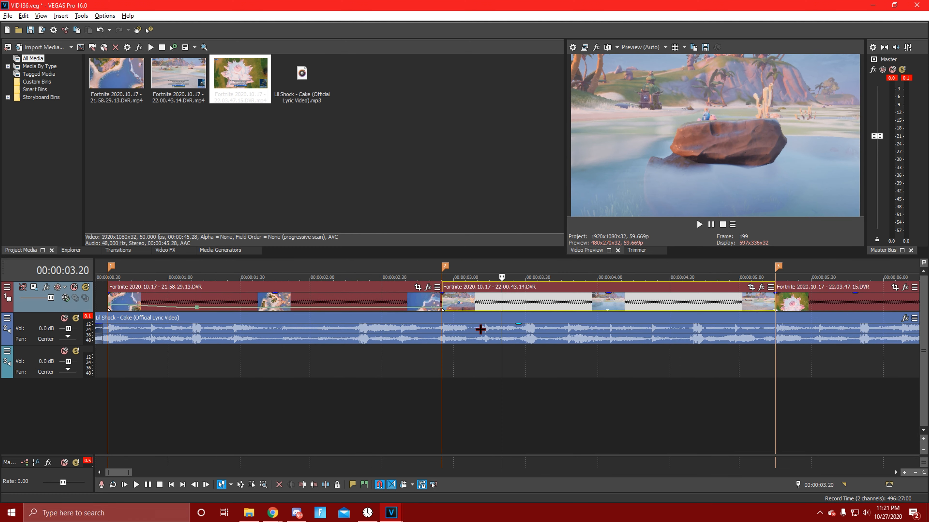
right_click(550, 307)
mouse_move(665, 402)
click(717, 408)
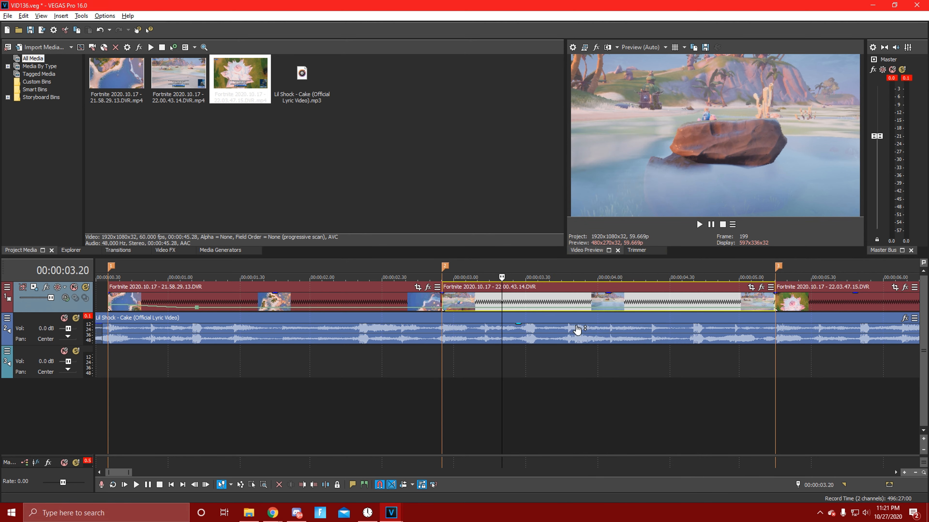
Raise the velocity at the start of the second clip's envelope.
scroll(565, 293, up, 2)
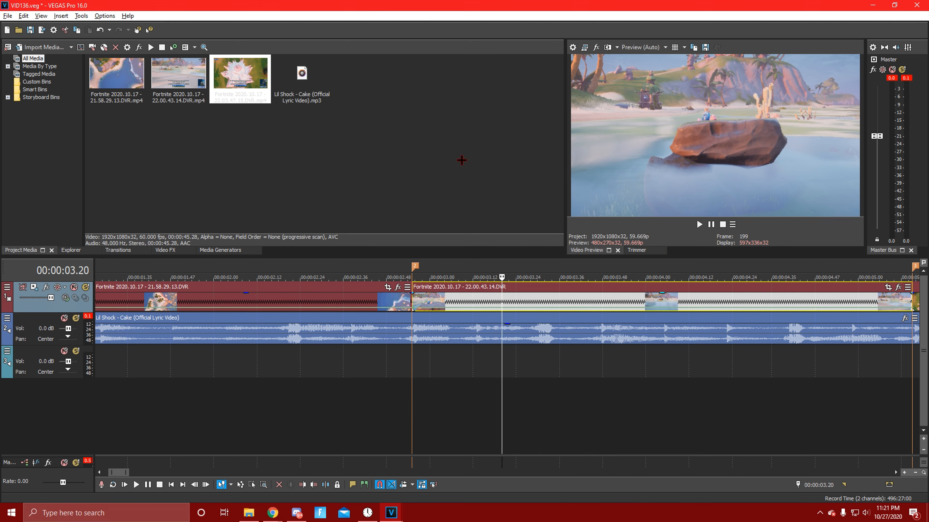
right_click(416, 312)
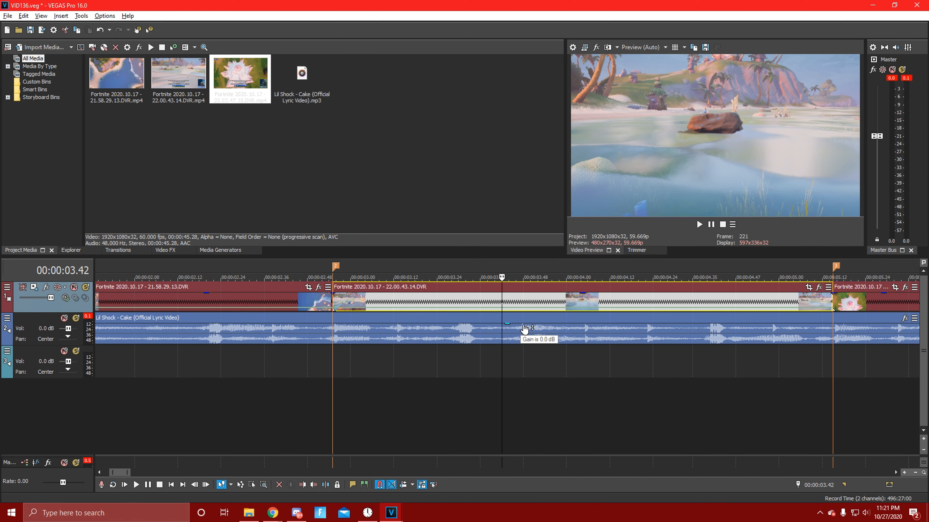
scroll(525, 325, down, 3)
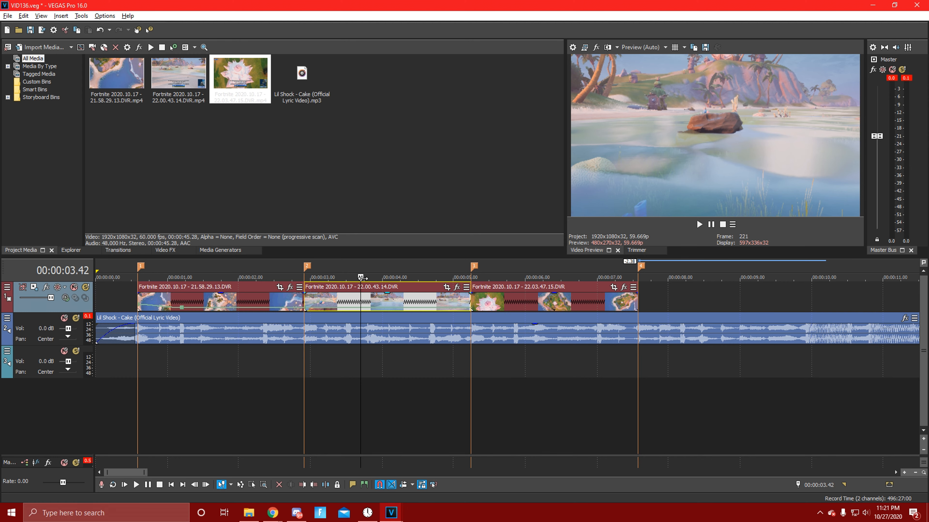
scroll(381, 319, up, 4)
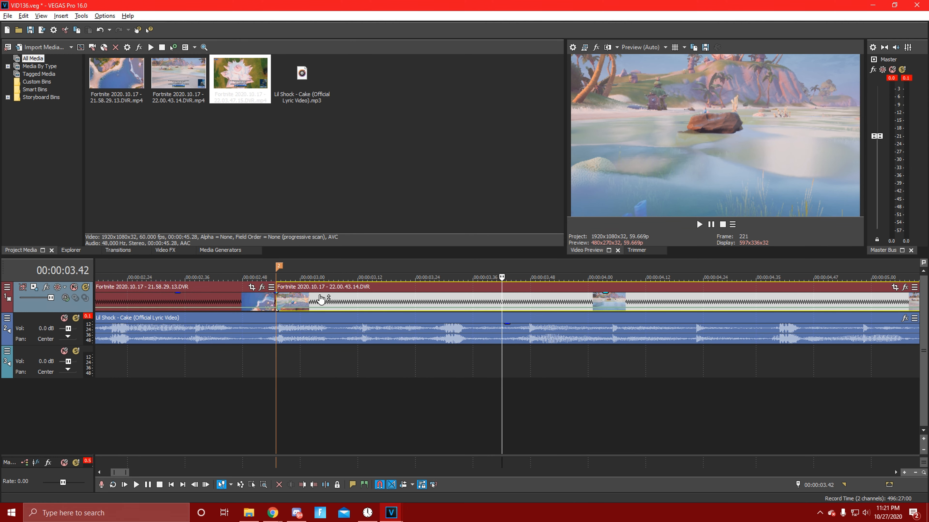
right_click(281, 311)
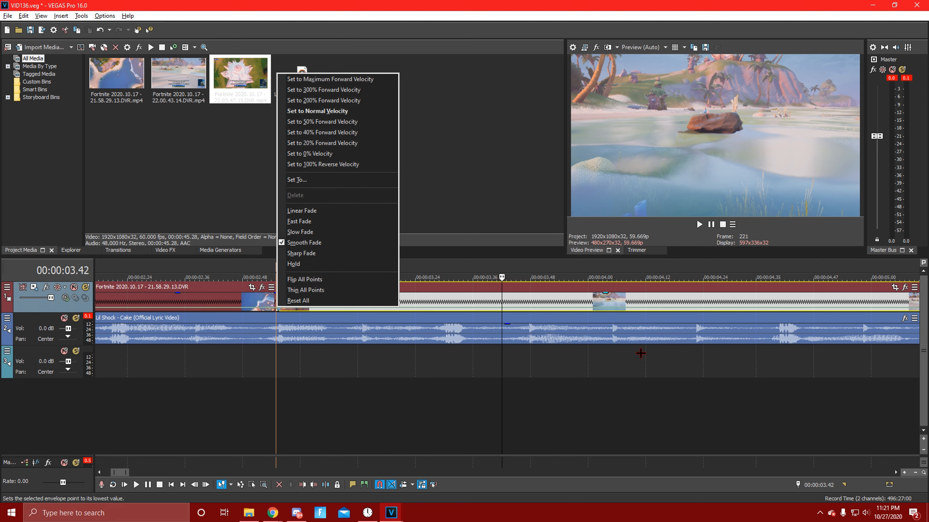
click(364, 107)
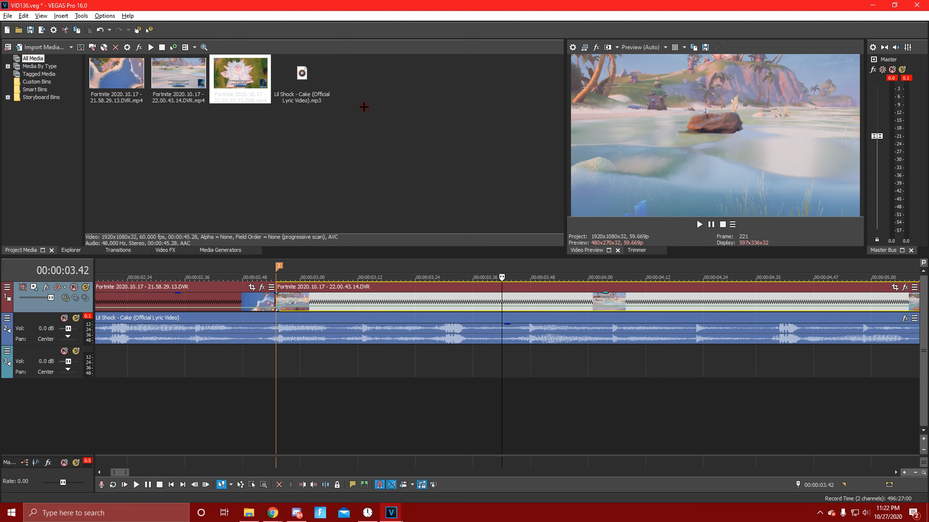
scroll(435, 312, down, 2)
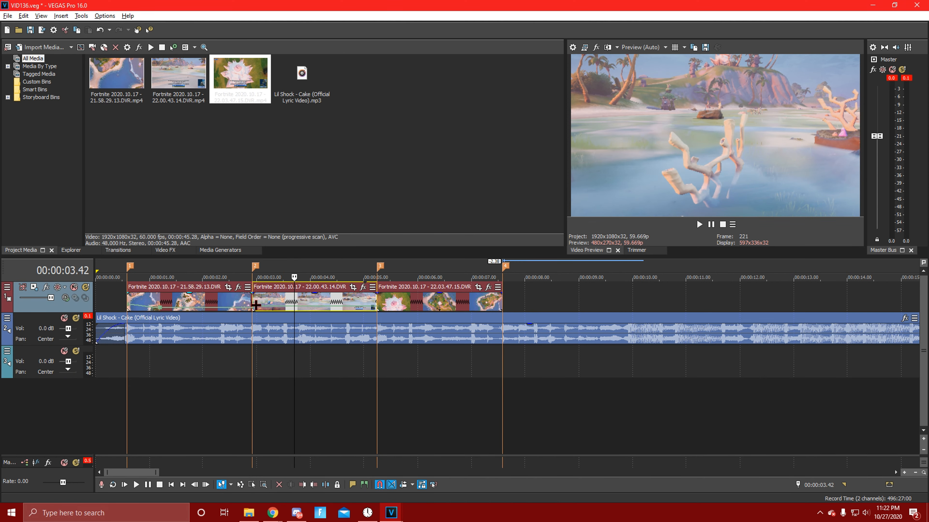
click(254, 304)
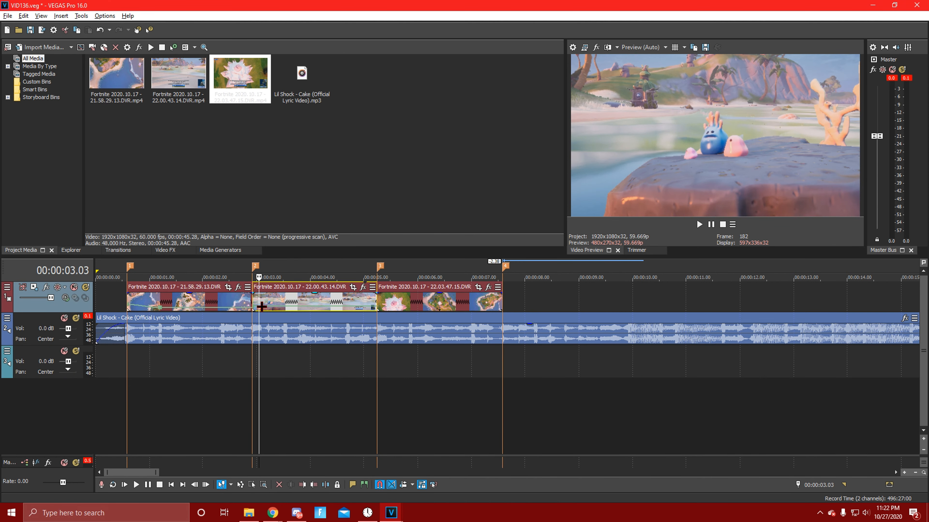
scroll(255, 305, up, 2)
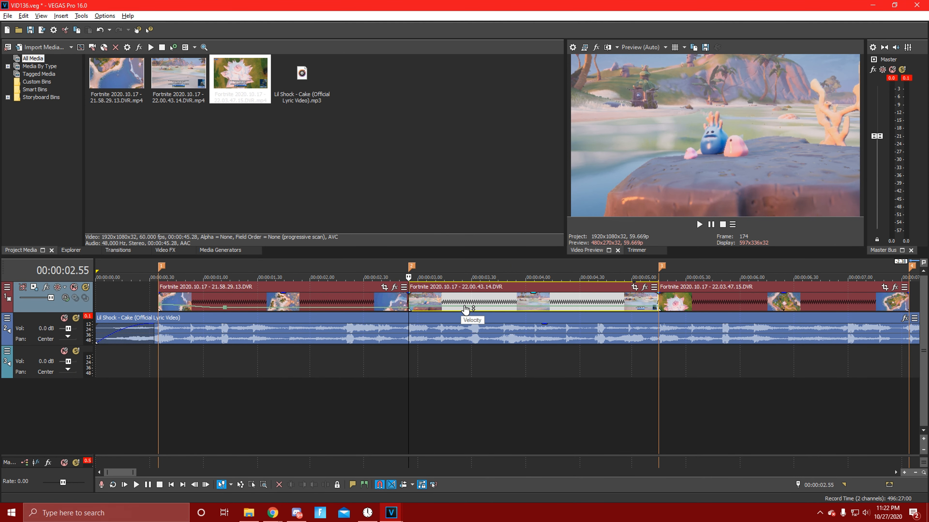
scroll(465, 310, down, 2)
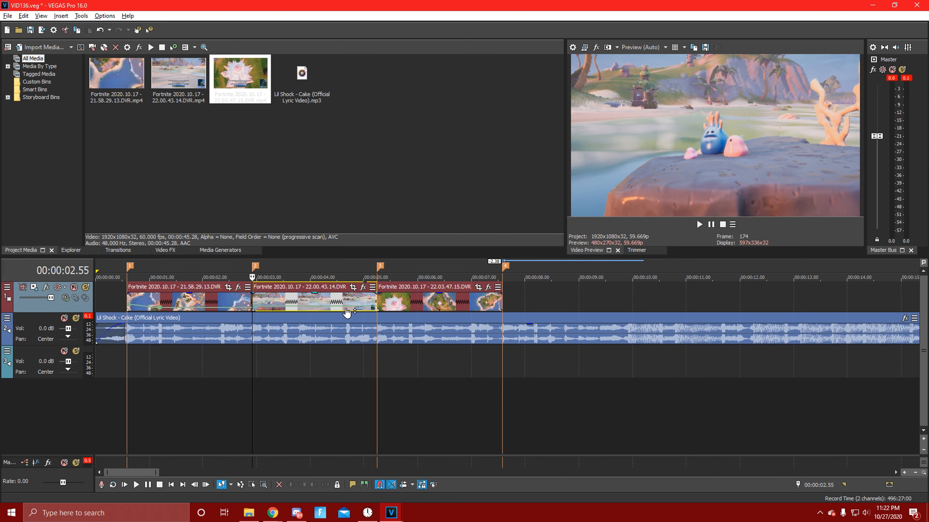
double_click(286, 307)
scroll(292, 311, up, 3)
key(ctrl+z)
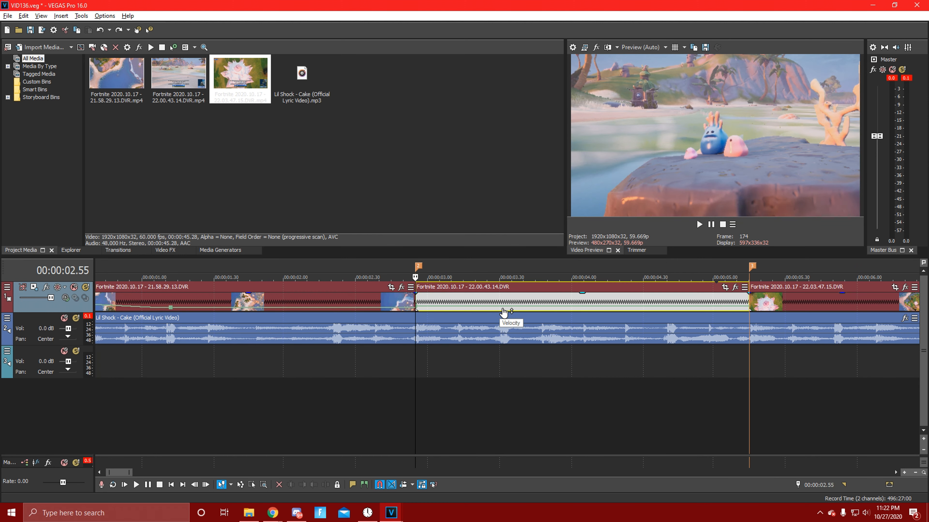
Add a velocity point on the second clip at 00:00:03.27 and set it to normal velocity.
double_click(491, 310)
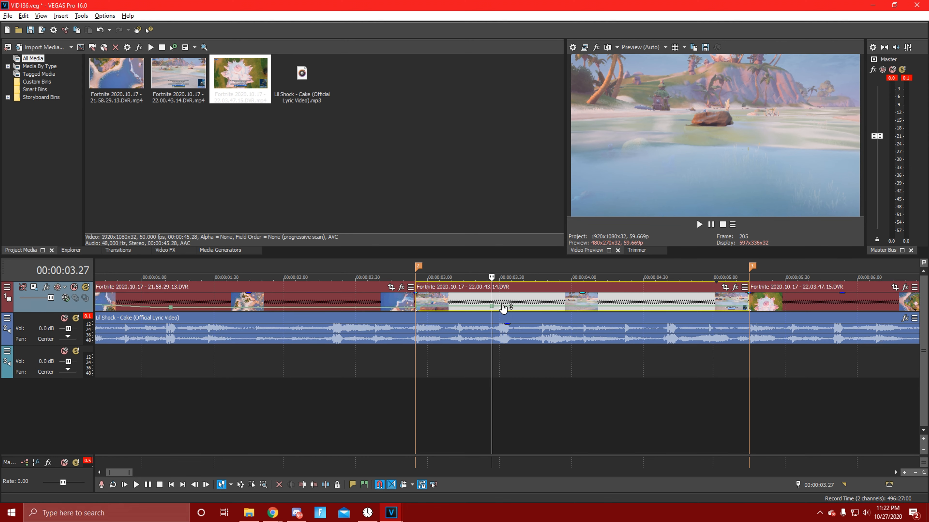
scroll(503, 309, up, 4)
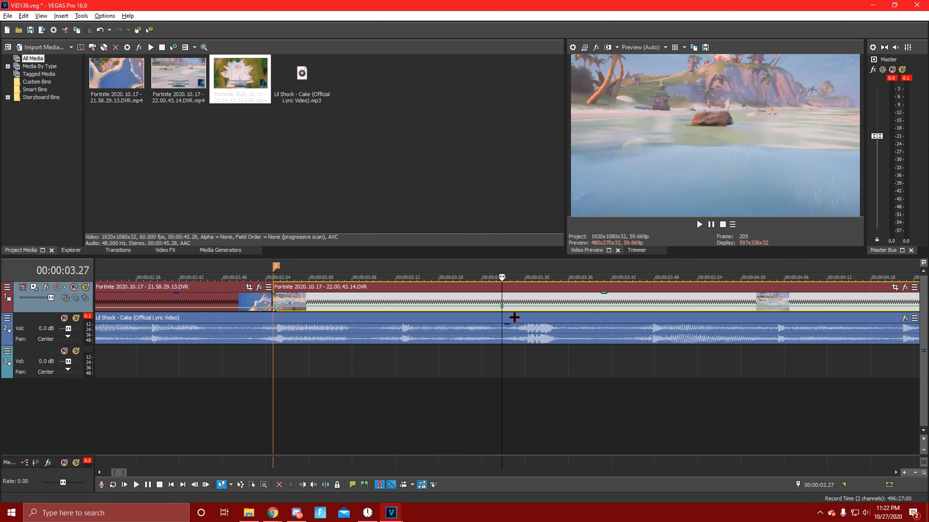
right_click(503, 307)
click(568, 111)
scroll(519, 338, down, 4)
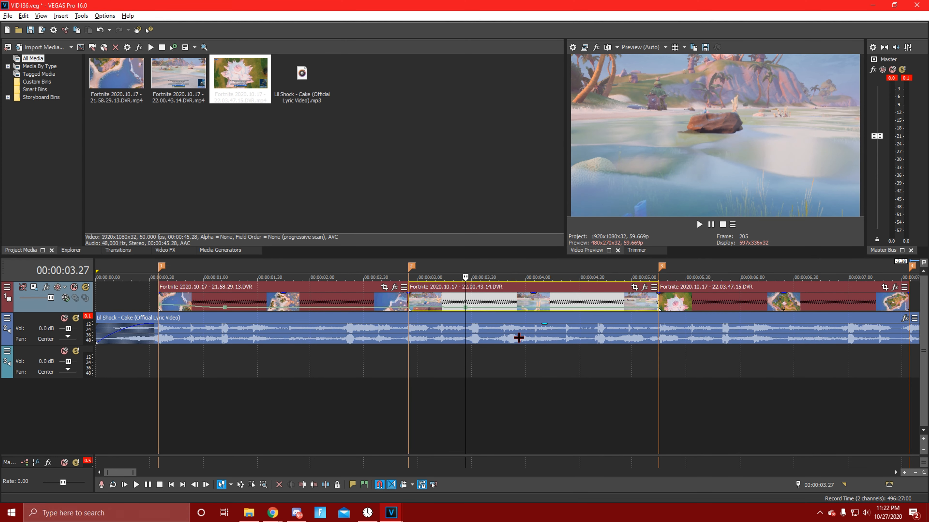
Add another velocity point on the second clip at 00:00:04.41 and set it to normal velocity.
double_click(598, 307)
right_click(599, 308)
click(658, 112)
scroll(499, 313, down, 2)
scroll(366, 319, up, 4)
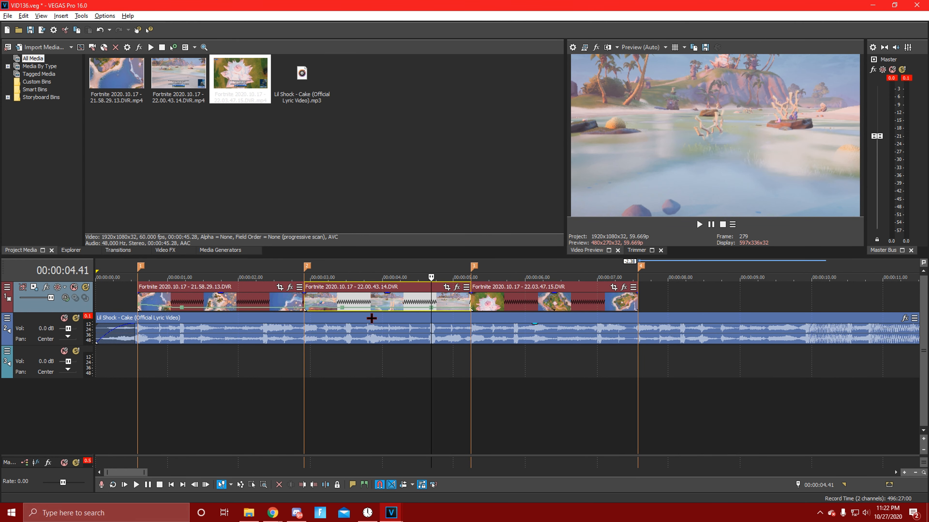
Raise the velocity at the end of the second clip's envelope with a custom value.
scroll(285, 311, down, 2)
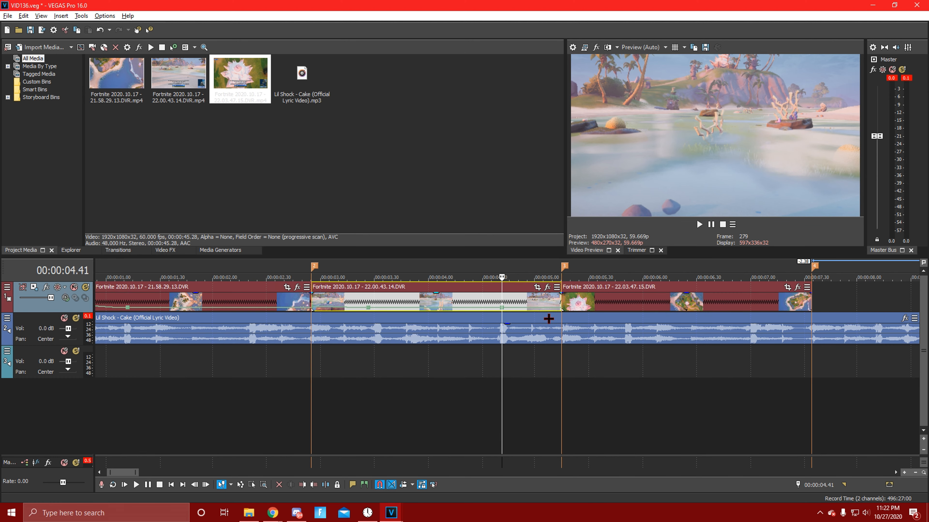
click(561, 310)
scroll(571, 320, up, 5)
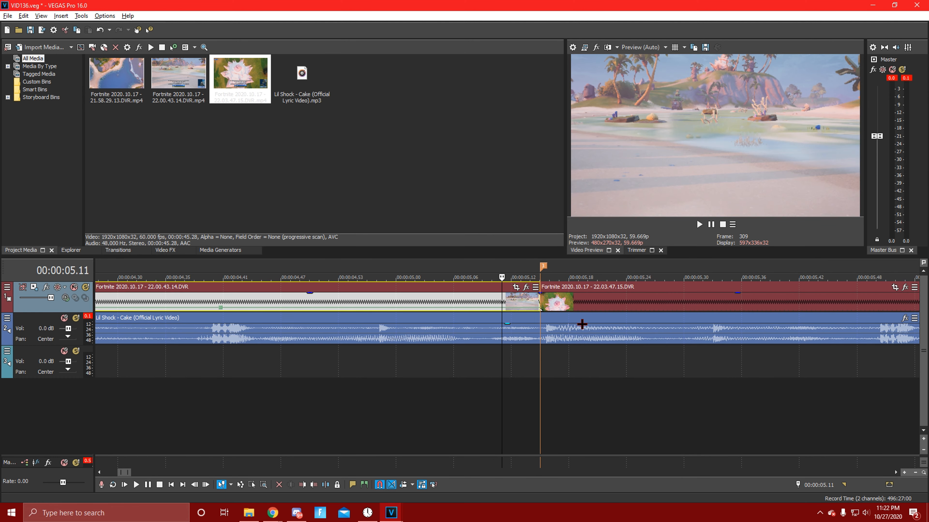
click(597, 311)
scroll(597, 312, up, 3)
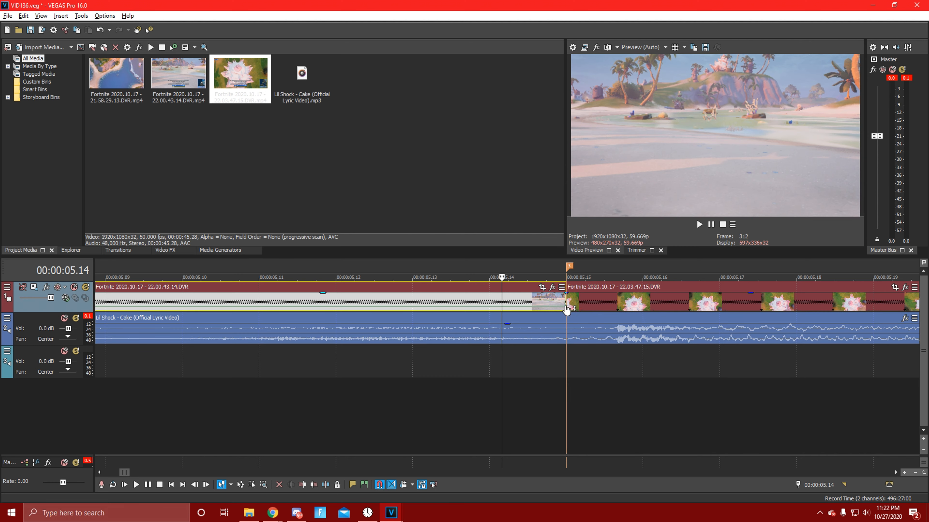
right_click(567, 309)
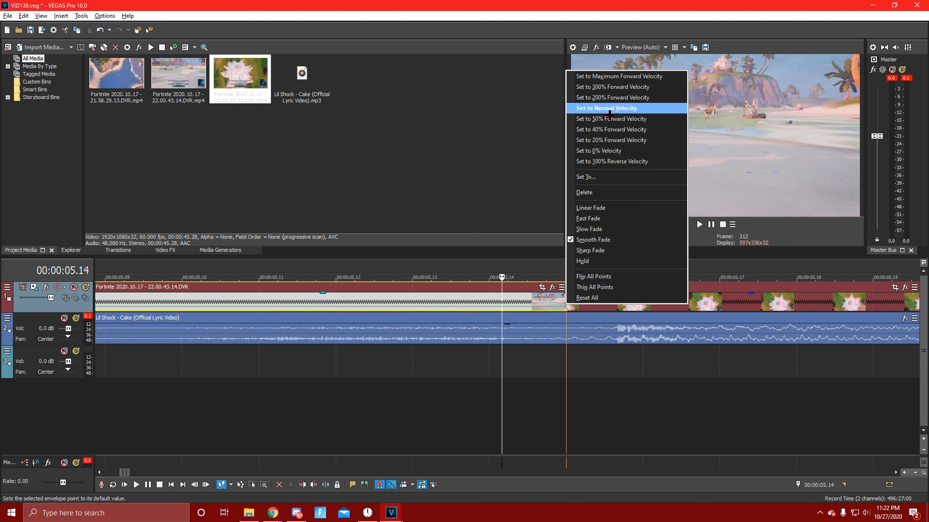
click(600, 185)
text(40)
key(Return)
scroll(560, 308, down, 5)
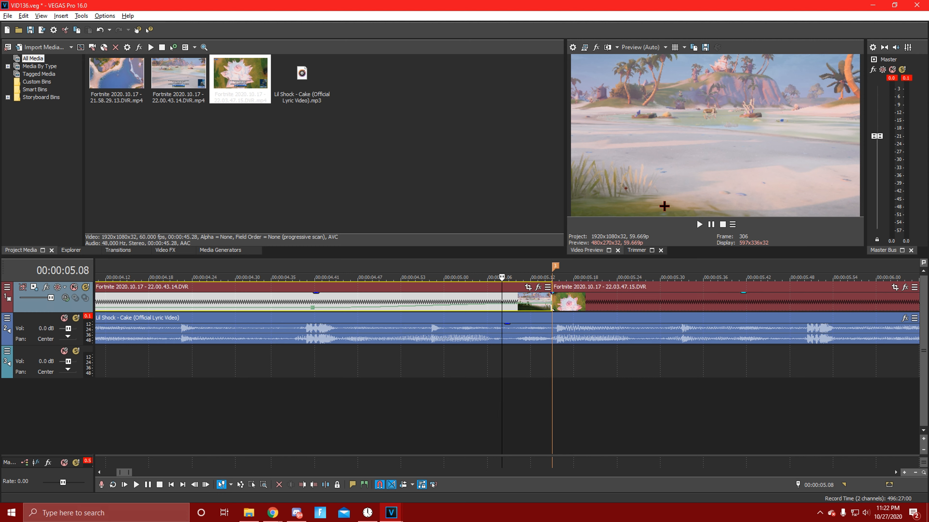
Cut off the second clip's tail after 00:00:05.06 and stretch the remaining clip so it ends at the third marker.
key(Left)
key(Left)
key(Left)
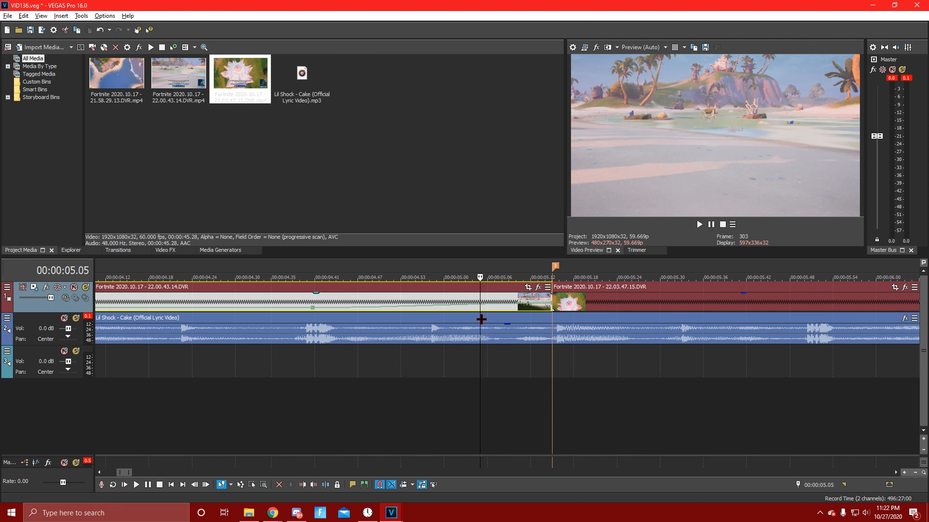
key(Right)
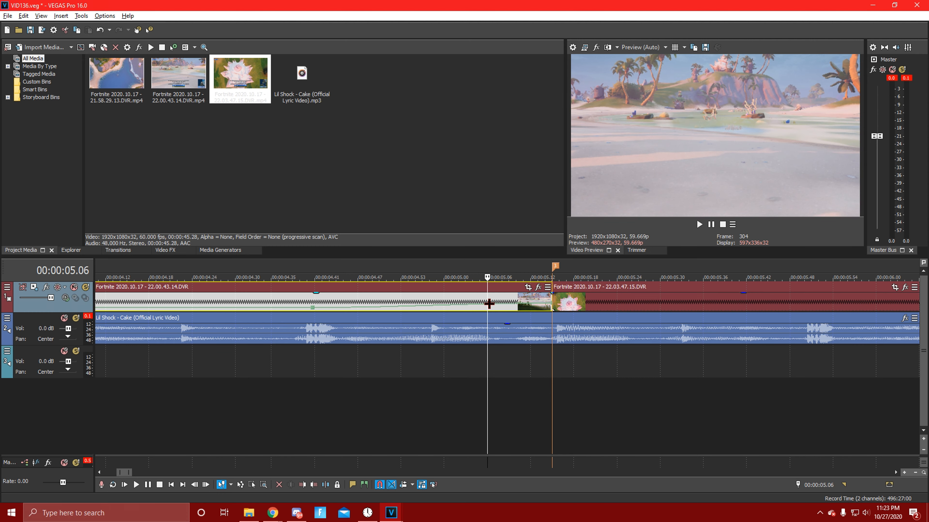
key(Right)
key(Left)
key(s)
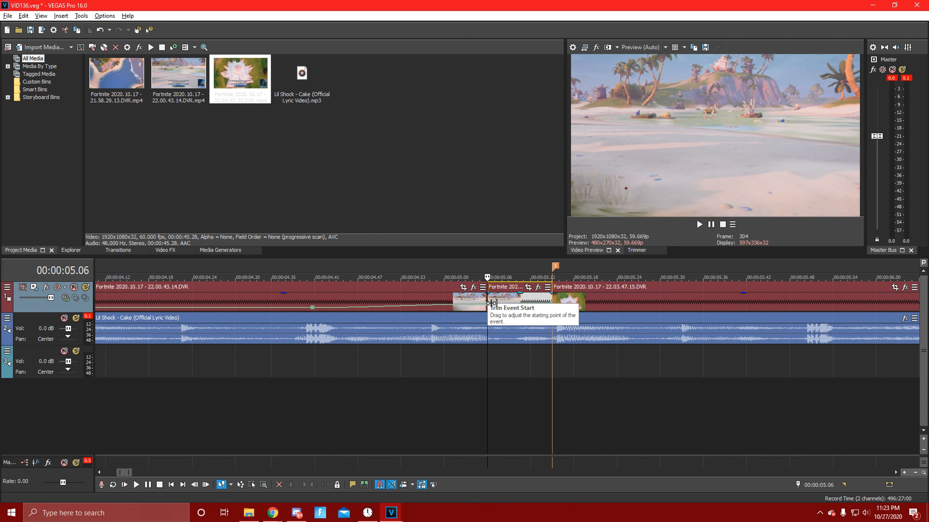
key(Delete)
drag(493, 301, 556, 305)
Insert a velocity envelope on the third clip.
click(547, 306)
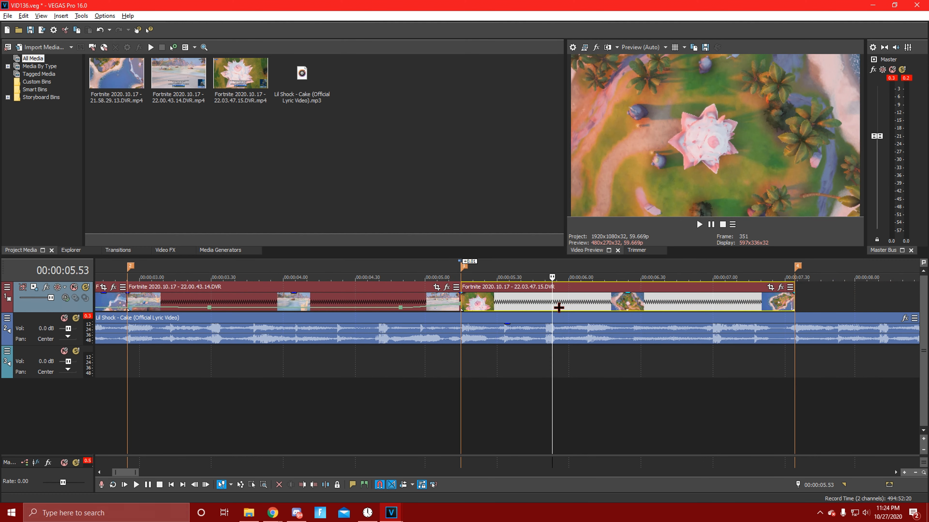
scroll(556, 311, down, 5)
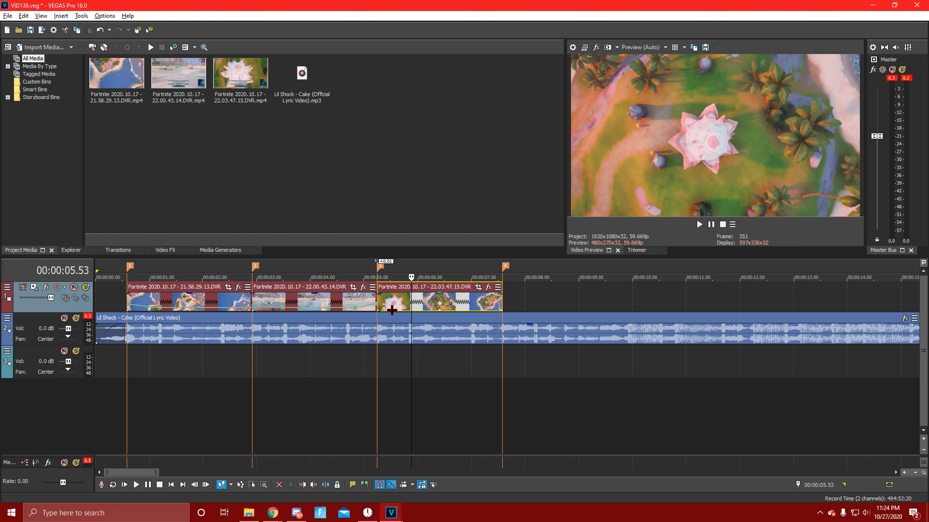
scroll(483, 338, up, 5)
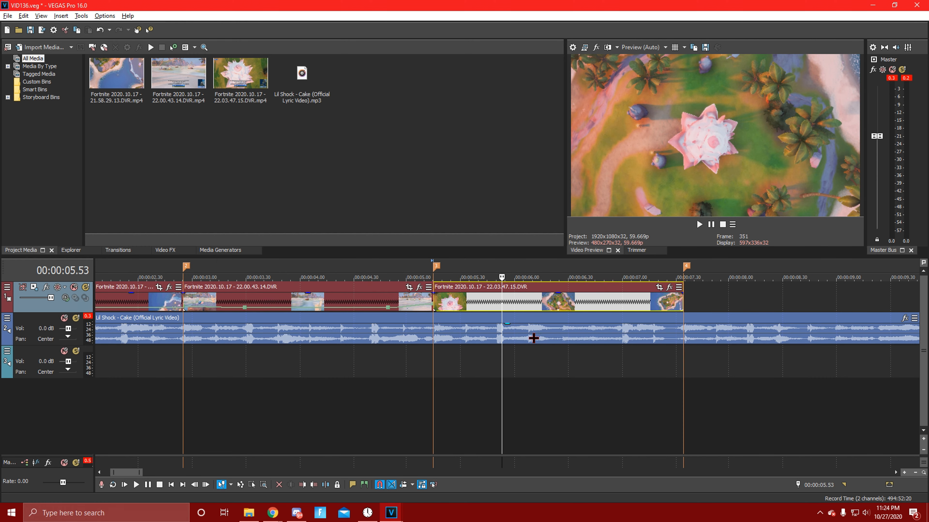
click(474, 311)
right_click(545, 317)
mouse_move(622, 401)
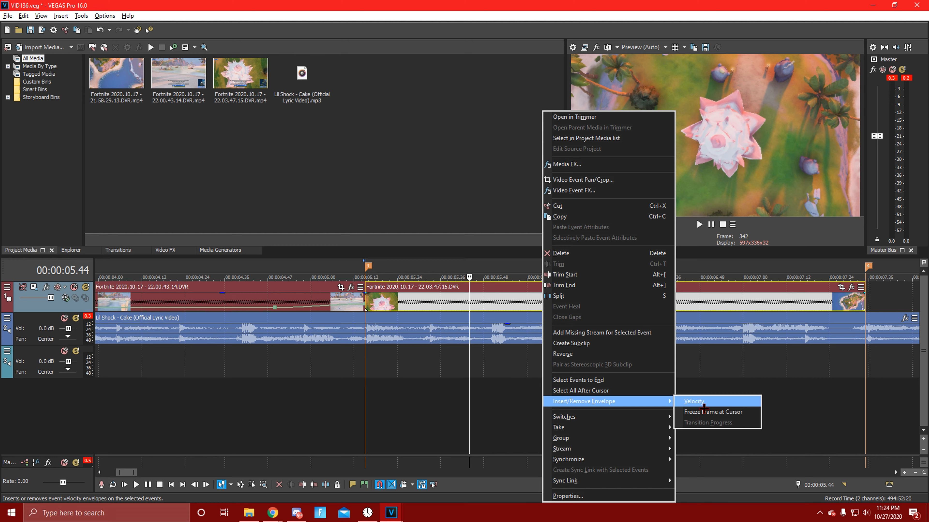
click(694, 401)
Set the velocity at the start of the third clip's envelope to 450%.
scroll(249, 310, up, 4)
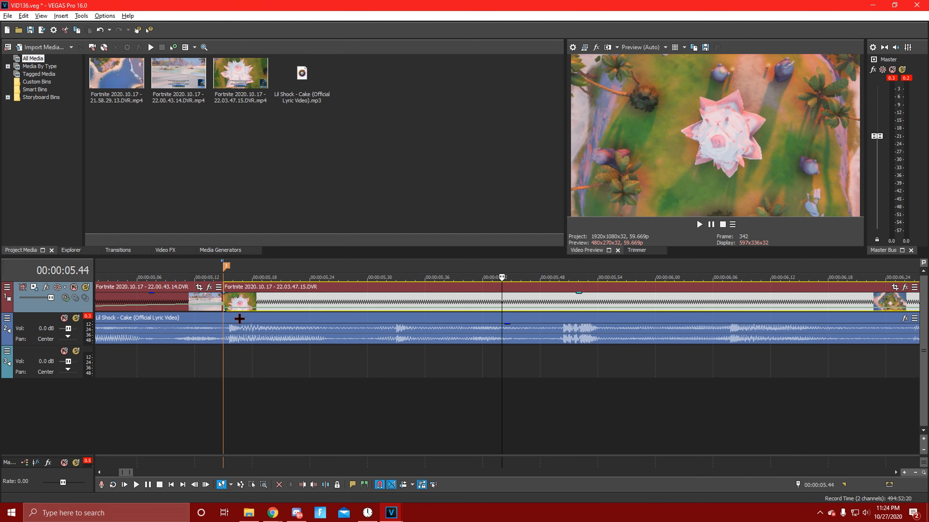
right_click(228, 310)
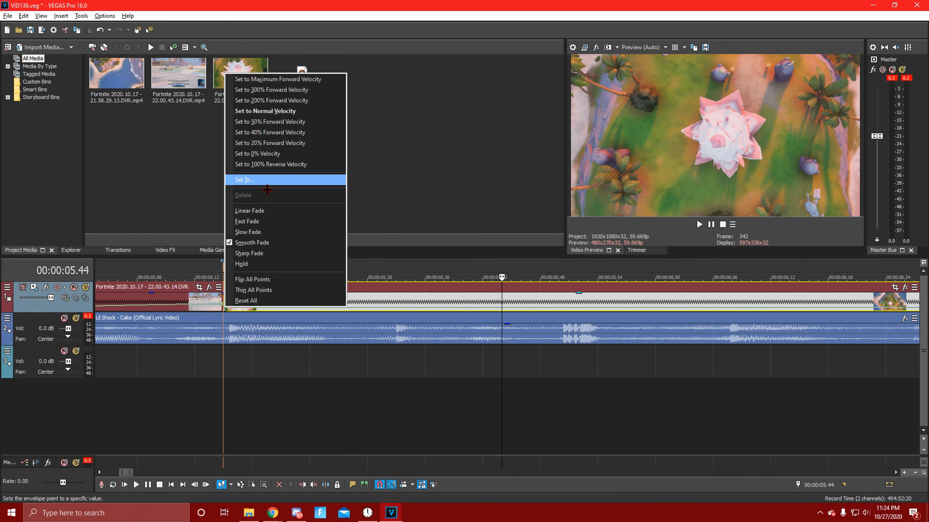
click(268, 179)
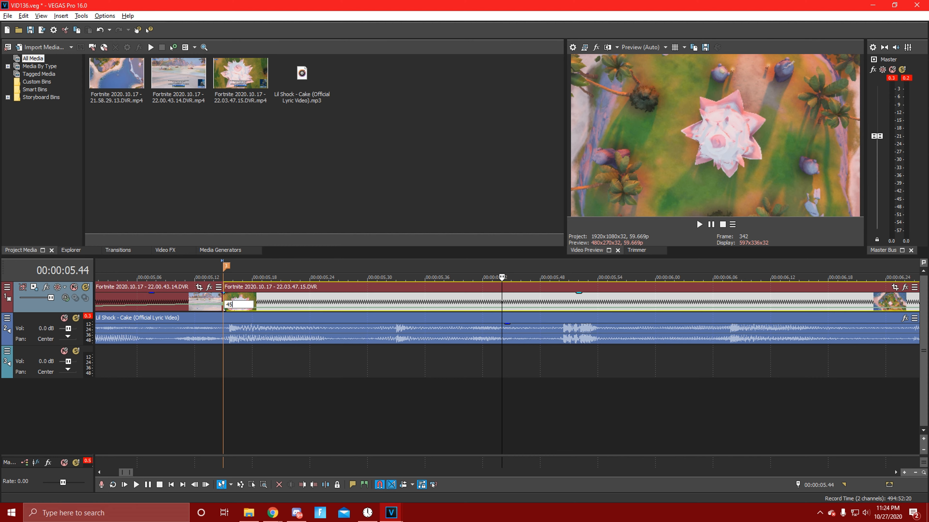
text(450)
key(Return)
Add velocity points on the third clip at the beats at 00:00:05.51 and 00:00:06.50.
scroll(475, 329, down, 4)
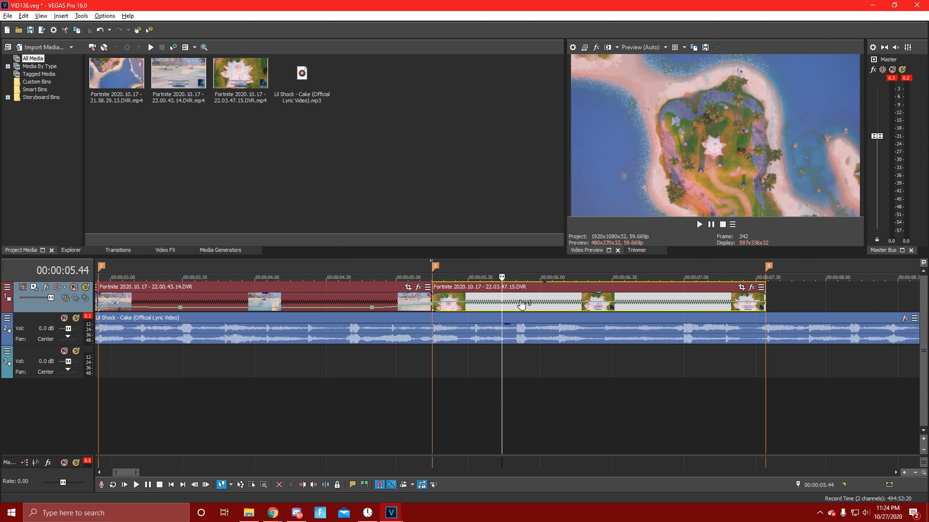
scroll(474, 336, down, 3)
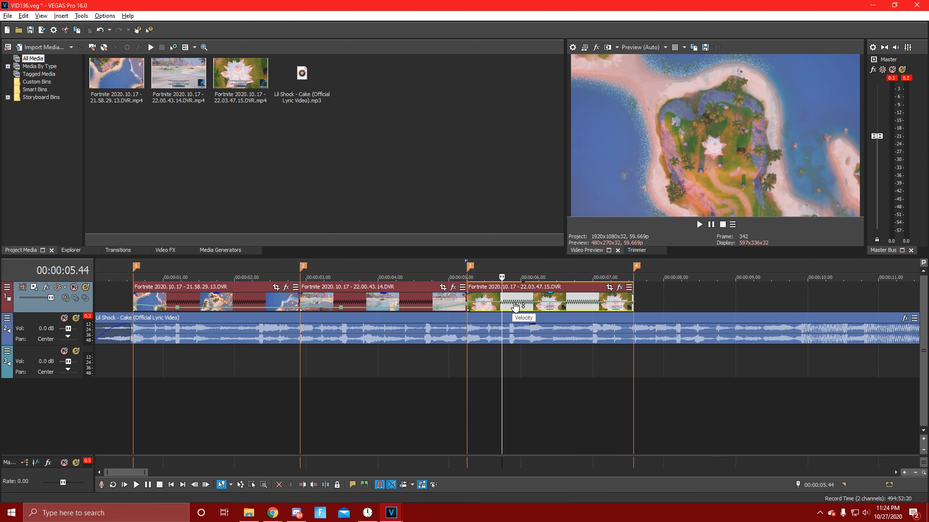
click(512, 307)
scroll(493, 332, down, 4)
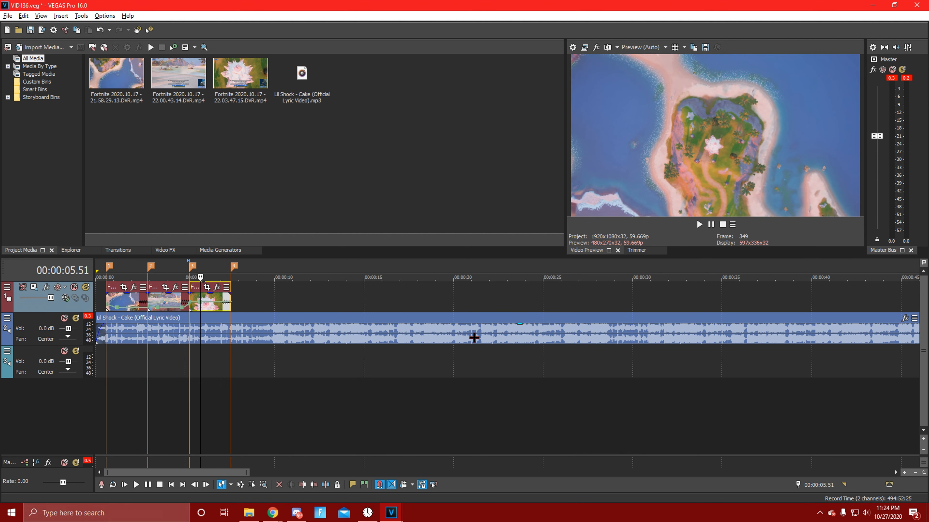
scroll(474, 338, up, 4)
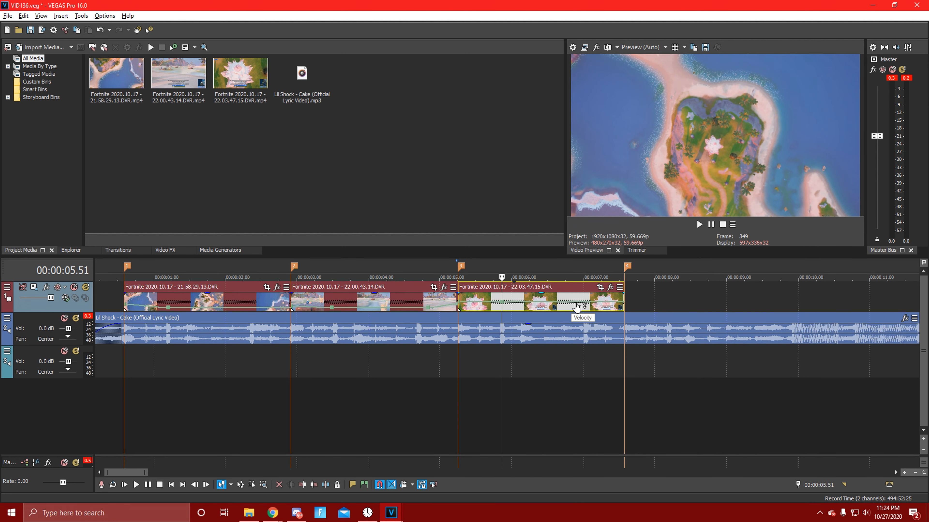
scroll(439, 328, down, 4)
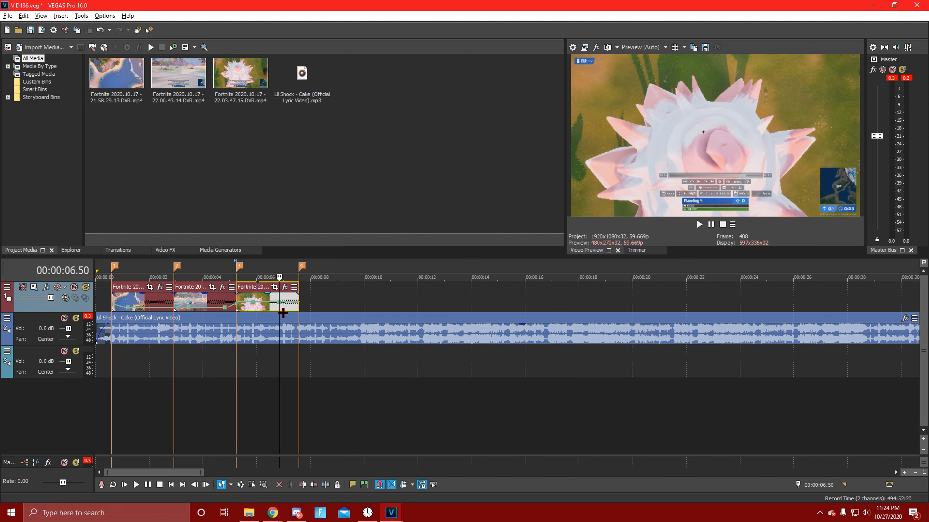
scroll(283, 313, up, 4)
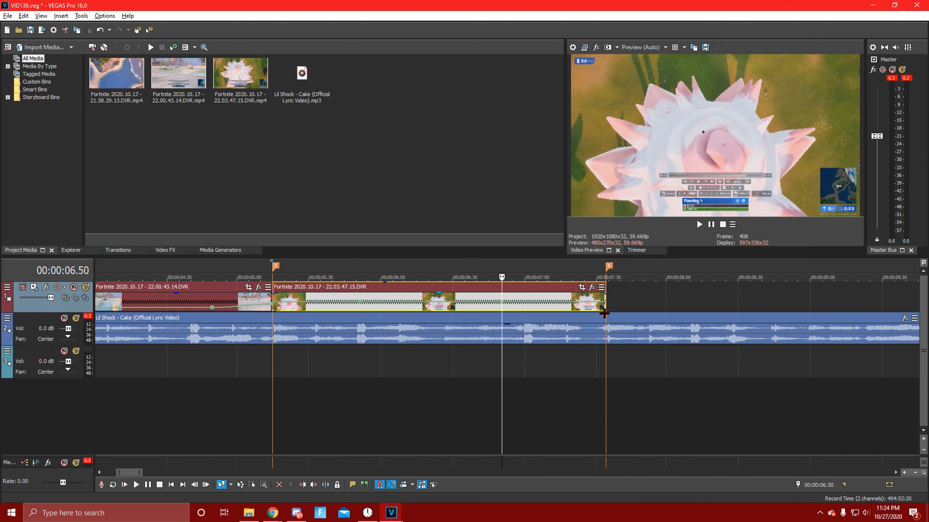
Bring both middle velocity points on the third clip down to normal velocity.
right_click(367, 309)
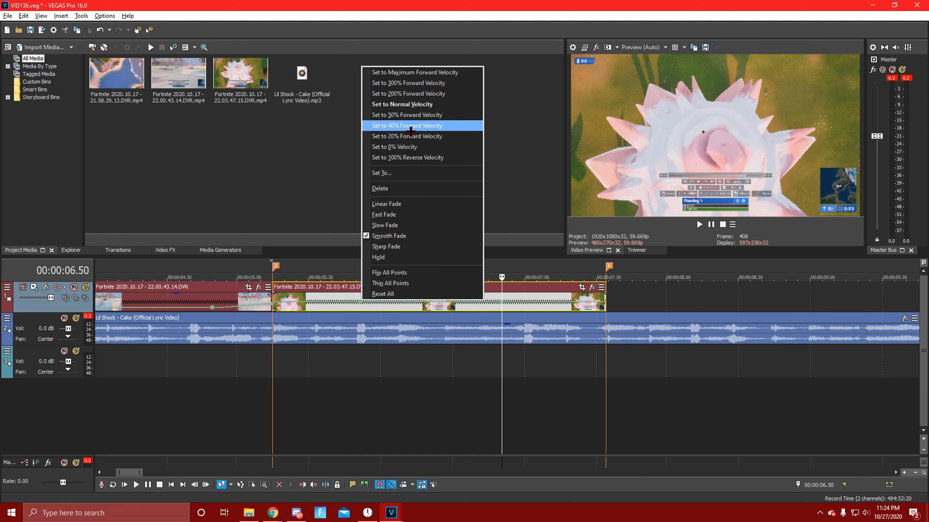
click(403, 108)
drag(503, 303, 504, 309)
Set the velocity at the end of the third clip's envelope to 450%.
click(598, 310)
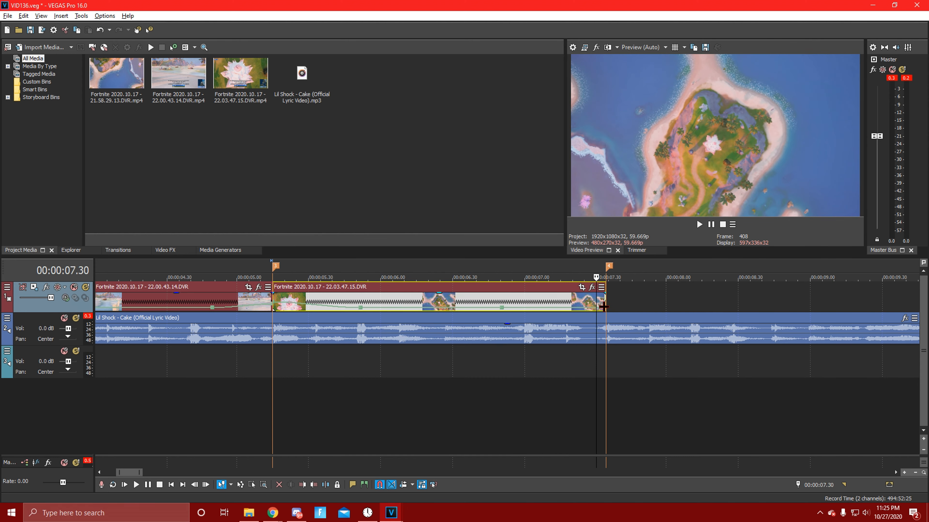
scroll(618, 308, up, 6)
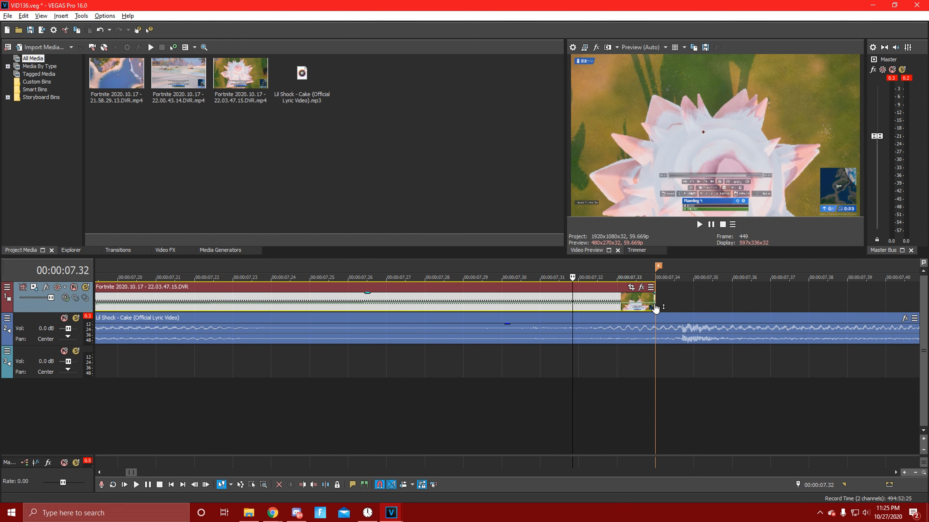
right_click(654, 306)
click(688, 173)
text(45)
key(Return)
scroll(504, 328, down, 8)
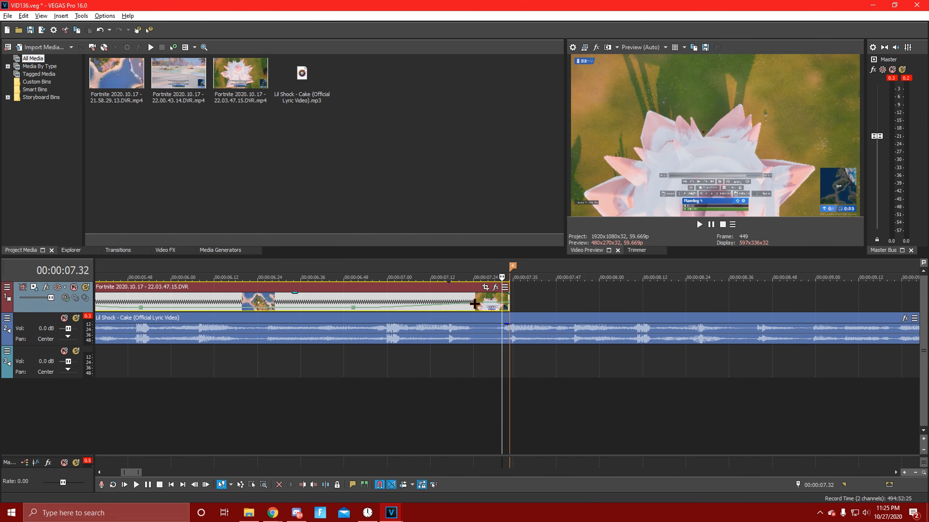
Check the third clip's ending velocity value and lower the velocity at the start of its envelope.
scroll(474, 303, down, 2)
click(467, 297)
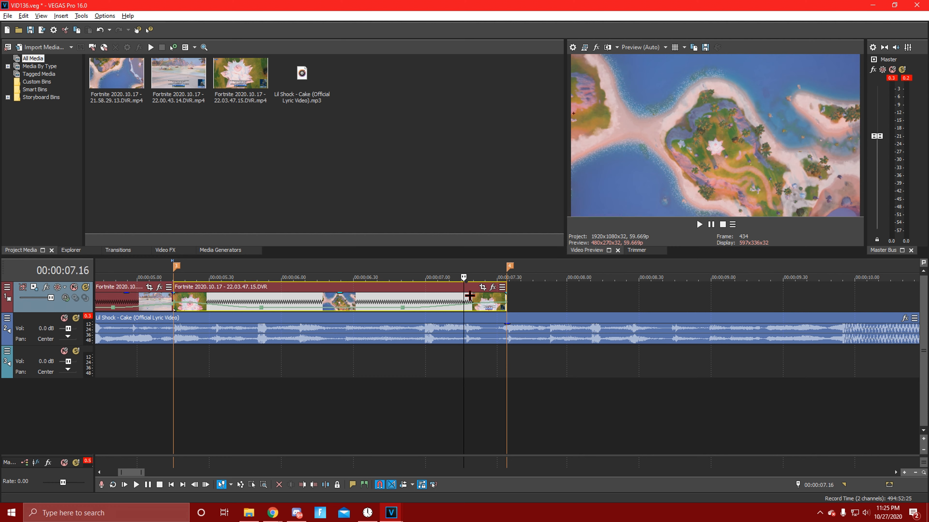
click(467, 297)
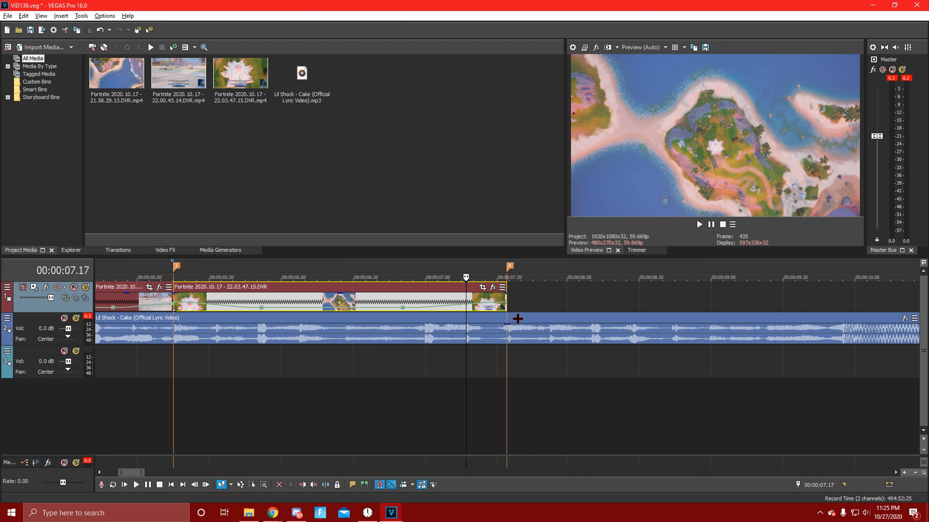
right_click(506, 304)
click(535, 183)
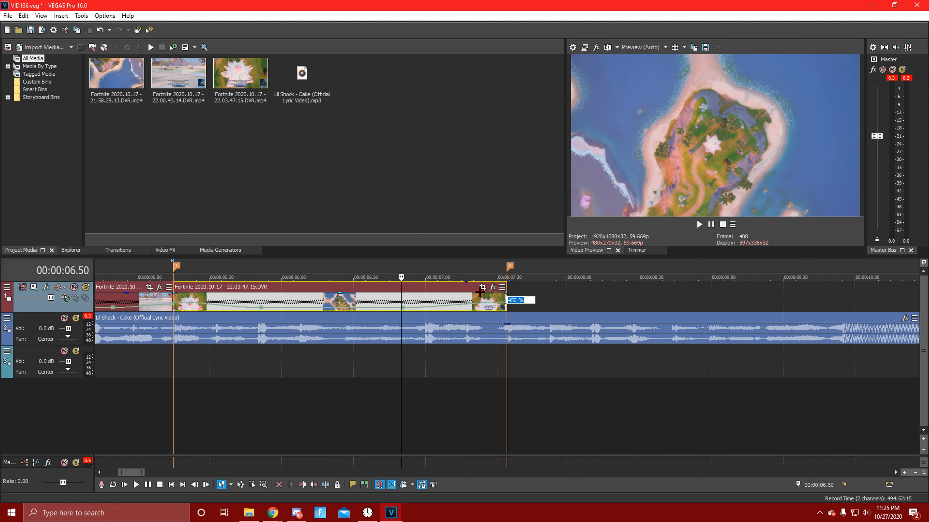
key(Return)
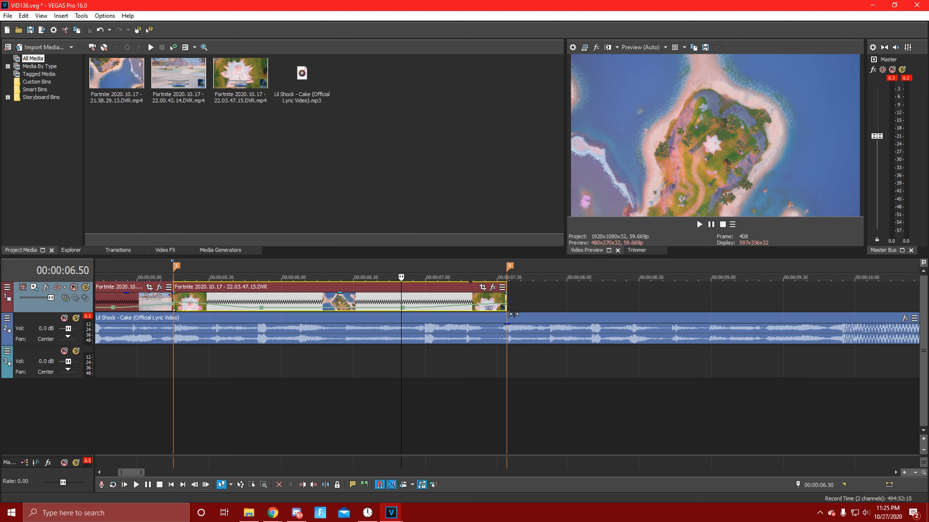
right_click(179, 304)
click(205, 172)
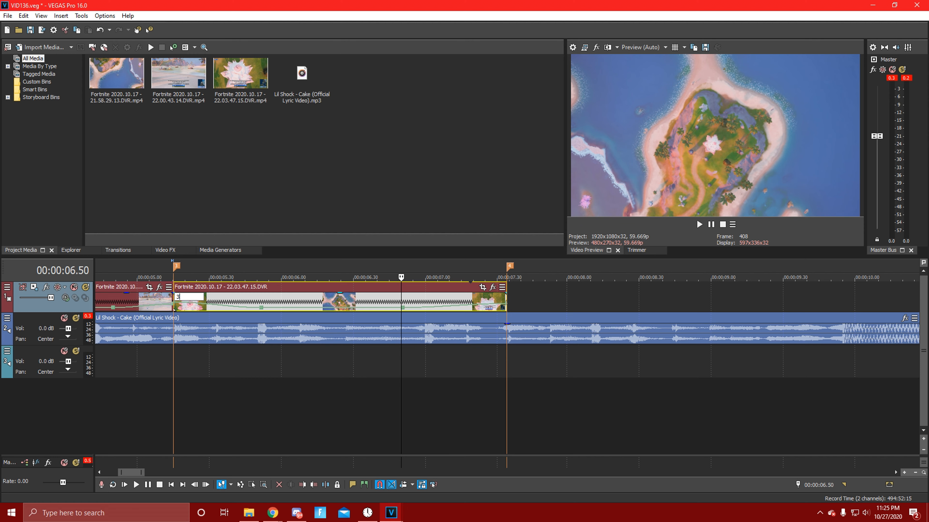
key(Return)
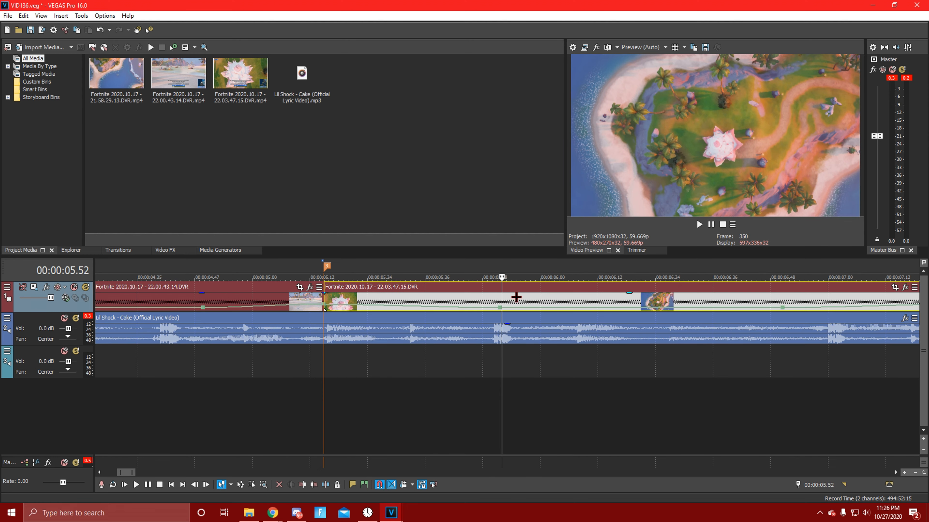
Set the first middle velocity point on the third clip to 40% forward velocity.
scroll(514, 297, down, 5)
scroll(533, 318, up, 4)
scroll(531, 319, down, 4)
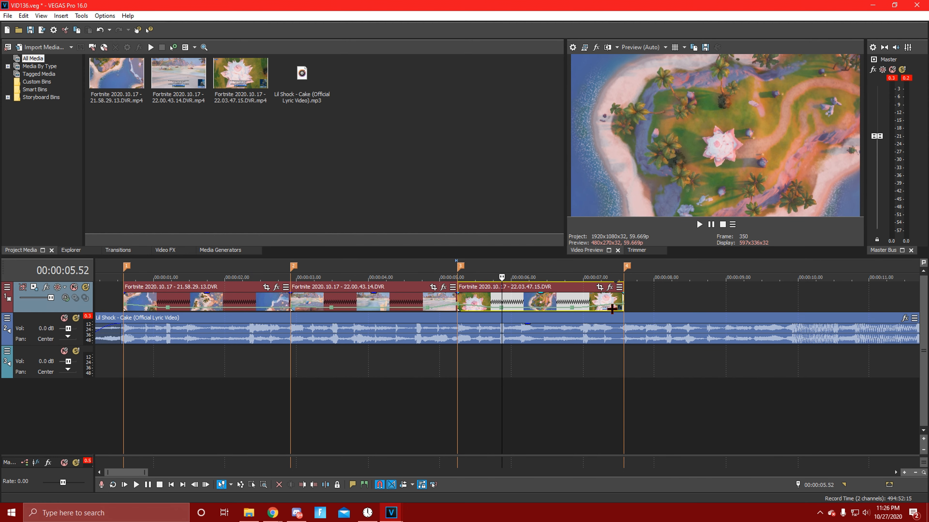
click(545, 324)
scroll(544, 324, up, 4)
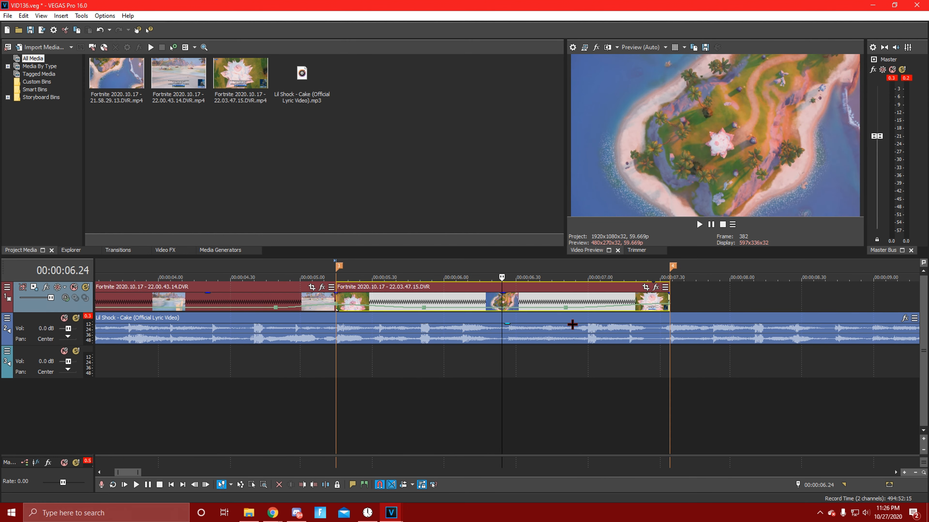
scroll(564, 324, up, 2)
right_click(387, 312)
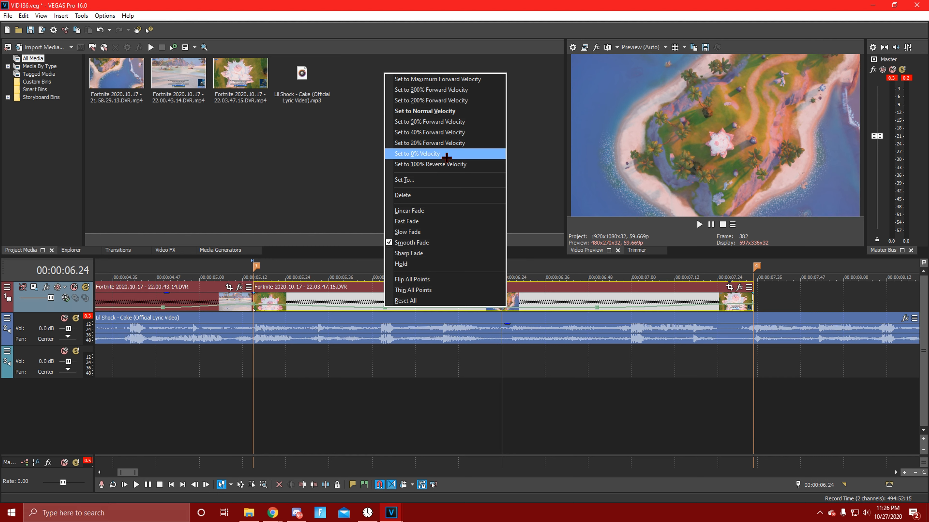
click(445, 131)
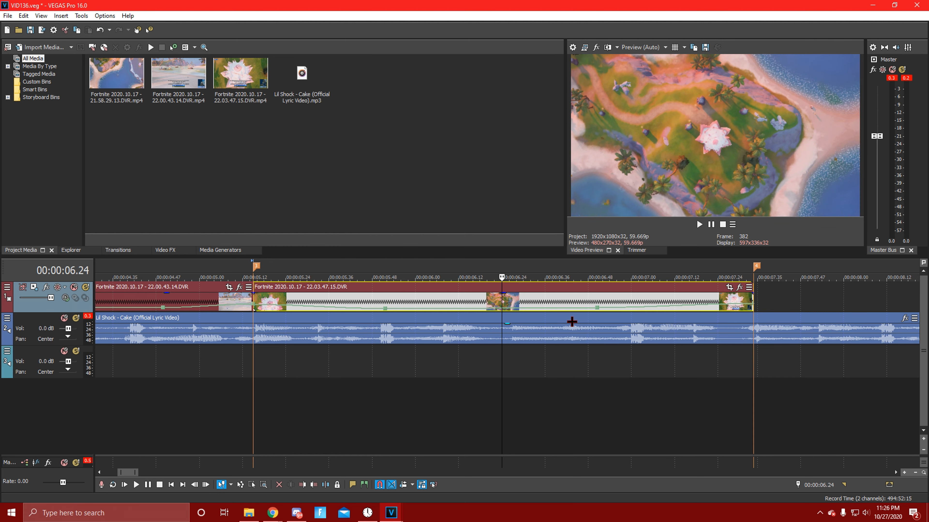
Set the second middle velocity point on the third clip to 50% forward velocity.
right_click(600, 311)
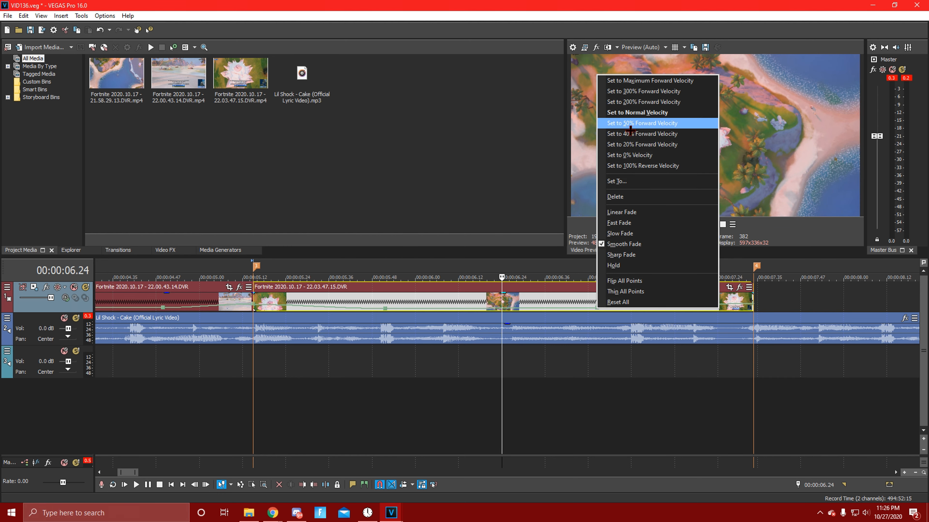
click(628, 125)
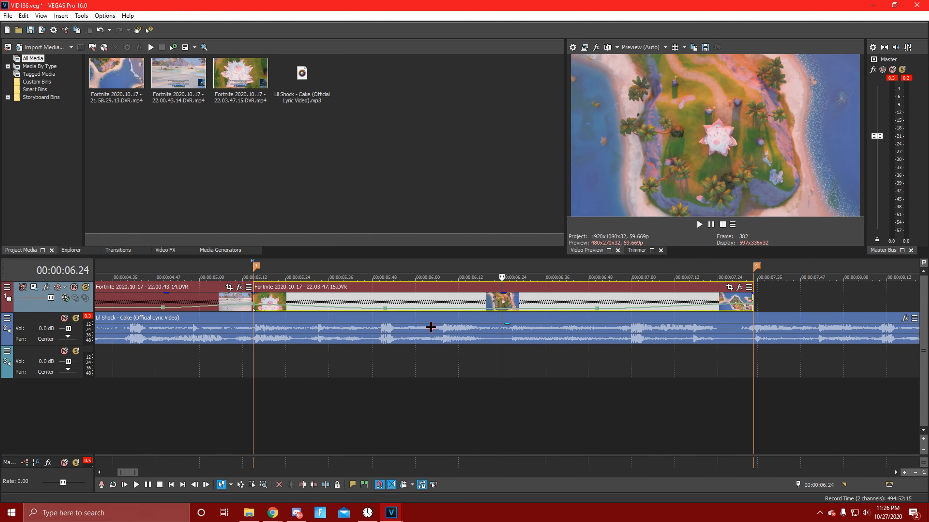
click(386, 309)
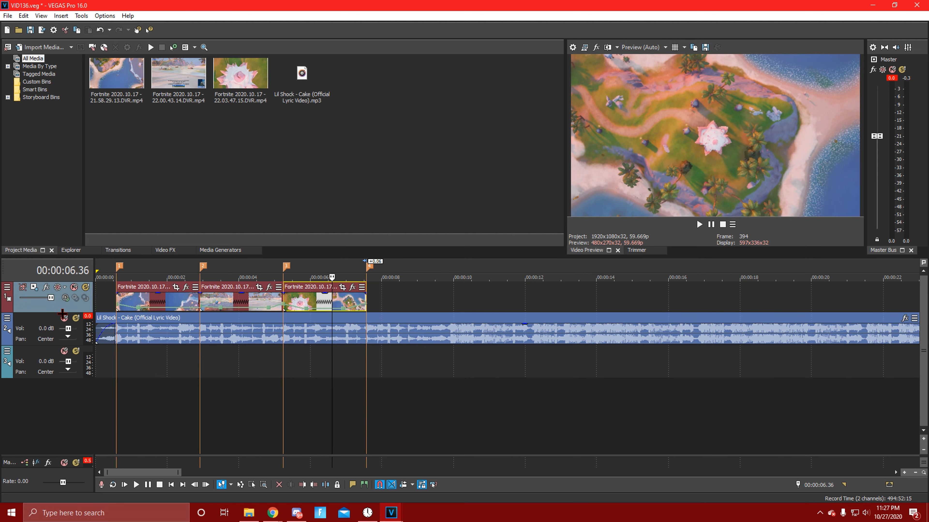
Insert two empty video tracks above the track that holds the three Fortnite clips.
right_click(63, 312)
click(175, 300)
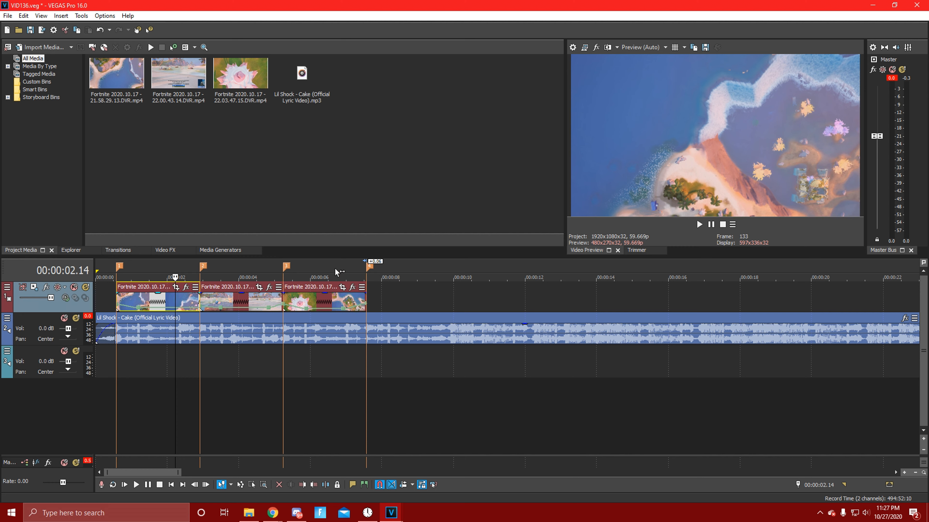
click(330, 307)
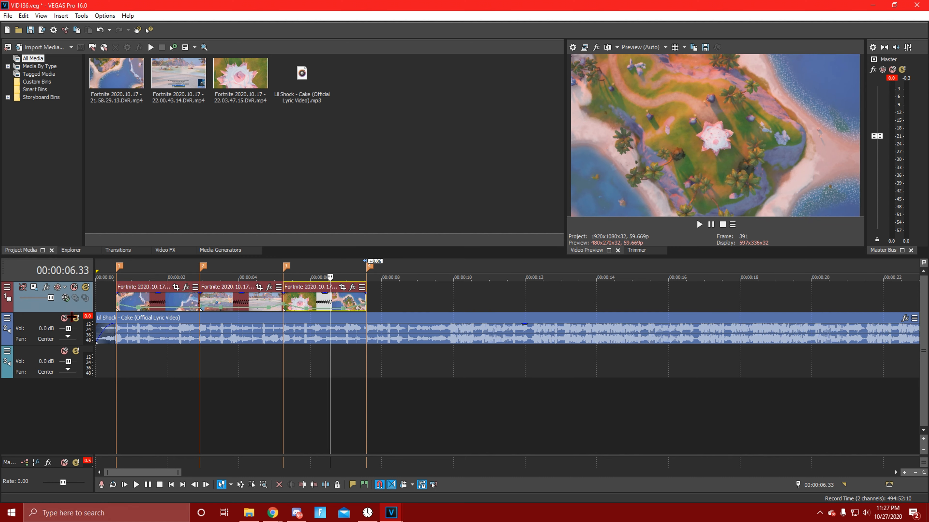
right_click(67, 308)
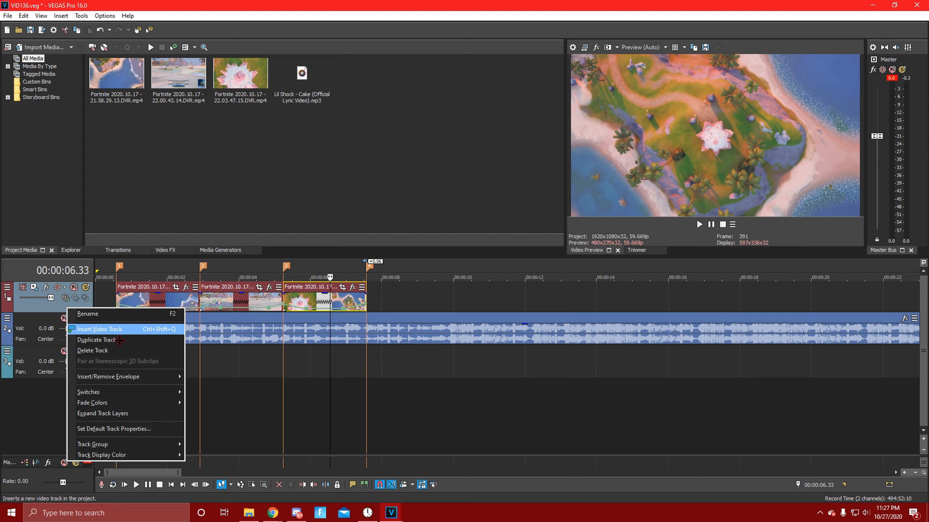
click(112, 332)
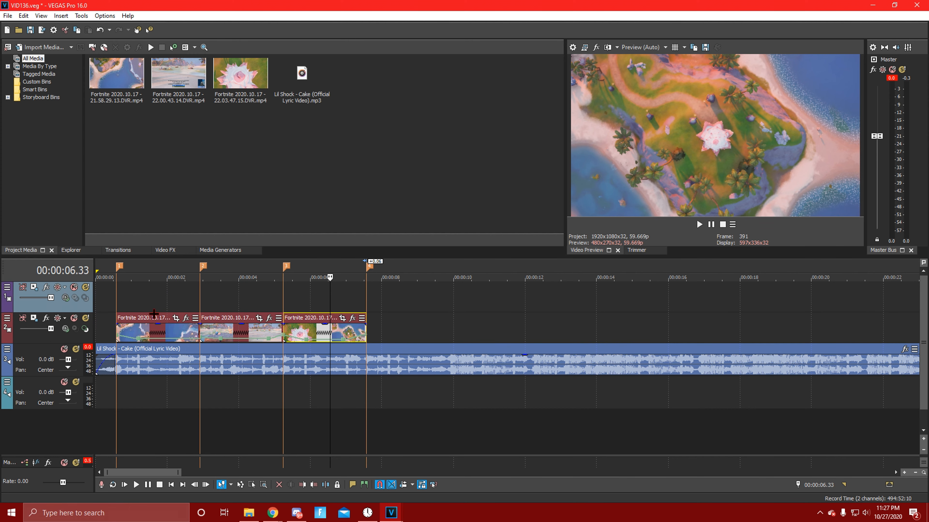
right_click(57, 347)
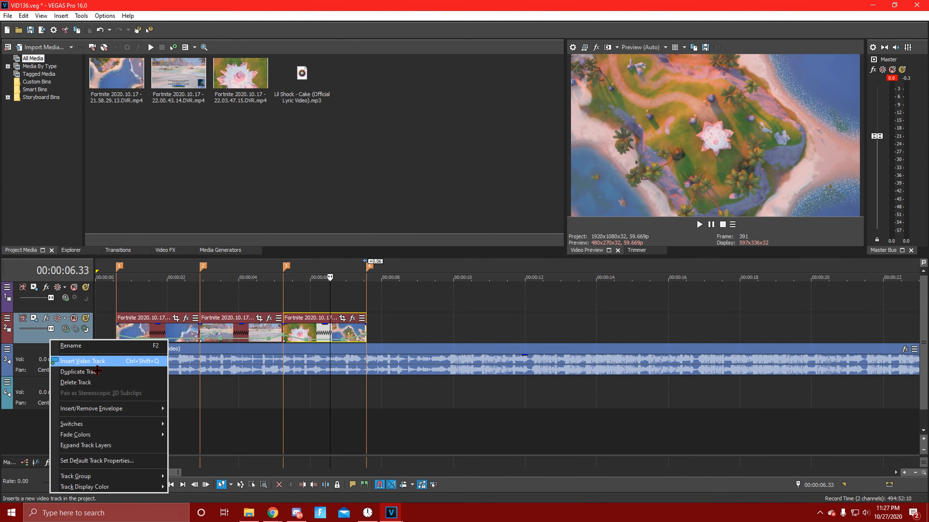
click(110, 359)
Insert a text media event on the topmost video track, starting over the end of the first clip.
click(148, 303)
click(182, 310)
scroll(215, 309, up, 3)
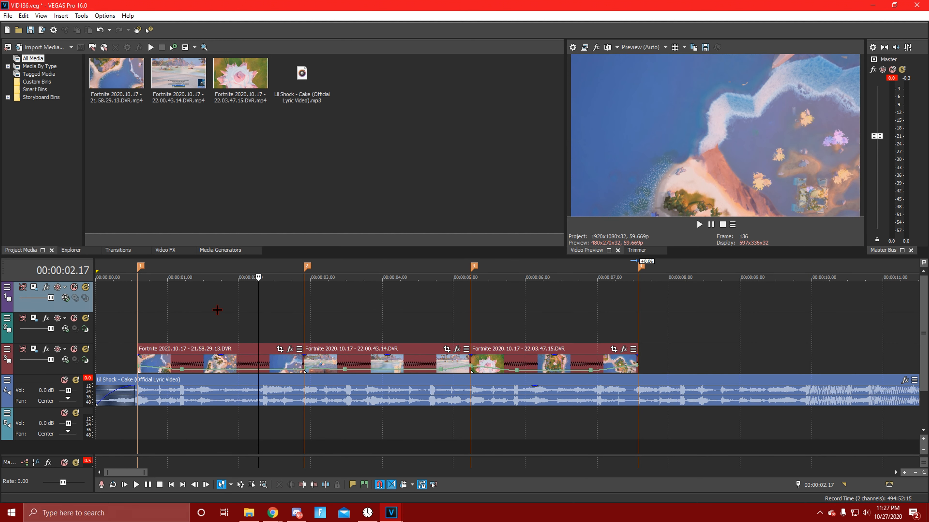
right_click(255, 298)
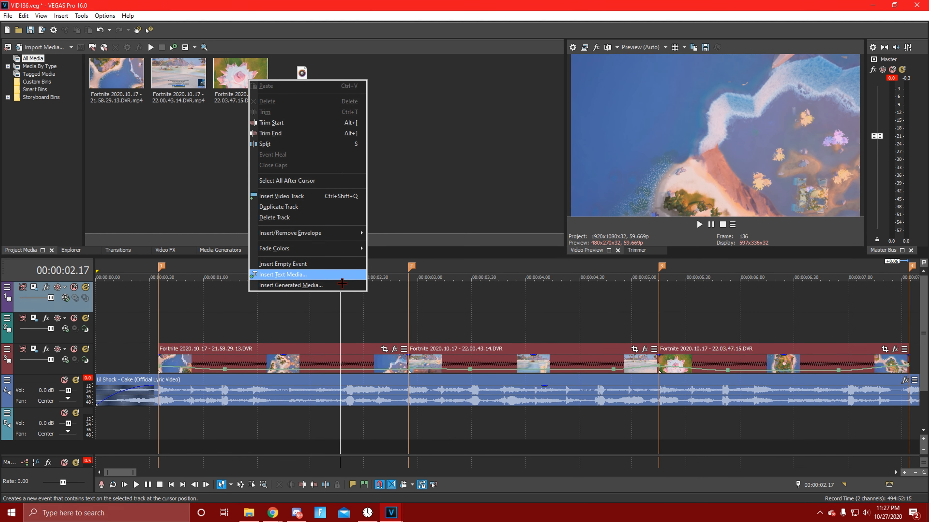
click(343, 282)
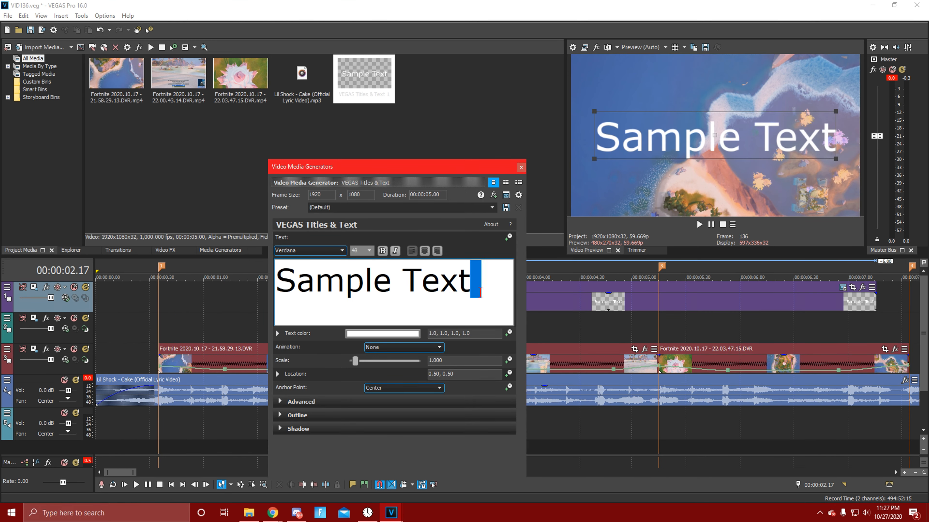
Try the Maiandra GD and Bahnschrift Condensed fonts on the sample text.
key(ctrl+a)
click(343, 252)
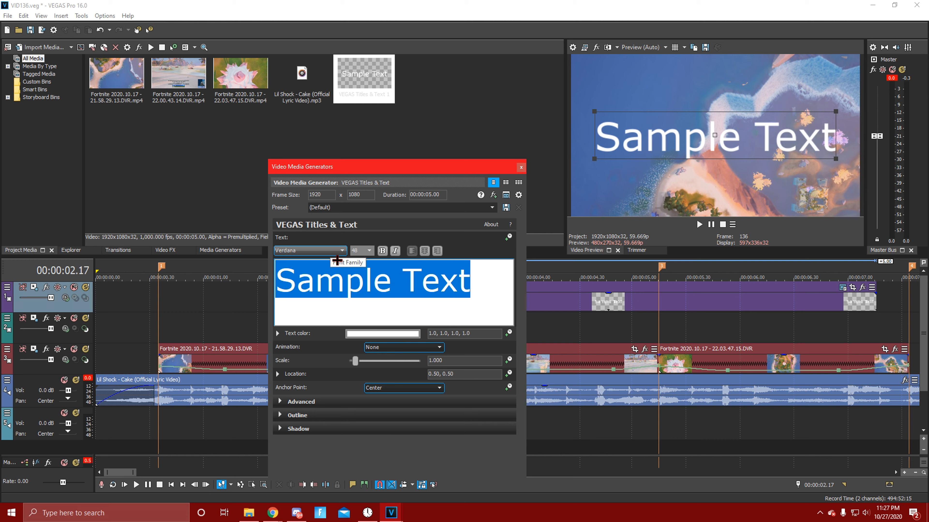
click(337, 253)
key(i)
key(m)
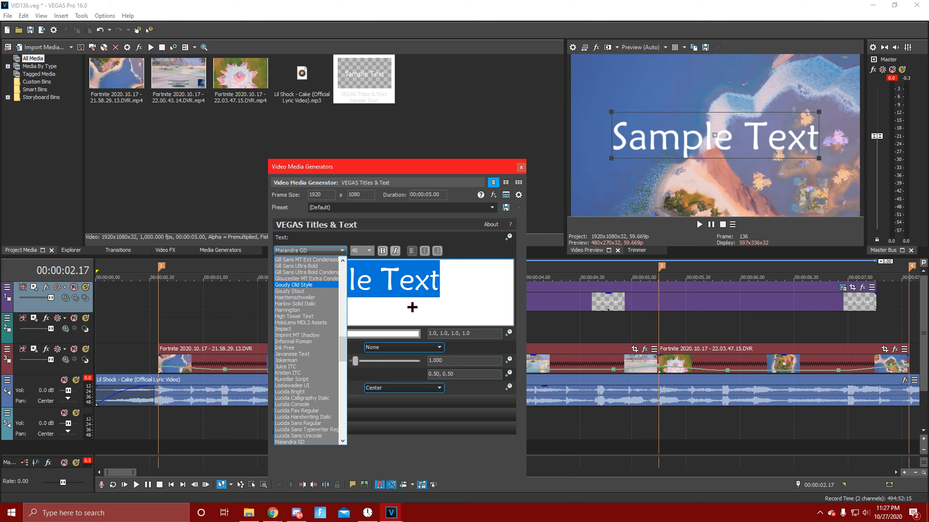
click(404, 308)
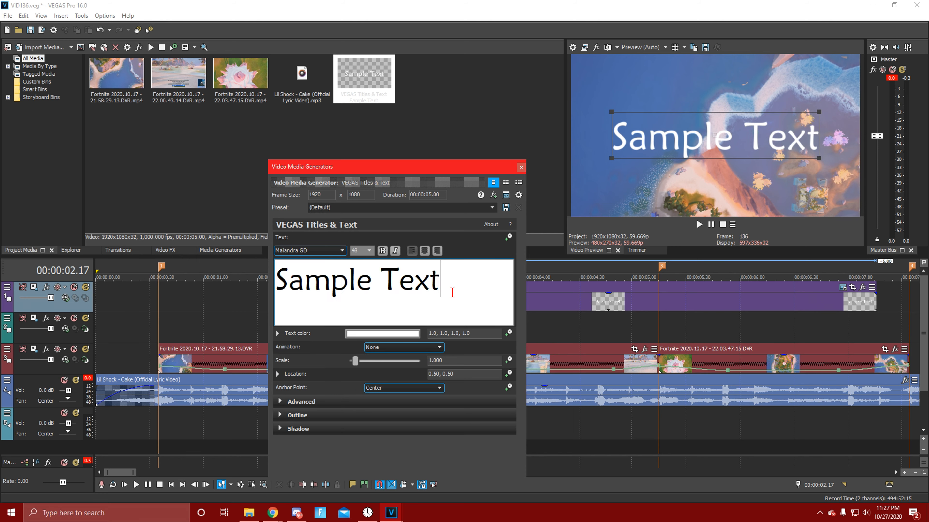
click(329, 252)
key(b)
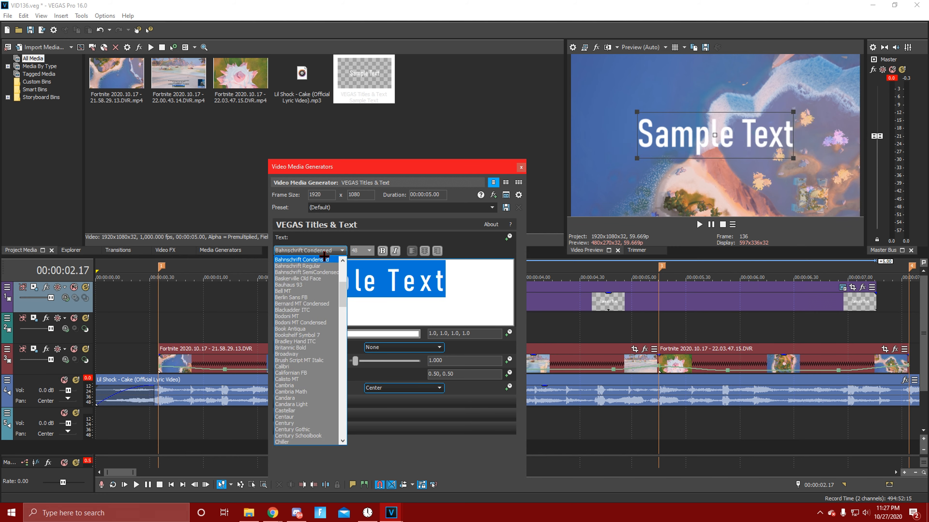
click(360, 288)
Set the title's font to Dimbo Regular and replace the sample text with "Highlights #7".
click(342, 253)
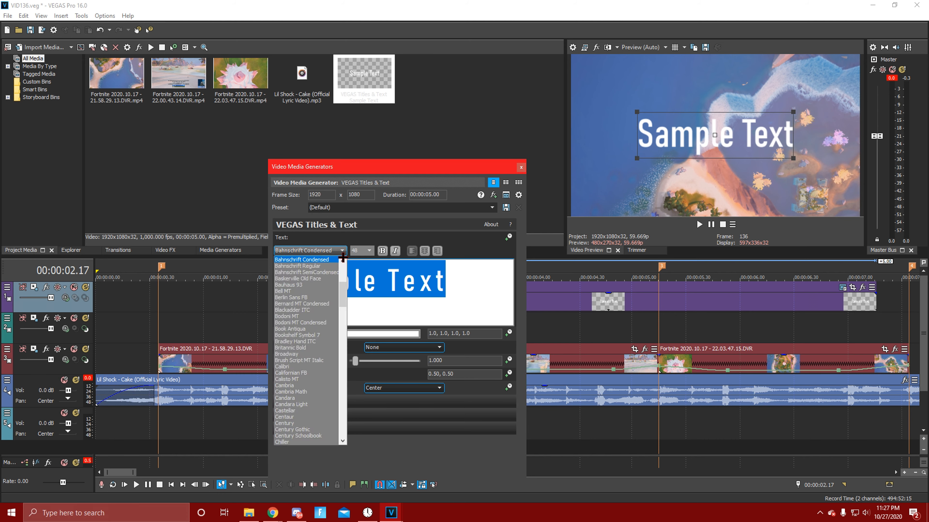
key(d)
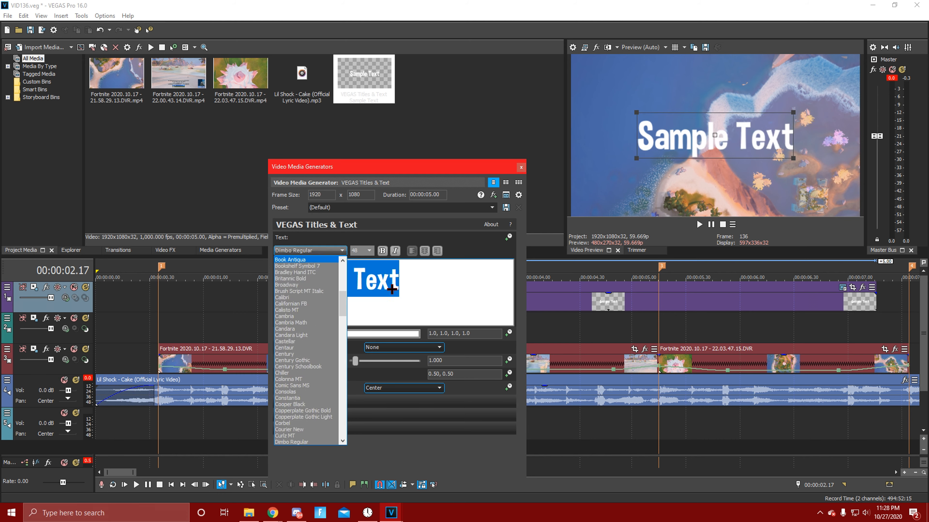
click(405, 290)
drag(397, 287, 276, 287)
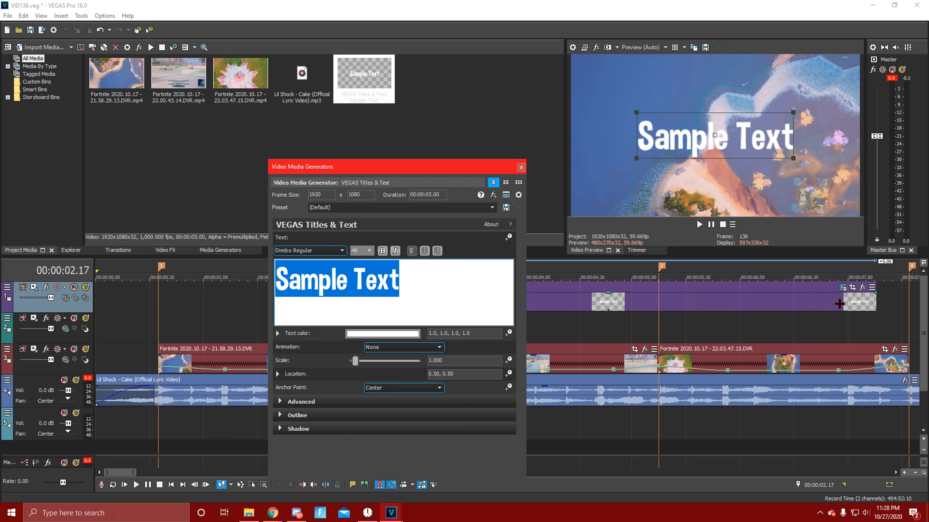
text(Highligh)
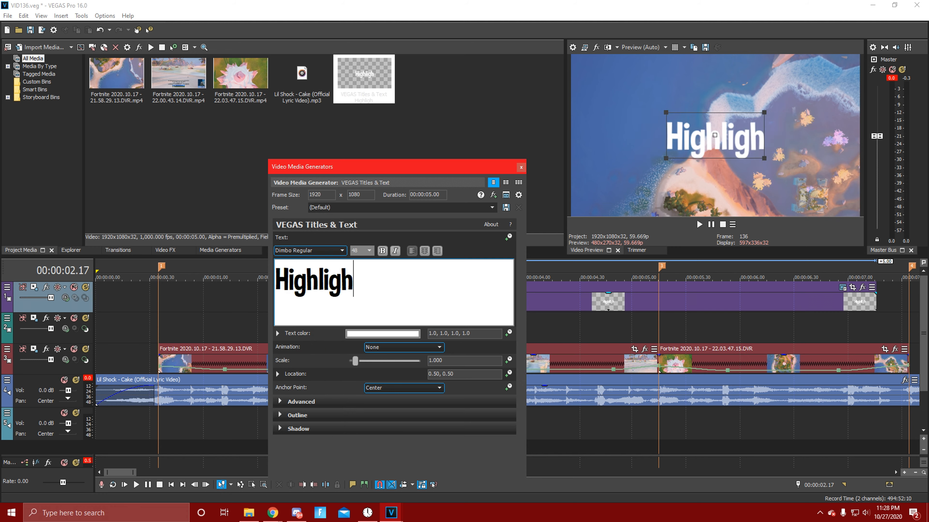
text(ts #7)
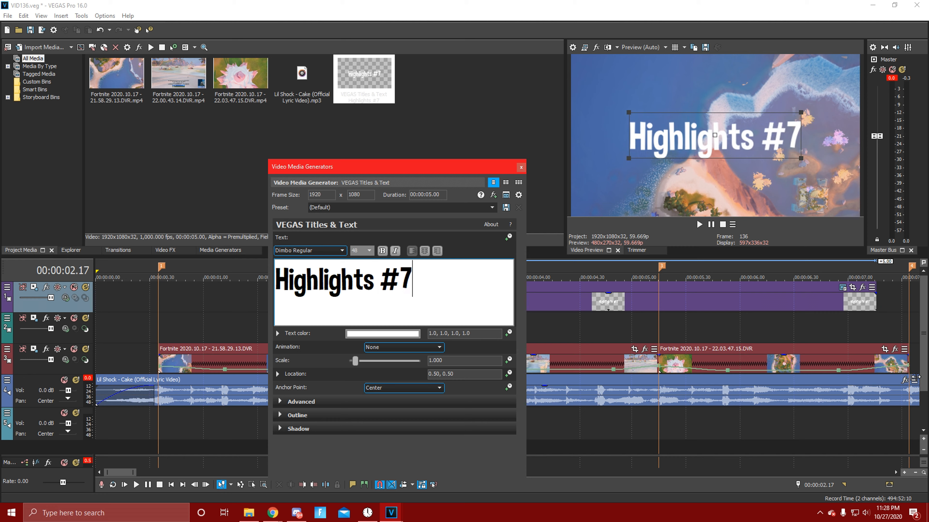
Scale the title down in the preview and fit its event over the first clip between markers 1 and 2.
drag(638, 120, 671, 126)
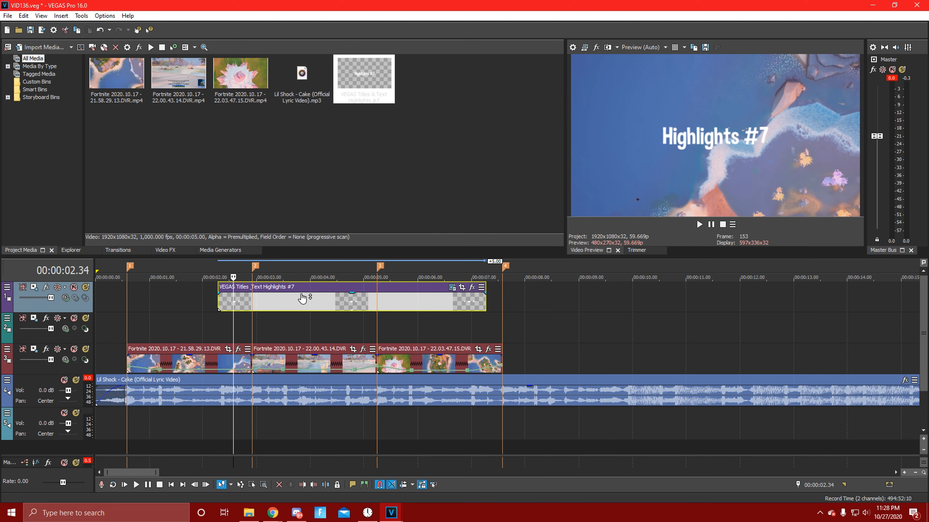
drag(315, 313, 224, 313)
click(217, 307)
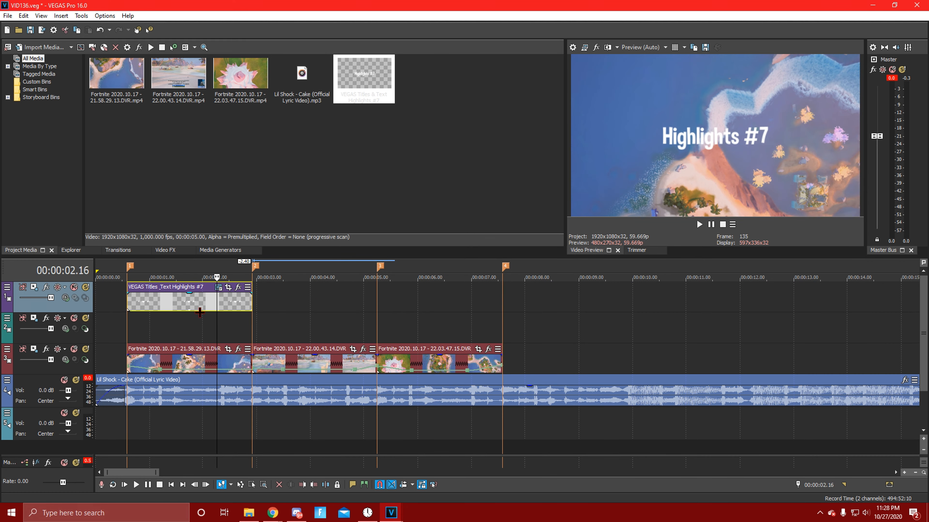
scroll(305, 319, up, 3)
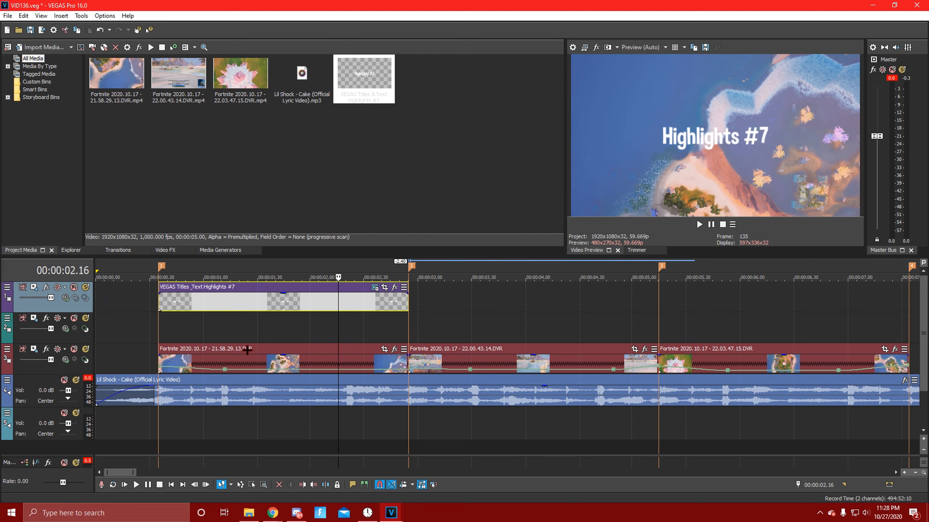
scroll(293, 373, down, 8)
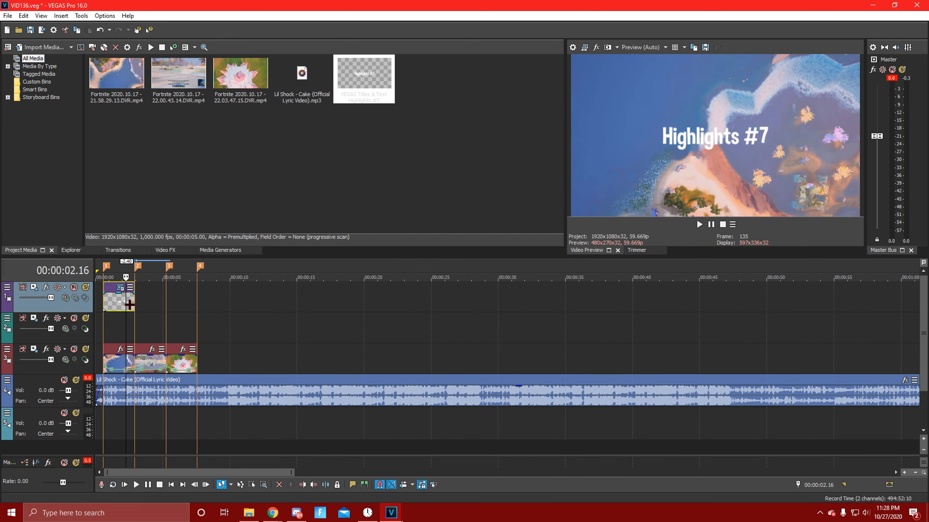
Search the video effects for "dr" and apply S_DropShadow to the Highlights #7 title event.
click(117, 307)
scroll(118, 307, up, 8)
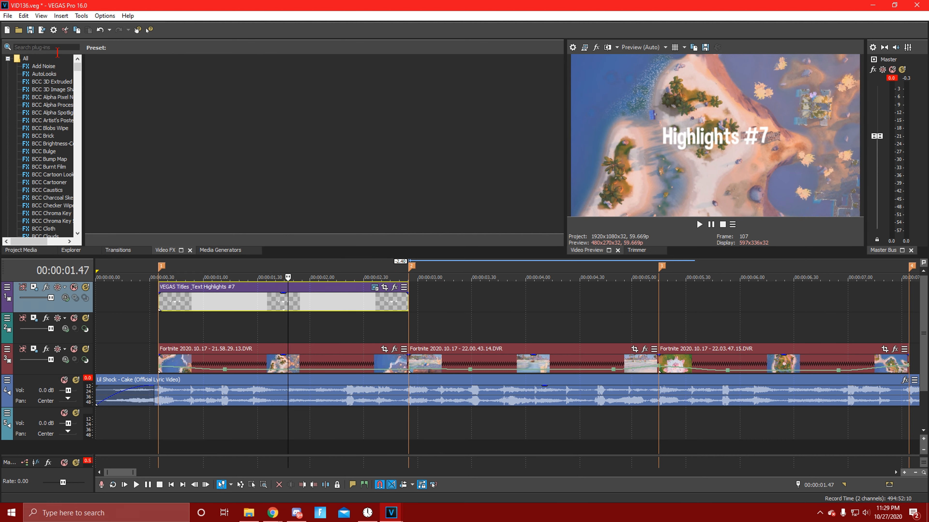
click(57, 47)
text(dr)
click(63, 98)
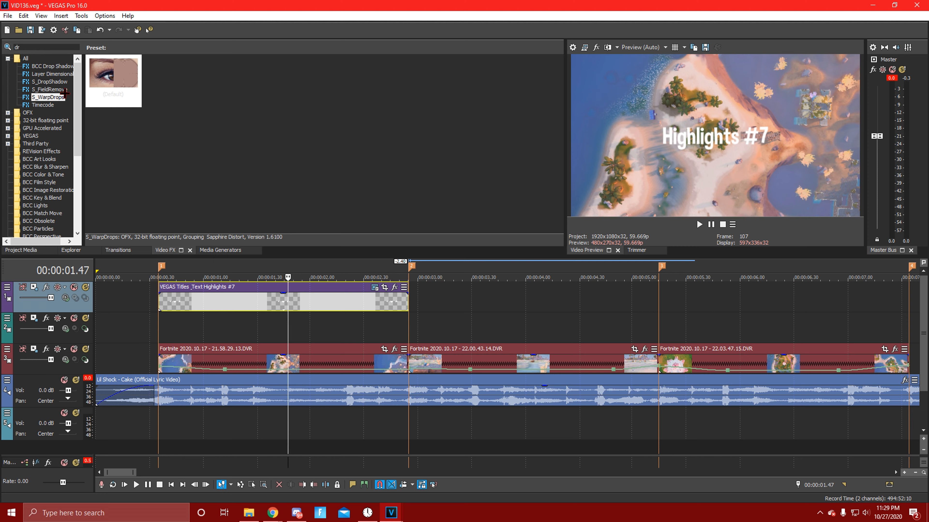
click(66, 81)
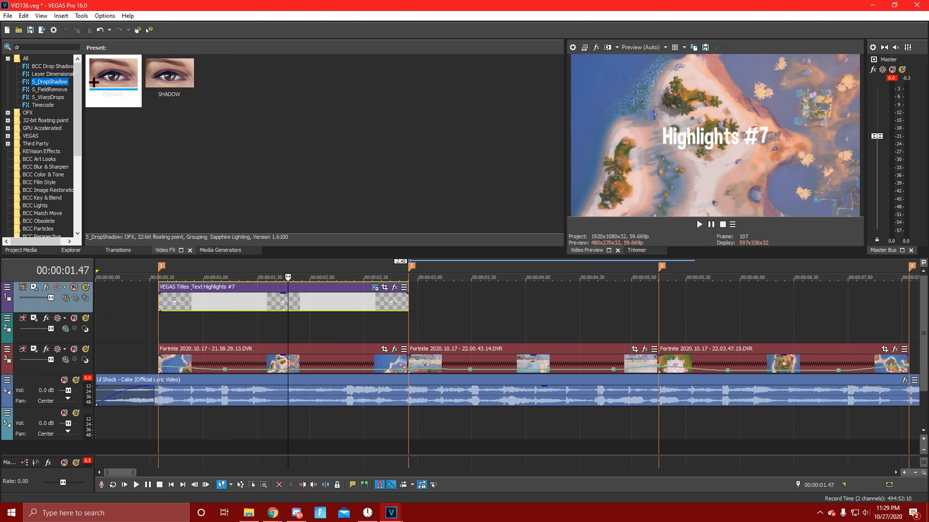
drag(55, 81, 99, 97)
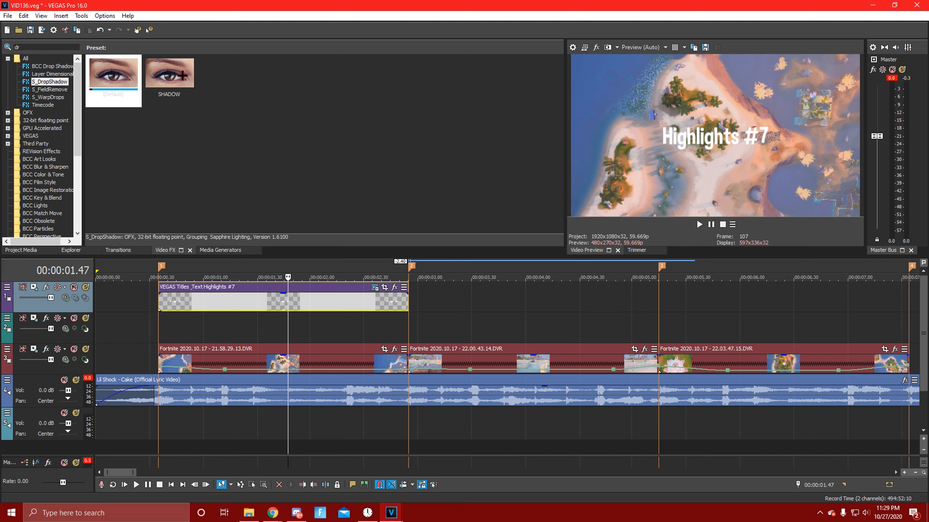
drag(185, 85, 302, 304)
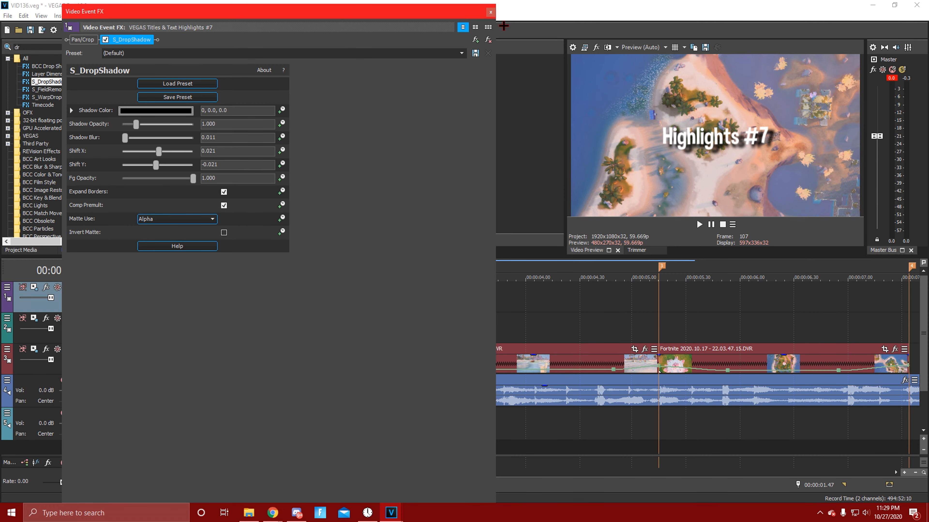
Load the SHADOW preset for the title's S_DropShadow effect and close the effect settings.
click(461, 53)
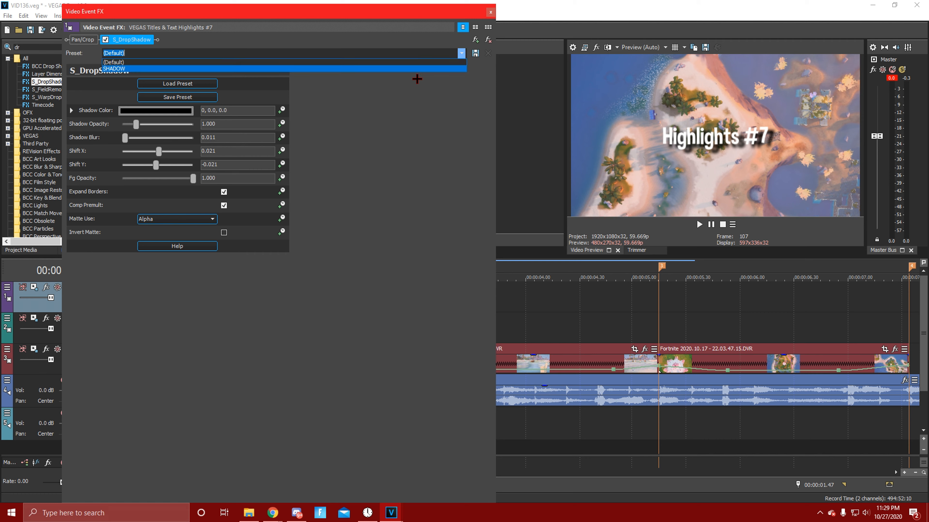
key(Return)
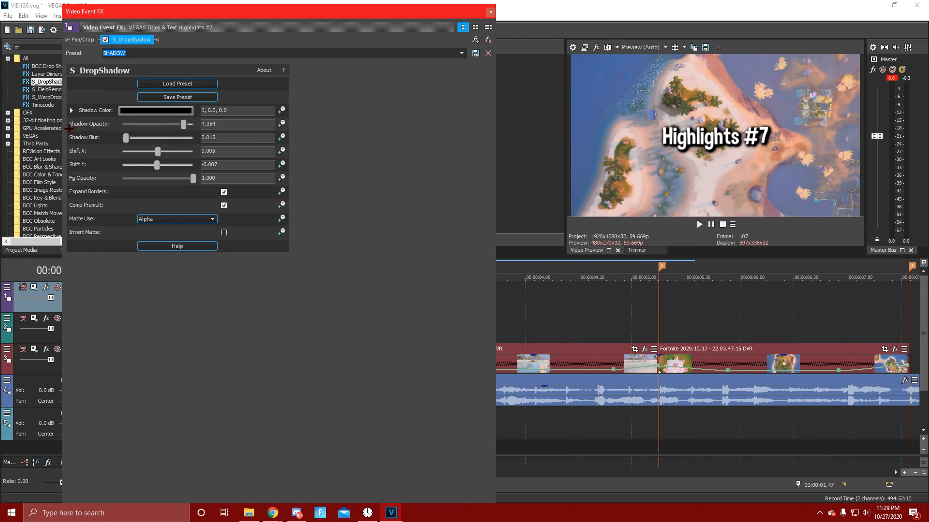
click(491, 11)
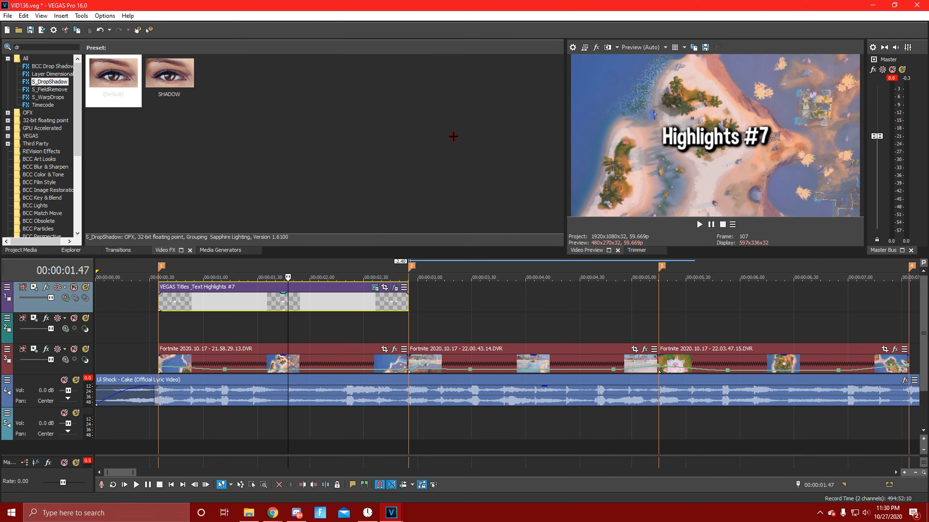
Play back the start of the Highlights #7 title over the first clip to review its shadow.
click(171, 309)
key(space)
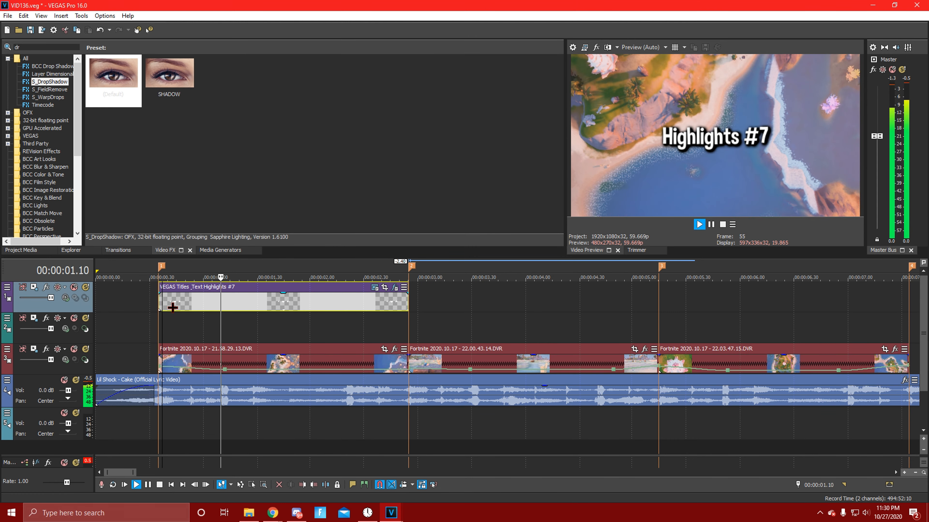
key(space)
Search the video effects for "warpw" and apply S_WarpWaves with the GOD WAVE preset to the Highlights #7 title event.
click(302, 310)
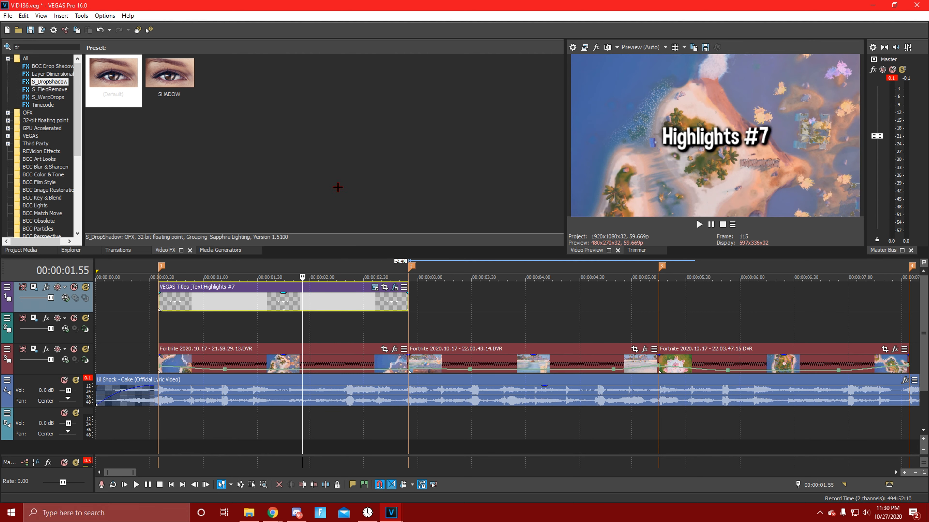
click(43, 48)
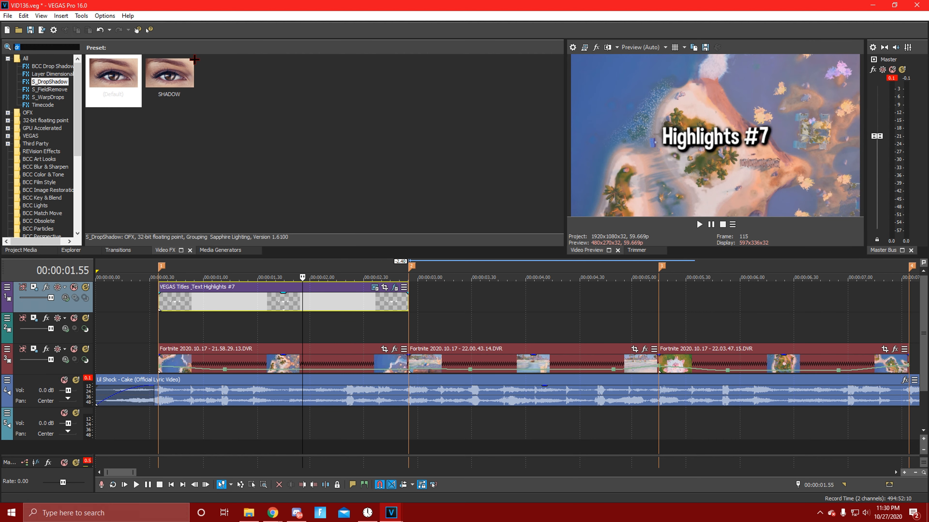
text(war)
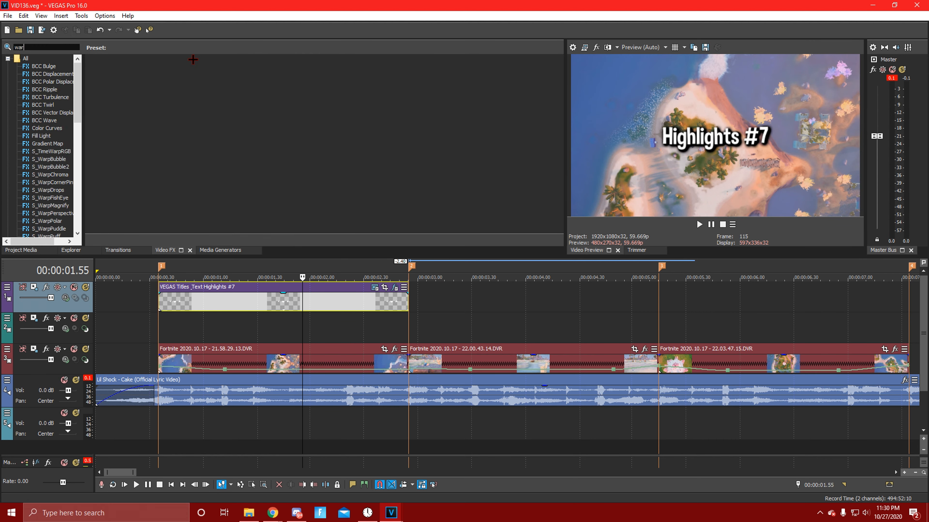
text(pw)
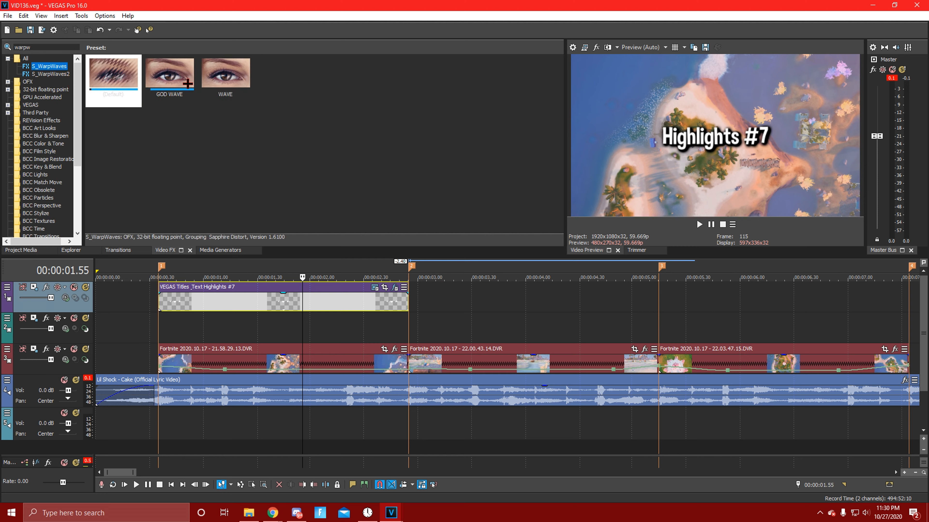
drag(180, 85, 356, 308)
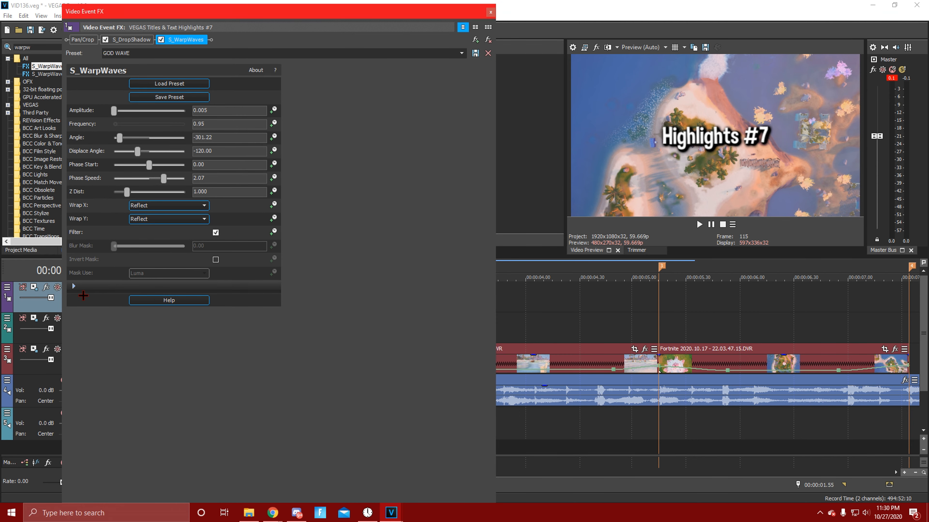
click(78, 288)
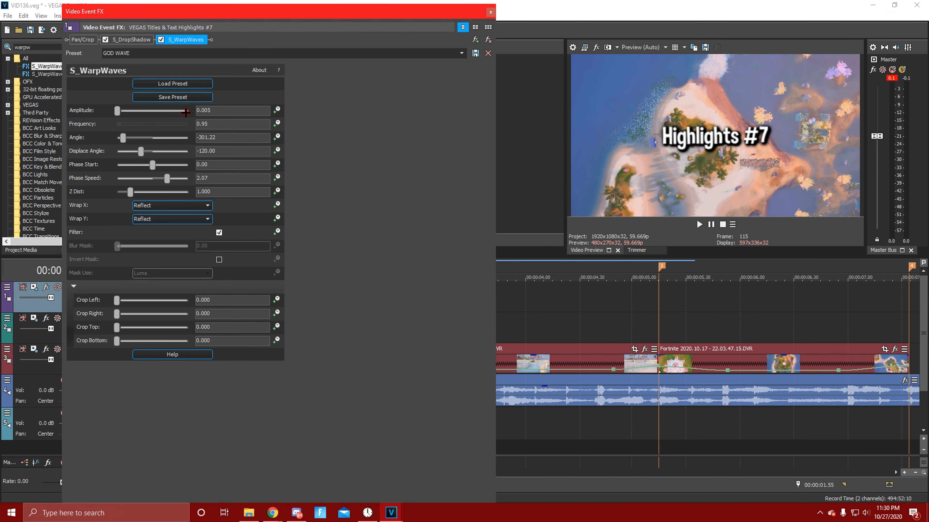
click(490, 12)
Play back and scrub through the Highlights #7 title to review its wave motion over the first clip.
click(161, 312)
key(space)
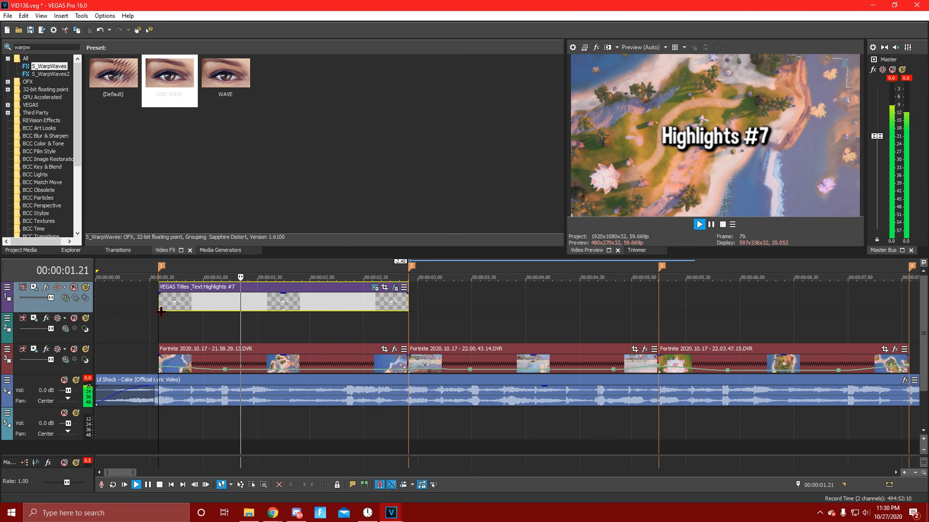
key(space)
click(249, 312)
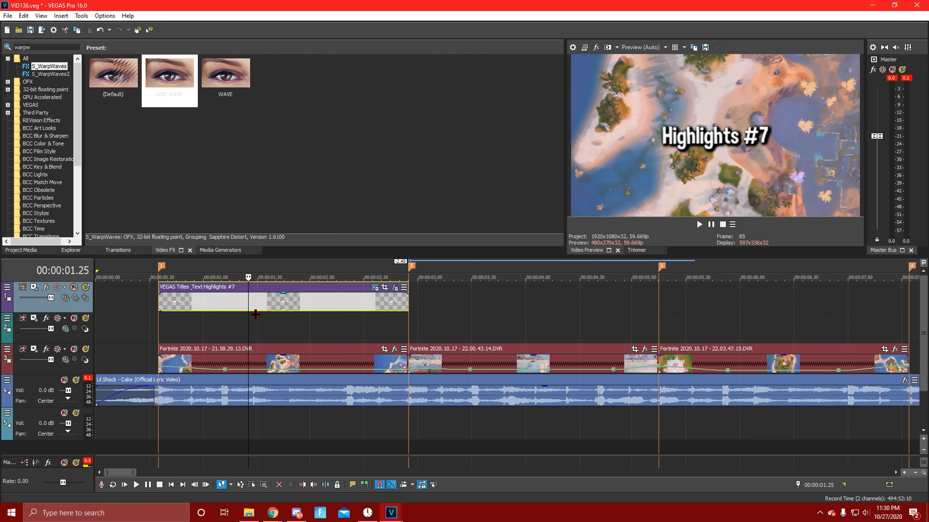
click(234, 312)
click(288, 311)
click(268, 307)
click(288, 309)
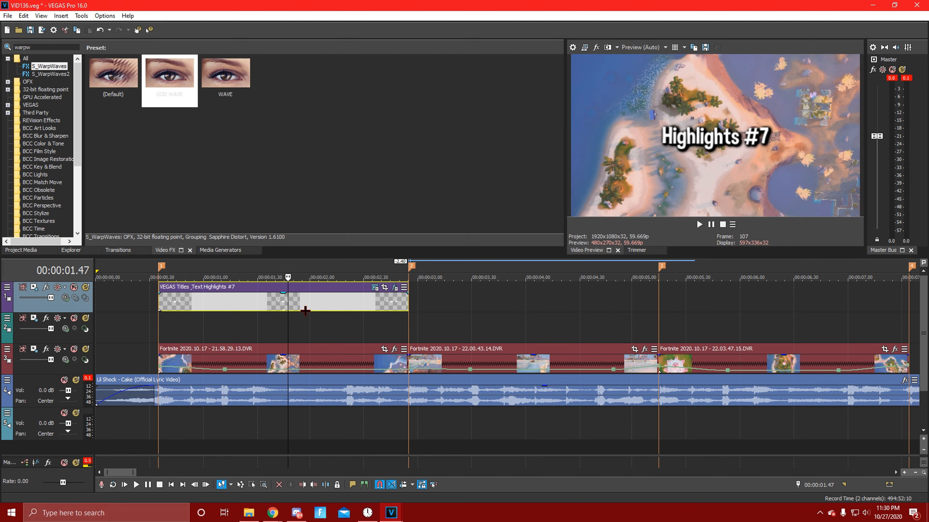
click(301, 309)
click(340, 309)
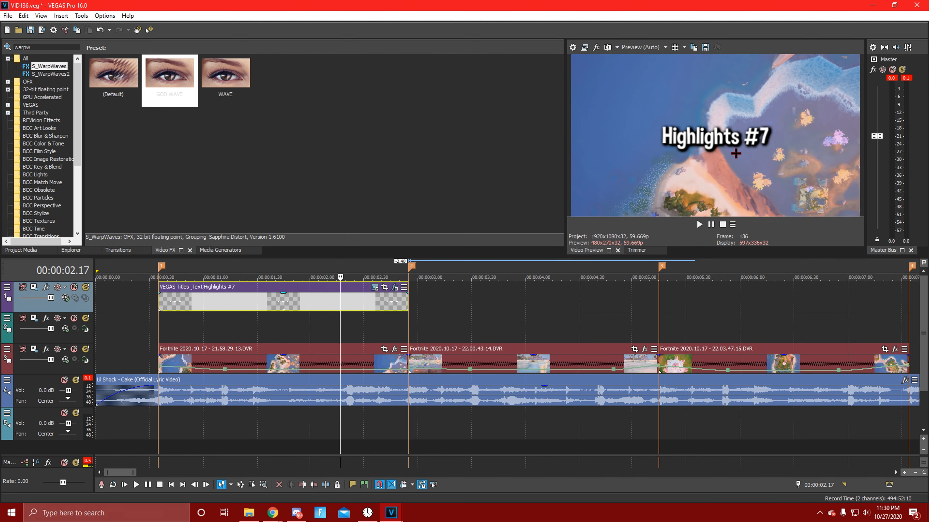
click(210, 311)
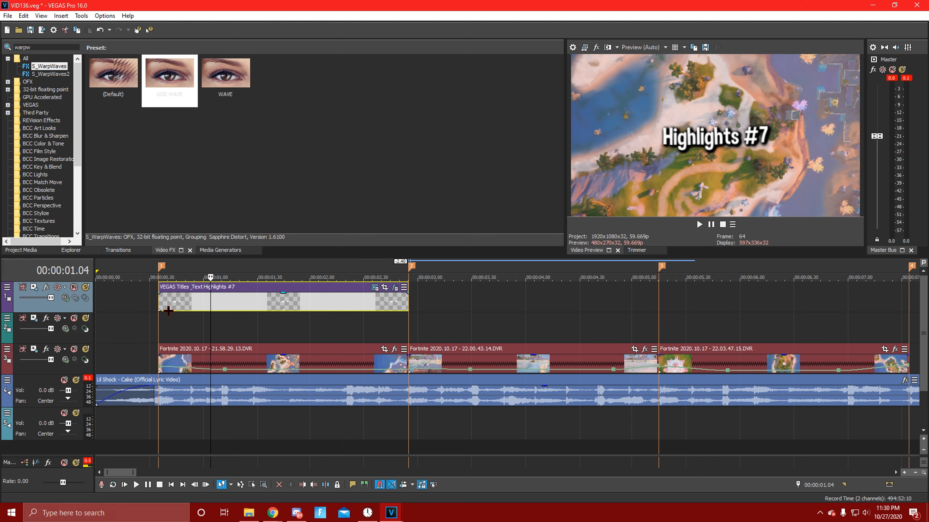
key(space)
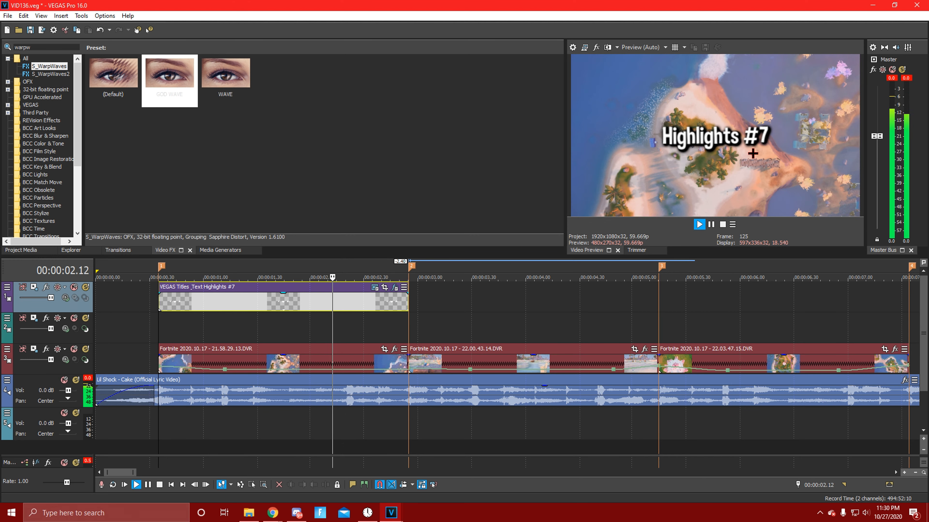
key(space)
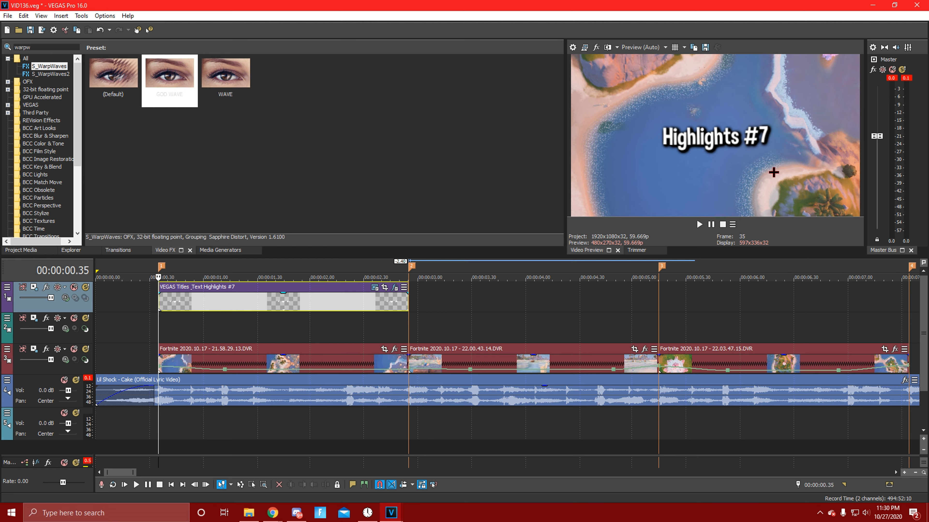
Add a short fade-in and a matching fade-out to the Highlights #7 title event.
click(194, 299)
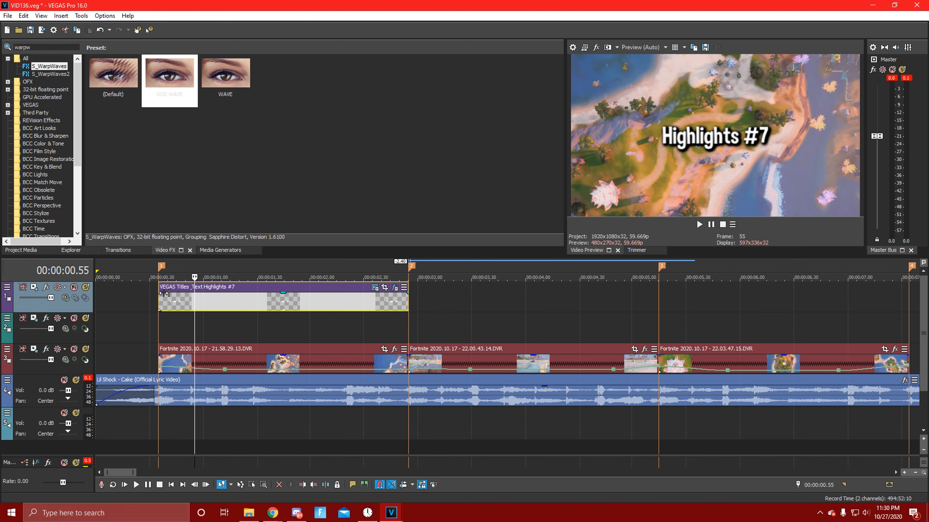
scroll(244, 316, up, 3)
drag(264, 293, 341, 303)
scroll(386, 307, down, 1)
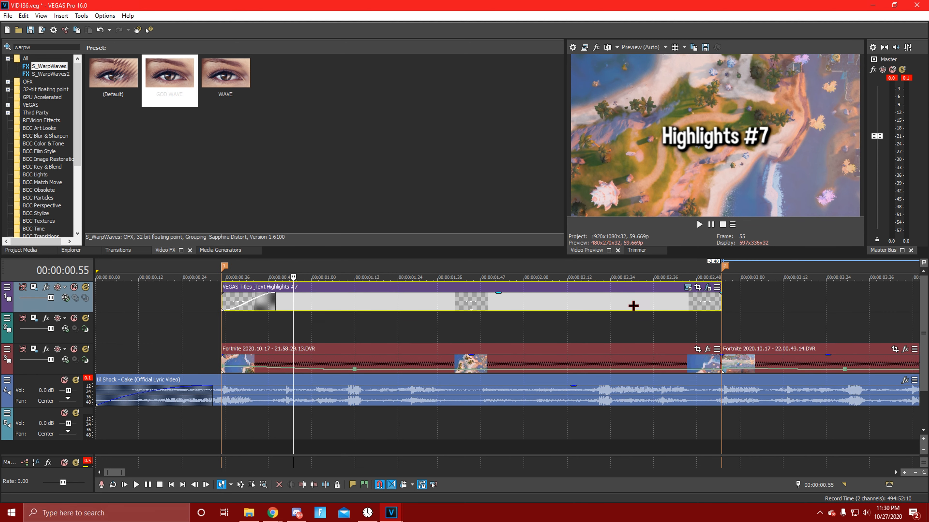
drag(726, 298, 668, 306)
key(Right)
key(Right)
key(Right)
key(Right)
key(Right)
key(Right)
key(Right)
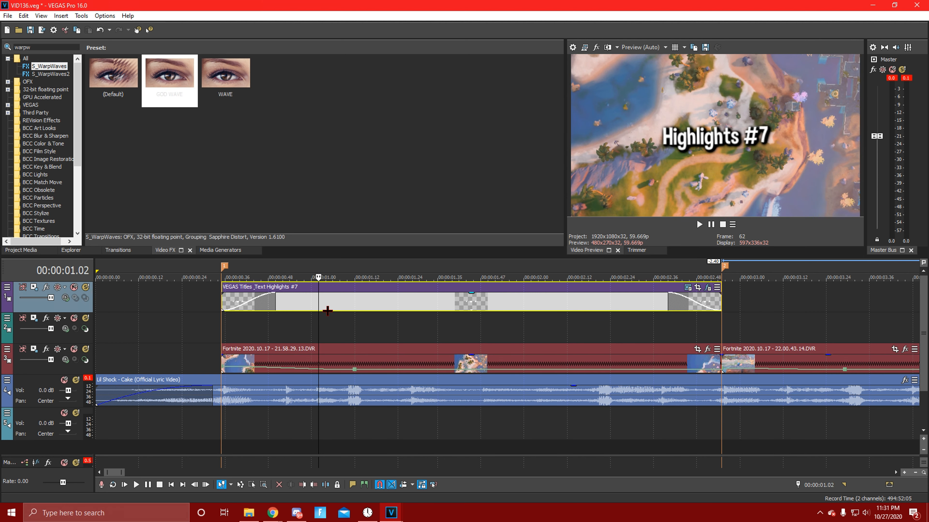
Apply the 3D Blinds transition with the Spin preset to the fade-in of the Highlights #7 title.
click(118, 250)
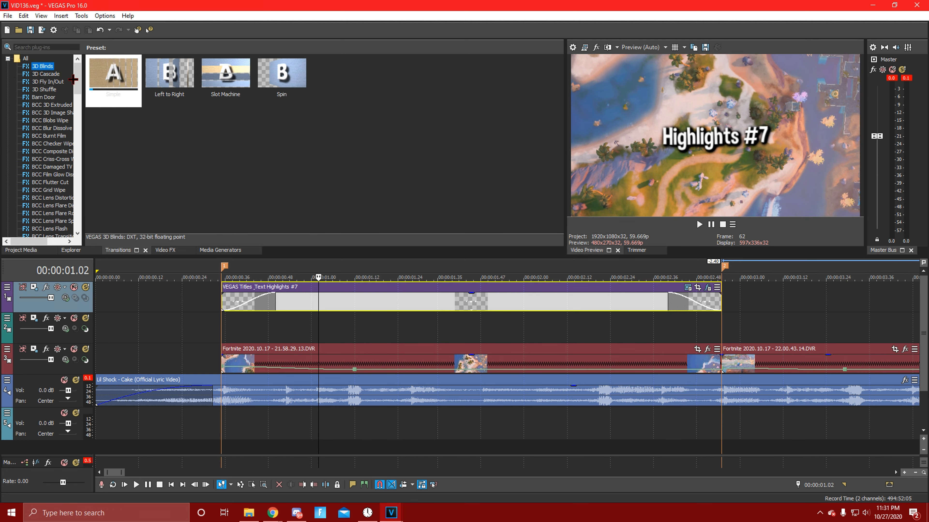
click(55, 48)
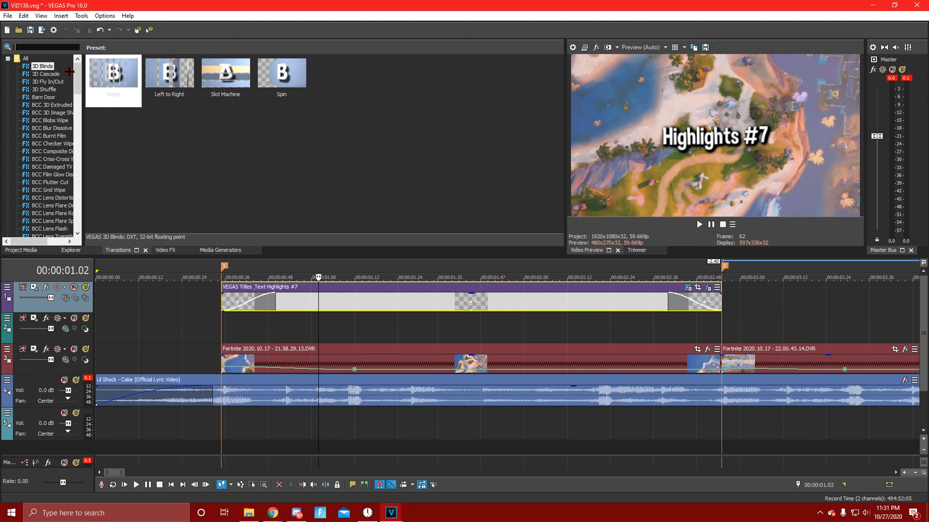
drag(289, 78, 262, 234)
drag(251, 304, 247, 308)
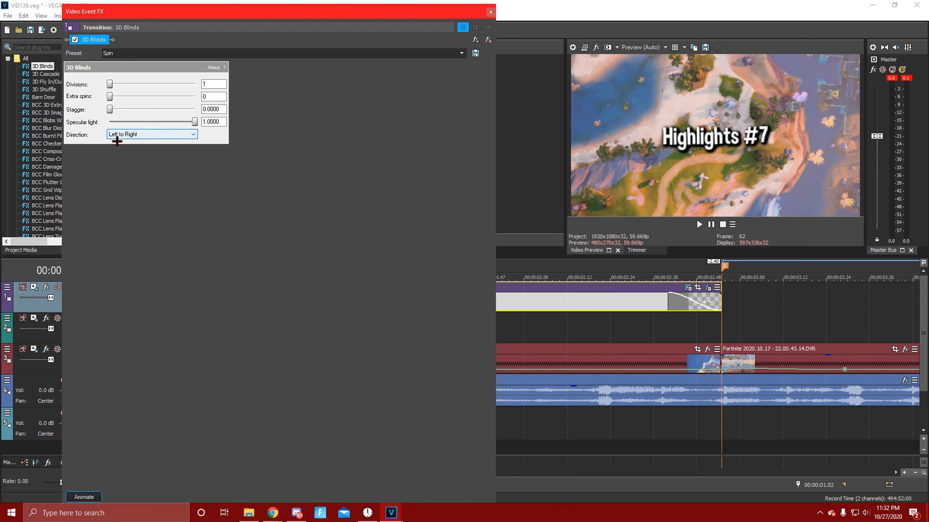
click(491, 12)
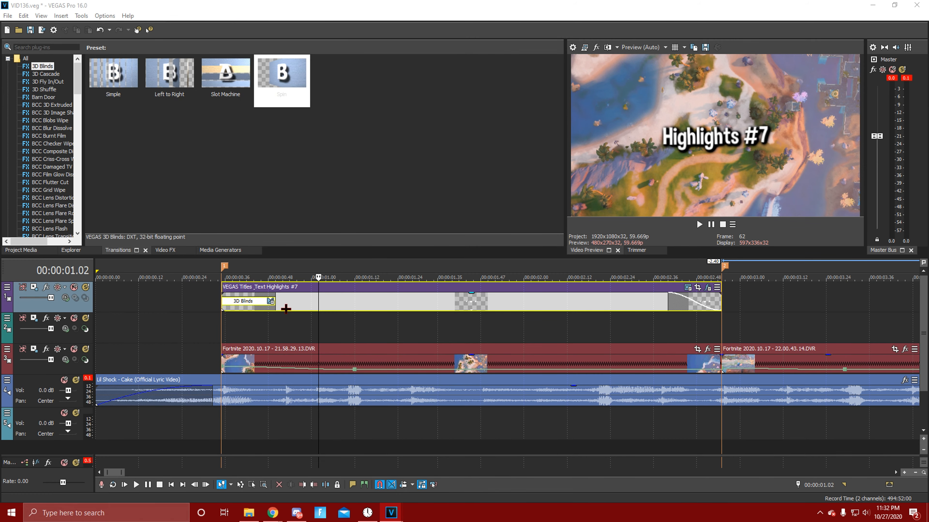
Play back the start of the Highlights #7 title to review its spinning entrance.
click(297, 310)
click(286, 309)
click(253, 308)
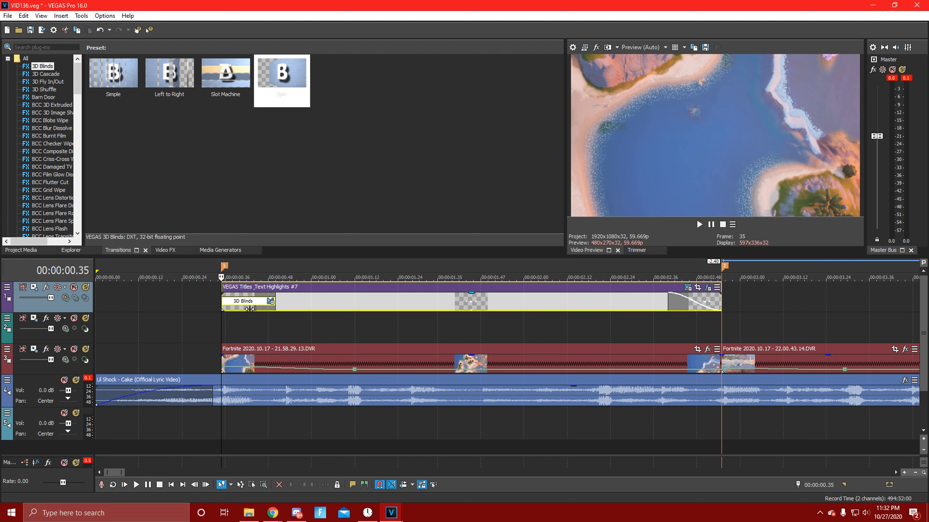
click(250, 323)
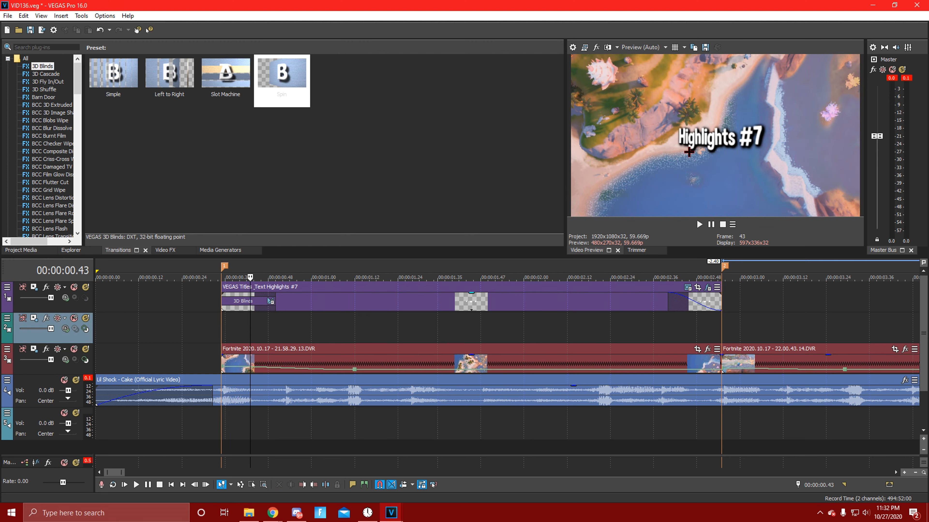
key(space)
click(207, 336)
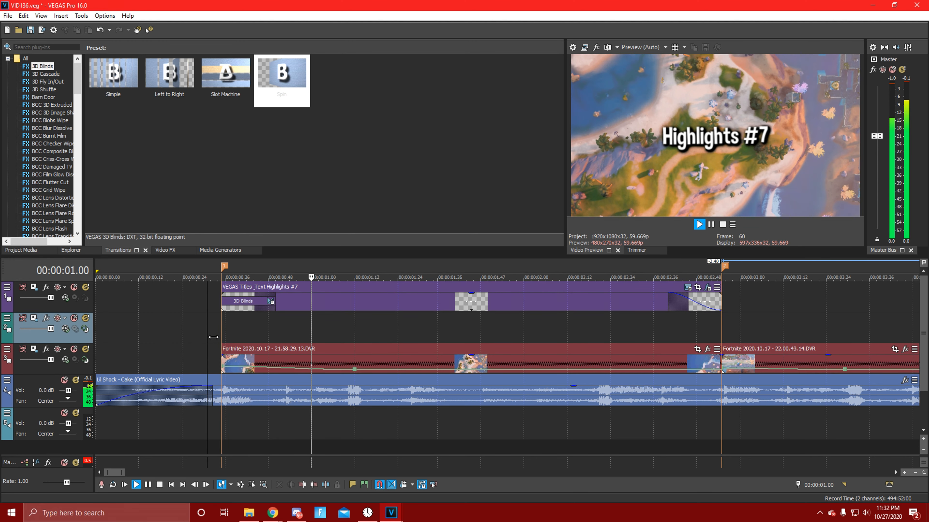
click(325, 305)
key(space)
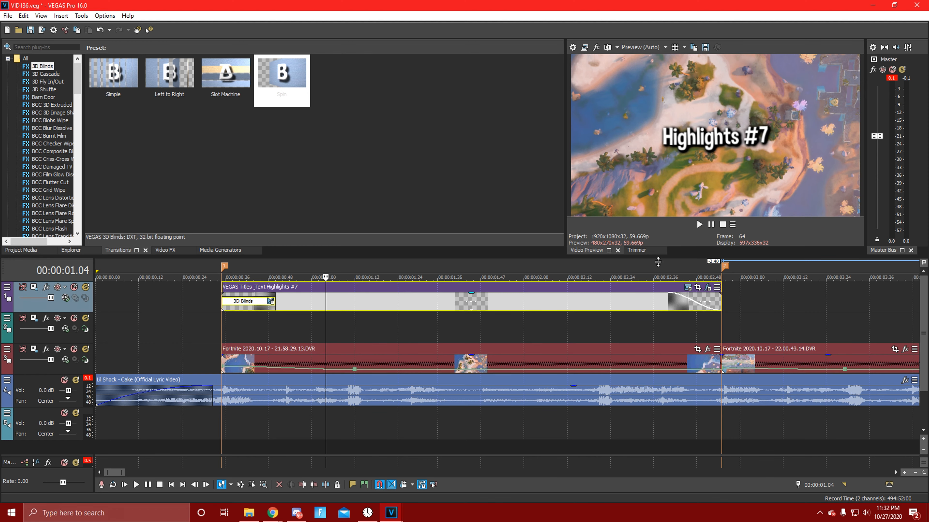
Apply the 3D Blinds transition with the Spin preset to the fade-out of the Highlights #7 title.
drag(300, 86, 708, 304)
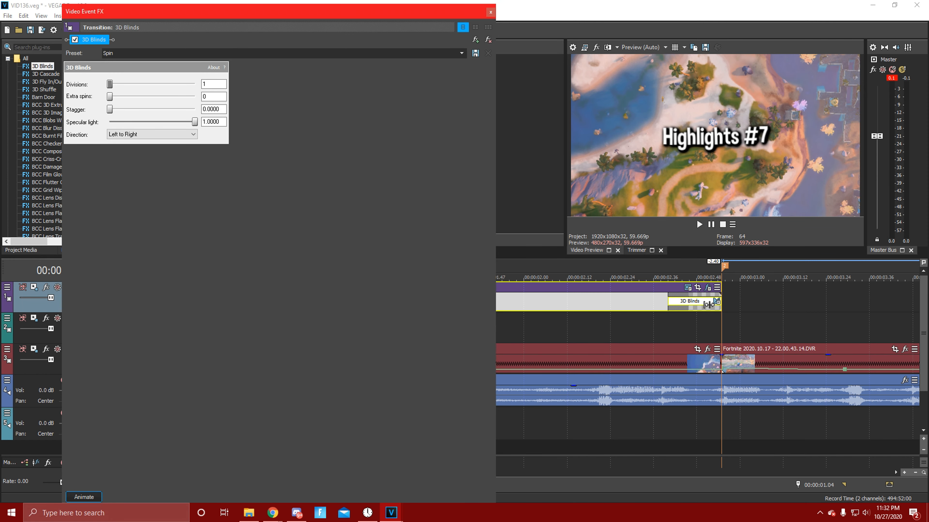
click(163, 135)
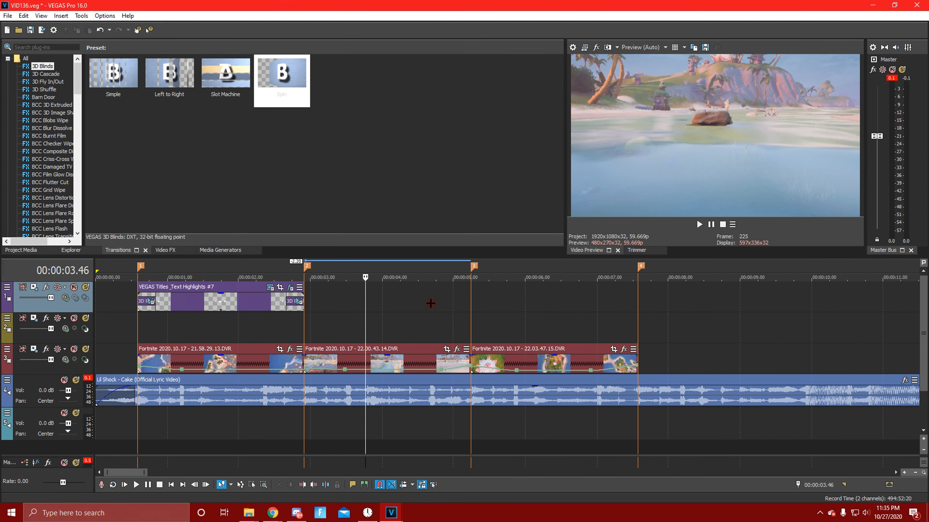
Insert a new text event on the title track and fit it over the second clip between markers 2 and 3.
right_click(431, 303)
click(464, 277)
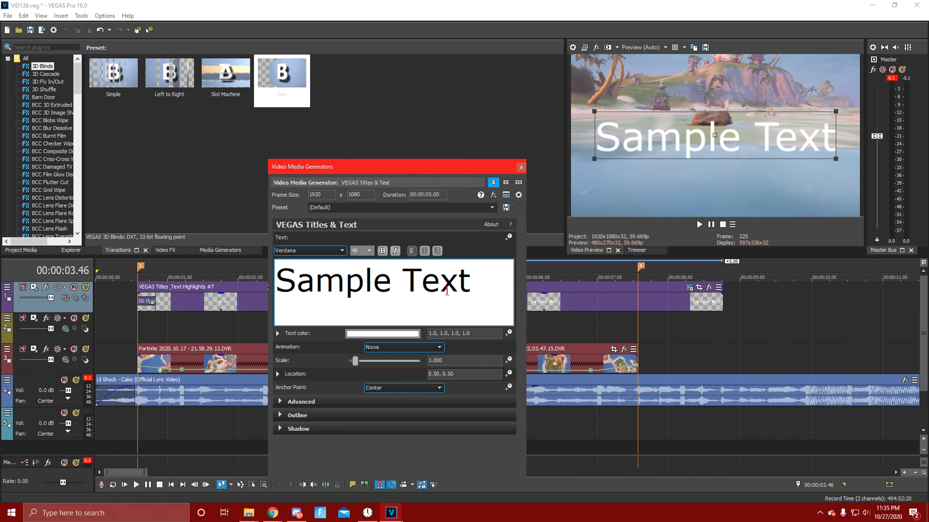
click(521, 167)
drag(521, 311, 459, 312)
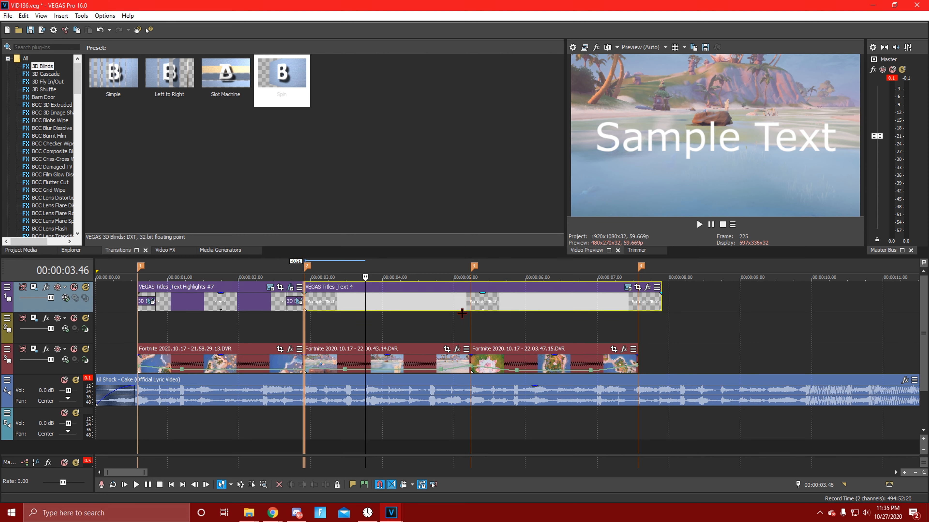
drag(661, 310, 471, 311)
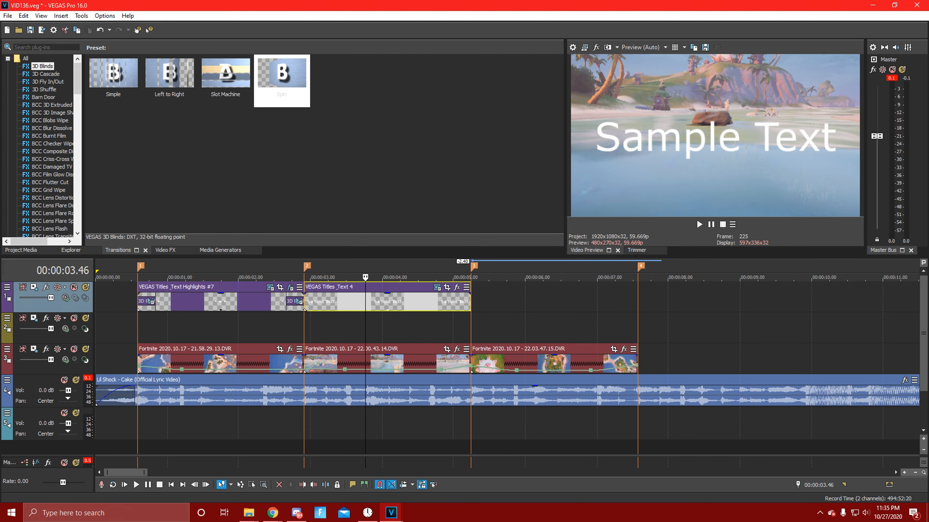
Place the Twitter logo on the second track beneath the new text and trim it to end at marker 3.
mouse_move(387, 303)
mouse_down()
mouse_move(328, 338)
mouse_move(310, 335)
mouse_up()
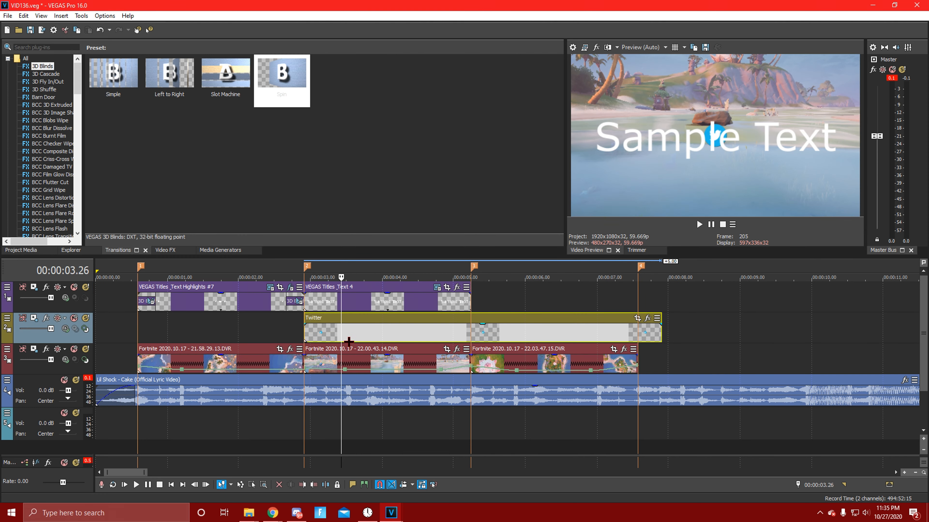
click(329, 335)
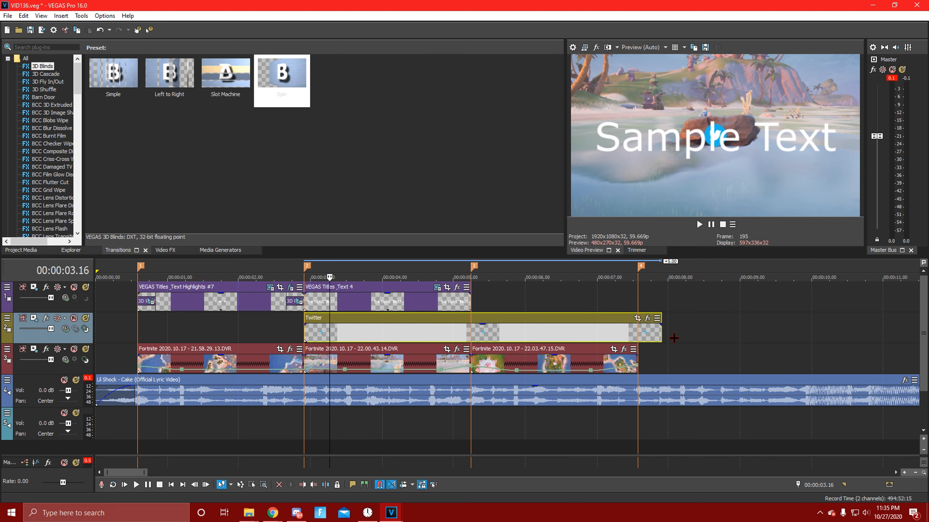
drag(662, 335, 474, 335)
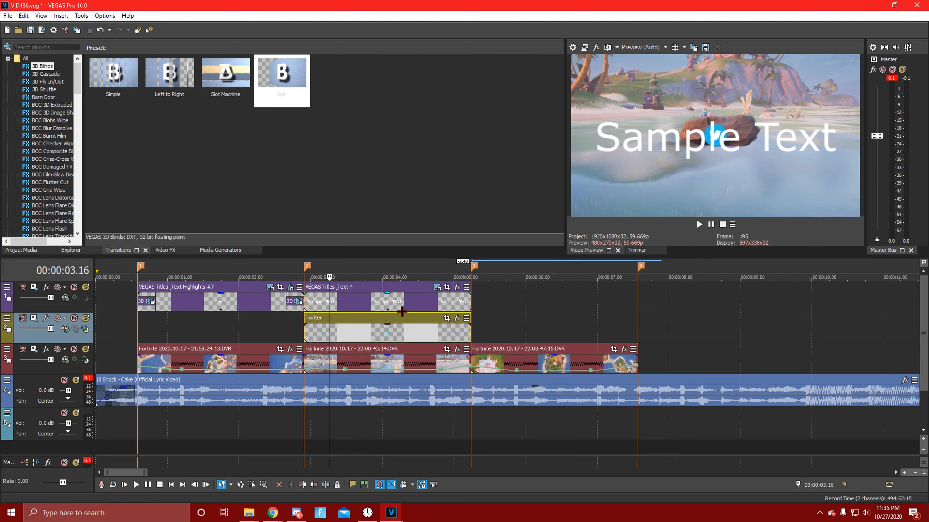
Open the second text event's generator settings and set the font of all its text to Dimbo Regular.
click(395, 302)
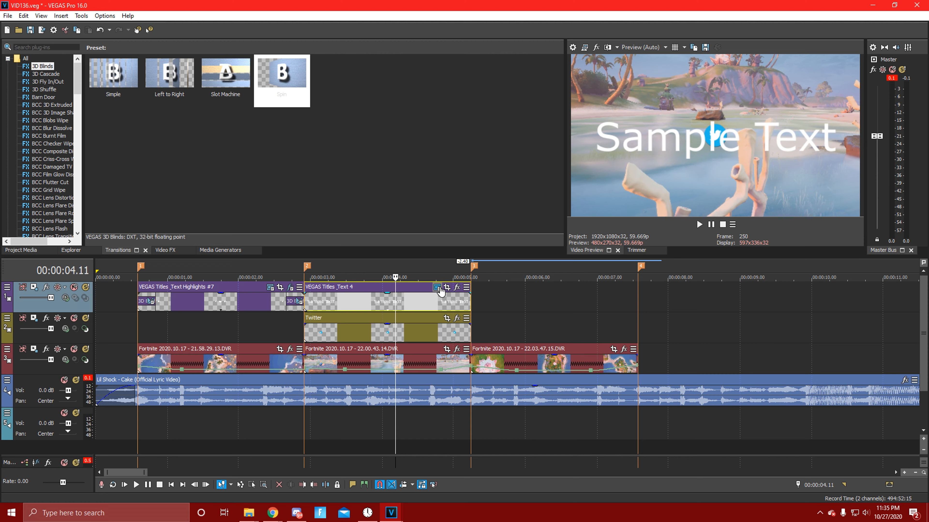
click(439, 288)
click(458, 266)
key(ctrl+a)
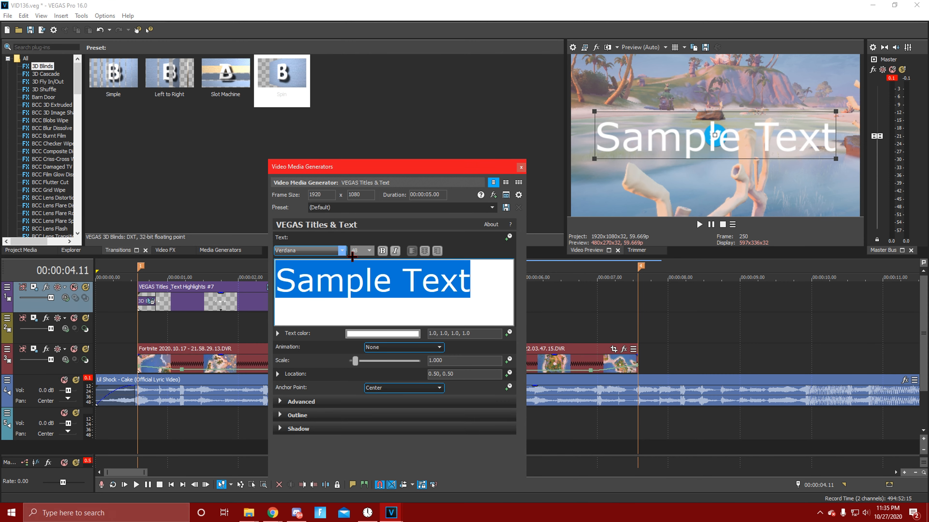
click(343, 252)
key(d)
click(438, 309)
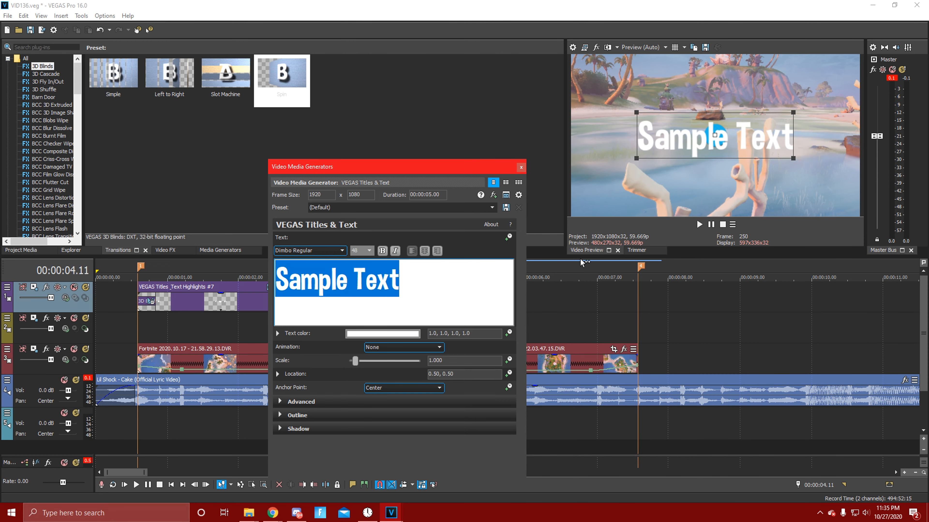
drag(638, 114, 676, 132)
drag(436, 287, 327, 286)
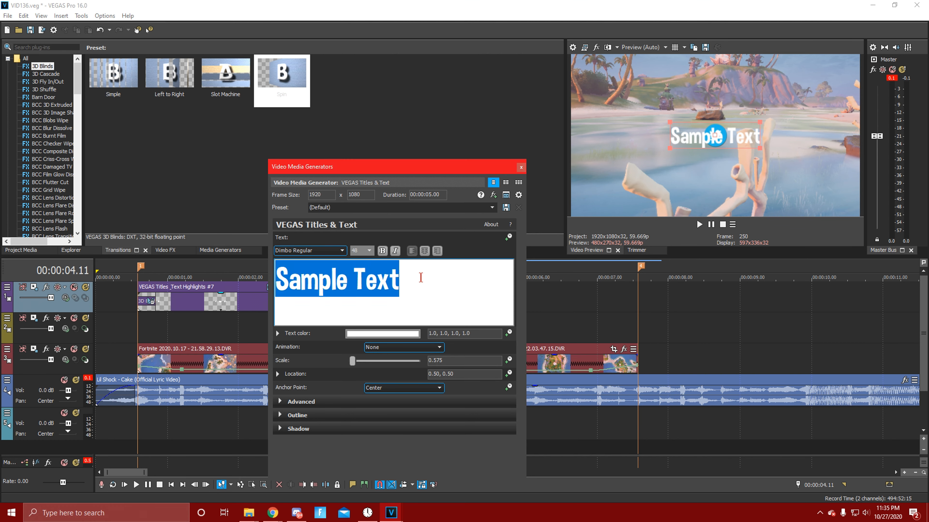
text(@)
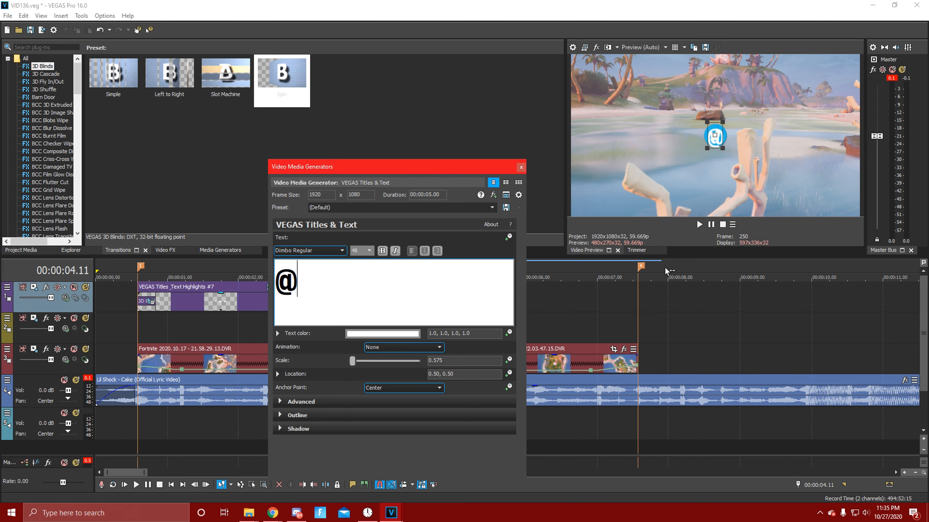
text(flamingbtw)
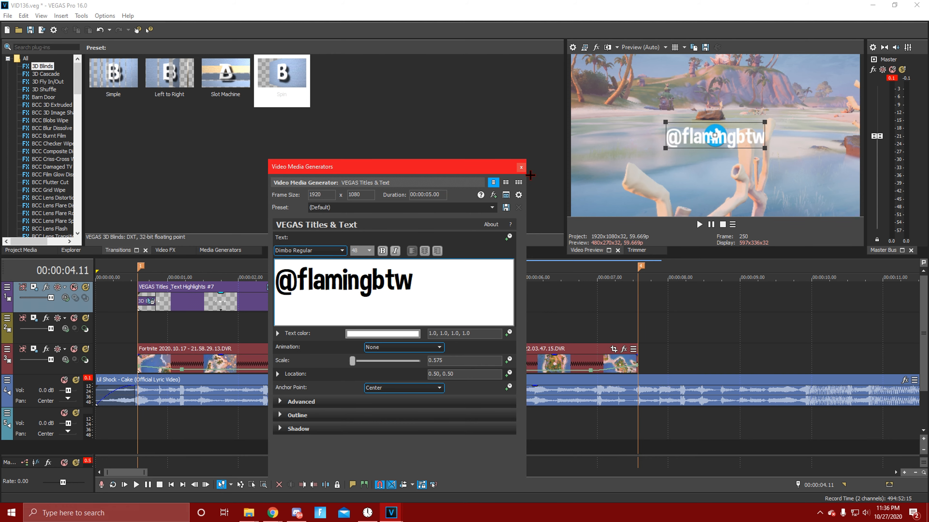
click(521, 167)
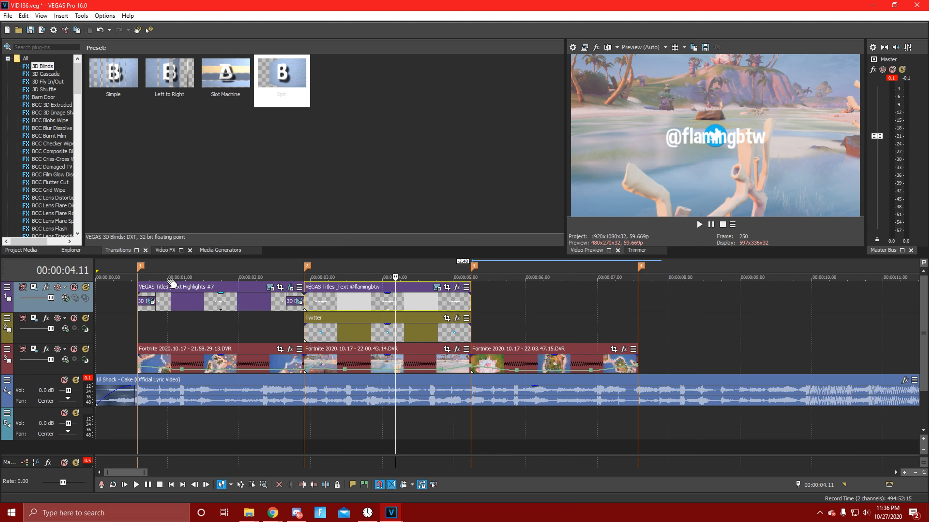
click(166, 251)
text(warpw)
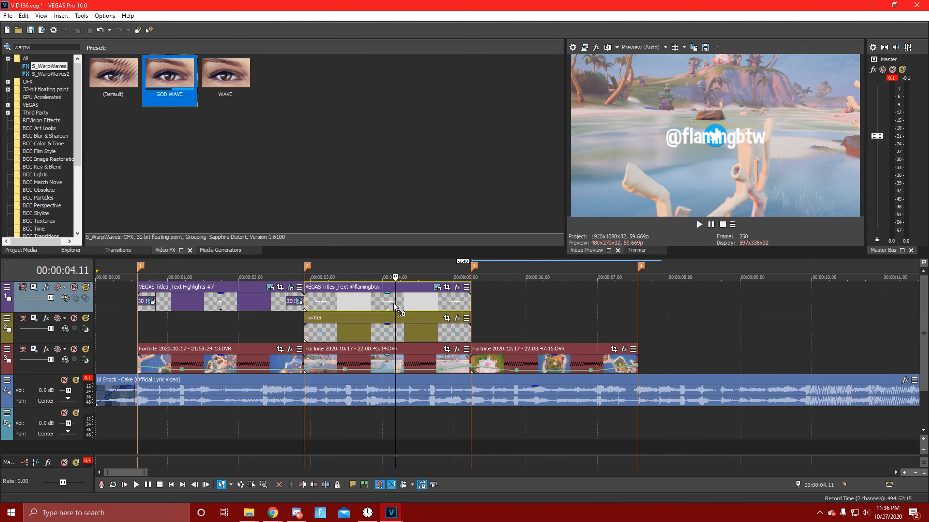
drag(395, 306, 394, 307)
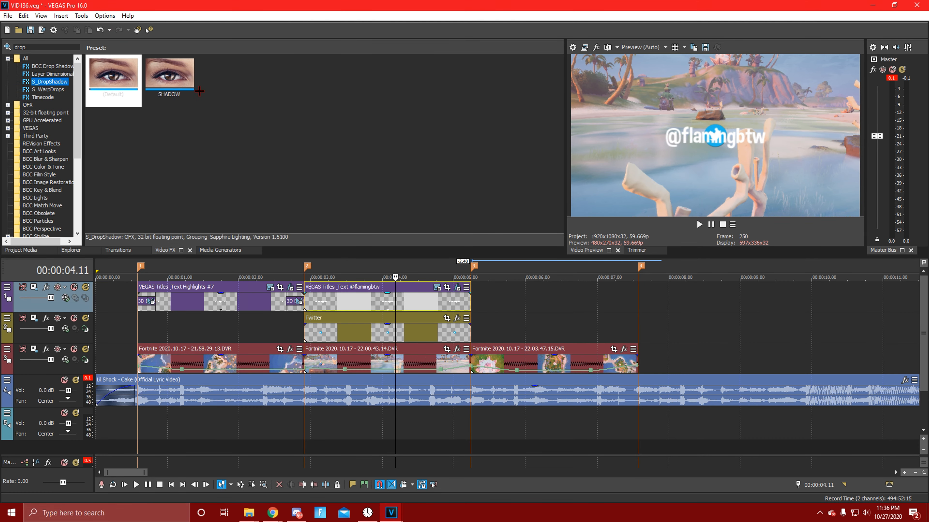
click(406, 315)
click(438, 287)
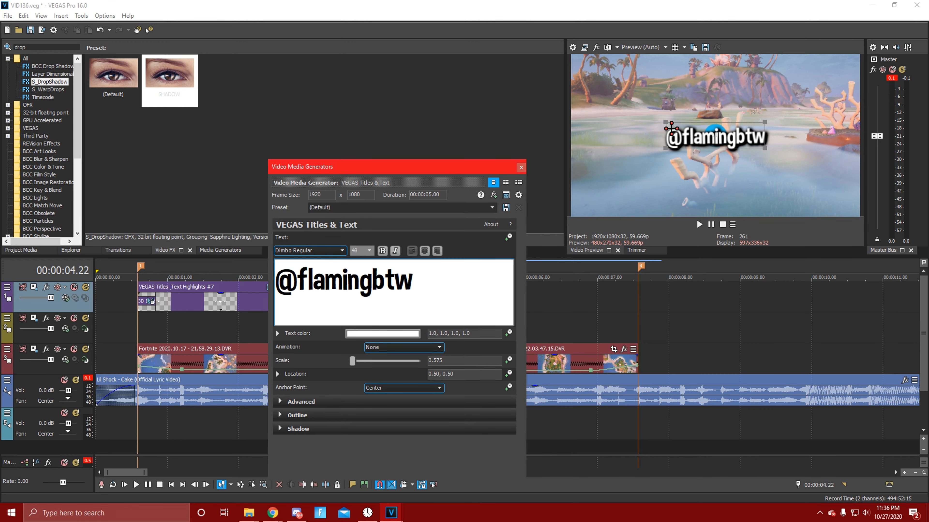
drag(671, 127, 735, 137)
click(520, 167)
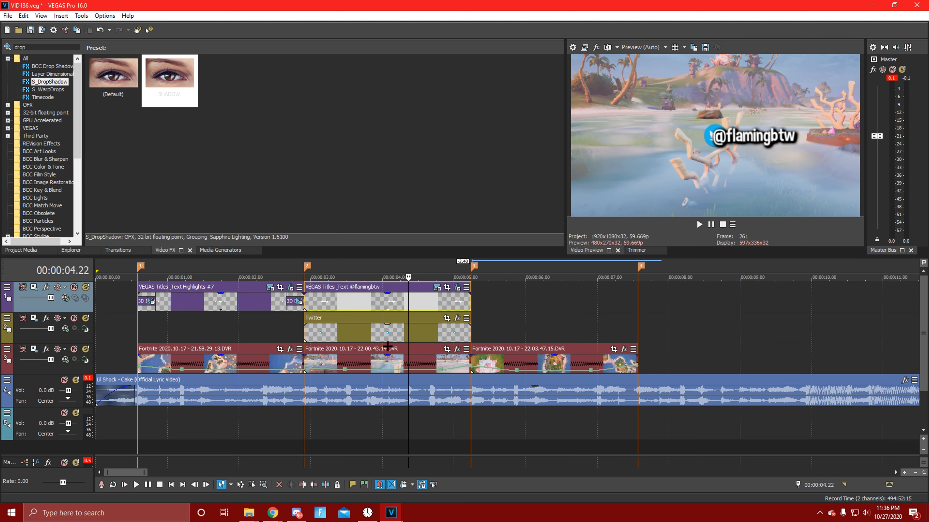
Adjust the Twitter logo's pan/crop to about 2,019.6 × 1,136.0 with its X centre at 1,240.1, shifting the logo left of the text.
click(381, 340)
scroll(507, 336, up, 2)
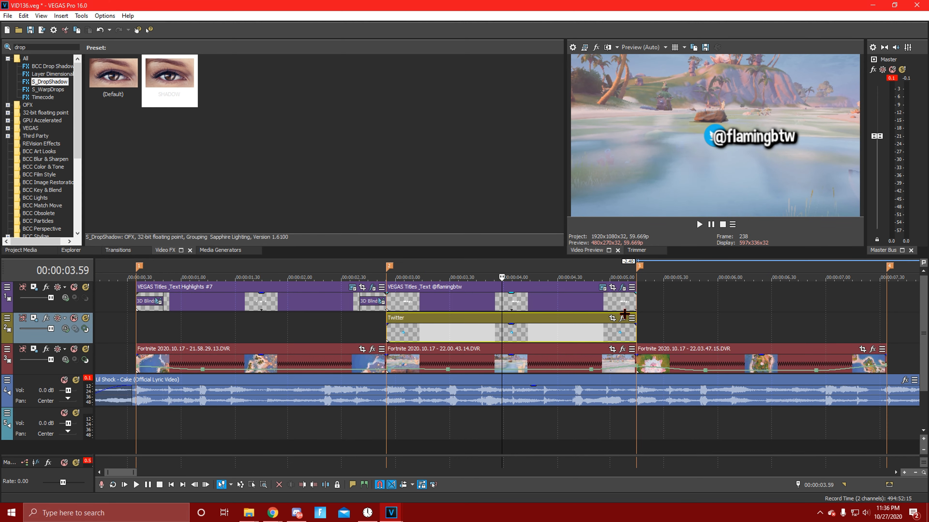
click(613, 318)
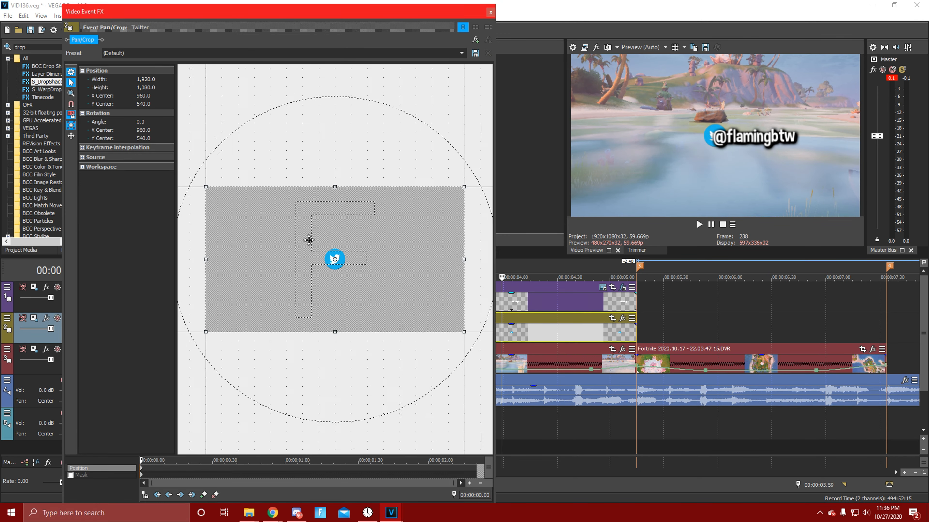
mouse_move(270, 223)
mouse_down()
mouse_move(252, 213)
mouse_move(265, 221)
mouse_up()
drag(341, 253, 361, 252)
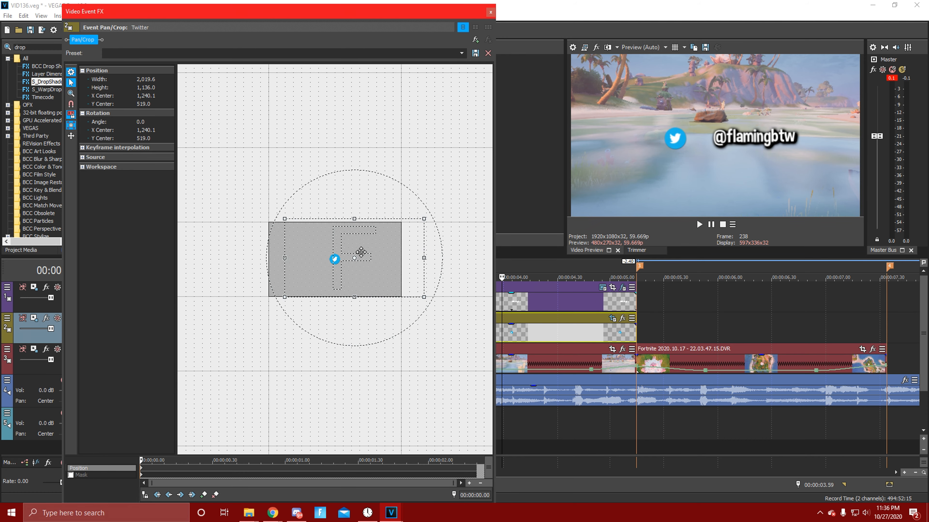
click(529, 294)
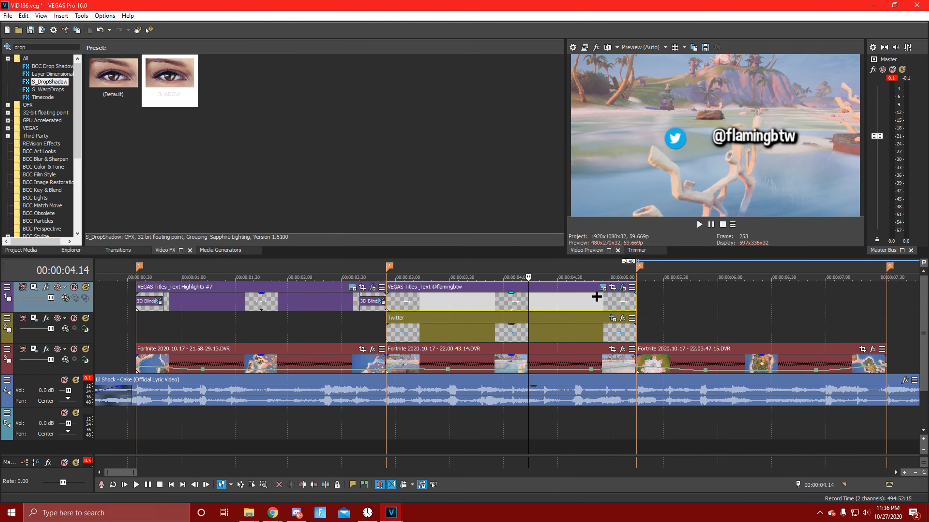
click(602, 288)
drag(746, 144, 720, 144)
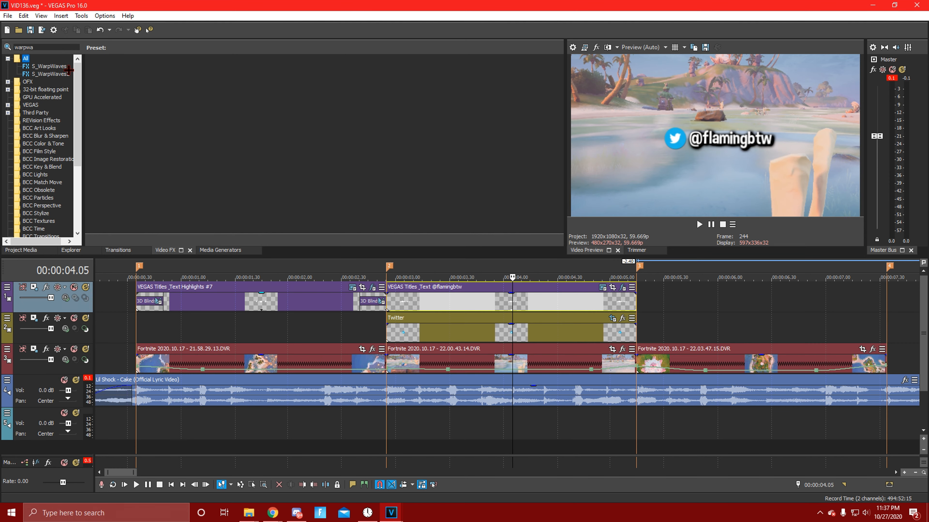
Apply S_WarpWaves with the GOD WAVE preset to the Twitter logo and play back the result.
click(49, 66)
drag(169, 74, 517, 301)
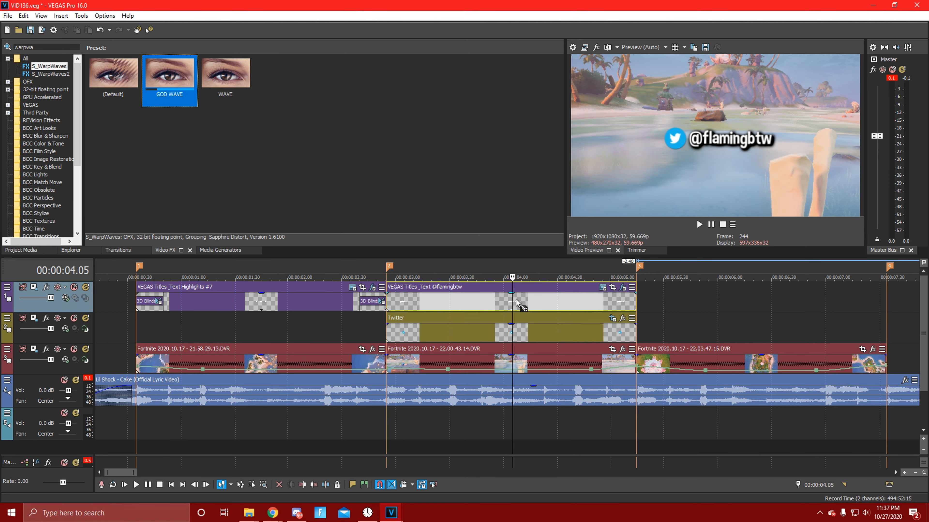
drag(491, 332, 492, 332)
click(490, 13)
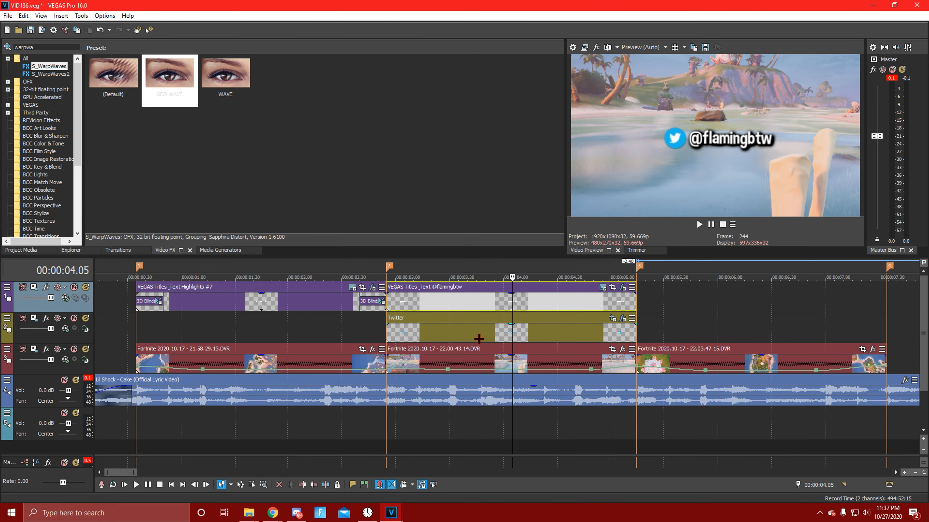
click(472, 339)
key(space)
key(space)
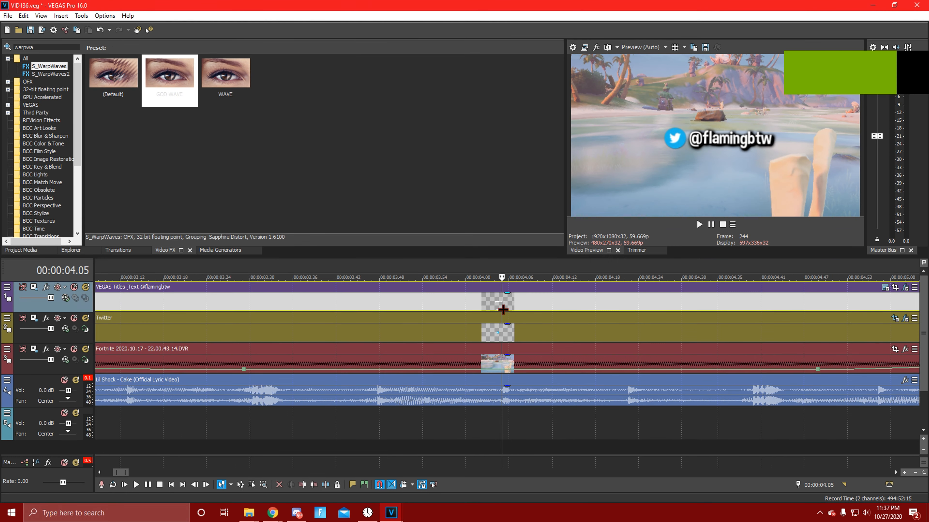
scroll(500, 309, down, 7)
scroll(582, 309, up, 1)
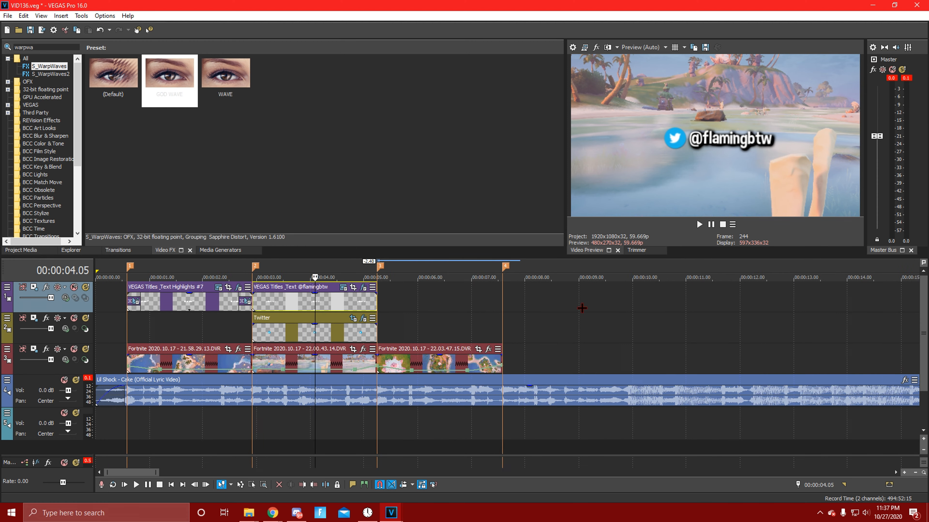
scroll(574, 325, up, 4)
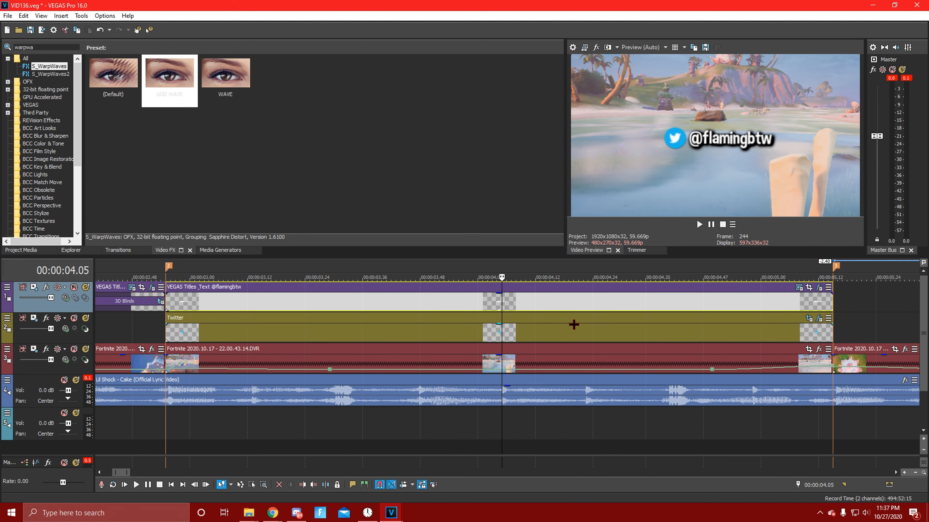
key(s)
click(506, 338)
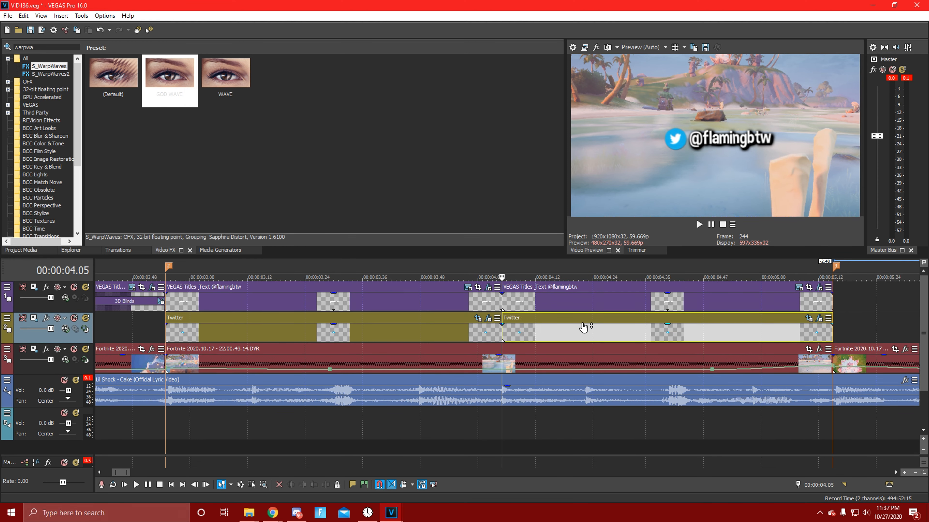
key(Delete)
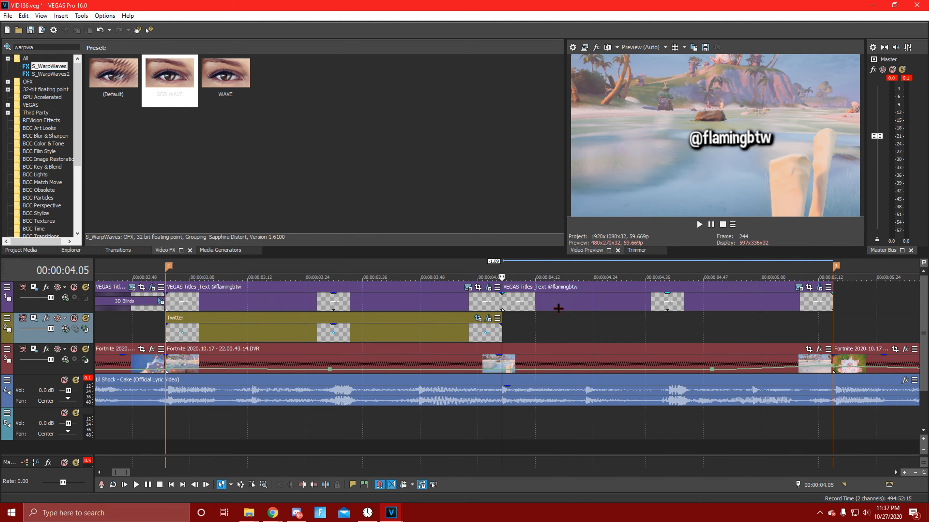
click(550, 307)
key(Delete)
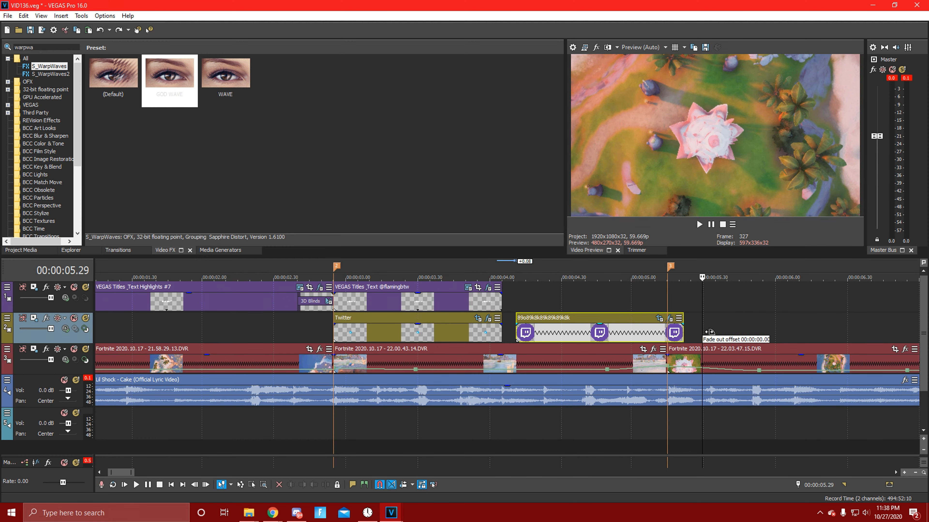
Place the Twitch logo directly after the Twitter logo on the second track and adjust its pan/crop to match the Twitter logo's position.
mouse_move(601, 339)
mouse_down()
mouse_move(572, 333)
mouse_move(607, 333)
mouse_move(589, 334)
mouse_up()
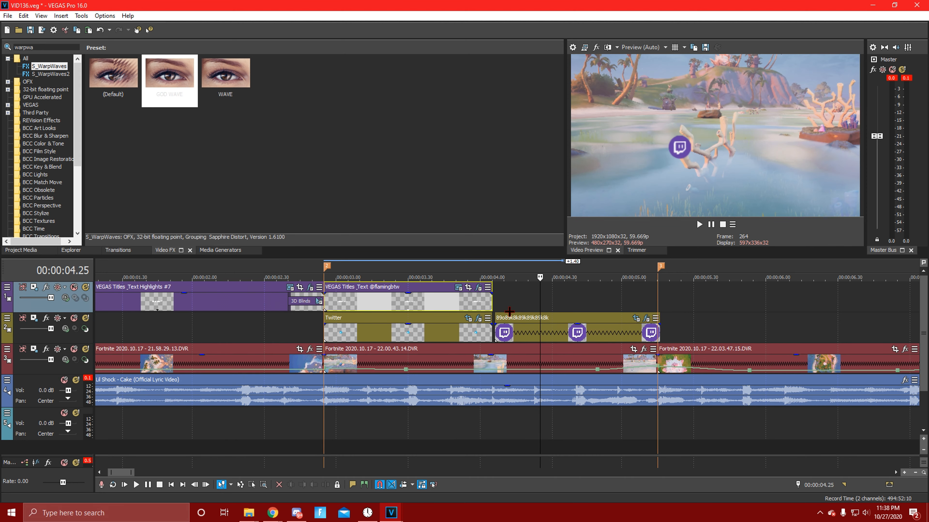
drag(477, 298, 716, 299)
drag(577, 325, 467, 311)
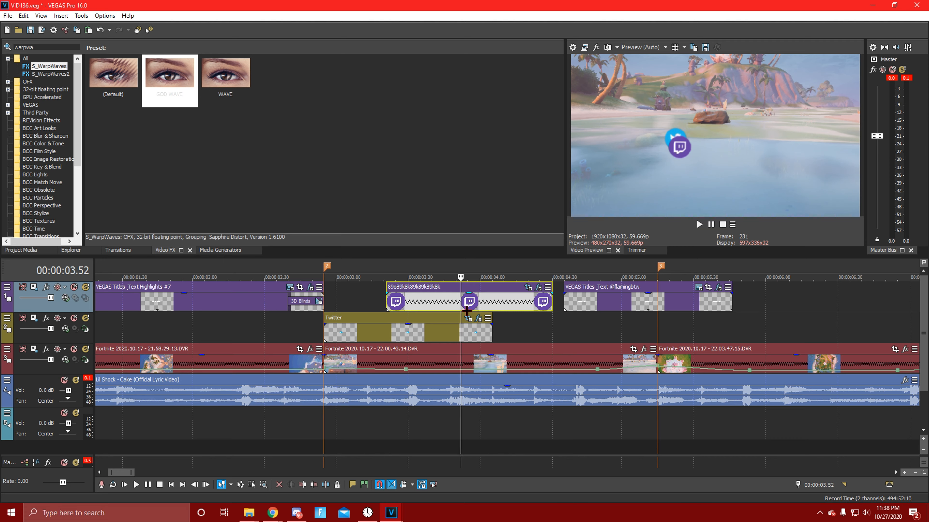
click(527, 287)
scroll(427, 169, down, 8)
drag(334, 188, 367, 262)
mouse_move(484, 302)
mouse_down()
mouse_move(590, 330)
mouse_move(351, 306)
mouse_up()
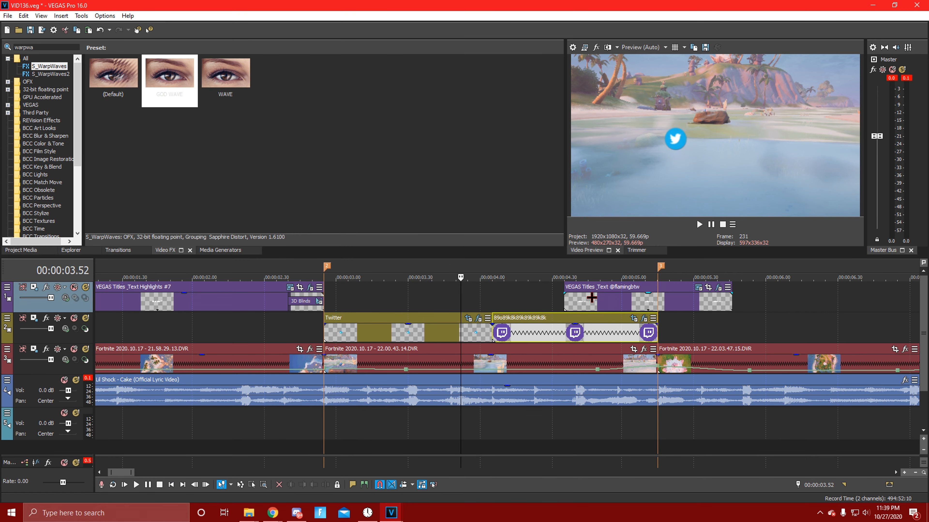
click(483, 306)
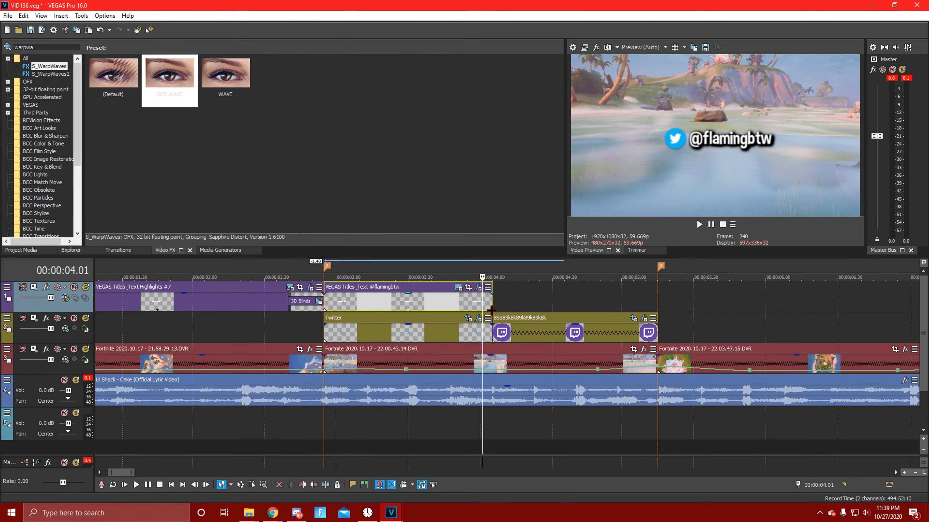
Play back the Twitter title and check the Twitch logo's S_WarpWaves effect settings.
key(space)
key(space)
click(593, 333)
click(643, 305)
click(644, 318)
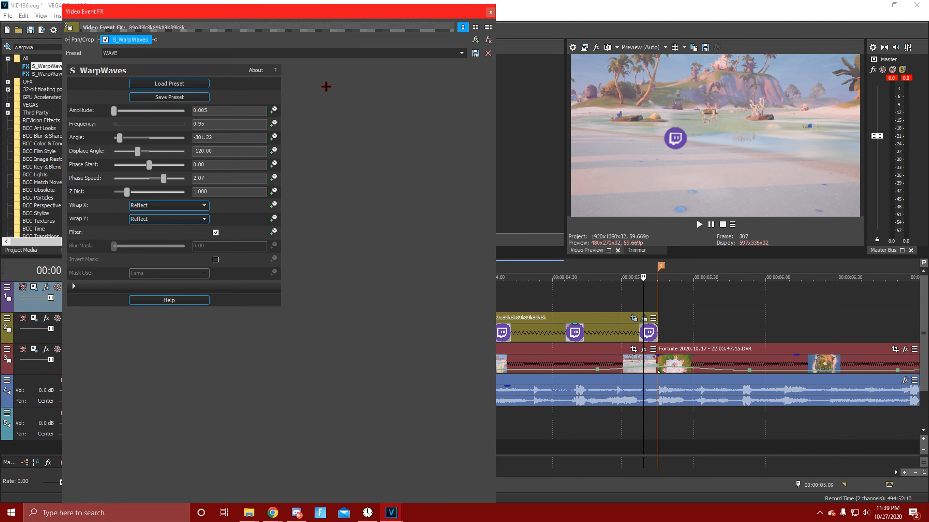
click(491, 12)
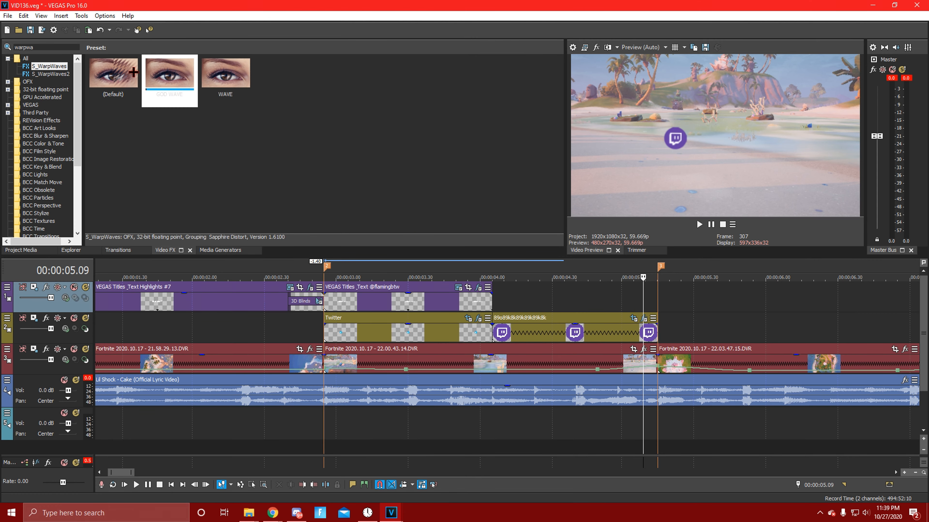
click(528, 346)
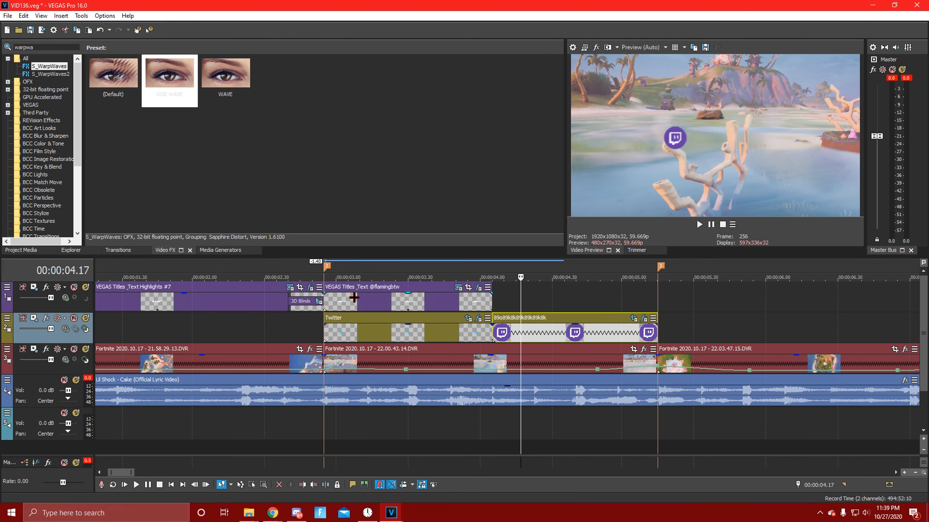
click(396, 307)
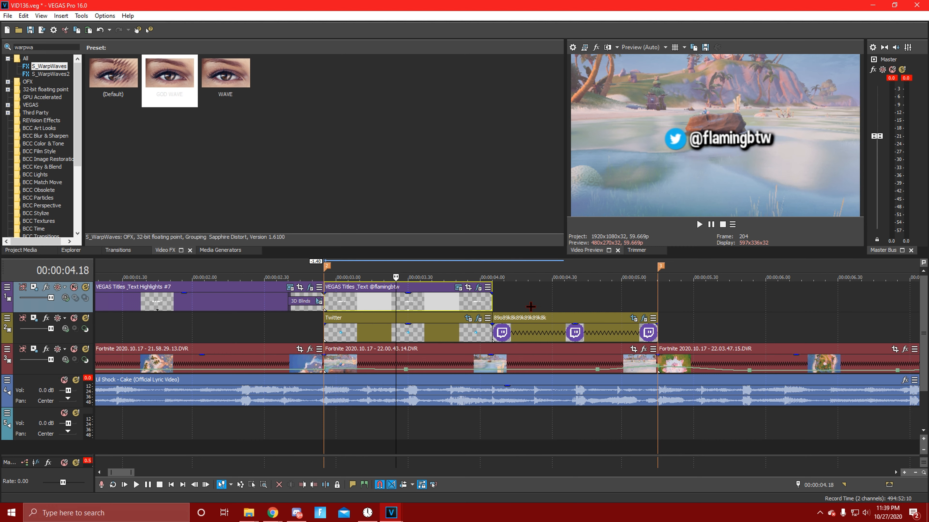
click(523, 308)
key(ctrl+v)
click(533, 216)
drag(576, 310, 547, 310)
click(544, 309)
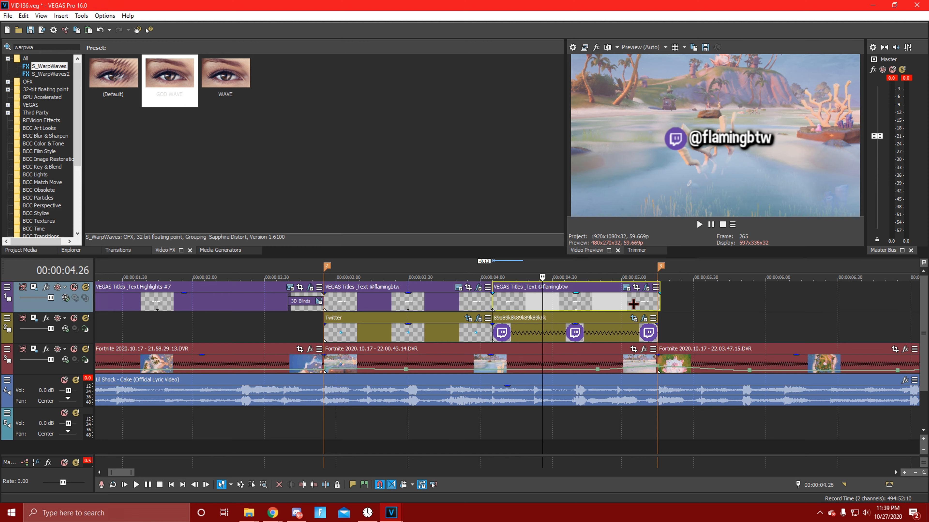
Change the copied text to "flamingbtw" and move it to location 0.53, 0.49, next to the Twitch logo.
scroll(629, 304, up, 3)
click(703, 287)
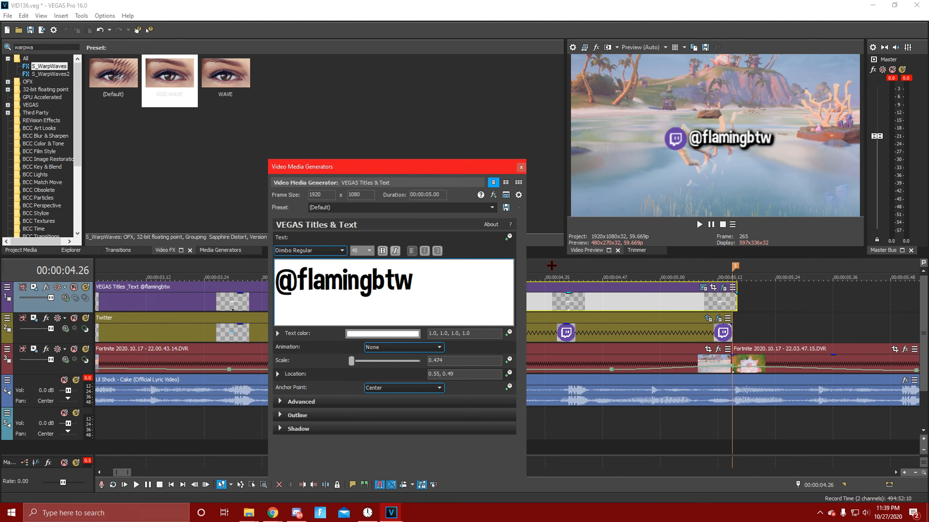
click(306, 284)
key(BackSpace)
drag(719, 154, 713, 154)
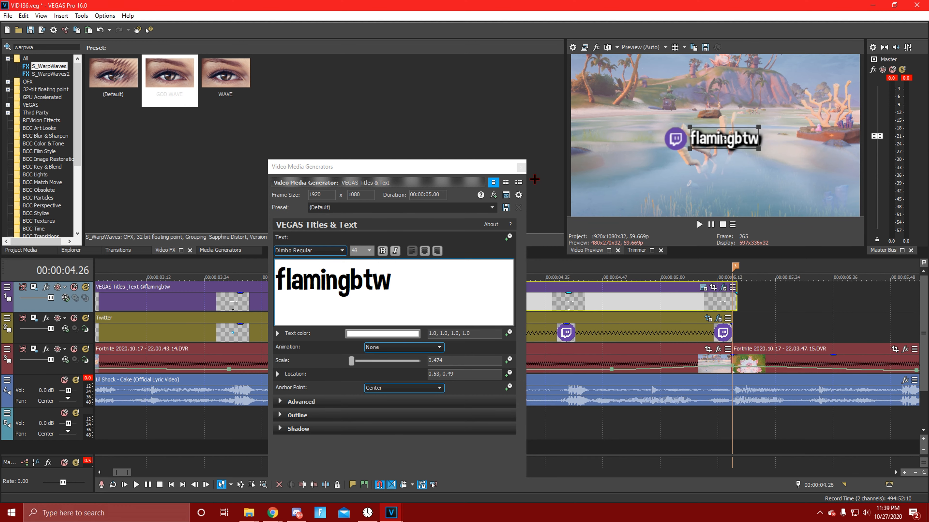
click(521, 167)
Trim the flamingbtw text to end at marker 3 and play back the titles from the end of the Highlights #7 title.
drag(738, 308, 733, 307)
scroll(491, 307, down, 3)
click(337, 308)
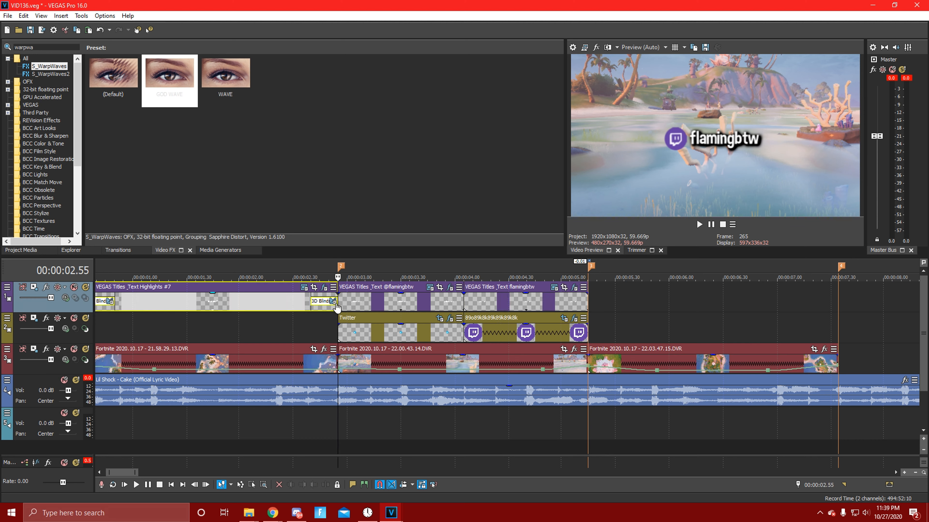
key(space)
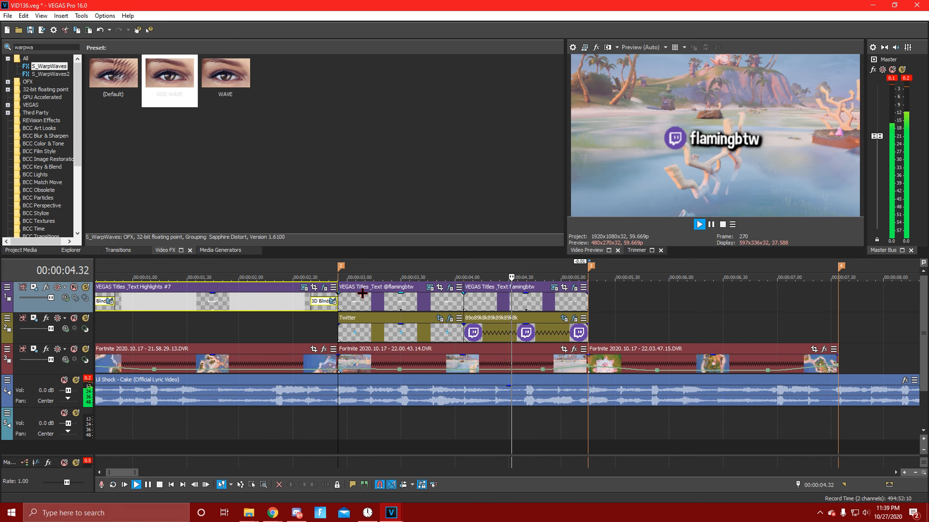
click(518, 305)
key(space)
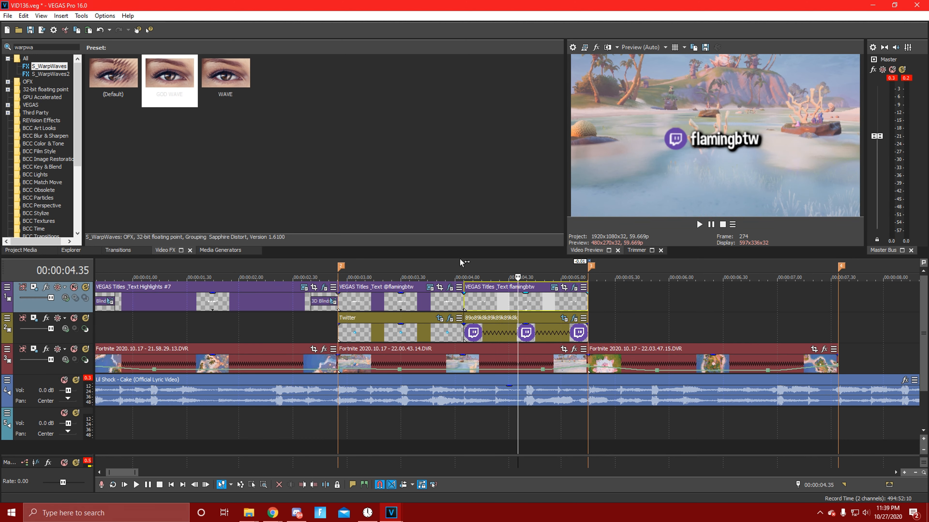
Add a fade-in at the start and a fade-out at the end of the Twitter logo and the social credit titles.
click(379, 332)
scroll(397, 324, up, 4)
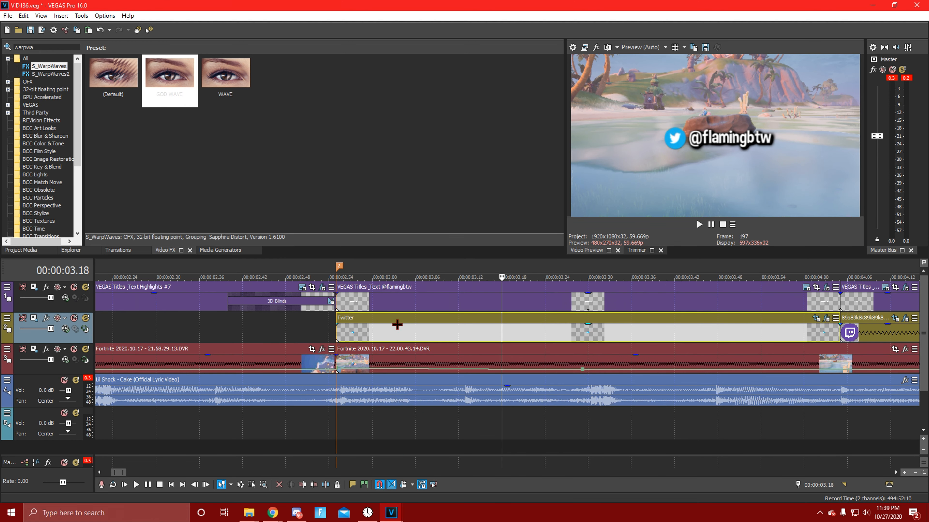
drag(343, 331, 444, 330)
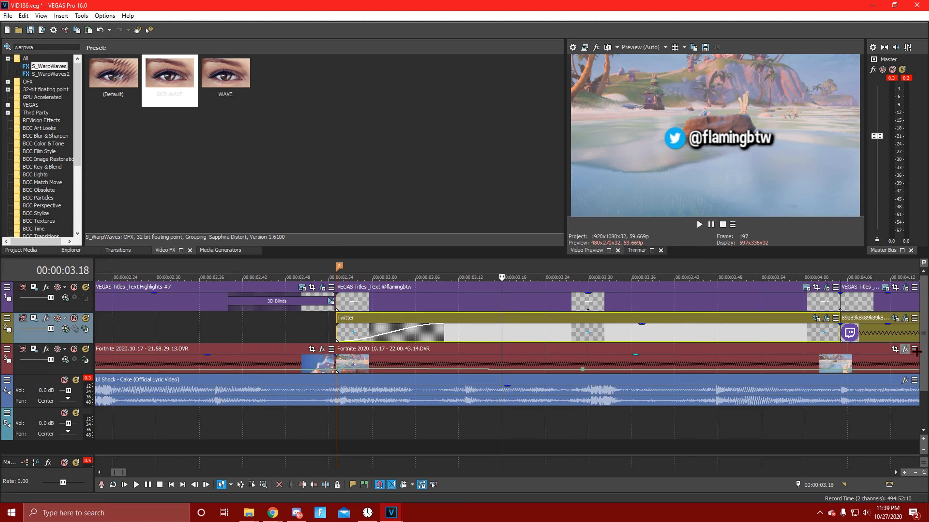
drag(845, 331, 754, 332)
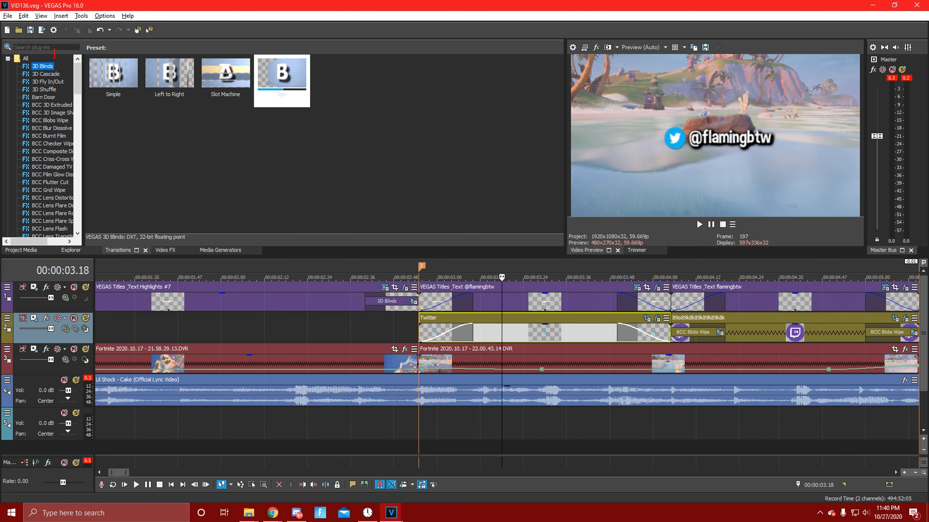
Apply the default BCC Blobs Wipe transition to the fades of the Twitter logo and both credit texts.
text(bcc)
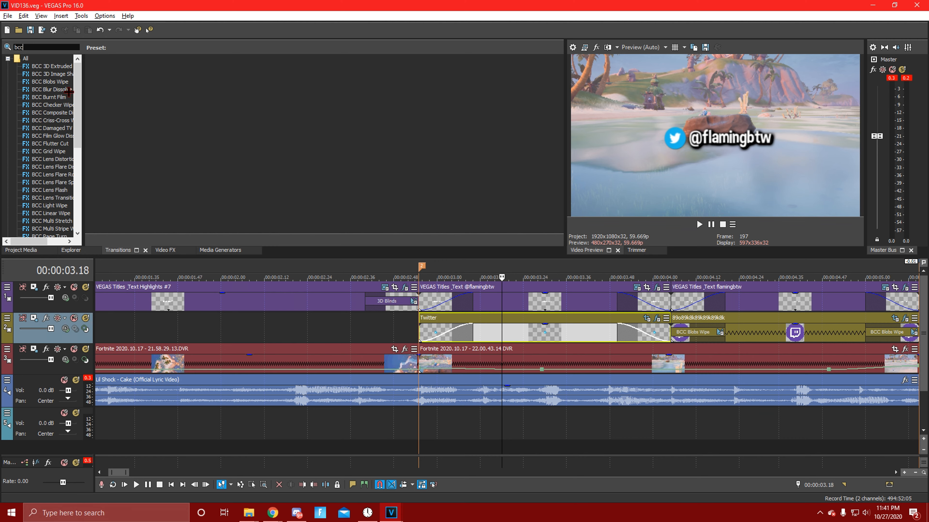
click(61, 82)
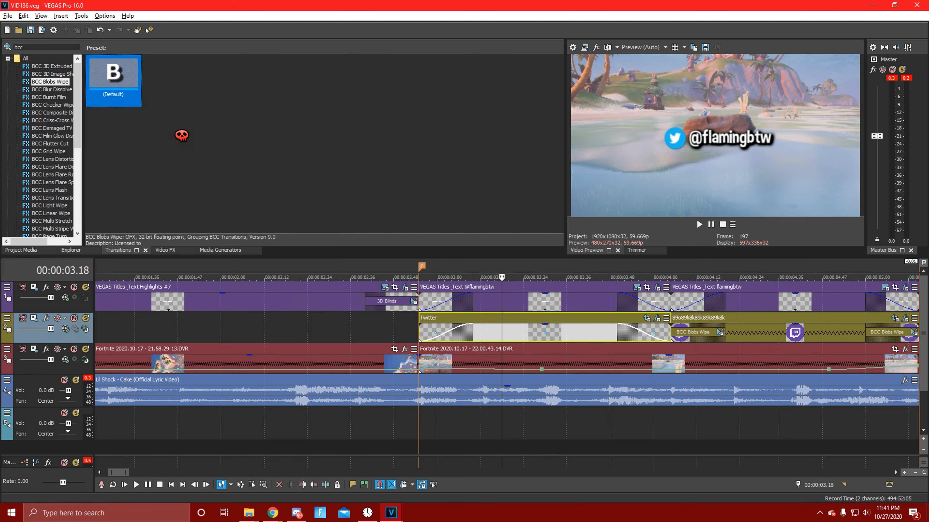
drag(456, 333, 456, 333)
click(488, 11)
drag(118, 78, 661, 338)
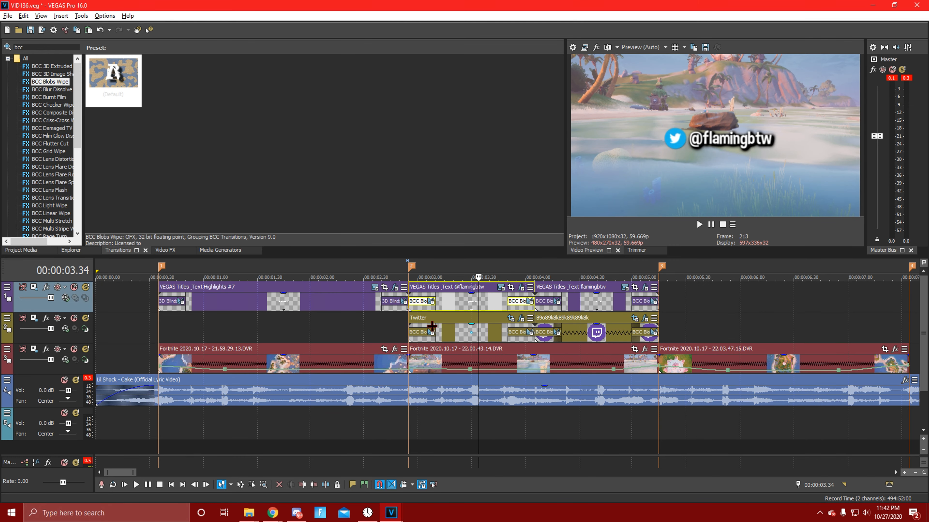
Insert a new default VEGAS Titles & Text event on the top track over the third Fortnite clip.
scroll(448, 326, down, 3)
click(402, 362)
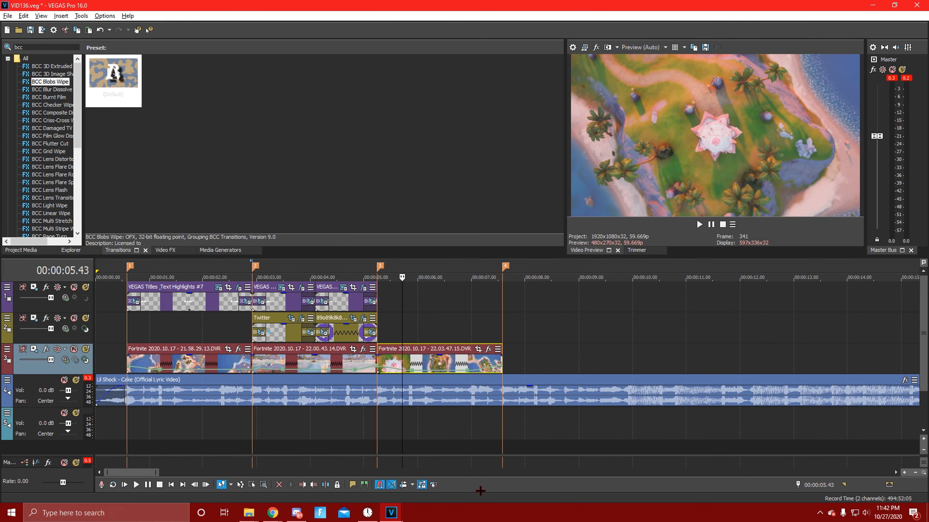
click(429, 312)
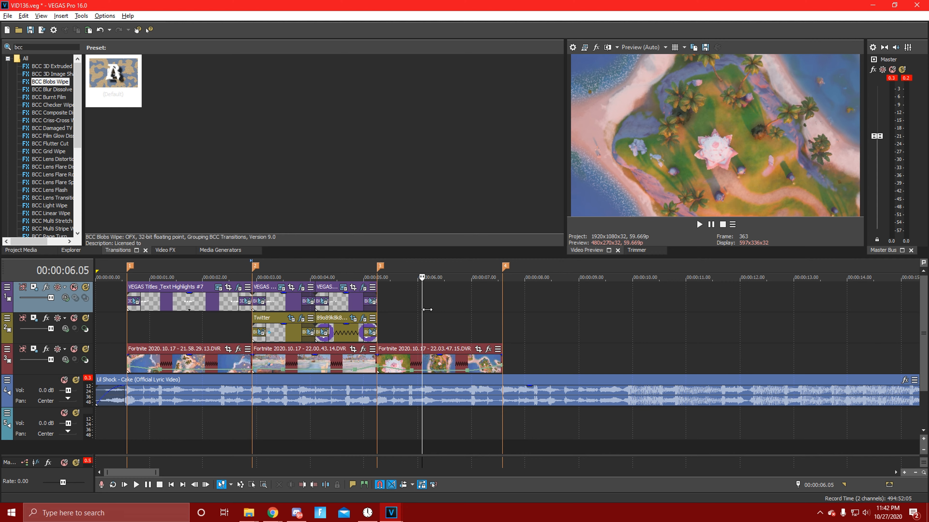
right_click(458, 309)
click(512, 285)
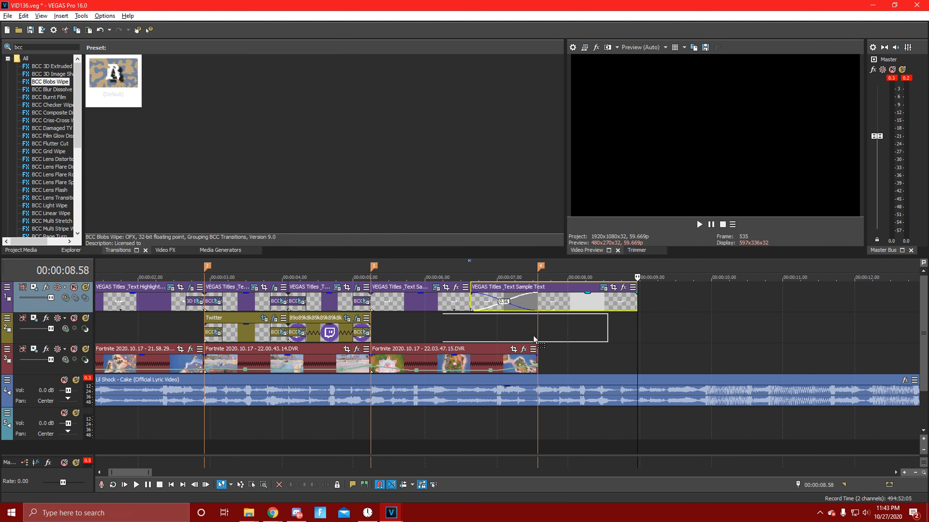
Copy the Sample Text title onto the second track and fit both titles between markers 3 and 4.
drag(464, 336, 463, 334)
scroll(463, 333, up, 5)
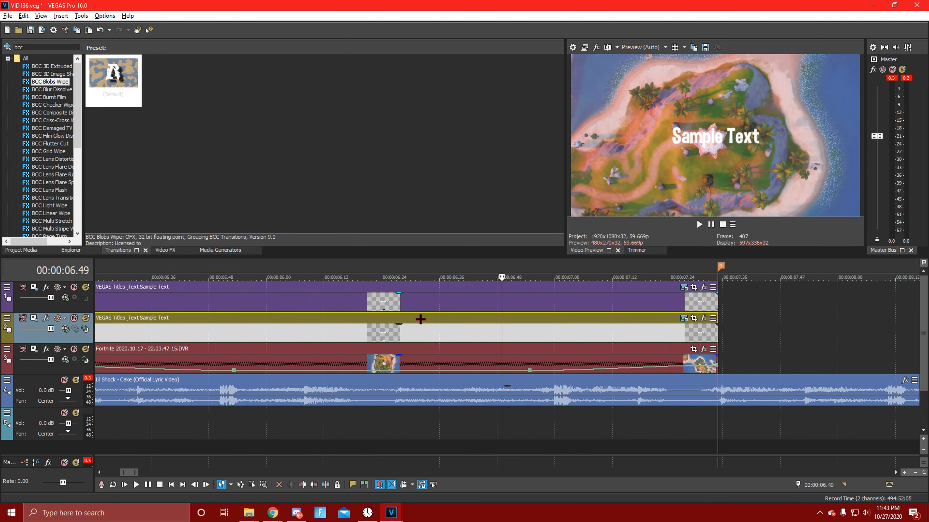
scroll(420, 319, down, 3)
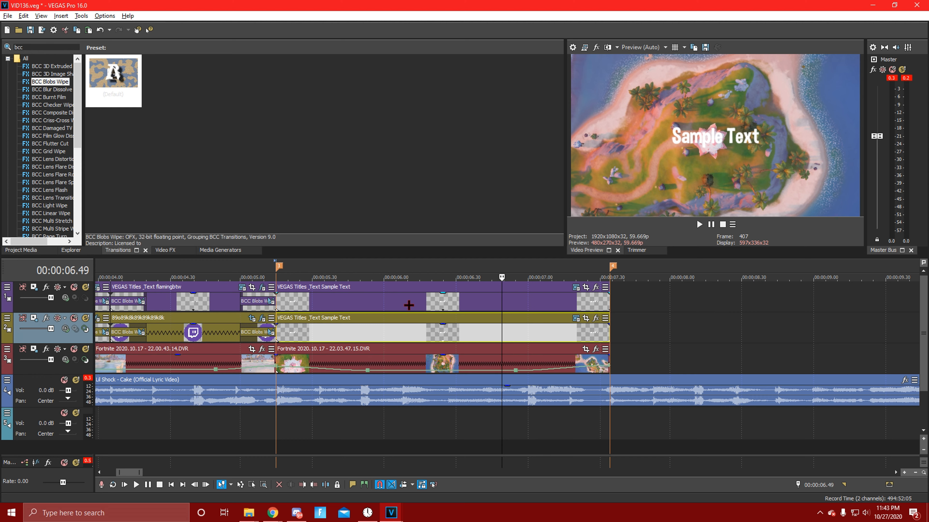
Trim about 20 frames off the start and end of the Sample Text title on the second track.
click(401, 308)
click(278, 334)
click(283, 325)
key(Right)
key(Right)
key(Right)
key(Right)
key(Right)
key(Right)
key(Right)
key(Right)
key(Right)
key(Right)
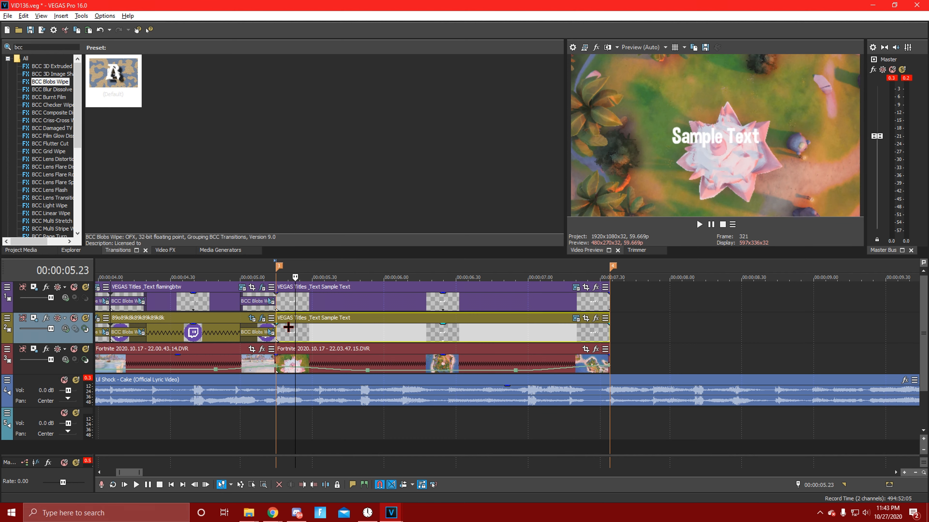
key(Right)
key(Right)
key(Right)
key(Right)
key(Right)
key(Right)
key(Right)
key(Right)
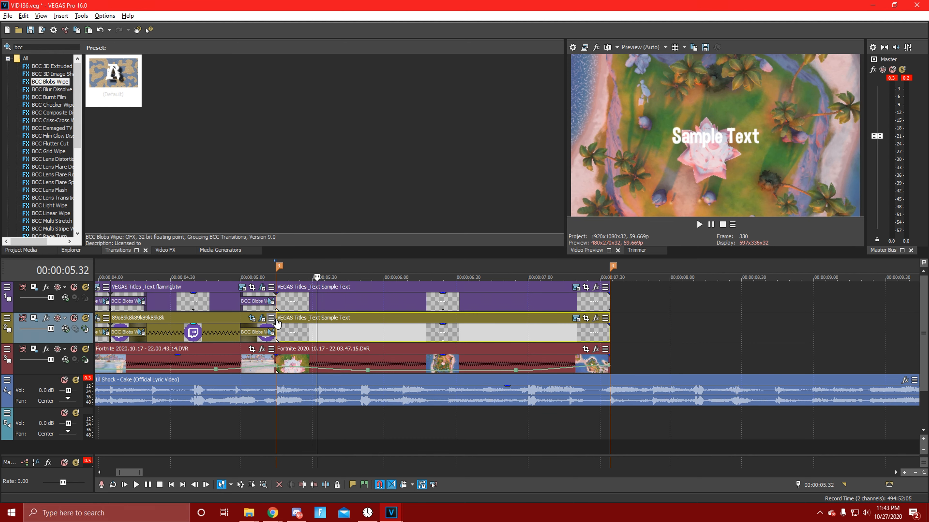
scroll(300, 328, down, 5)
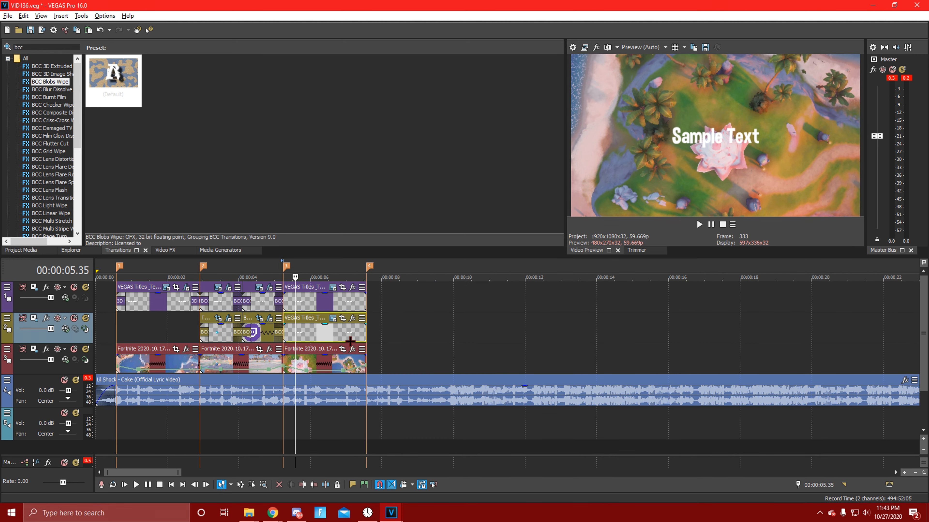
click(291, 335)
key(Delete)
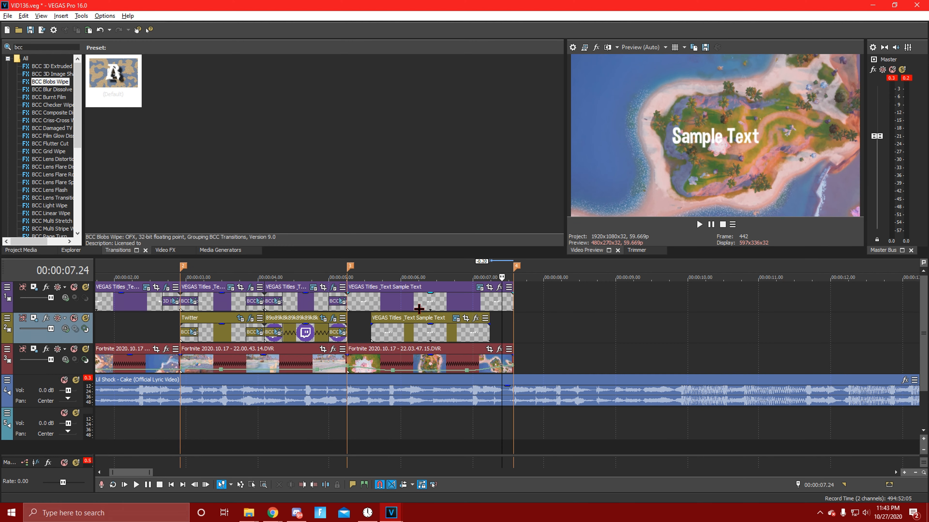
Add fade-ins and fade-outs to both Sample Text titles.
click(419, 308)
click(419, 307)
scroll(424, 311, up, 3)
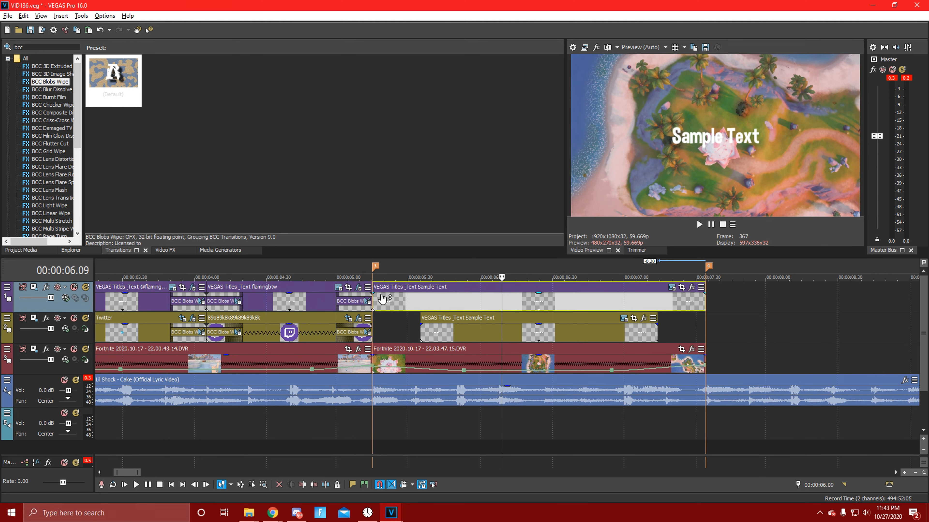
drag(379, 299, 408, 300)
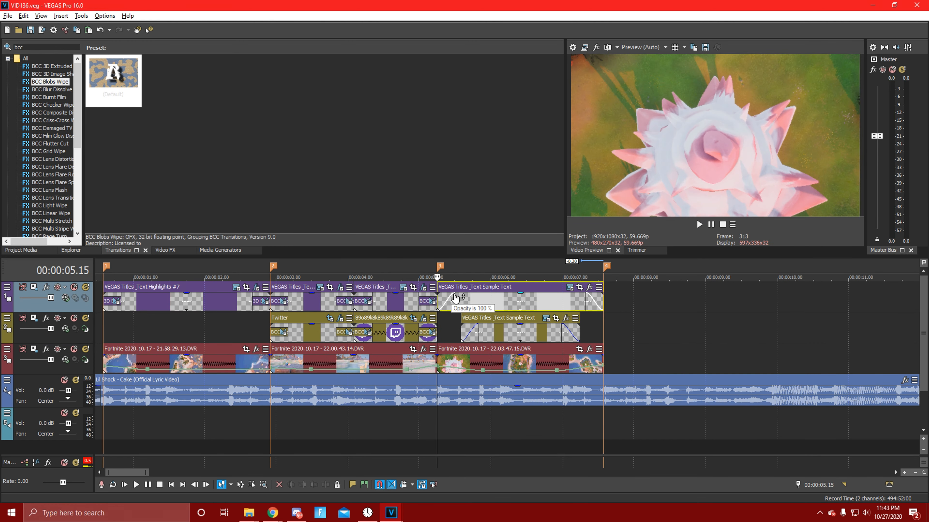
Change the text of the top-track Sample Text title to "Use Code Flamed".
click(548, 306)
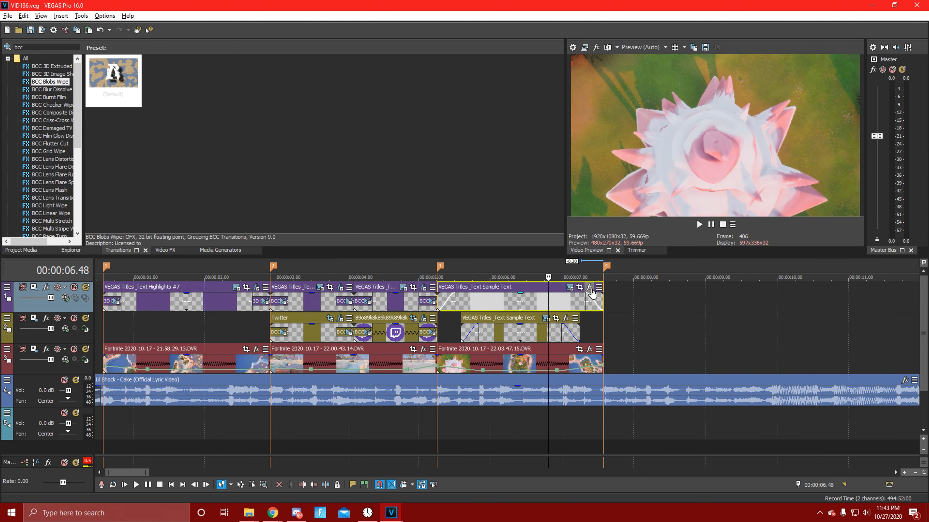
click(570, 288)
click(365, 302)
key(ctrl+a)
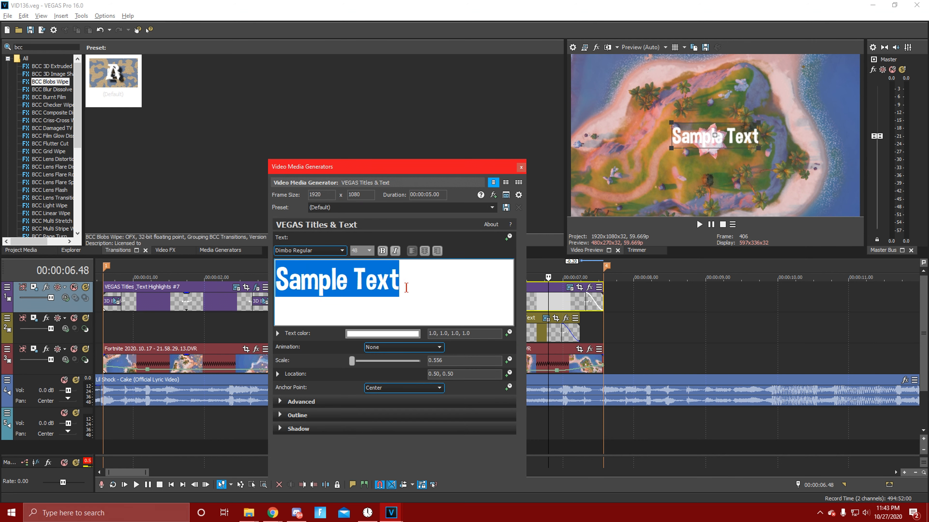
text(Use V)
key(BackSpace)
text(c)
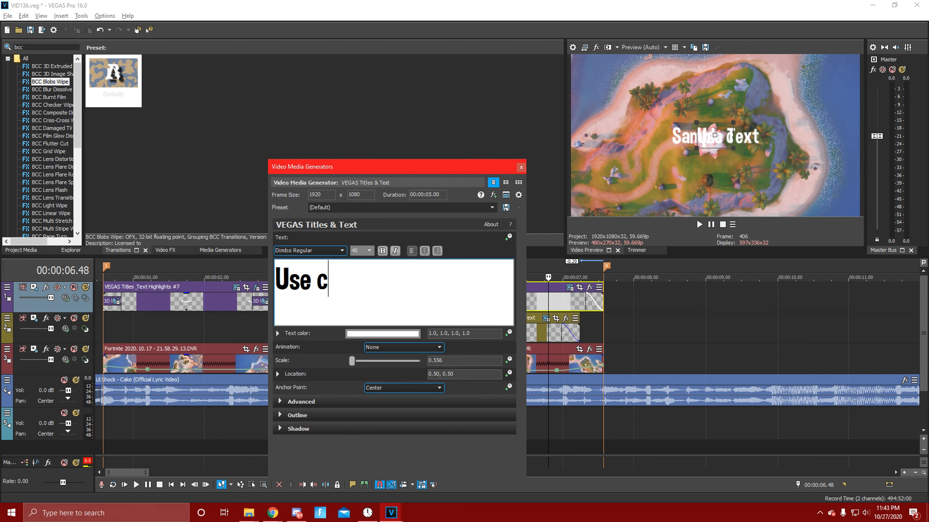
key(BackSpace)
text(Code F)
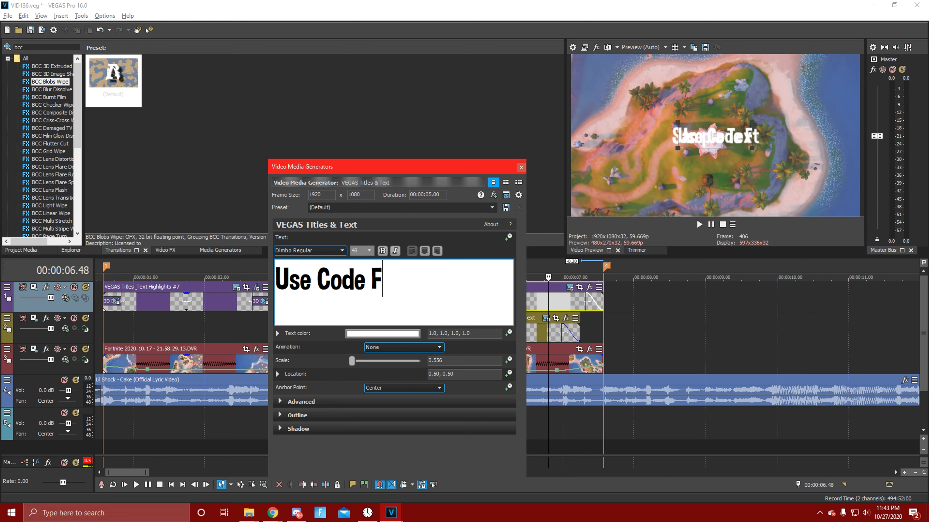
text(lamed)
click(521, 167)
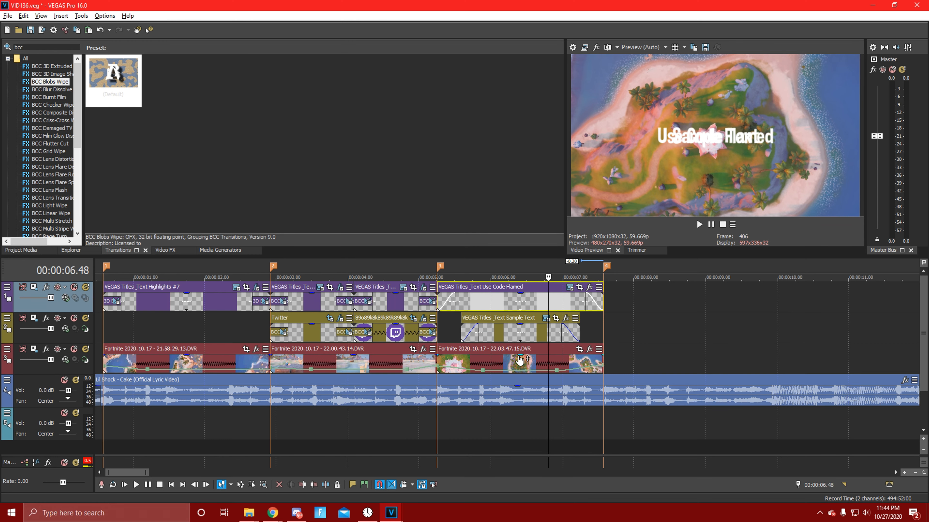
Change the second-track Sample Text title to "#AD" and enlarge it to a scale of about 1.63.
click(516, 331)
click(548, 319)
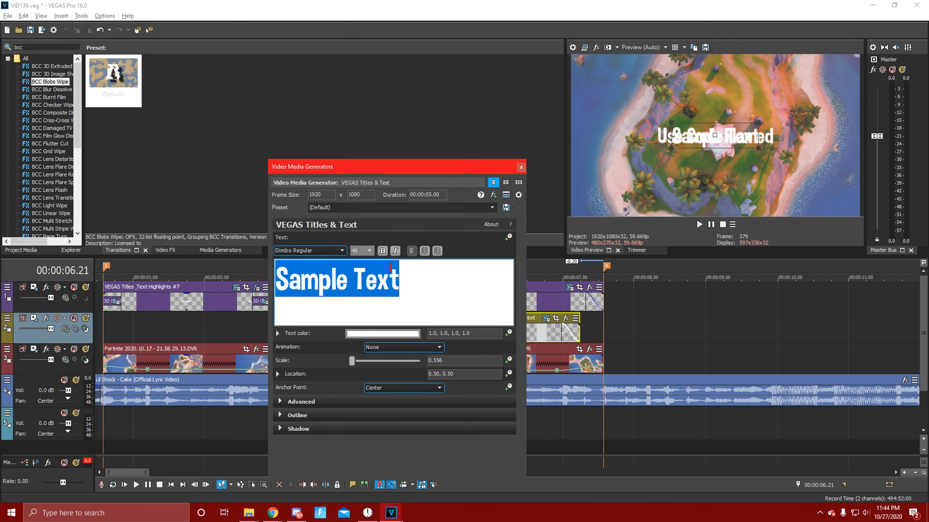
text(#AD)
drag(705, 127, 665, 116)
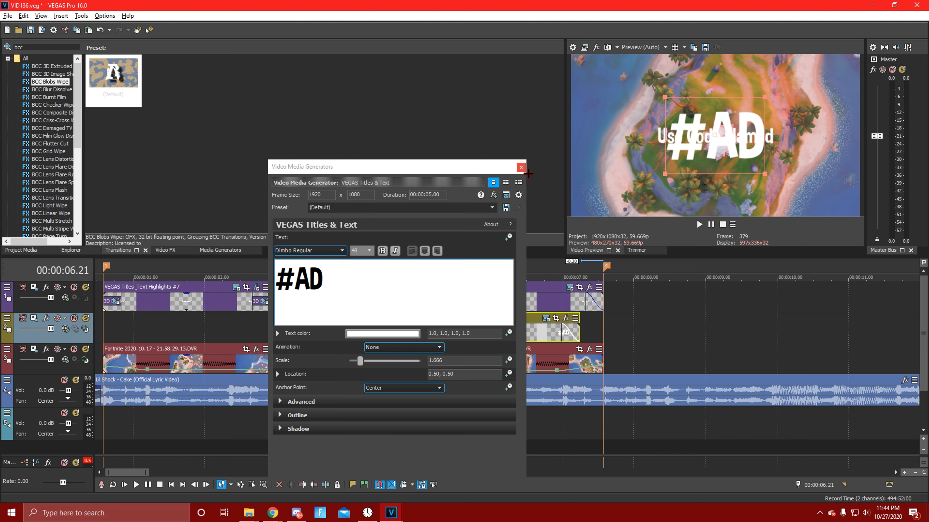
drag(773, 183, 769, 182)
drag(772, 183, 771, 184)
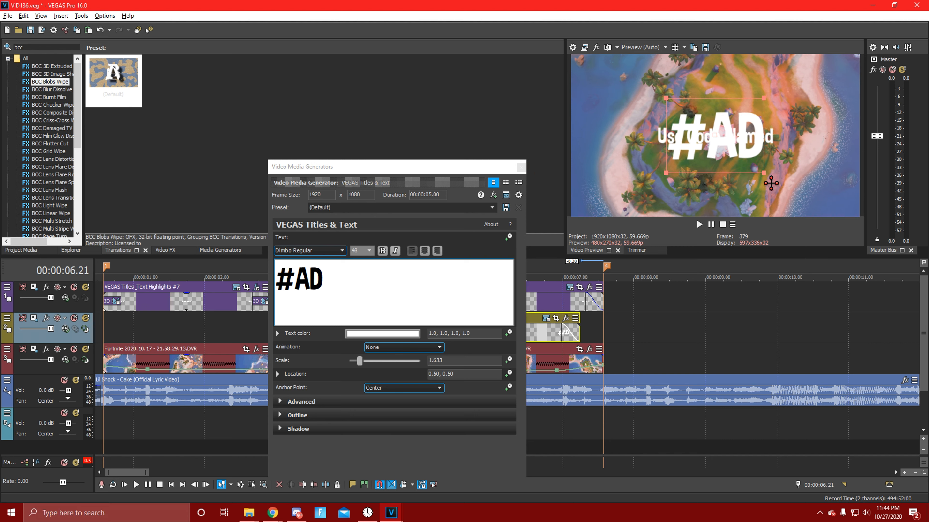
click(521, 168)
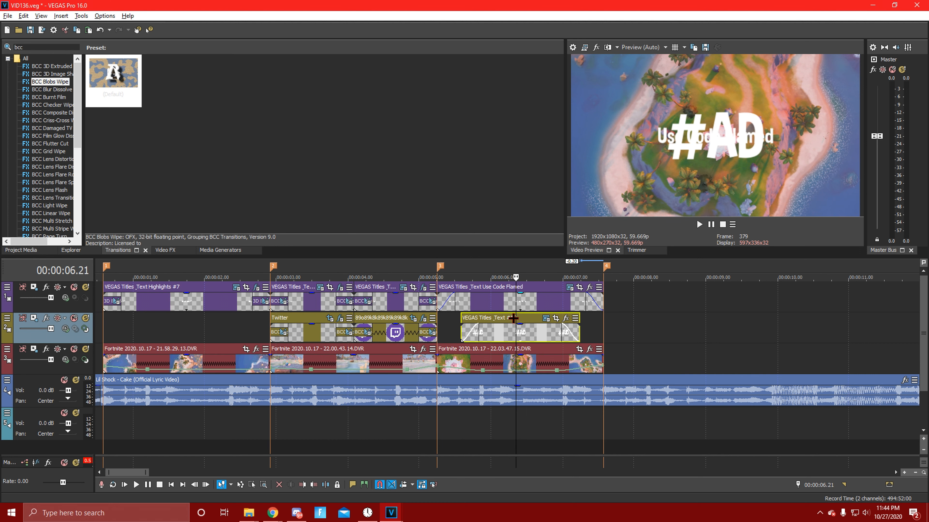
Apply the SHADOW preset of the S_DropShadow effect to the Use Code Flamed and #AD titles.
click(506, 307)
click(31, 50)
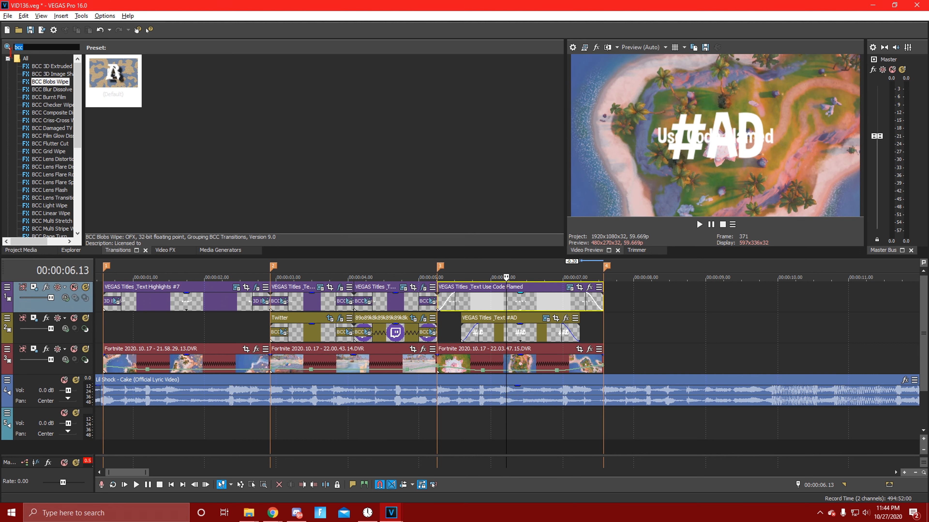
click(171, 255)
double_click(18, 46)
click(7, 17)
click(18, 64)
click(53, 49)
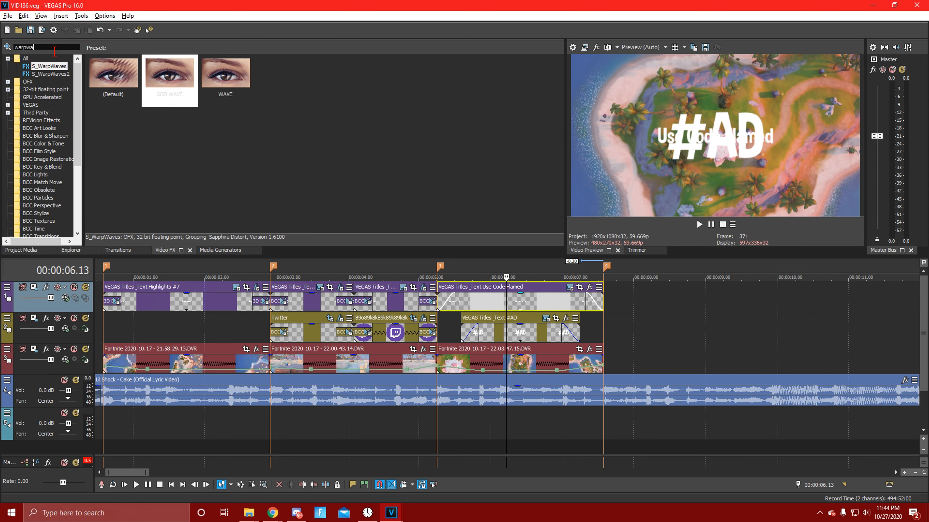
text(drop)
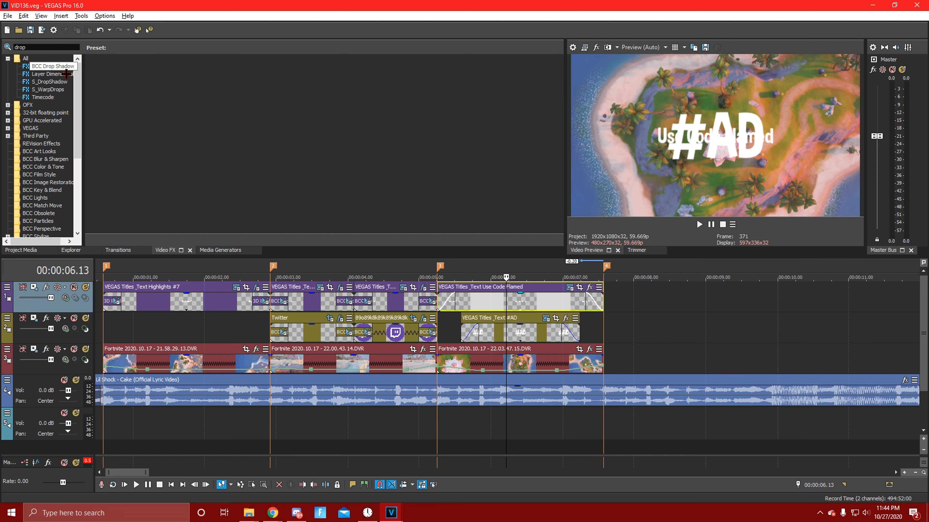
click(51, 66)
click(58, 83)
drag(187, 87, 548, 300)
click(488, 25)
click(164, 81)
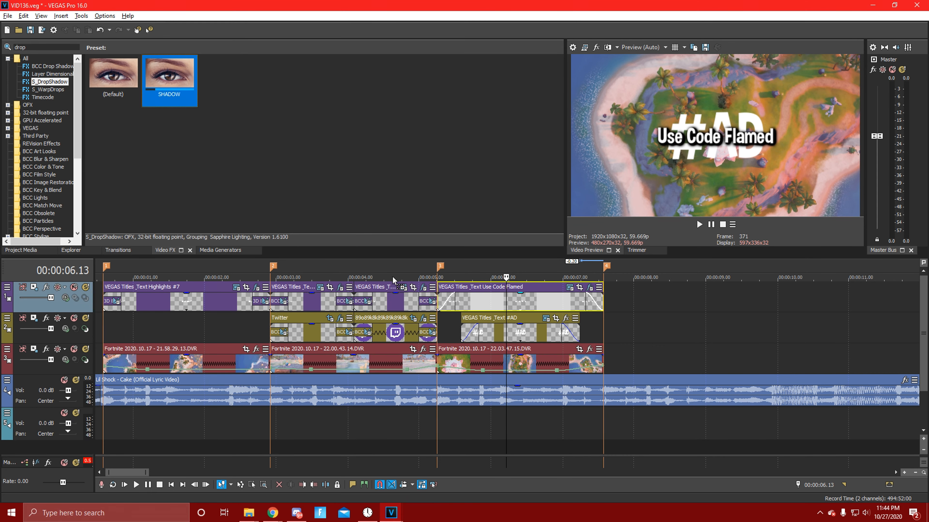
drag(538, 331, 537, 331)
click(489, 12)
Check the matching titles in the VID133 project, then lower the #AD title's opacity in VID136 to about 39%.
click(391, 513)
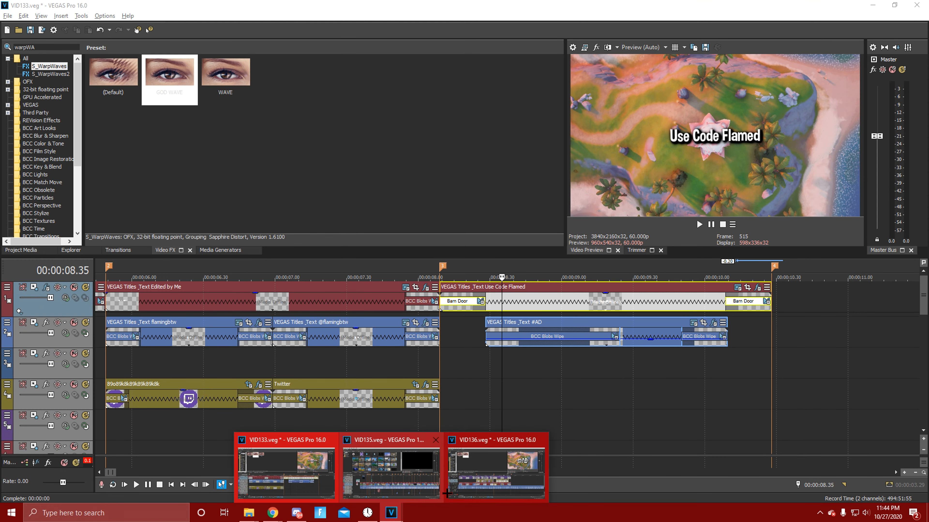
click(510, 476)
click(498, 334)
scroll(530, 327, up, 2)
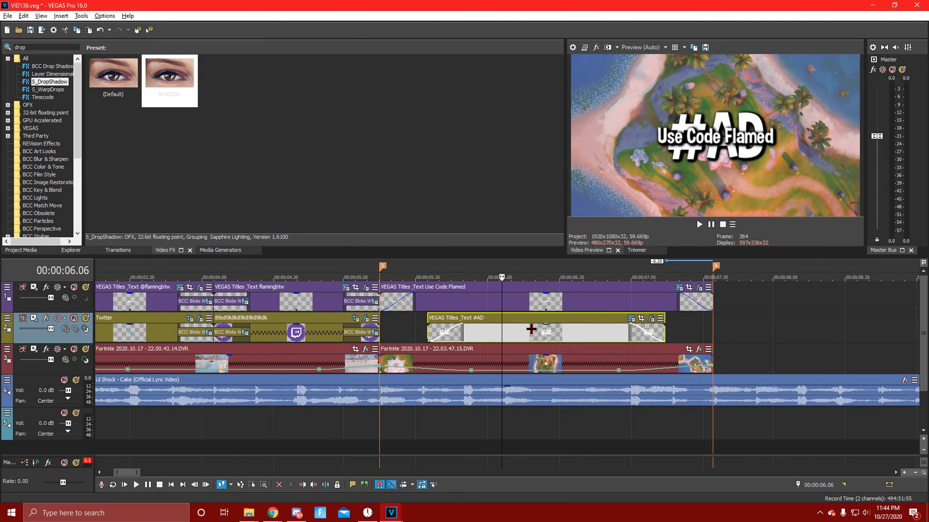
mouse_move(520, 324)
mouse_down()
mouse_move(520, 336)
mouse_move(531, 322)
mouse_move(529, 337)
mouse_up()
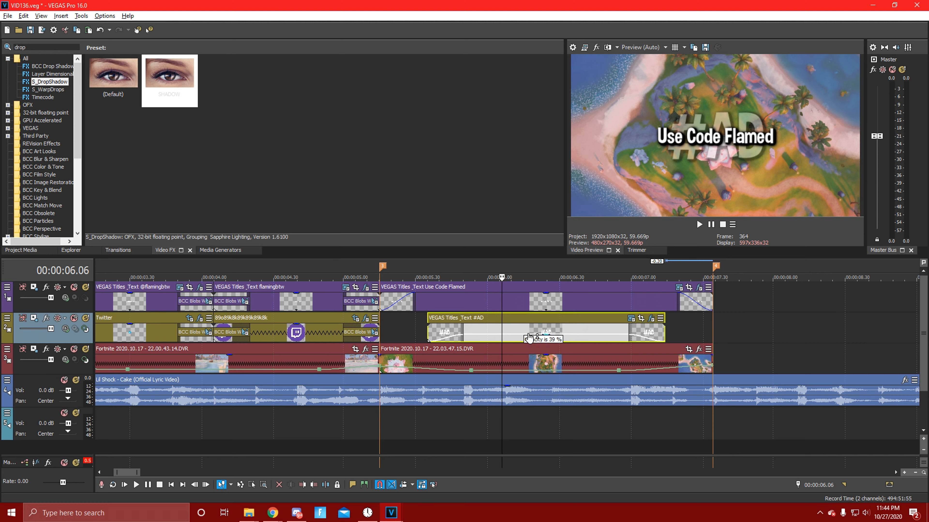
Apply the GOD WAVE preset of the S_WarpWaves effect to the #AD title.
double_click(55, 52)
text(warp)
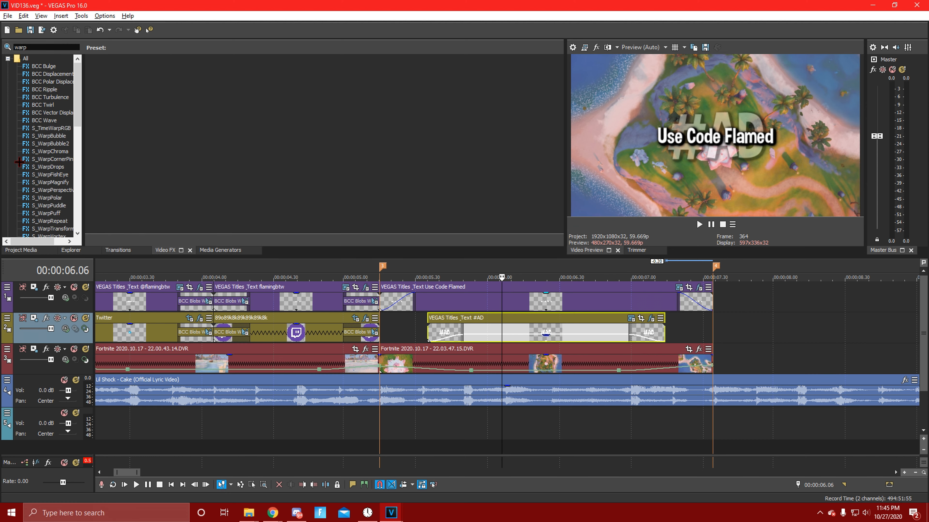
text(wa)
click(48, 66)
click(174, 86)
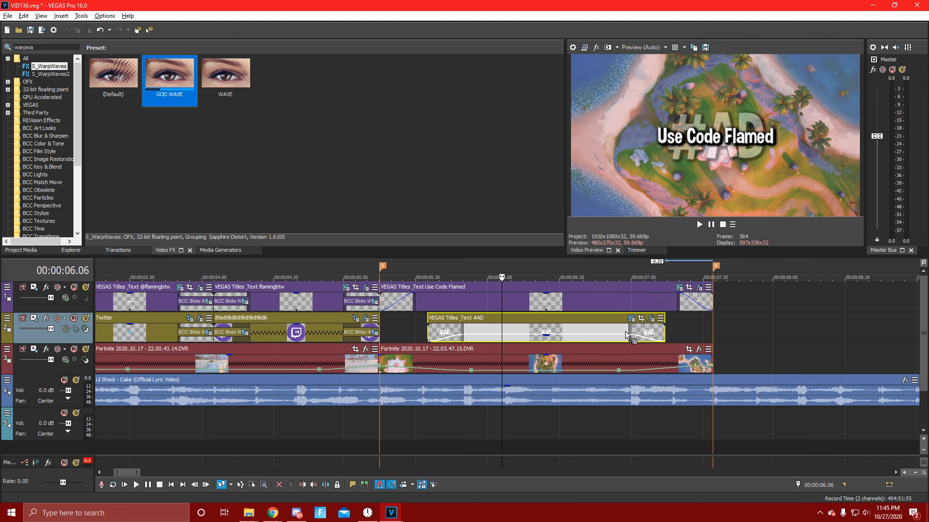
drag(627, 337, 628, 334)
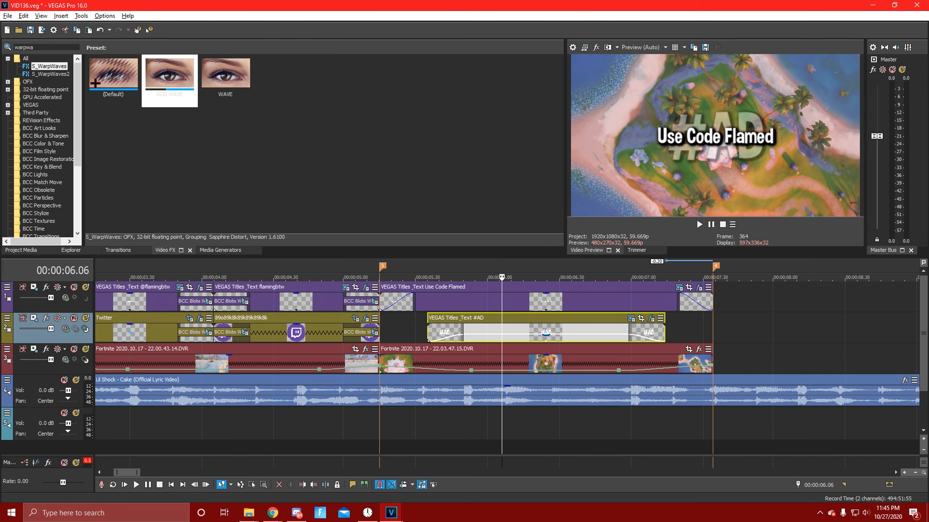
click(169, 80)
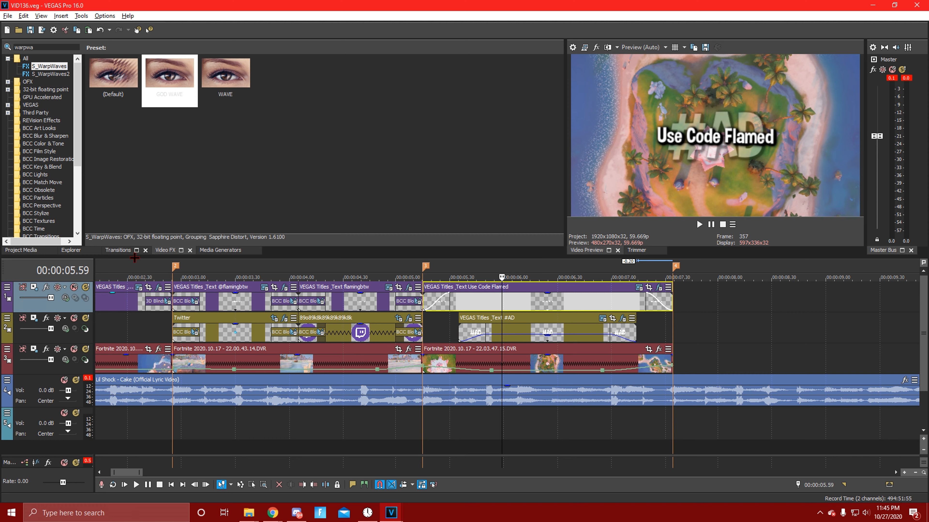
Add Barn Door transitions to the Use Code Flamed title: Vertical, Out, No Border at its start and Vertical, In, No Border at its end.
click(120, 251)
click(34, 47)
text(barn)
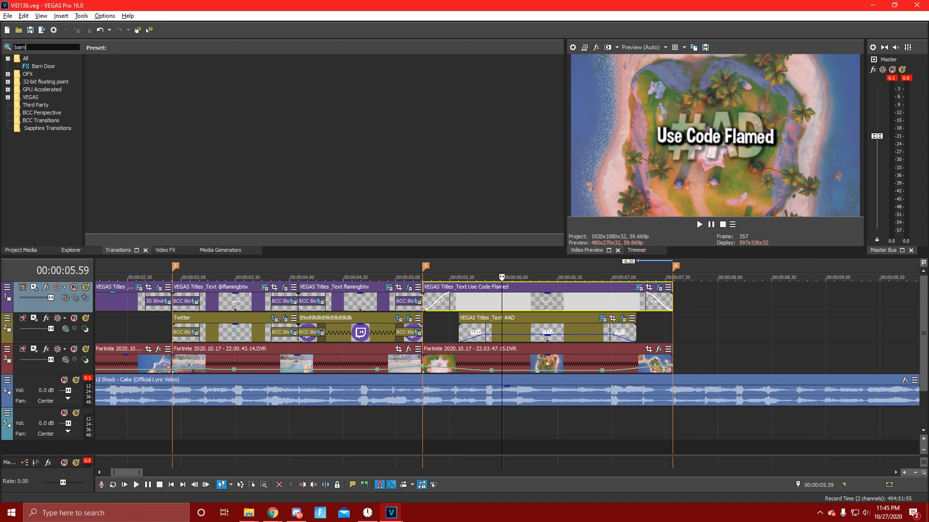
click(45, 69)
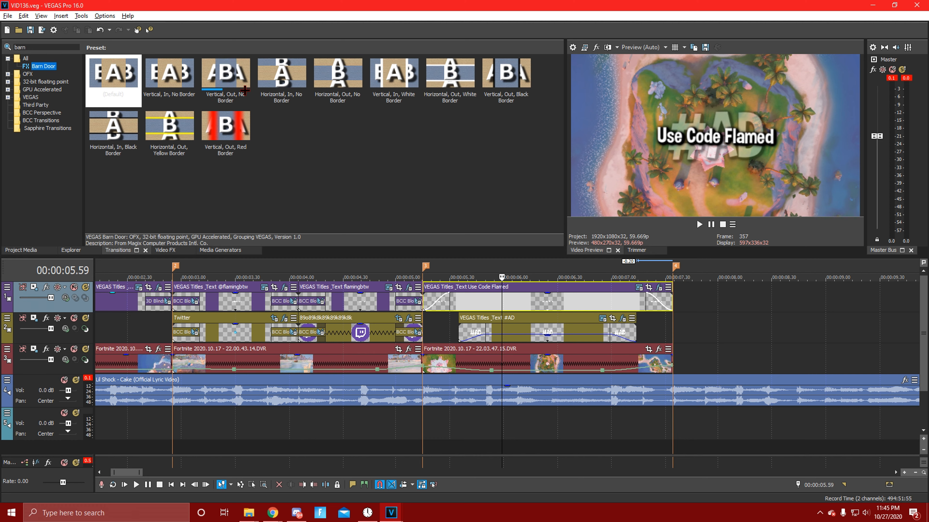
click(247, 98)
drag(251, 105, 440, 301)
click(491, 12)
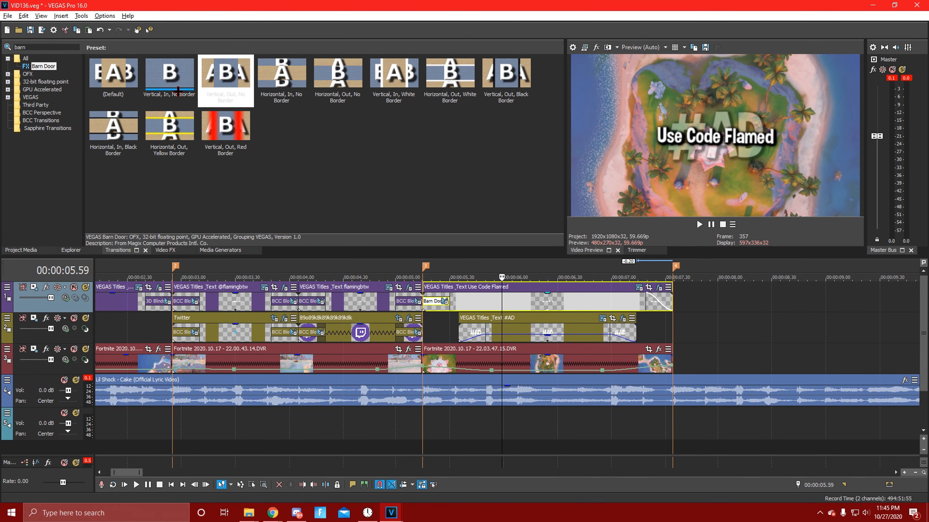
drag(178, 90, 630, 306)
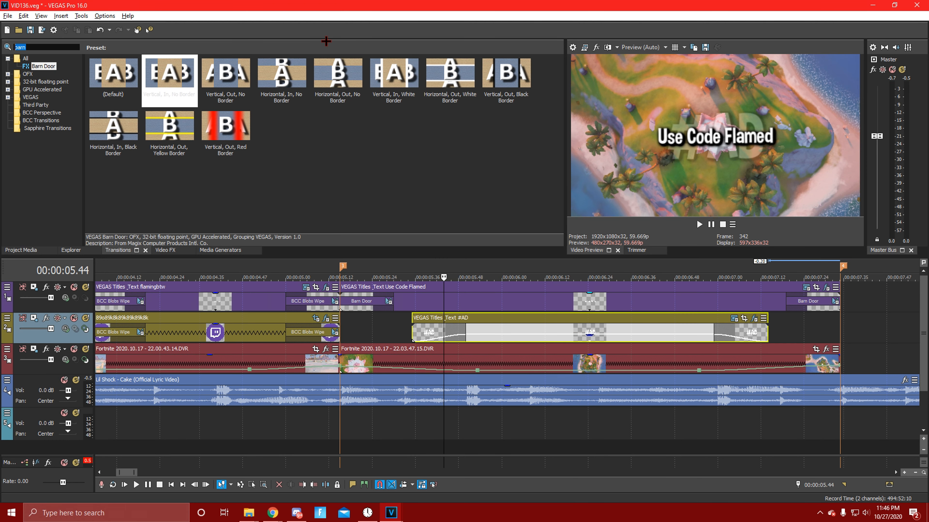
Add the default BCC Blobs Wipe transition to the #AD title's fade-in and fade-out.
text(blob)
click(65, 68)
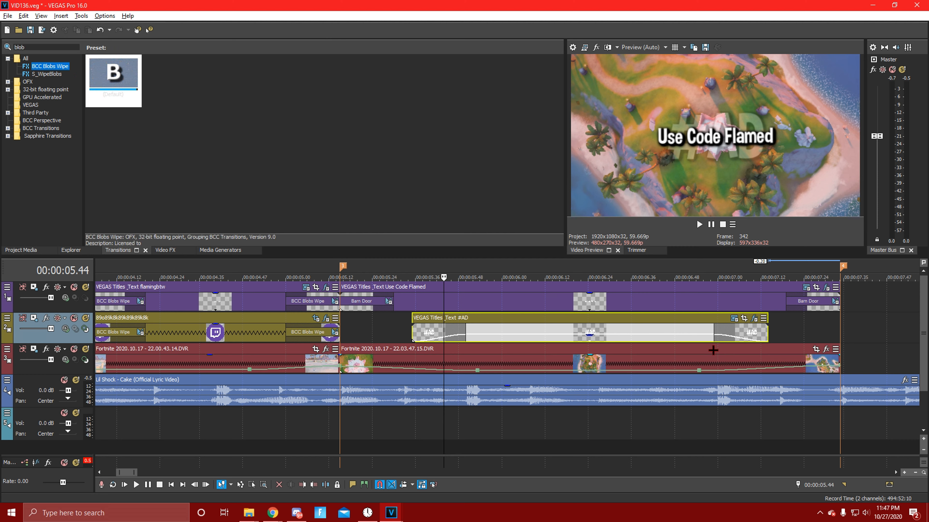
drag(135, 91, 446, 329)
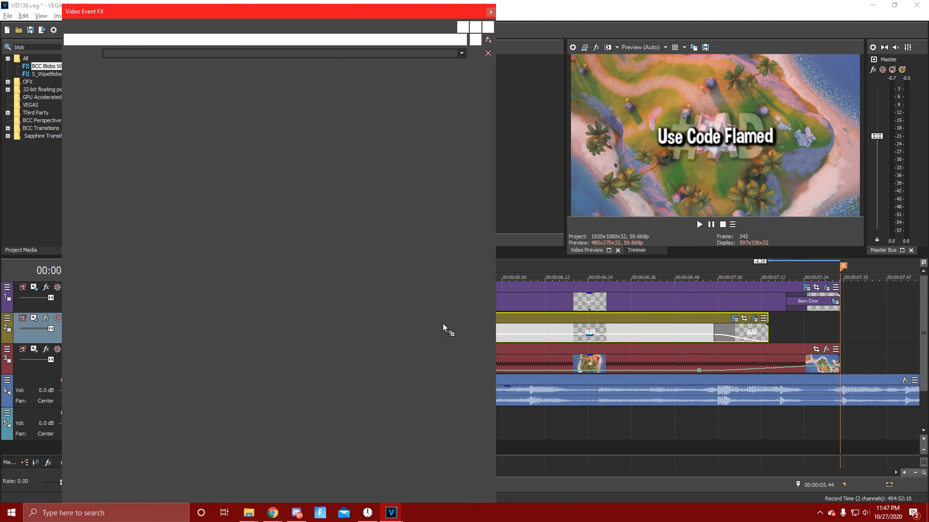
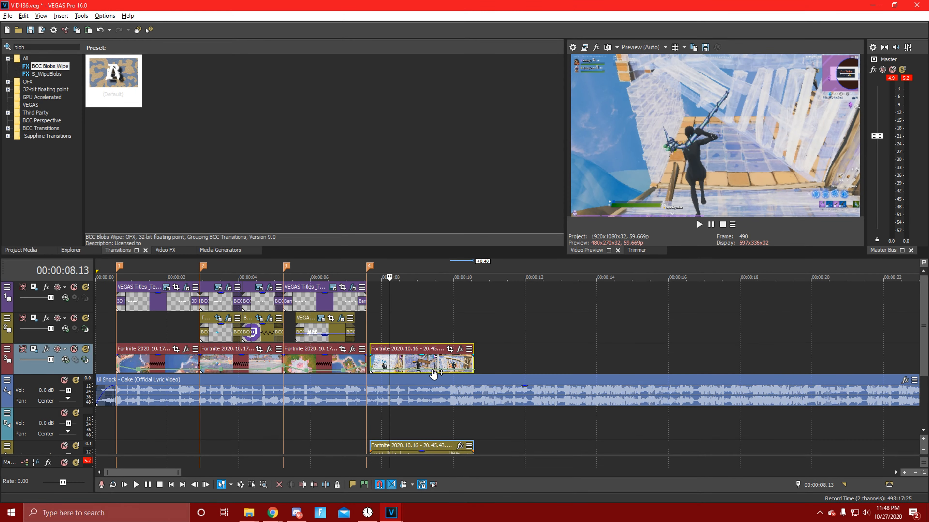
Play the 20.45.43.16 gameplay clip against the song and place a marker at the beat drop at 00:00:09.54.
scroll(439, 380, up, 2)
scroll(725, 386, down, 2)
key(space)
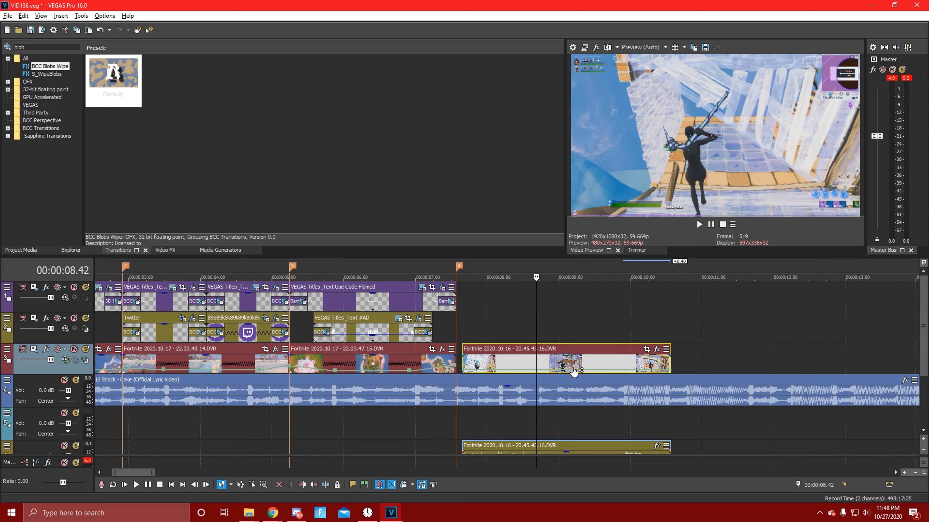
scroll(641, 414, up, 10)
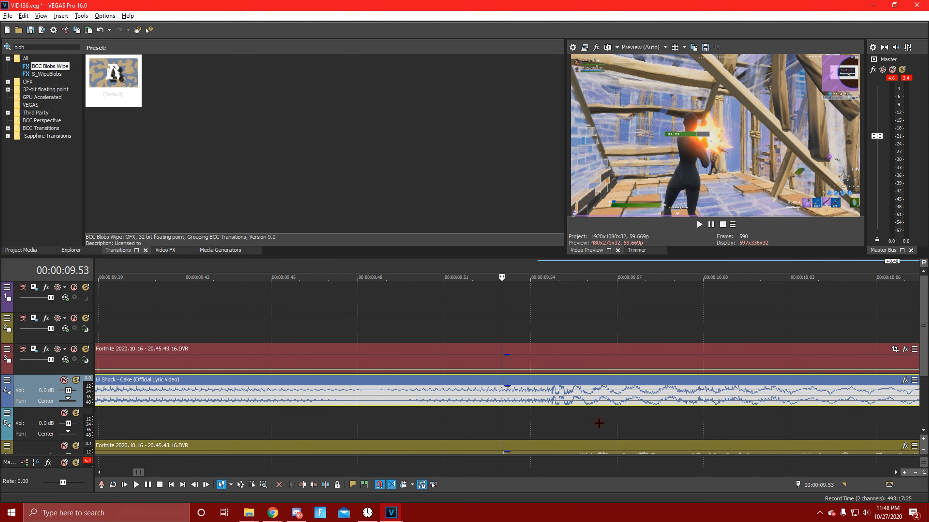
click(553, 404)
click(529, 402)
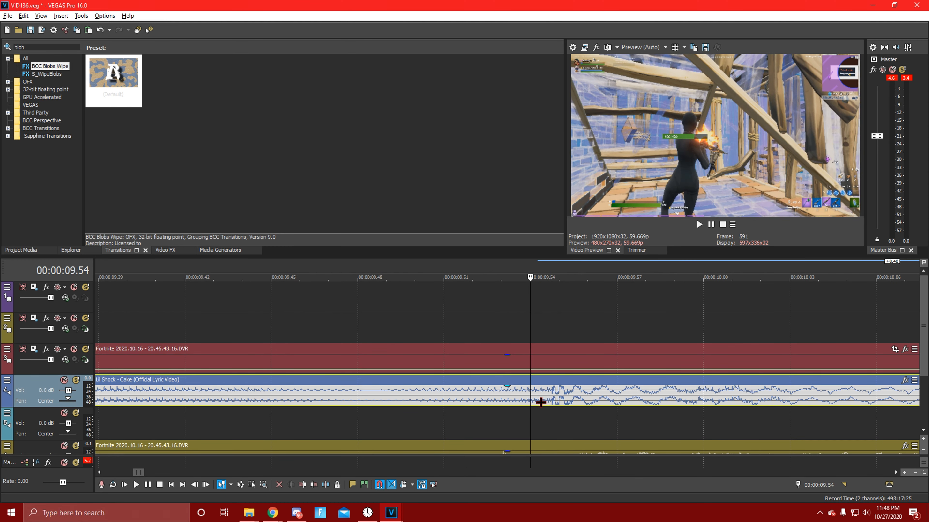
key(m)
Overlap the start of the 20.45.43.16 gameplay clip with the previous clip's end and apply the S_SwishPan TRANSITION preset to the crossfade.
scroll(525, 405, down, 6)
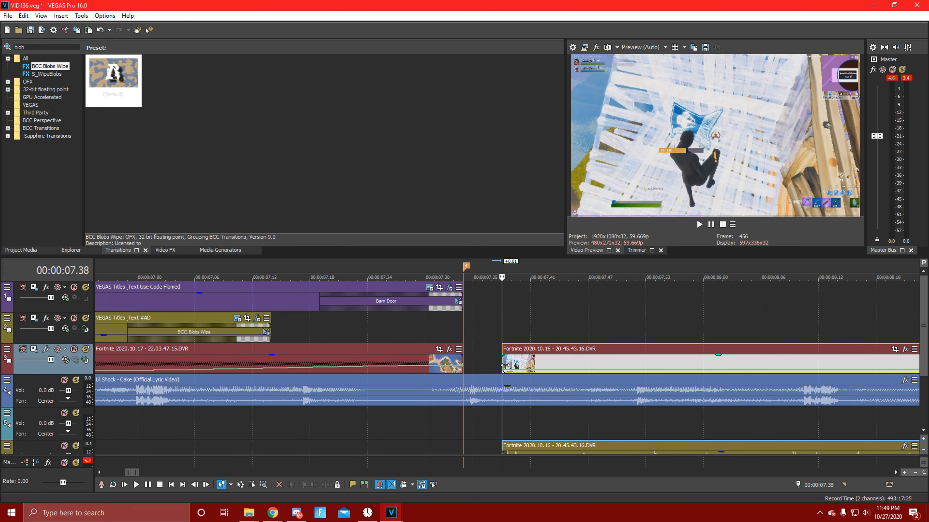
drag(506, 365, 321, 375)
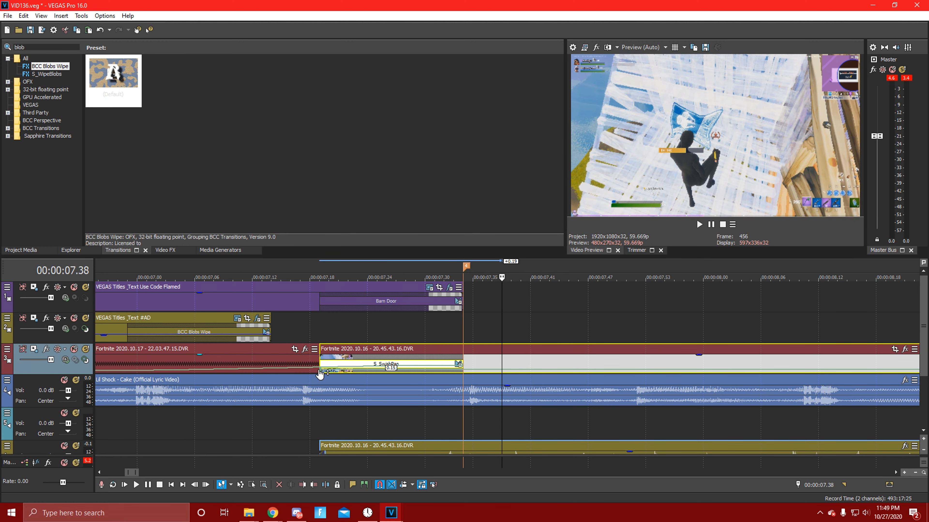
double_click(416, 367)
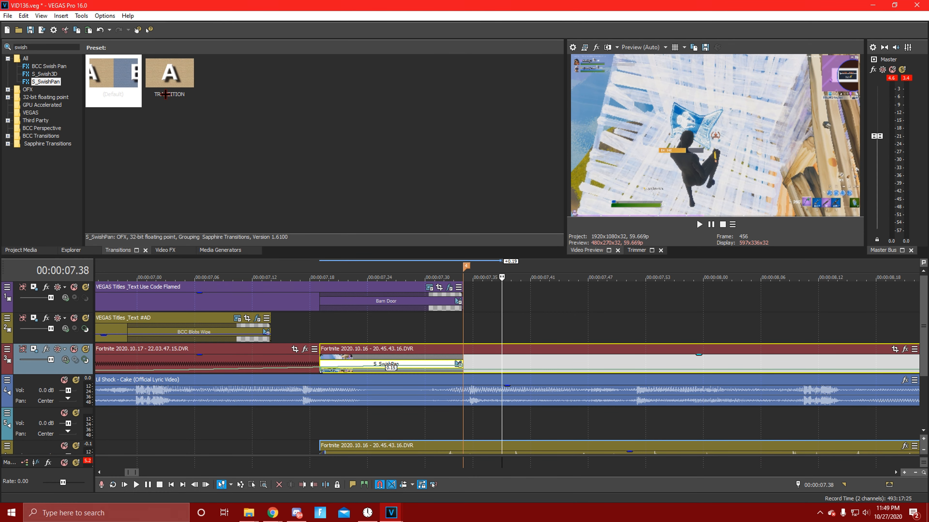
drag(165, 94, 450, 372)
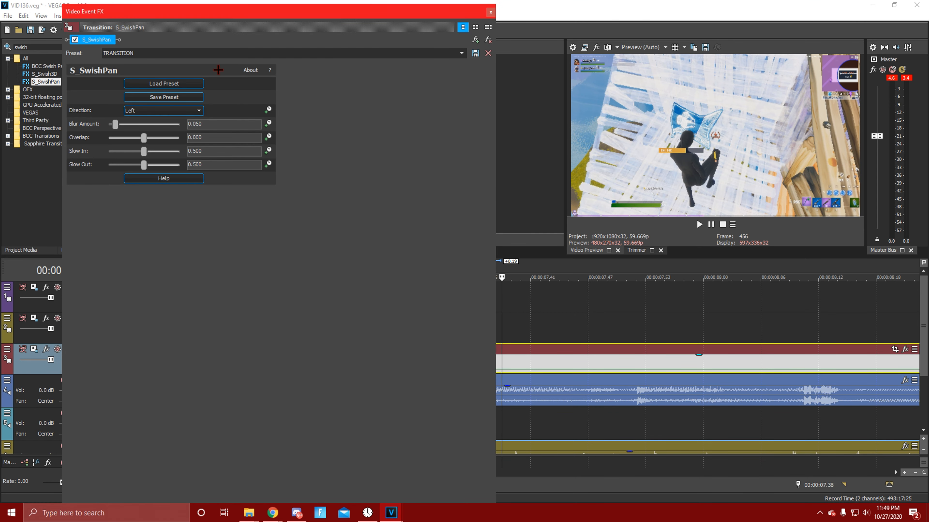
click(160, 113)
click(281, 117)
click(491, 12)
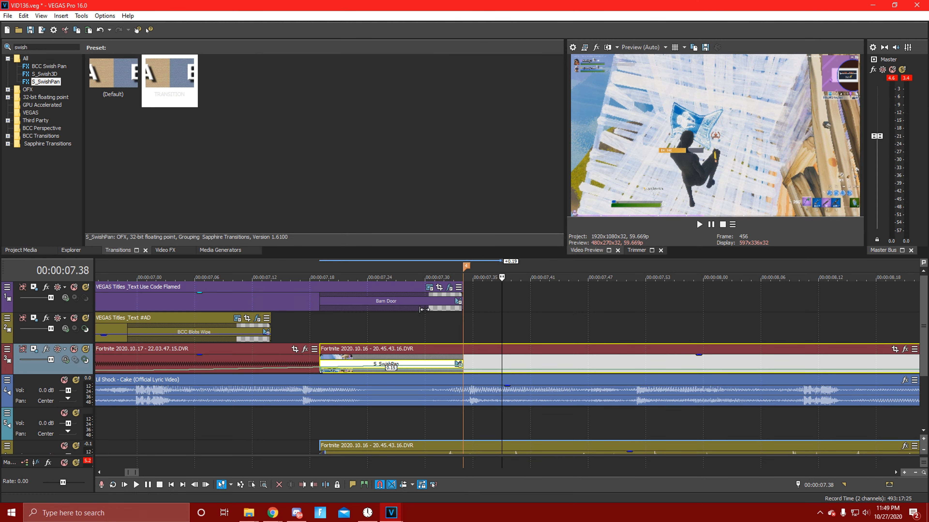
Examine the swish pan between the last cinematic clip and the gameplay clip frame by frame.
click(334, 340)
key(Right)
key(Right)
key(Right)
key(Right)
key(Right)
key(Right)
key(Right)
key(Right)
key(Right)
key(Right)
key(Right)
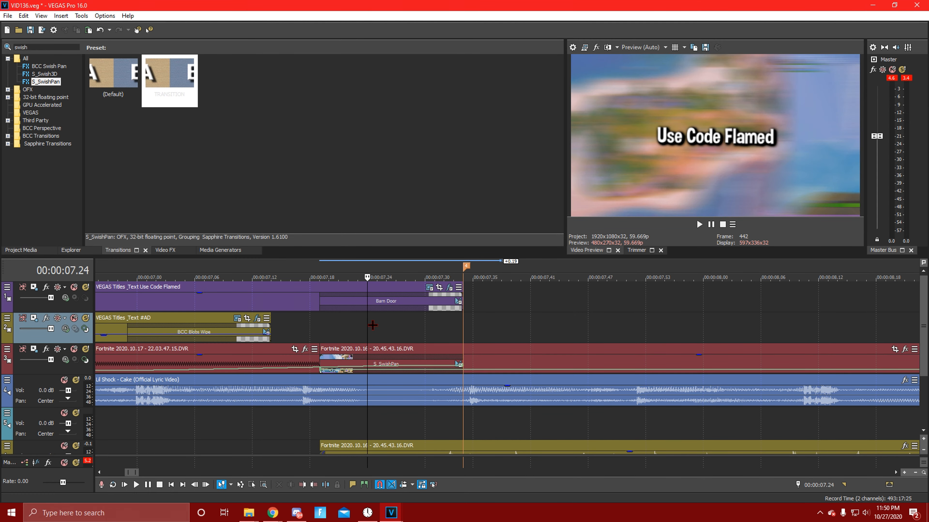
Play back the timeline from the swish pan transition through the last gameplay clip.
scroll(372, 325, down, 5)
key(space)
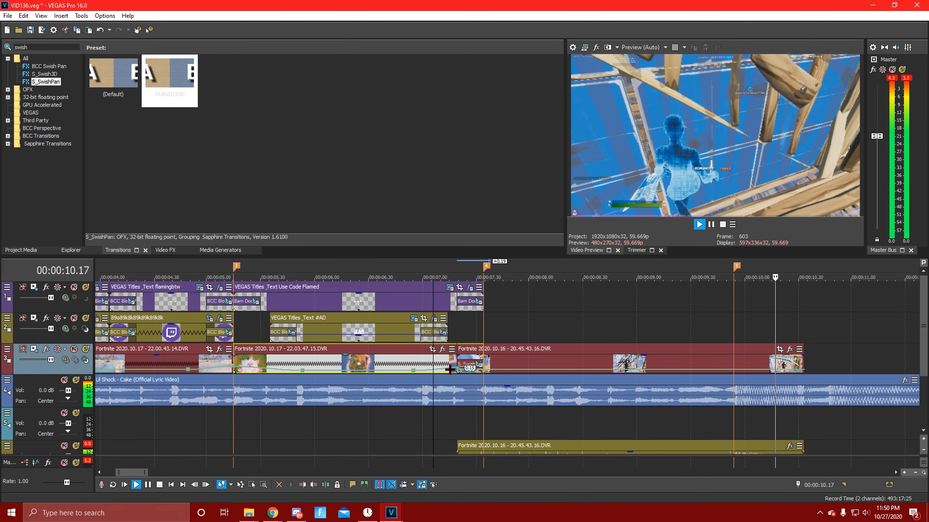
key(space)
Add a velocity envelope to the last gameplay clip, Fortnite 2020.10.16 - 20.45.43.16.DVR.
click(735, 367)
scroll(727, 373, up, 6)
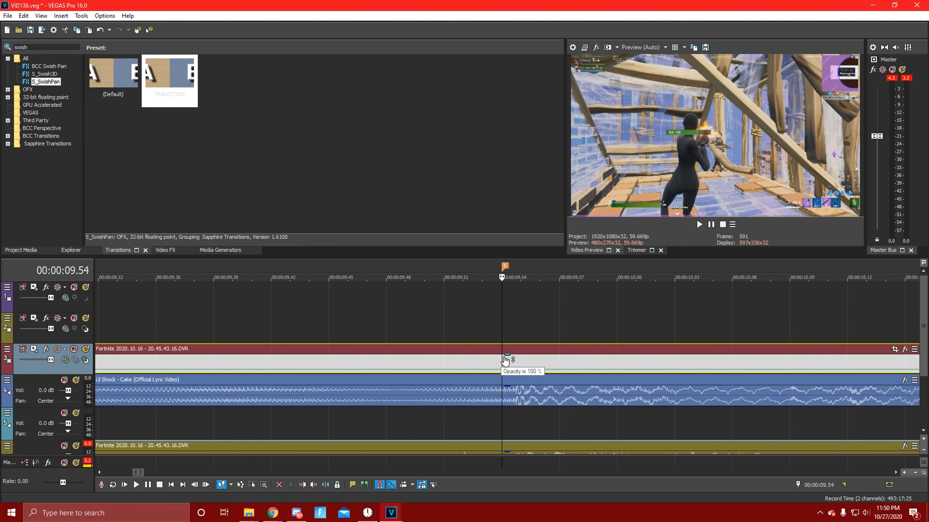
scroll(512, 364, down, 3)
right_click(539, 364)
mouse_move(622, 401)
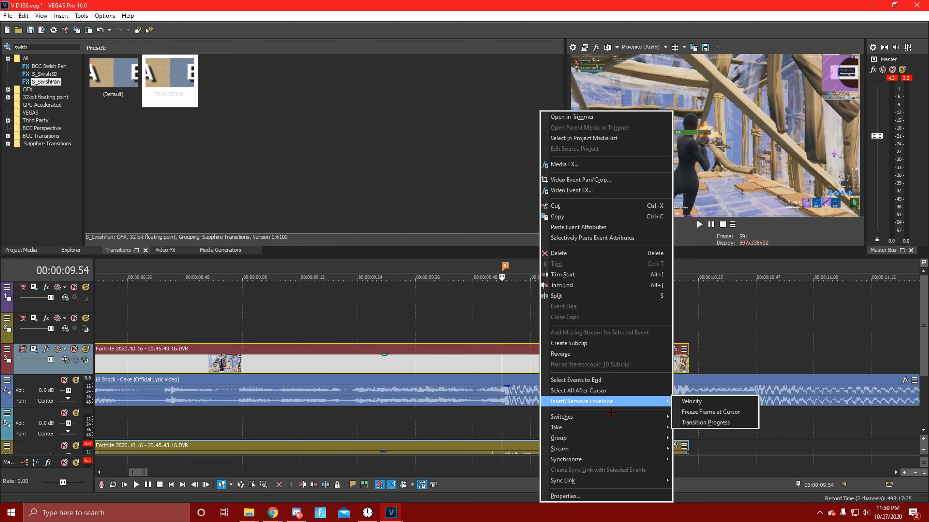
click(690, 401)
scroll(519, 381, up, 6)
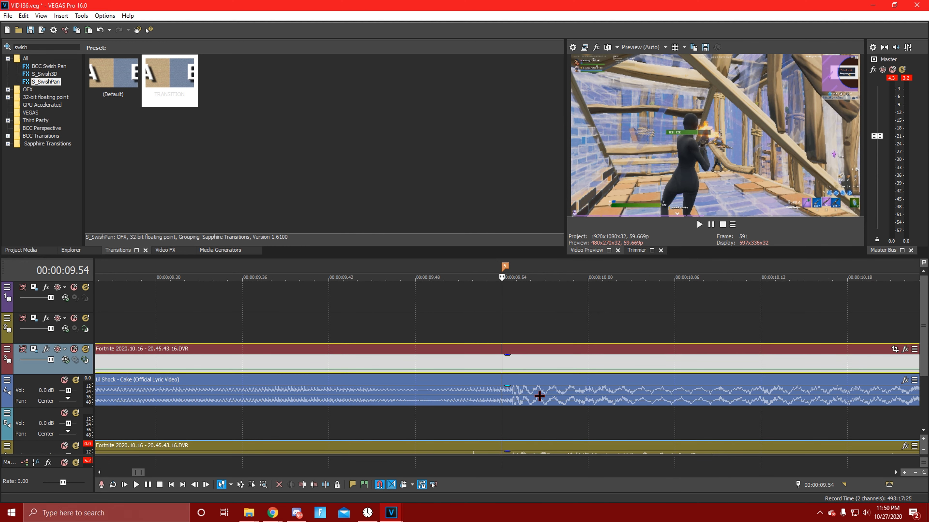
Add a velocity point on the clip's envelope at the 00:00:09.54 marker.
double_click(507, 370)
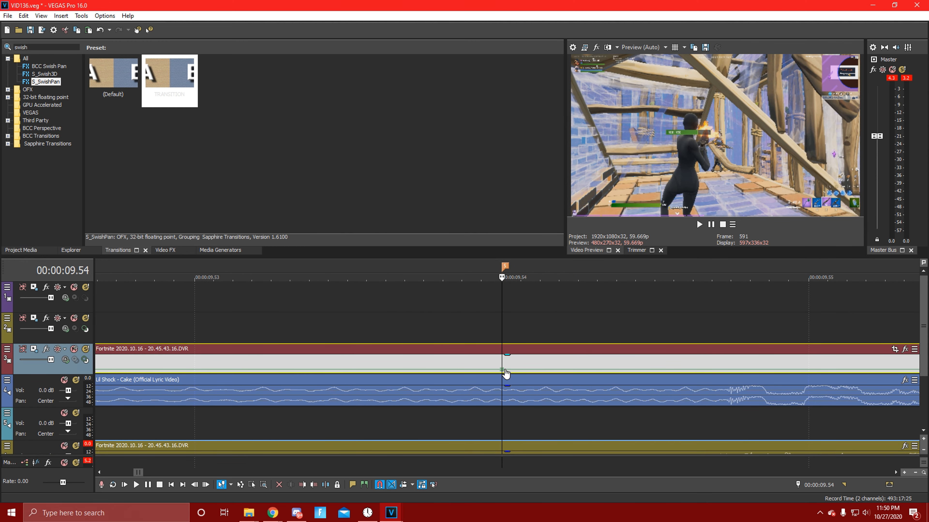
scroll(506, 374, down, 3)
scroll(506, 373, up, 3)
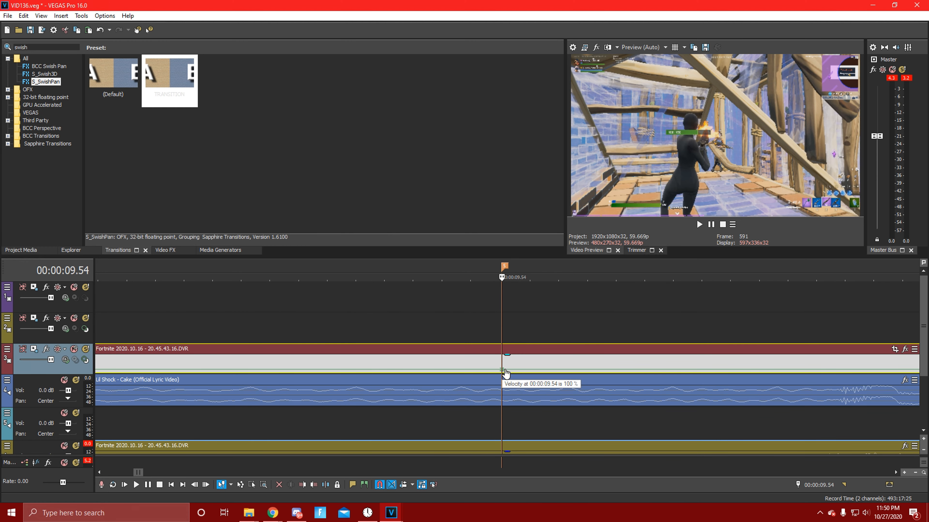
scroll(381, 379, down, 3)
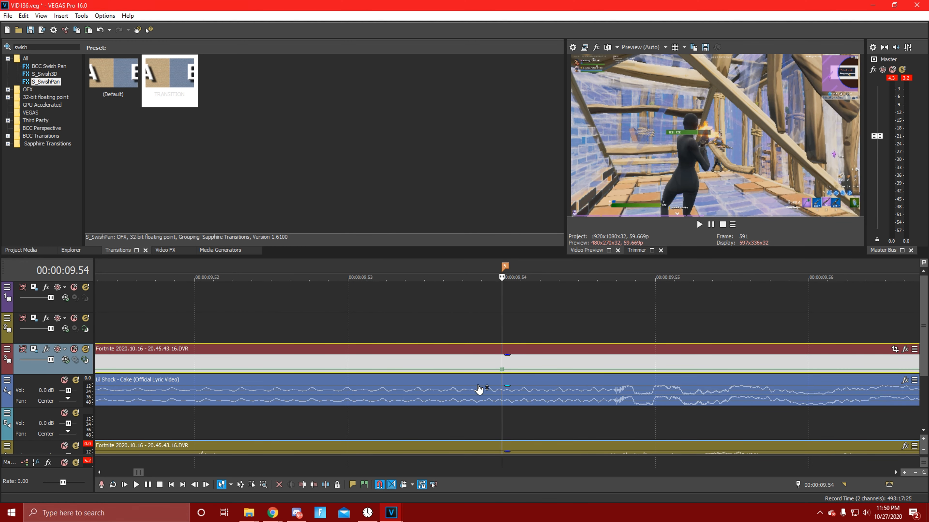
Add a velocity point five frames after the marker, at 00:00:09.59.
scroll(480, 389, down, 1)
key(Right)
key(Right)
key(Right)
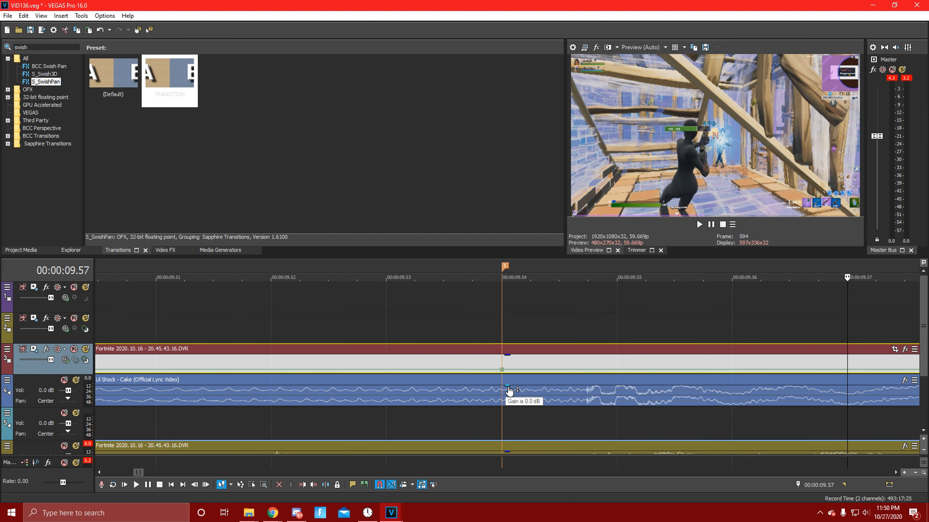
key(Right)
key(Right)
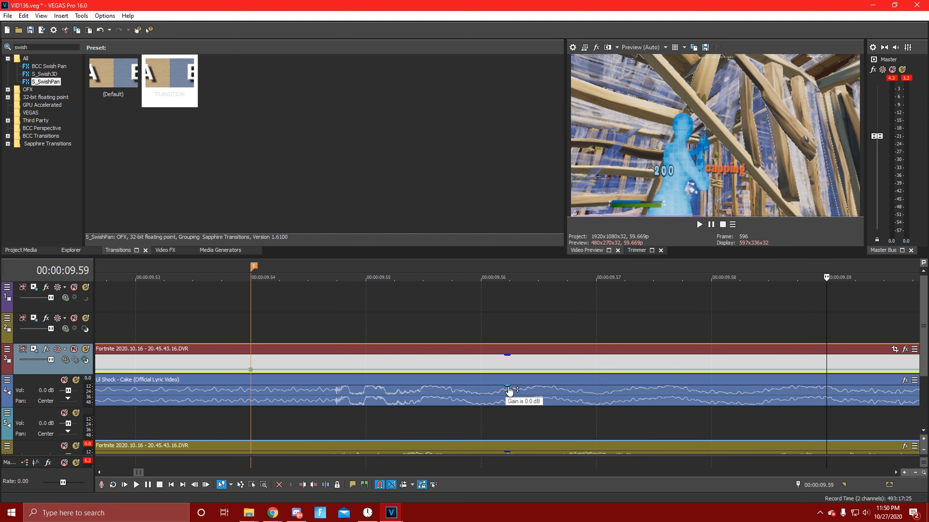
double_click(829, 370)
Add a velocity point four frames before the marker, at 00:00:09.50.
click(260, 370)
key(Left)
key(Left)
key(Left)
key(Left)
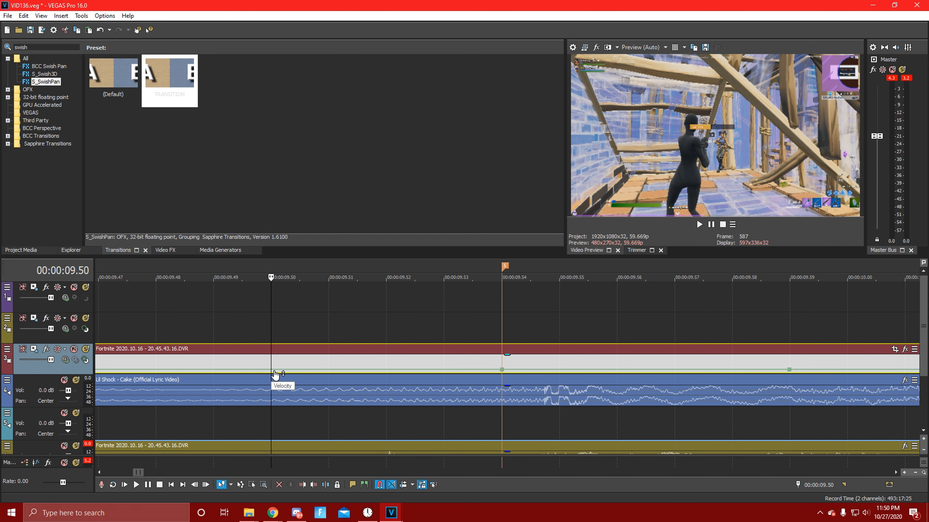
Set the velocity point at the 00:00:09.54 marker to 175 %.
right_click(506, 373)
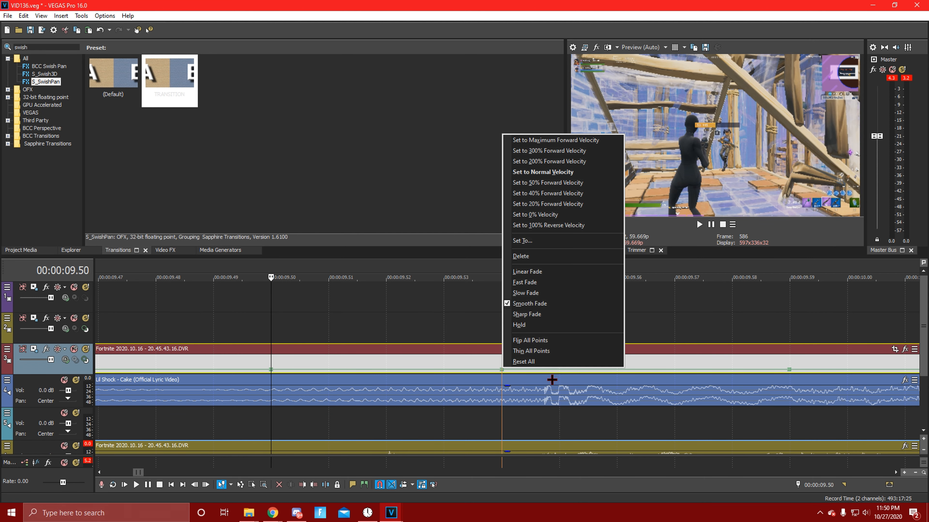
click(563, 163)
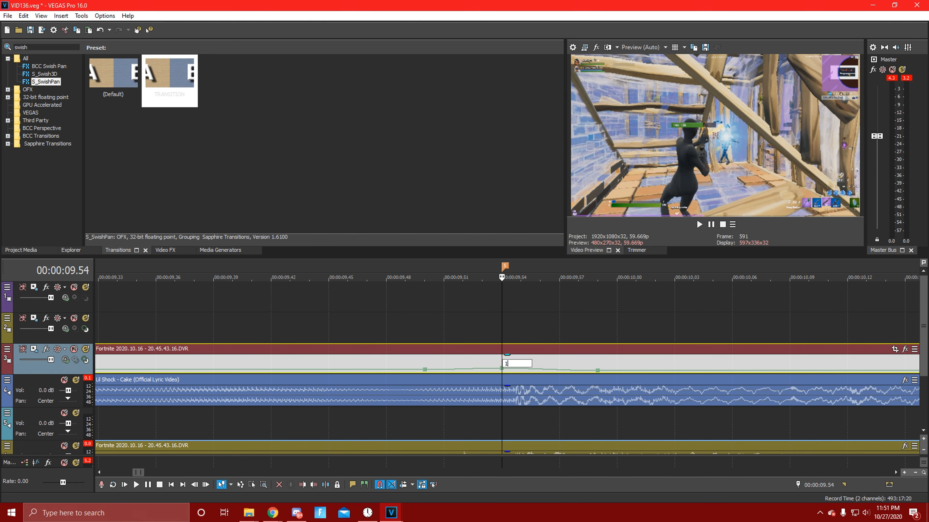
key(Return)
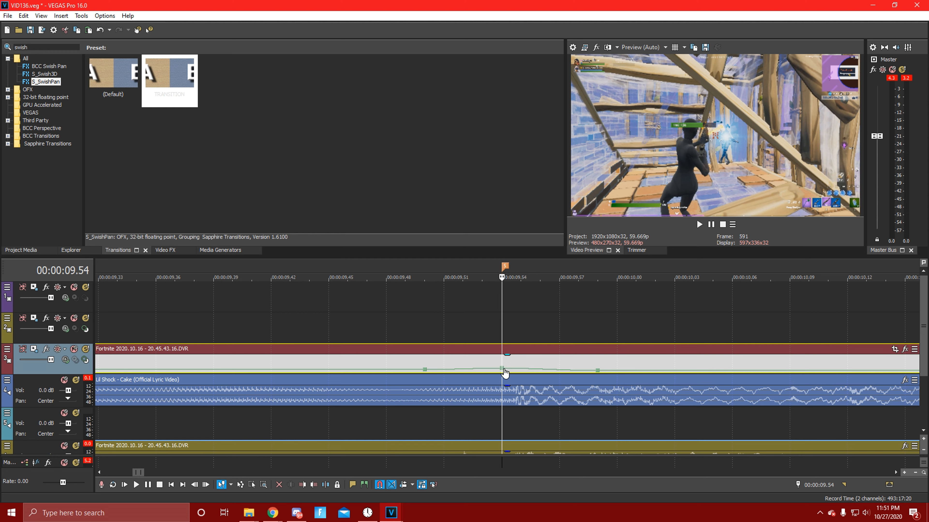
right_click(505, 373)
click(532, 252)
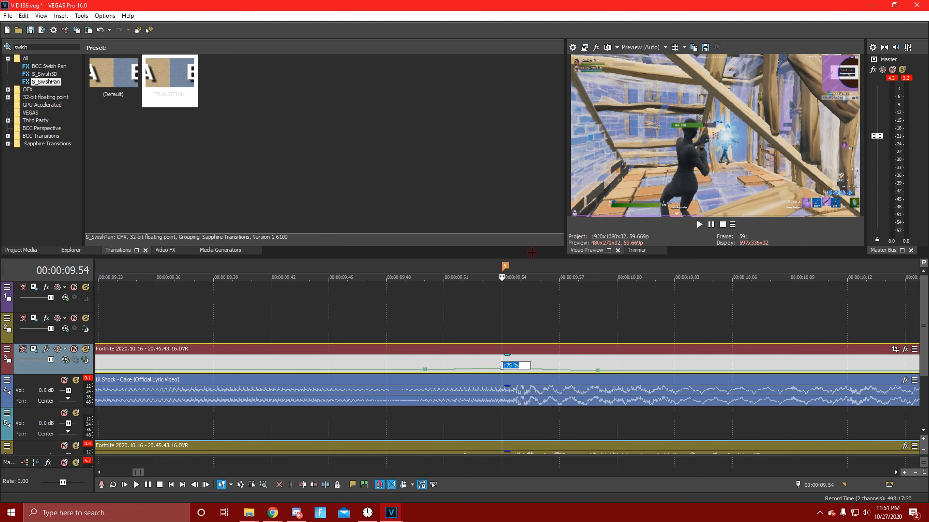
key(Return)
Play back the section around the 00:00:09.54 marker repeatedly to check the velocity change.
scroll(526, 372, up, 4)
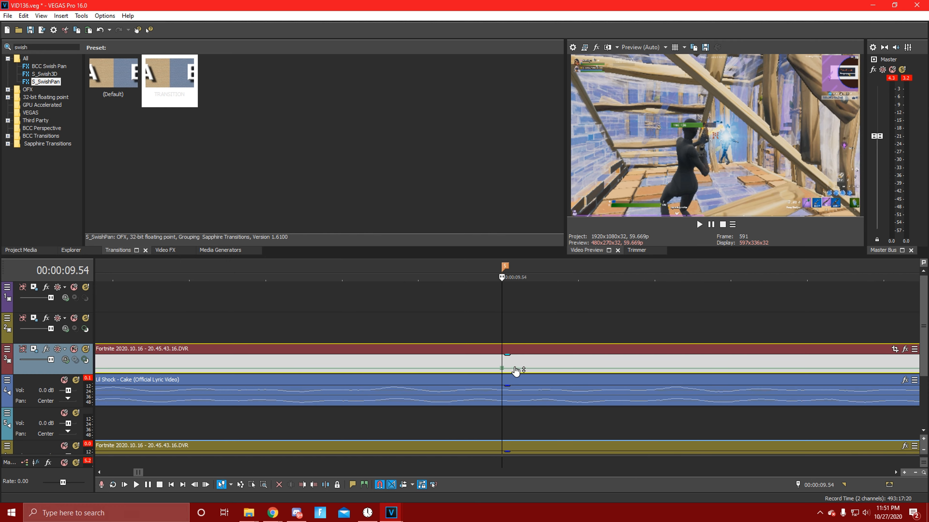
scroll(503, 371, down, 5)
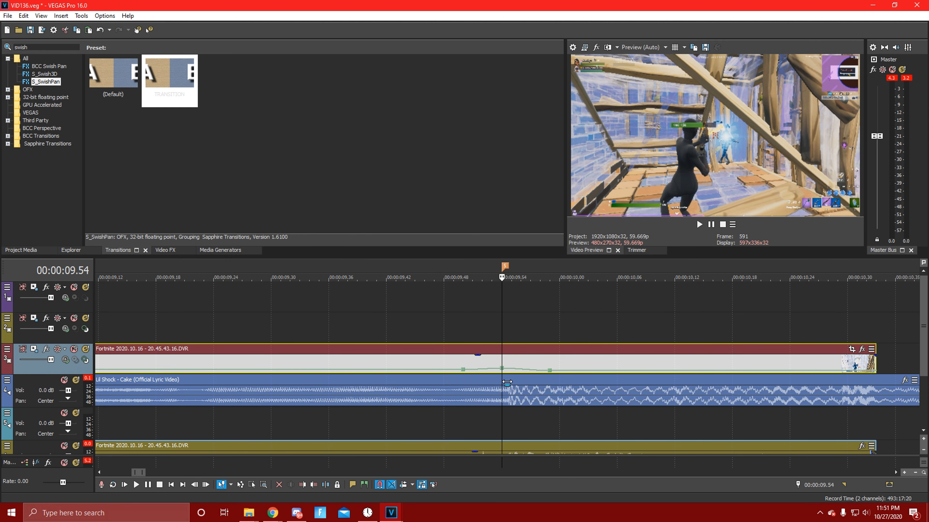
scroll(438, 377, down, 3)
click(358, 369)
key(space)
key(space)
click(458, 366)
click(480, 366)
click(469, 366)
click(423, 367)
scroll(424, 367, down, 1)
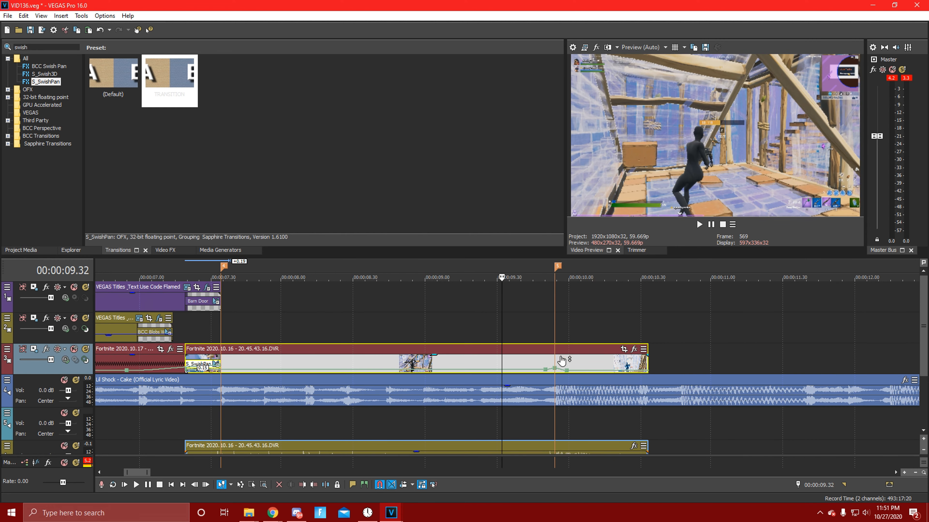
scroll(615, 366, up, 3)
scroll(588, 351, down, 1)
key(space)
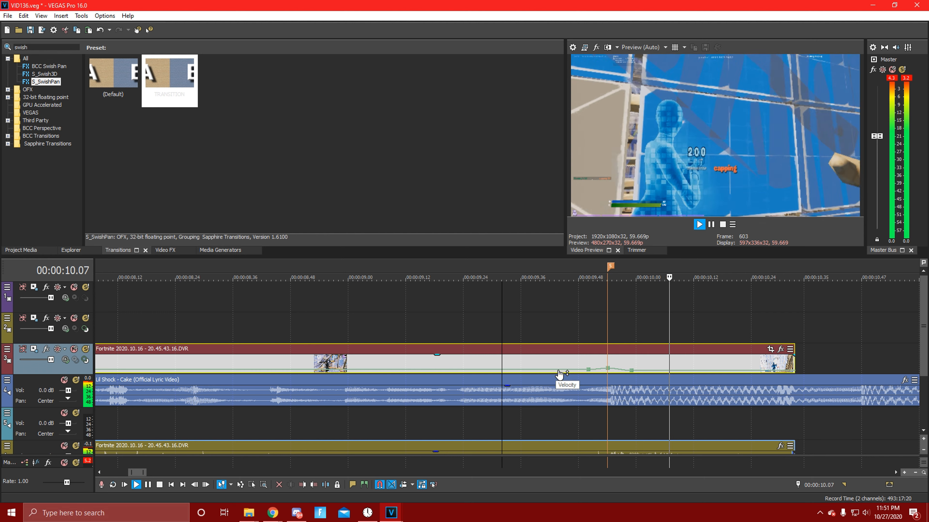
key(space)
key(space)
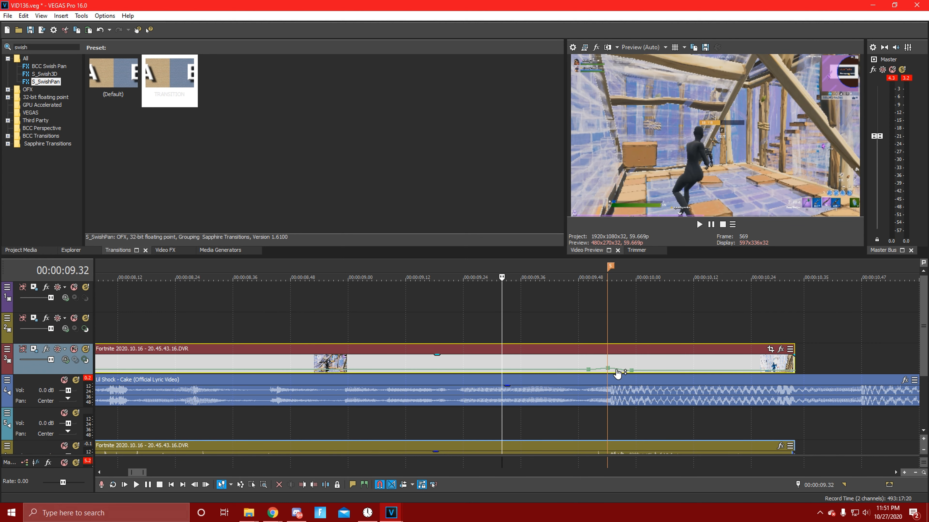
Try splitting the last gameplay clip at the 00:00:09.54 marker, and undo the split.
scroll(520, 373, down, 6)
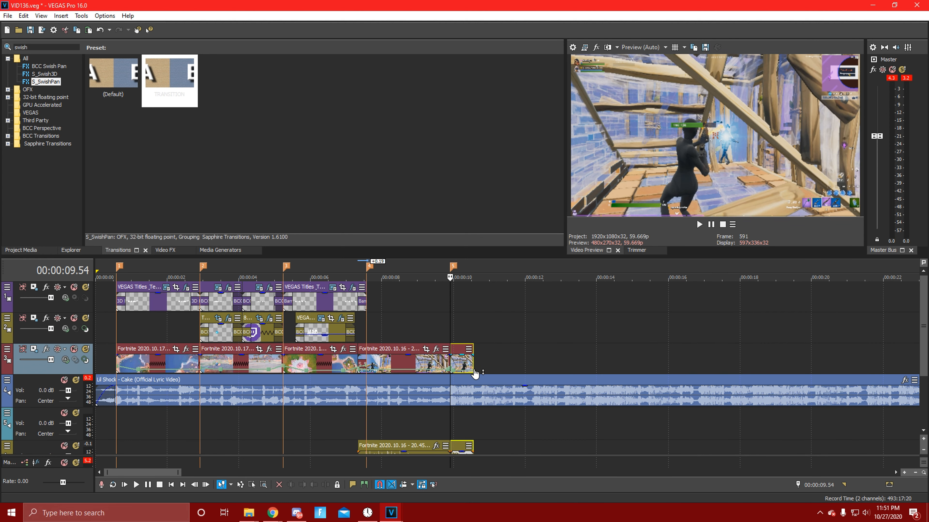
key(ctrl+z)
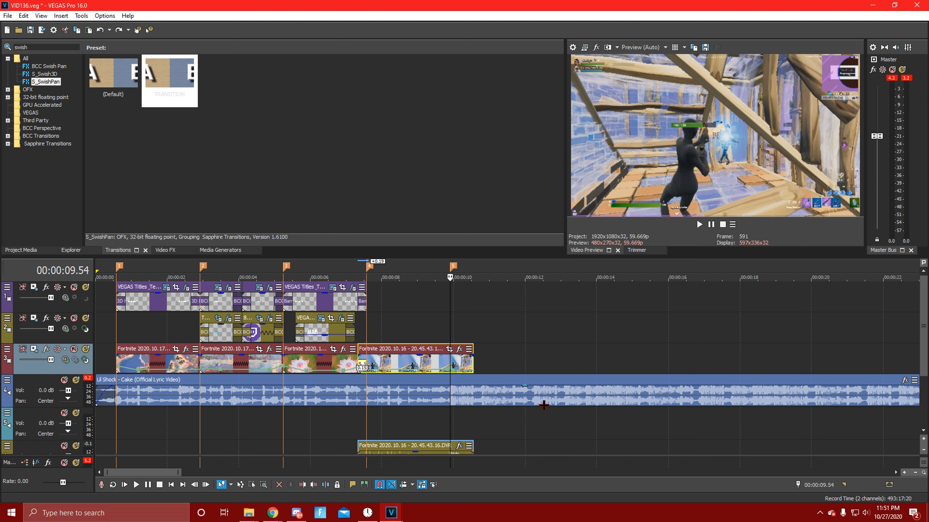
Listen for the next beat in the song and place a marker on it at 00:00:12.14.
key(space)
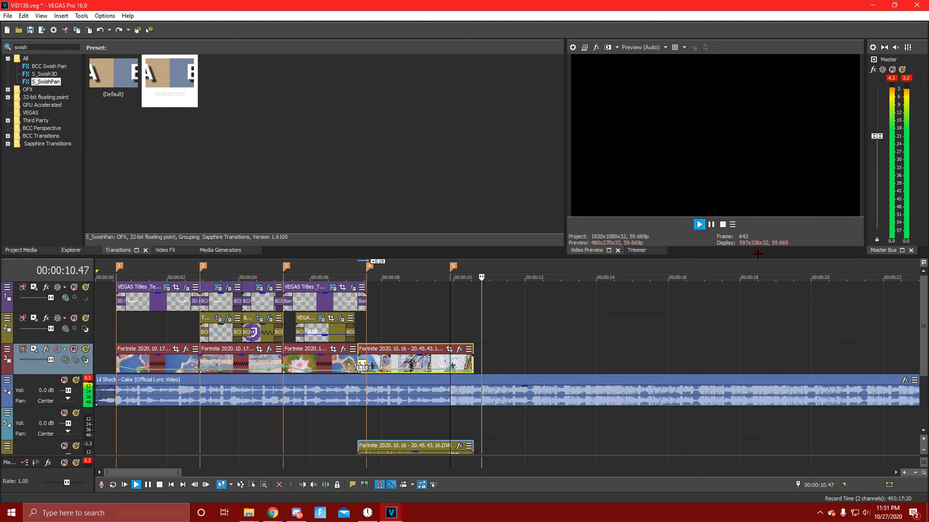
key(space)
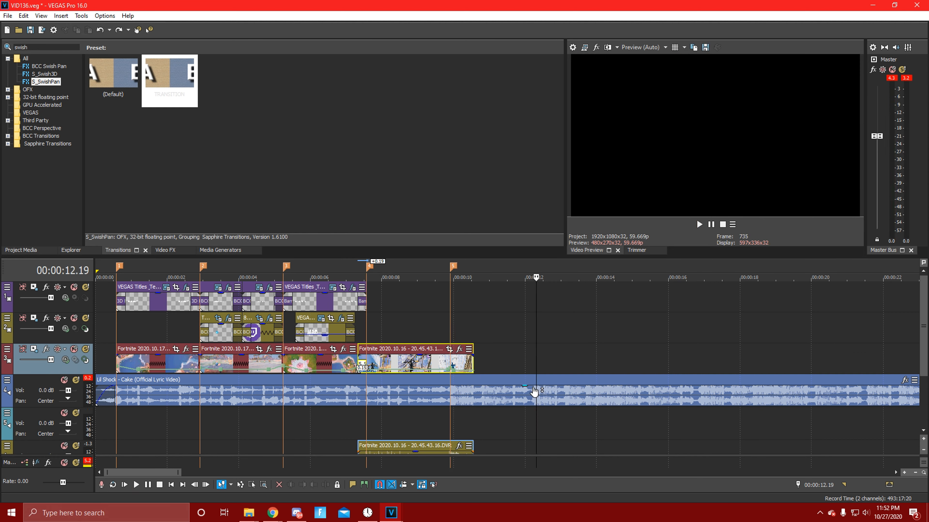
click(539, 399)
click(532, 402)
scroll(529, 413, up, 9)
click(552, 404)
click(579, 400)
click(610, 400)
click(592, 403)
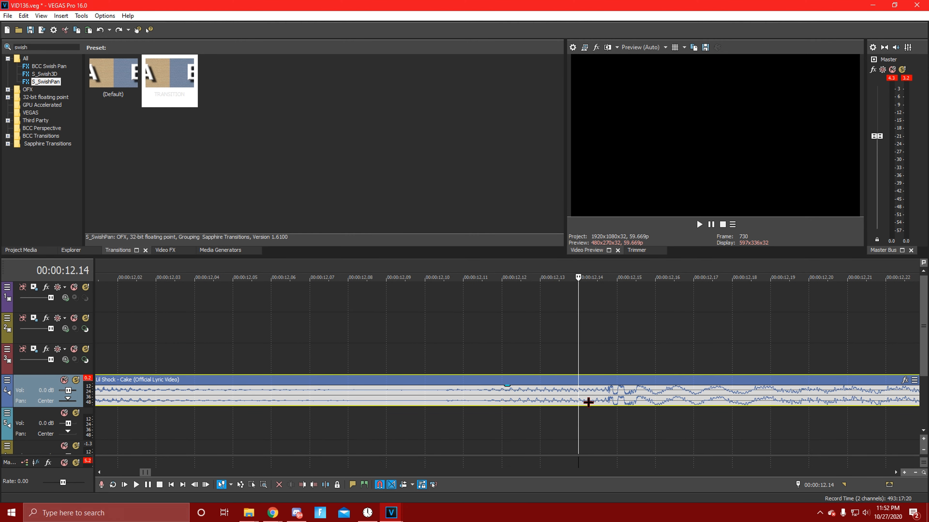
scroll(549, 402, down, 10)
Try adjusting the end of the last gameplay clip, play it back from the 00:00:09.54 marker, and undo the change.
click(369, 376)
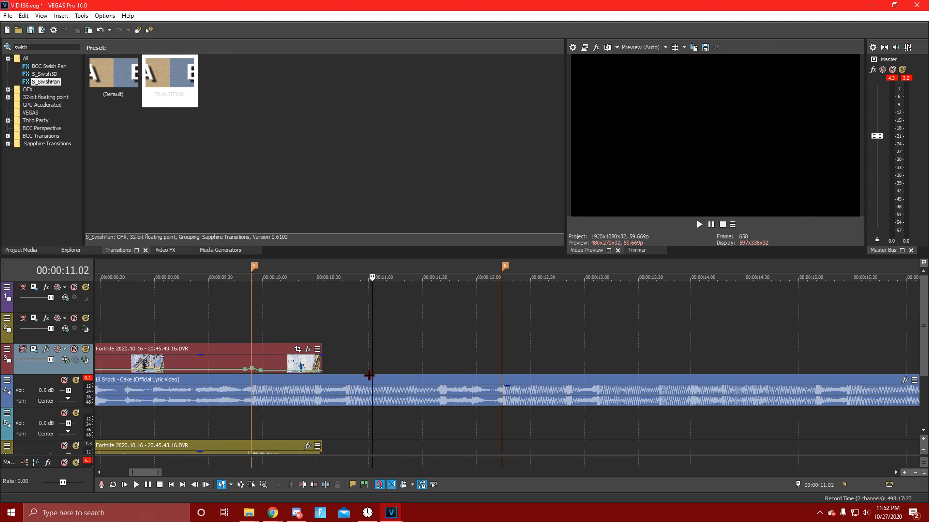
scroll(489, 368, down, 3)
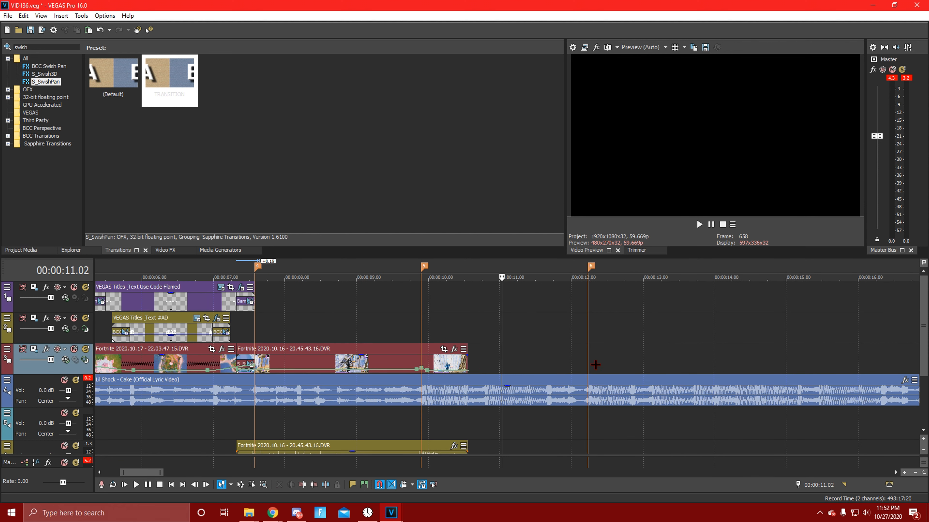
click(469, 369)
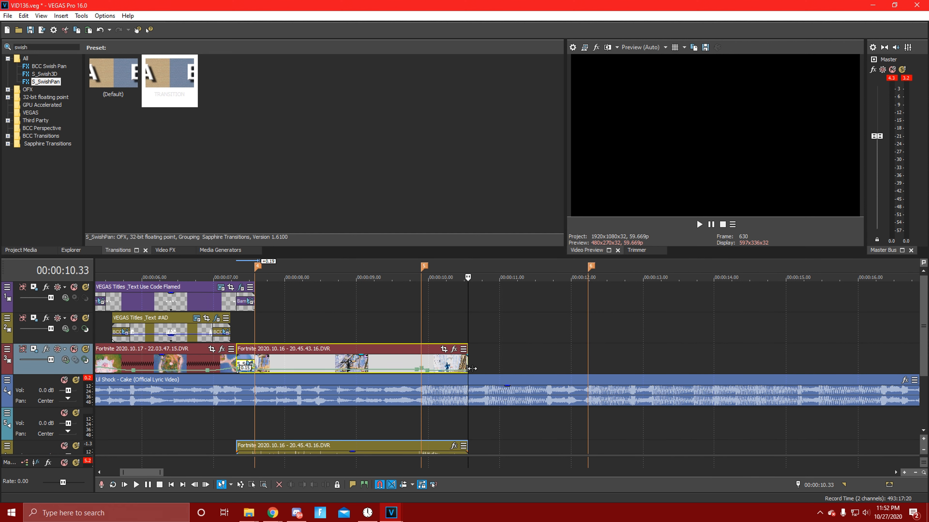
click(423, 368)
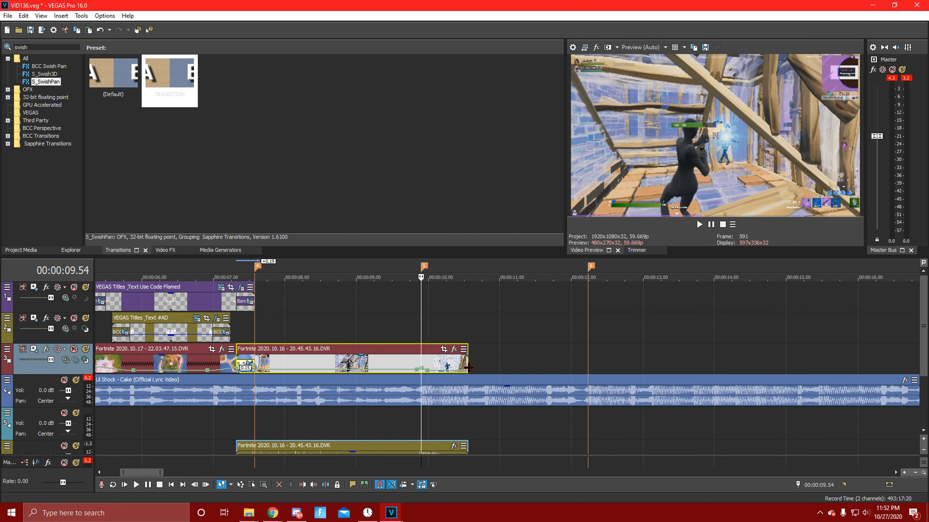
click(599, 365)
click(448, 372)
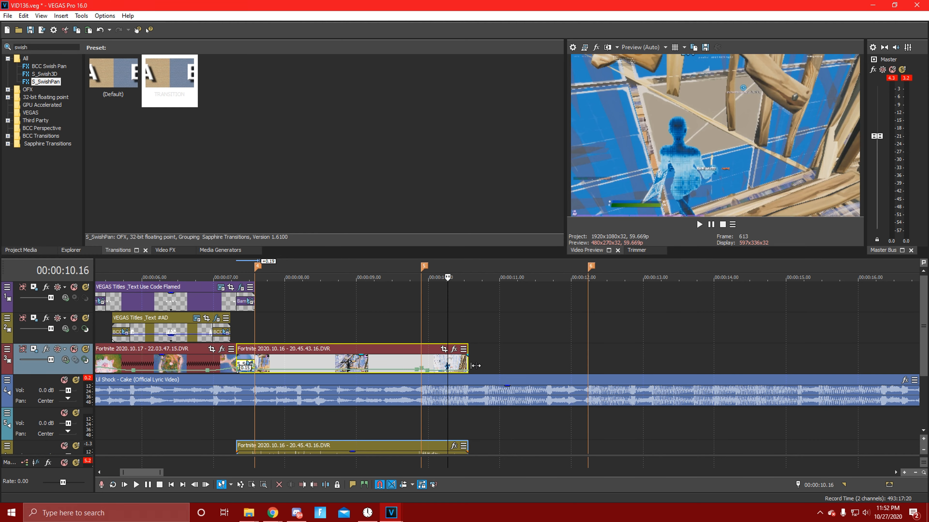
drag(475, 366, 474, 367)
click(457, 369)
click(421, 367)
key(space)
scroll(421, 367, up, 4)
key(space)
key(ctrl+z)
Split the last gameplay clip at the 00:00:09.54 marker.
click(230, 367)
scroll(230, 367, up, 5)
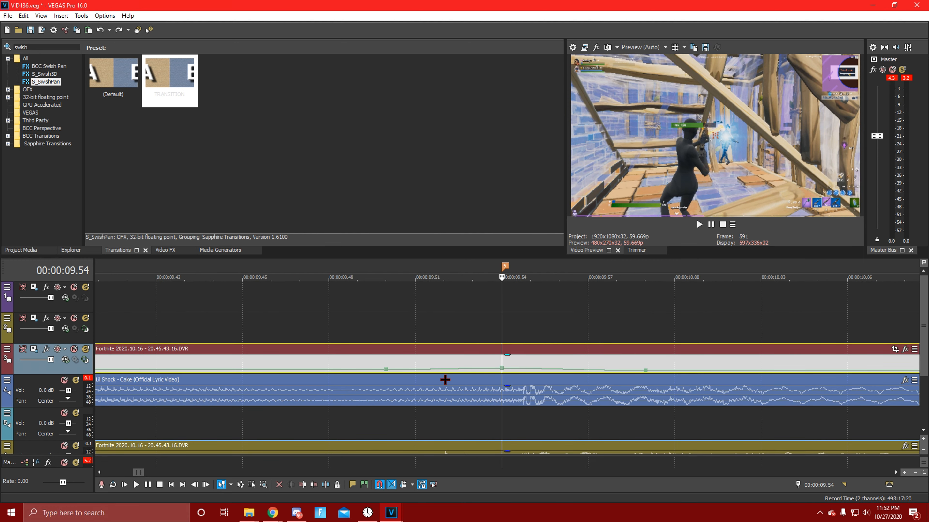
scroll(512, 371, down, 5)
key(s)
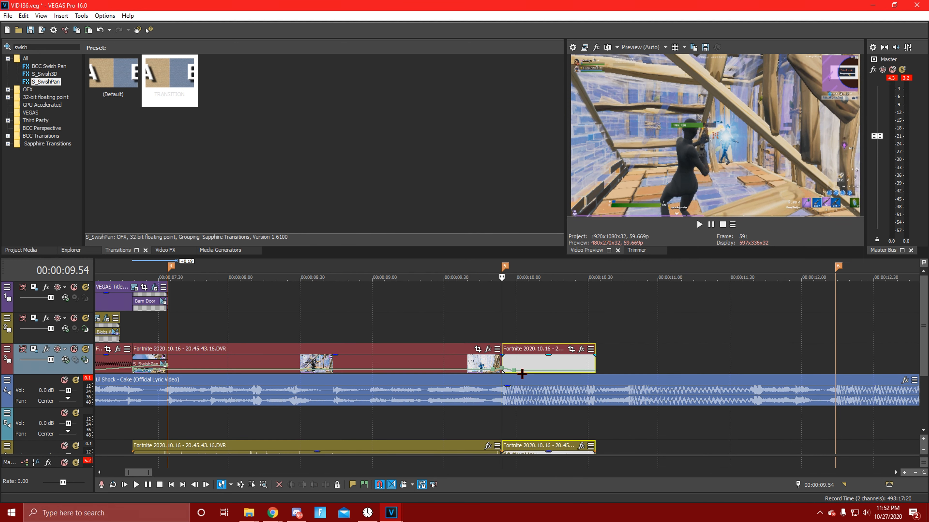
Zoom in the clip piece after the split by shrinking its pan/crop frame to about 1,792 × 1,008, centered.
click(554, 362)
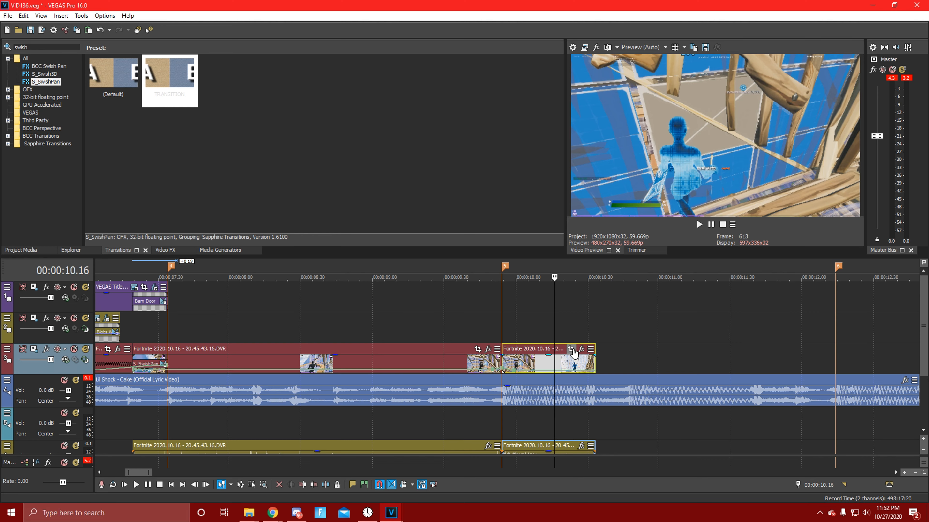
click(571, 350)
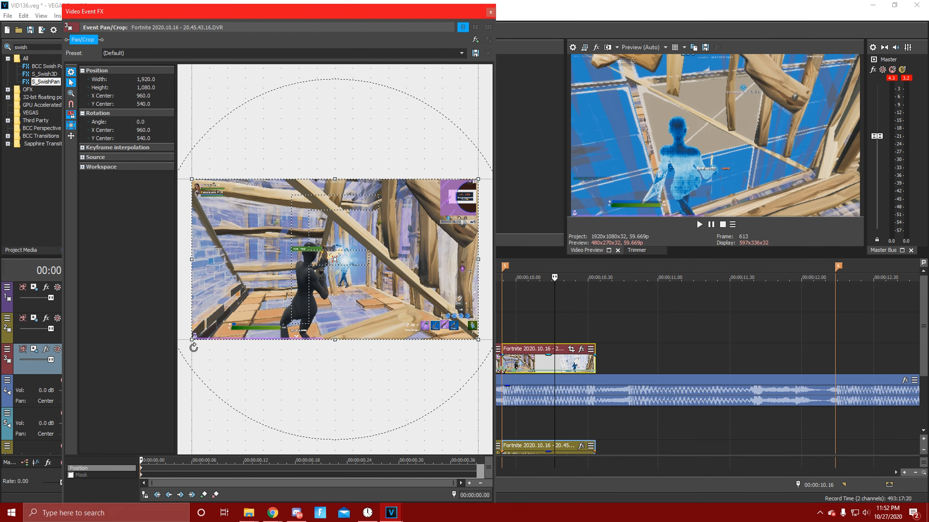
drag(197, 345, 205, 343)
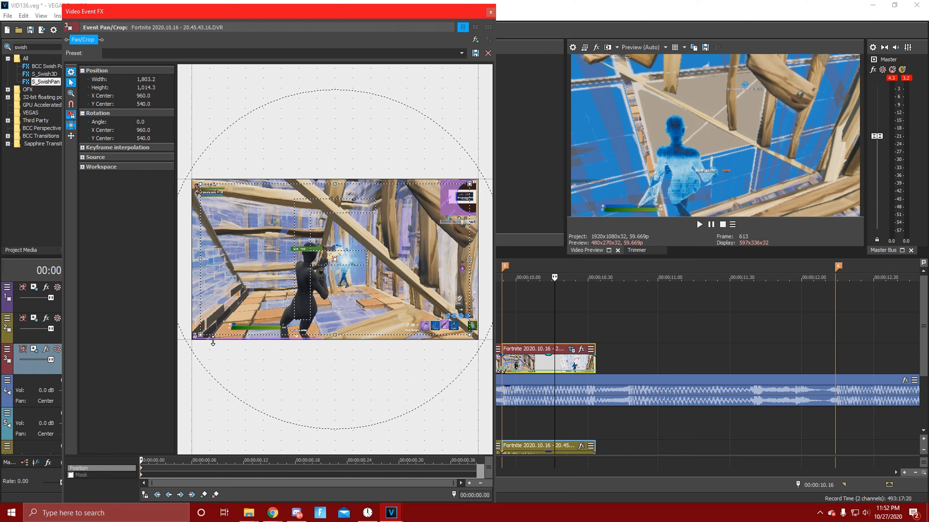
drag(204, 339, 205, 339)
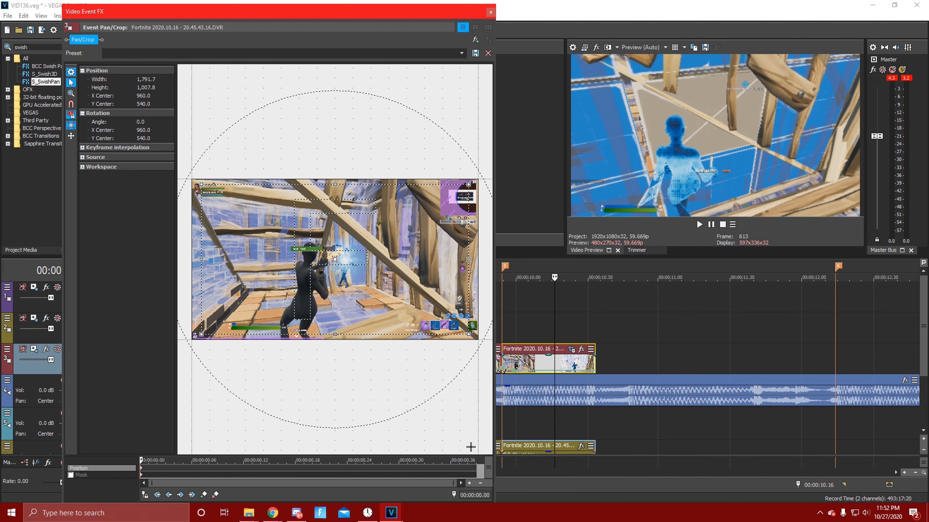
Close the pan/crop settings and play back the zoomed clip piece from before the 00:00:09.54 marker.
click(484, 474)
click(491, 12)
click(432, 328)
key(space)
click(512, 371)
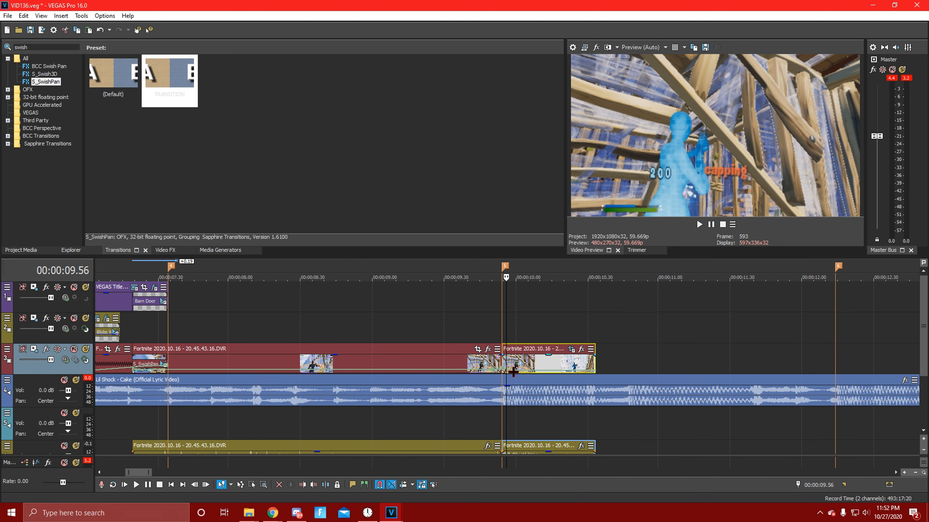
Search the video effects for "shake" and apply the S_Shake preset BEST SHAKE to the last gameplay clip piece.
click(47, 49)
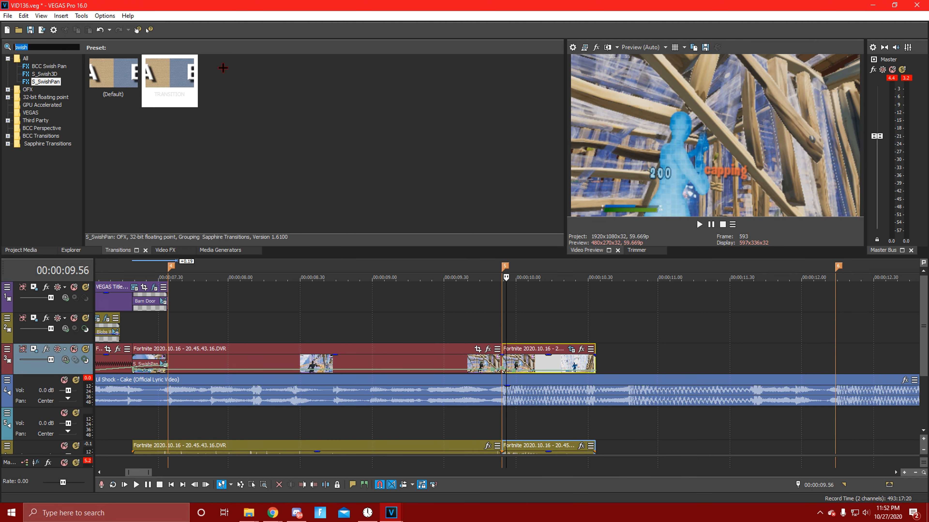
text(shake)
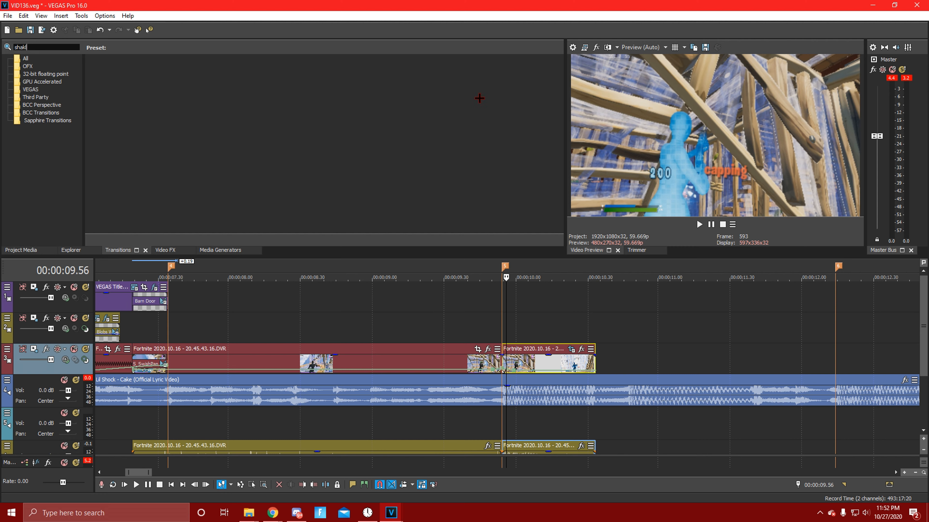
click(165, 250)
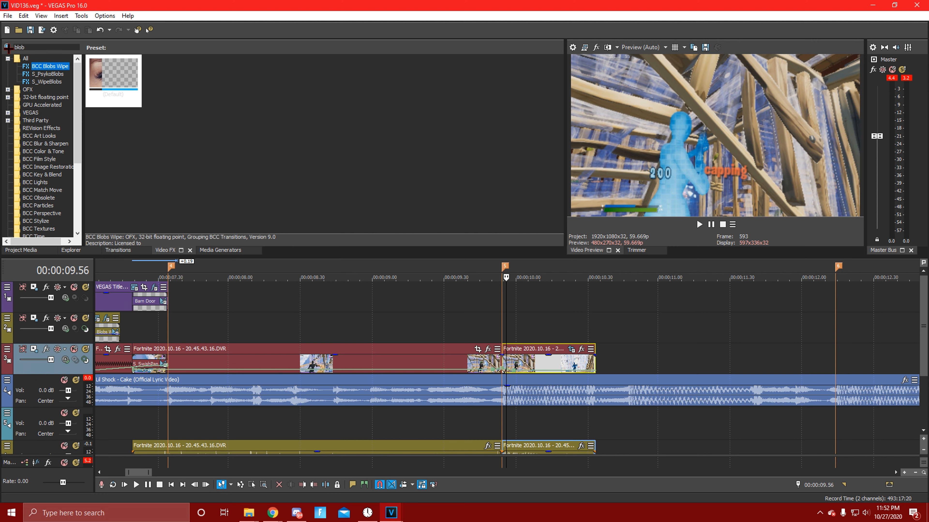
text(sha,le)
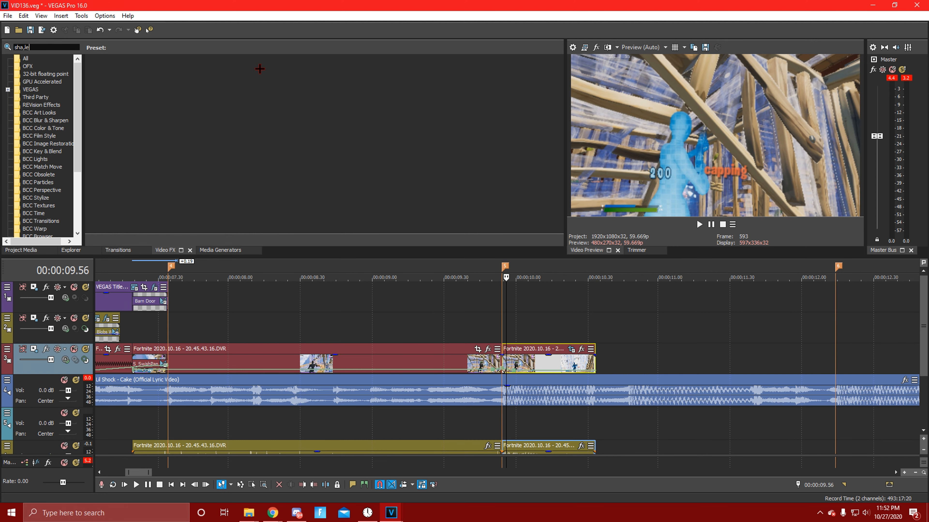
key(BackSpace)
key(BackSpace)
key(BackSpace)
text(k)
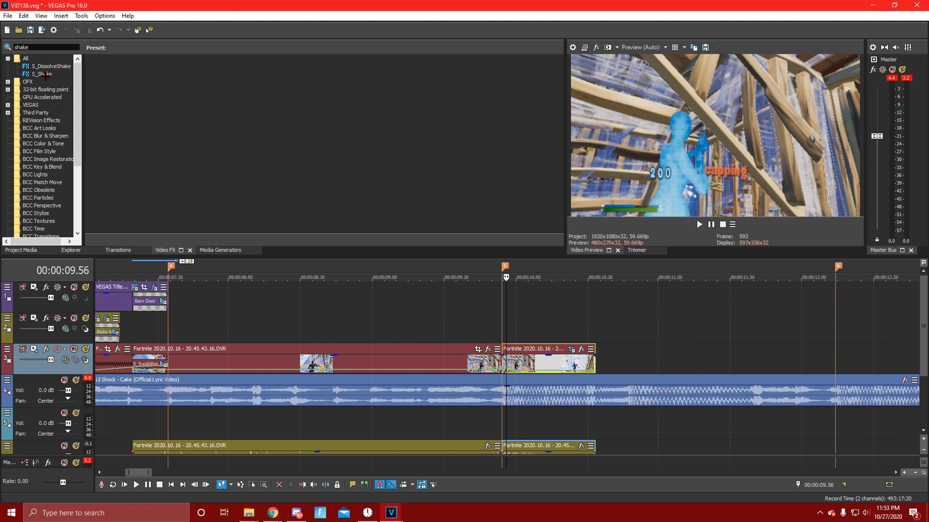
click(45, 75)
drag(187, 85, 551, 360)
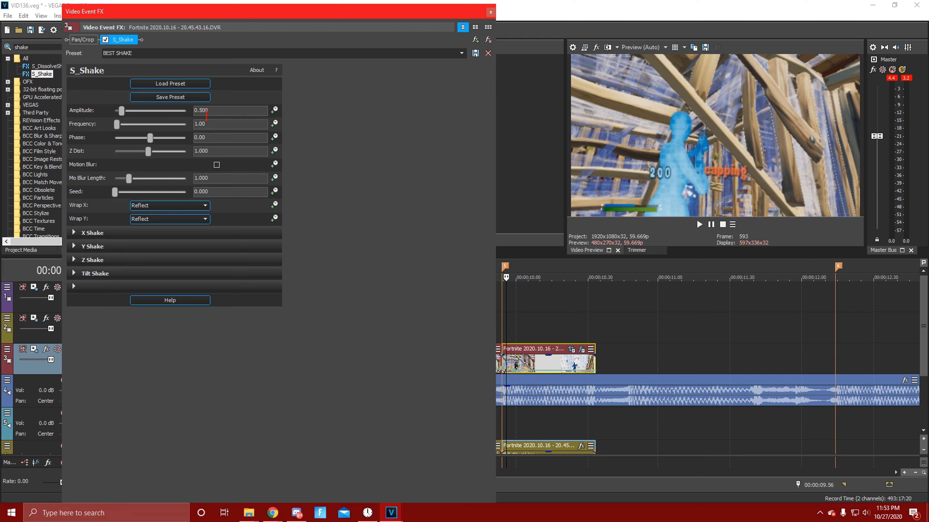
Examine the S_Shake settings, including the X, Y, Z and Tilt Shake groups and the crop values.
click(77, 234)
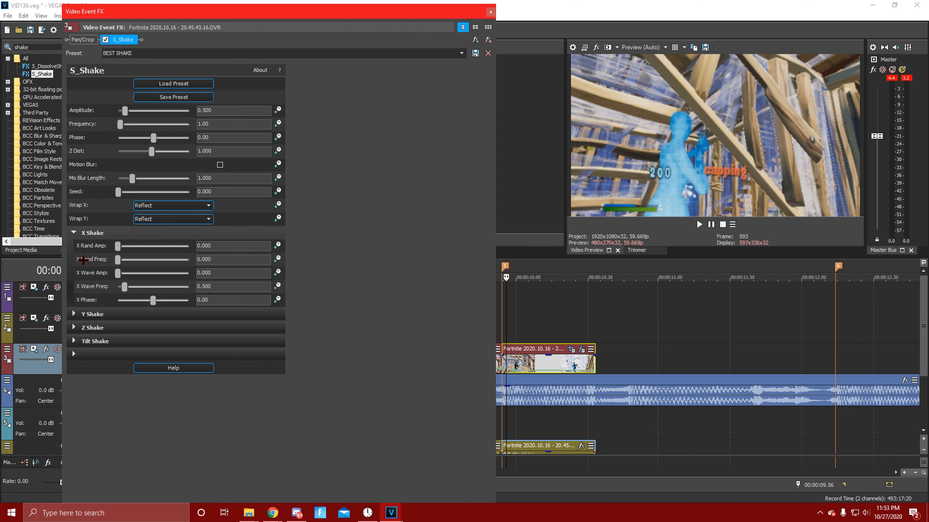
click(85, 317)
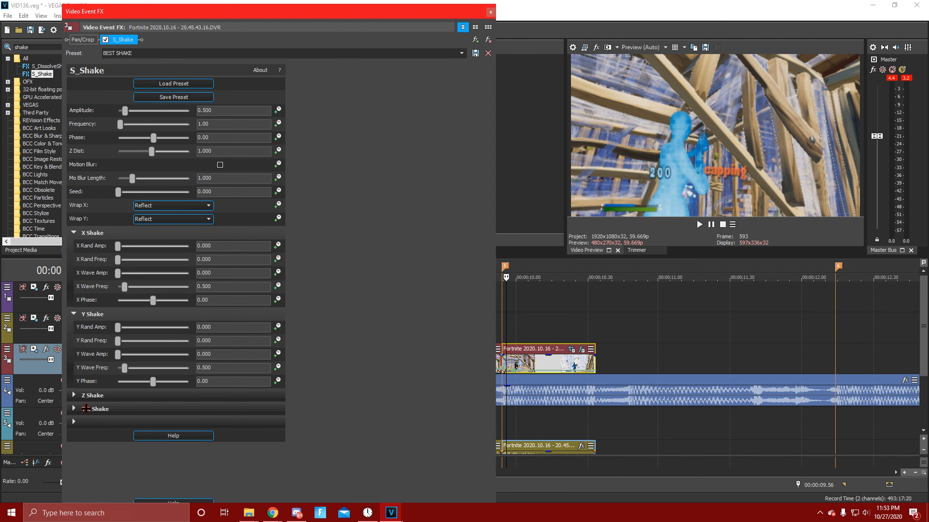
click(85, 398)
scroll(93, 456, down, 1)
click(81, 474)
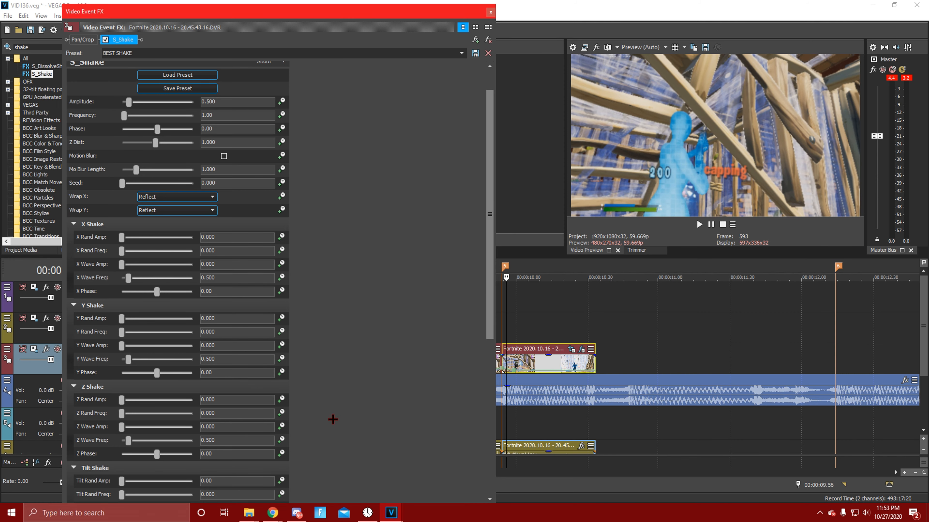
scroll(365, 413, down, 3)
click(83, 482)
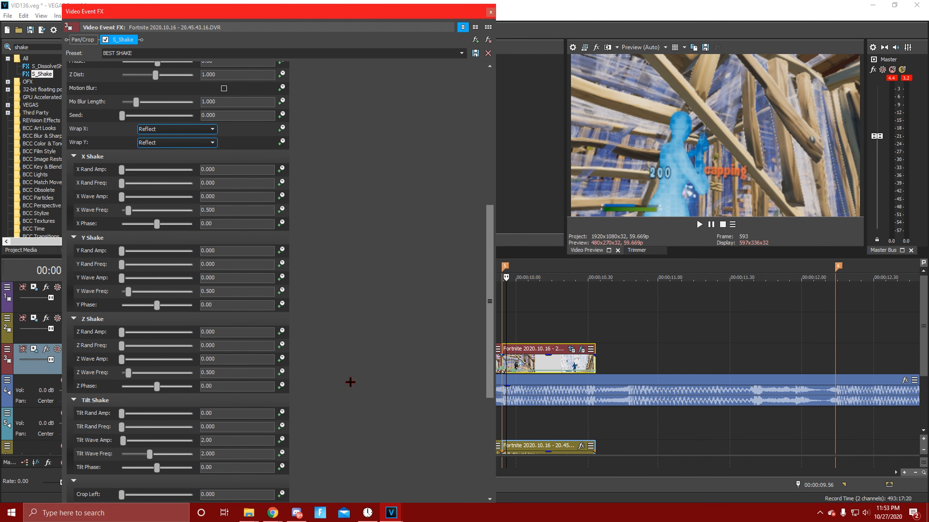
scroll(336, 390, down, 2)
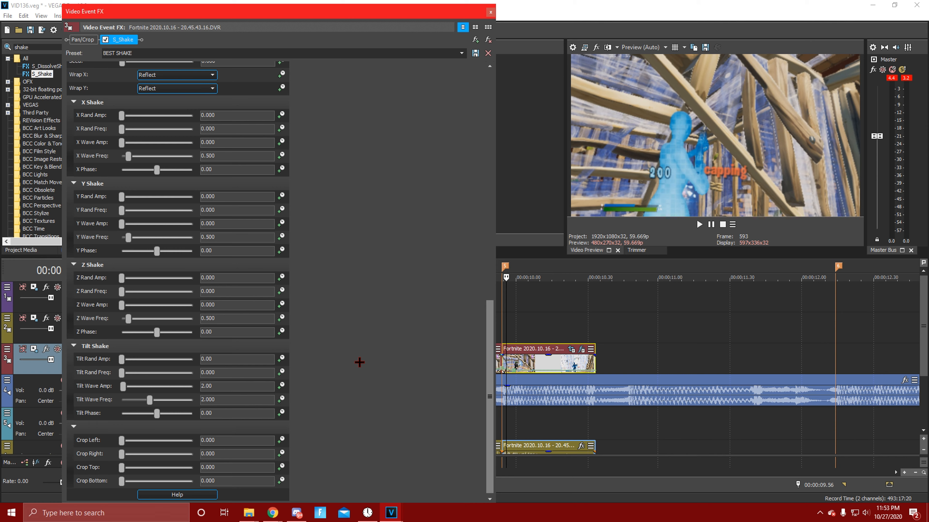
scroll(360, 362, up, 1)
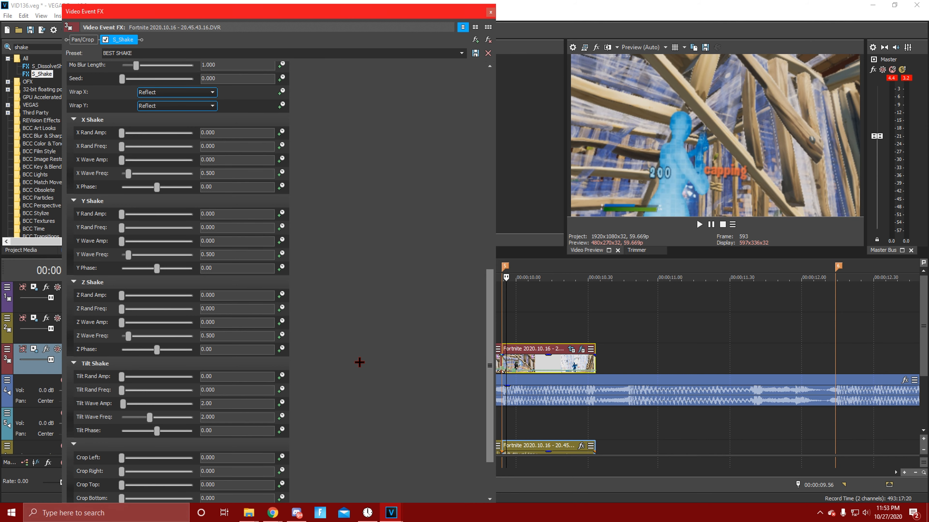
scroll(359, 362, up, 1)
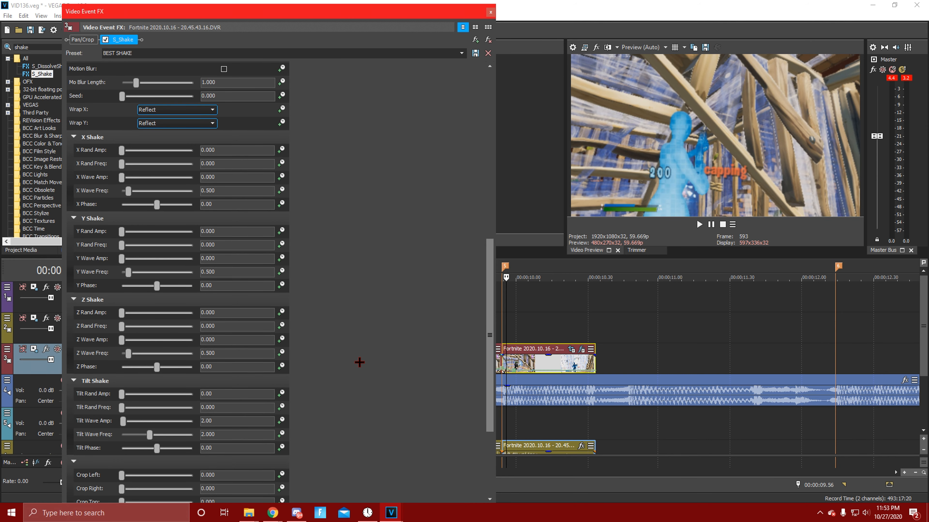
scroll(359, 362, up, 1)
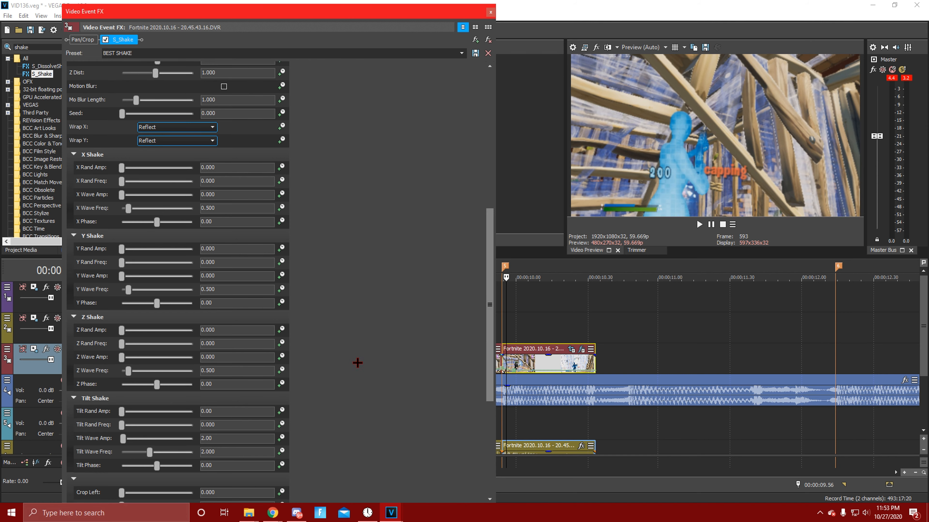
scroll(356, 363, up, 3)
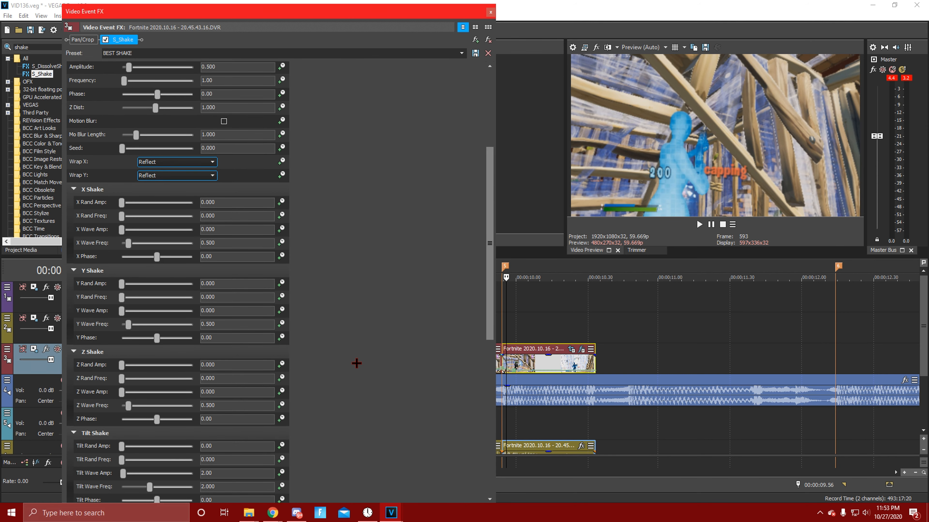
scroll(357, 363, up, 2)
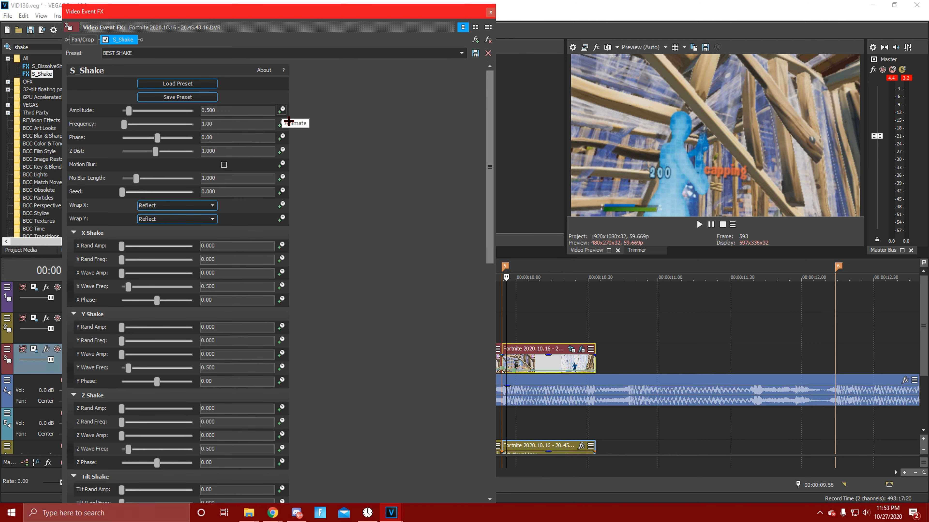
Animate the shake's Amplitude so it reaches 0.000 at the end of the clip piece, and close the effect settings.
click(282, 110)
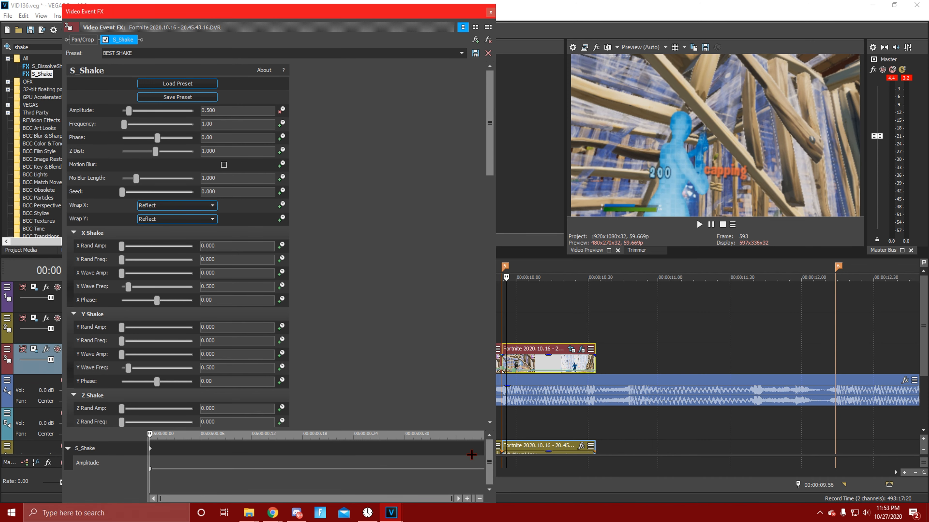
drag(471, 454, 567, 447)
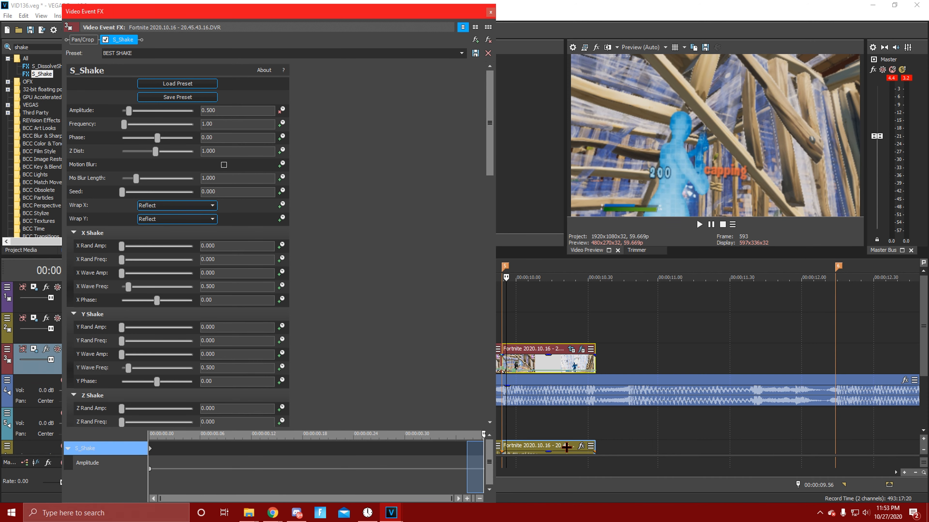
drag(129, 110, 119, 111)
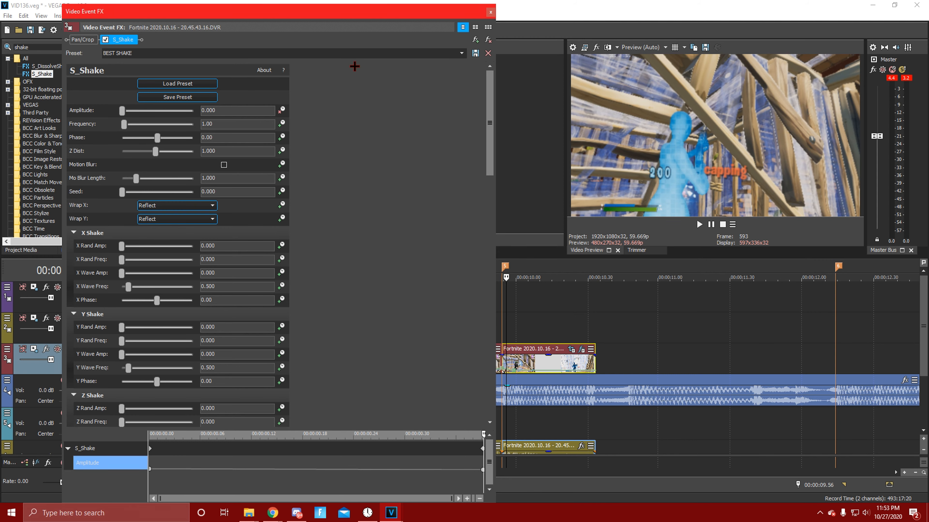
click(313, 461)
click(209, 460)
click(380, 467)
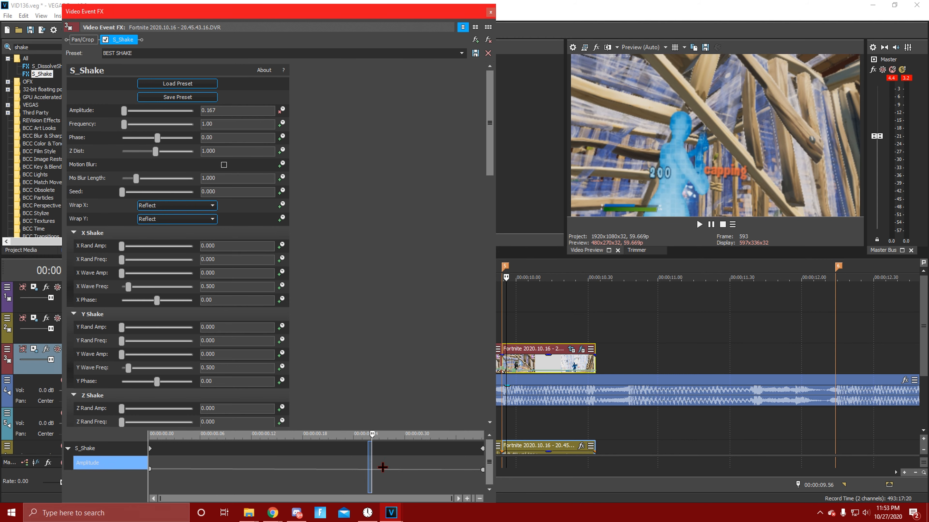
click(491, 11)
Play back the section around the 00:00:09.54 marker to check the shake on the last clip piece.
click(427, 308)
key(space)
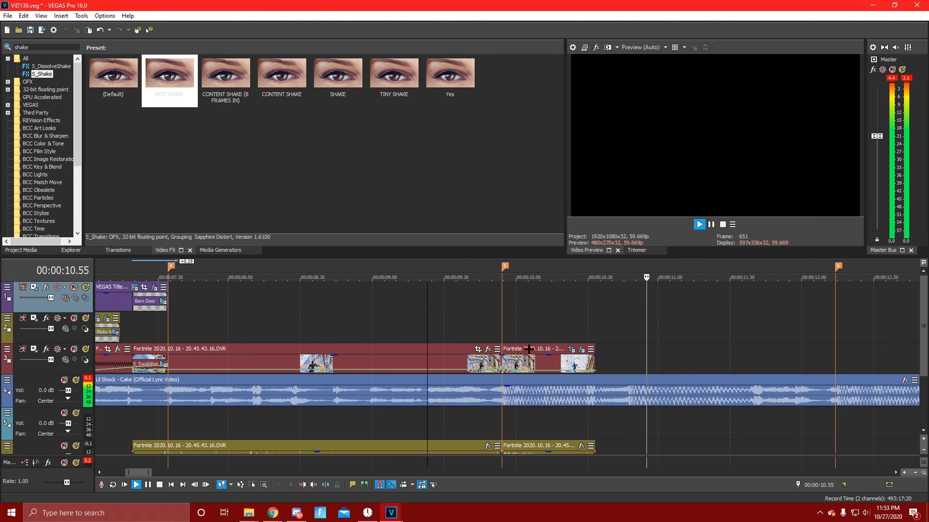
key(space)
click(552, 366)
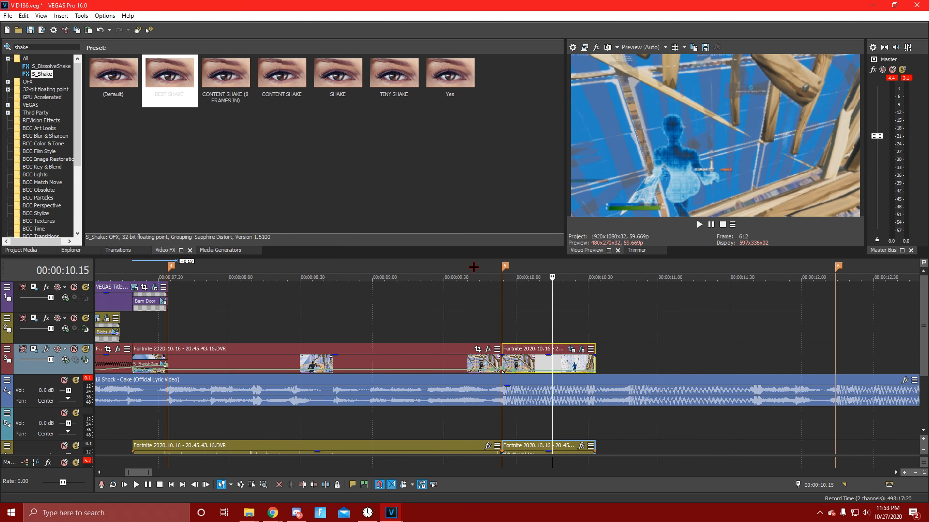
drag(36, 47, 14, 47)
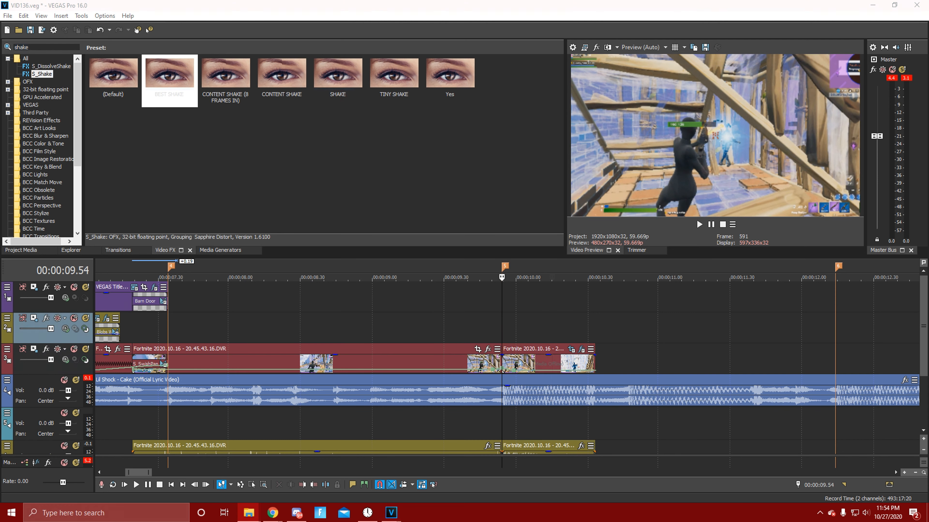
Add the GOD SHOCKWAVE clip to the timeline after the last gameplay clip and delete its audio part.
drag(768, 299, 629, 360)
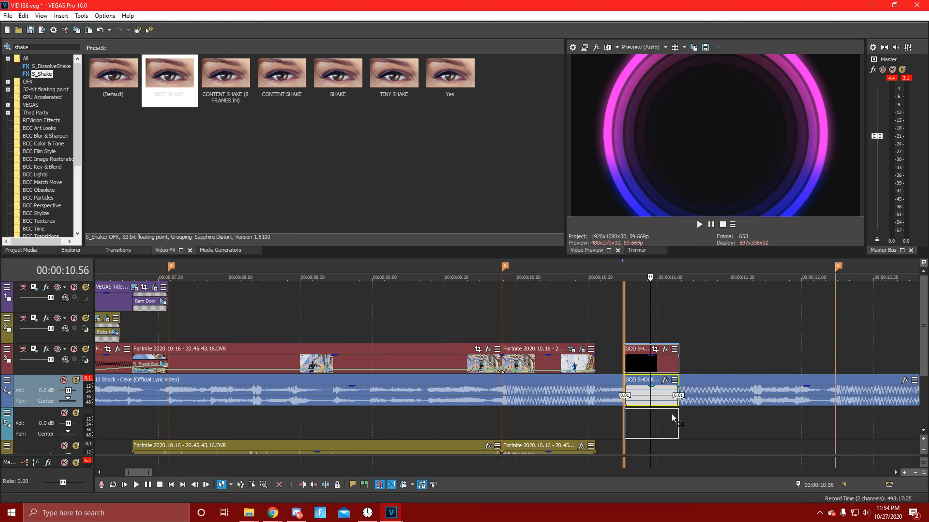
click(663, 369)
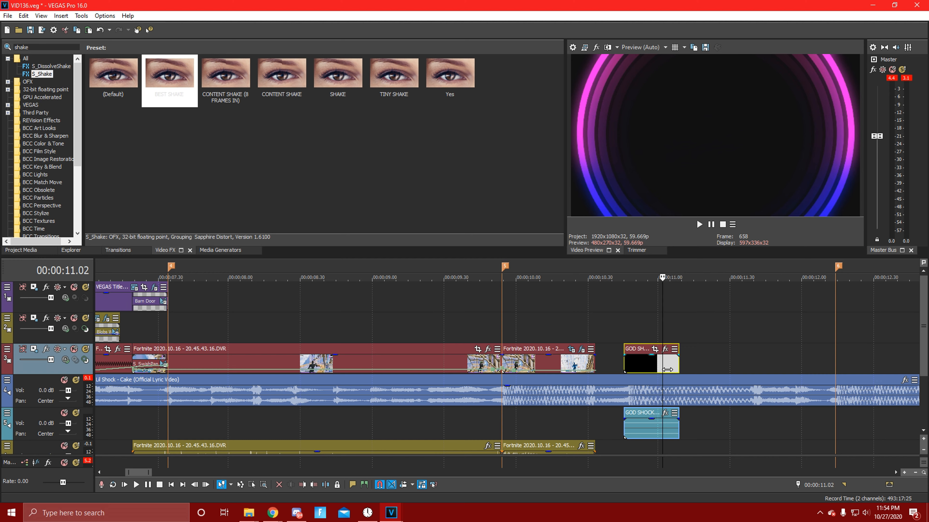
click(641, 431)
click(649, 435)
key(Delete)
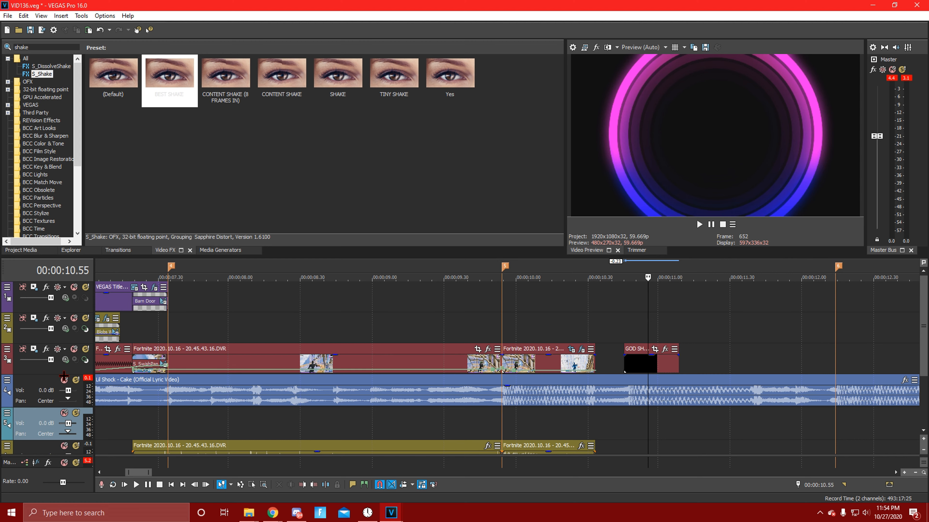
Insert a video track above the gameplay and move the GOD SHOCKWAVE clip onto it, starting at the 00:00:09.54 marker.
right_click(58, 369)
click(110, 237)
drag(640, 395, 517, 360)
click(505, 366)
scroll(523, 375, up, 2)
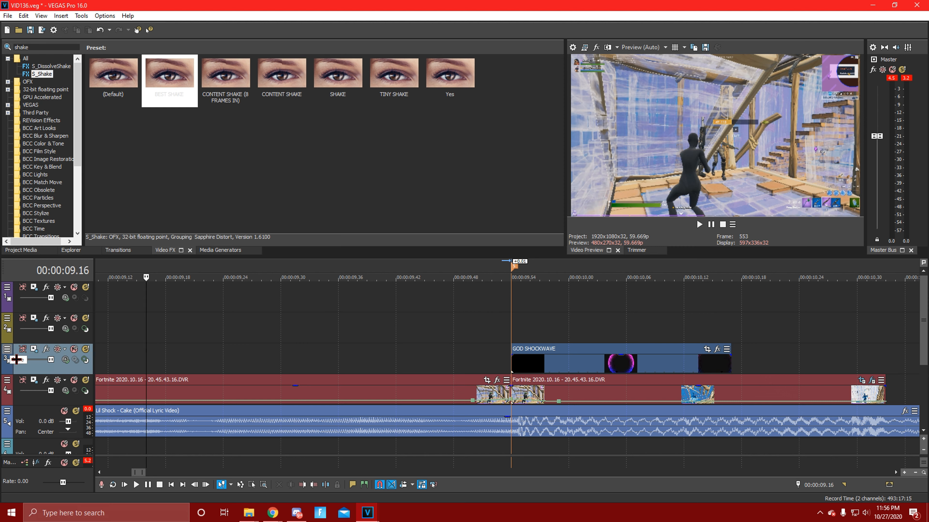
Check the set of visible controls for the video track headers and accept it with every control enabled.
click(7, 349)
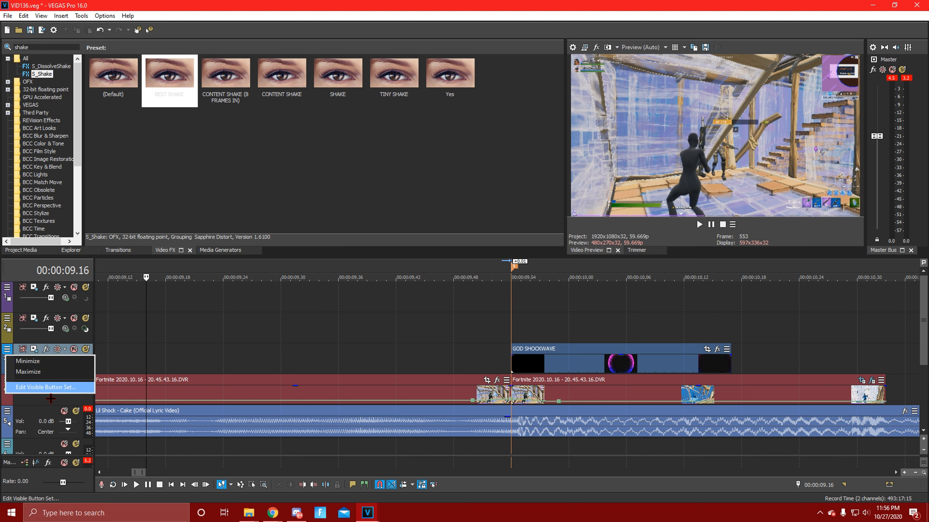
click(49, 388)
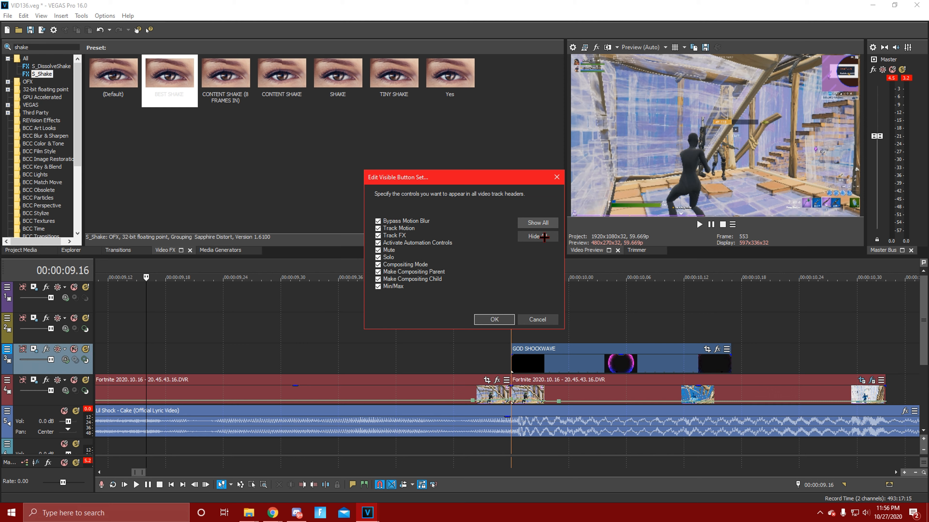
click(494, 320)
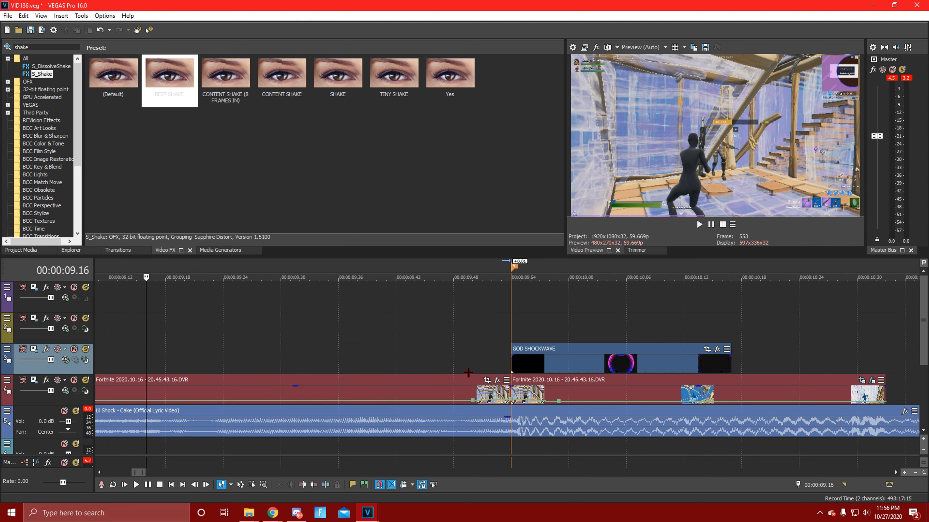
Change the compositing mode of the GOD SHOCKWAVE track so the gameplay shows through the clip's black background.
scroll(440, 364, down, 5)
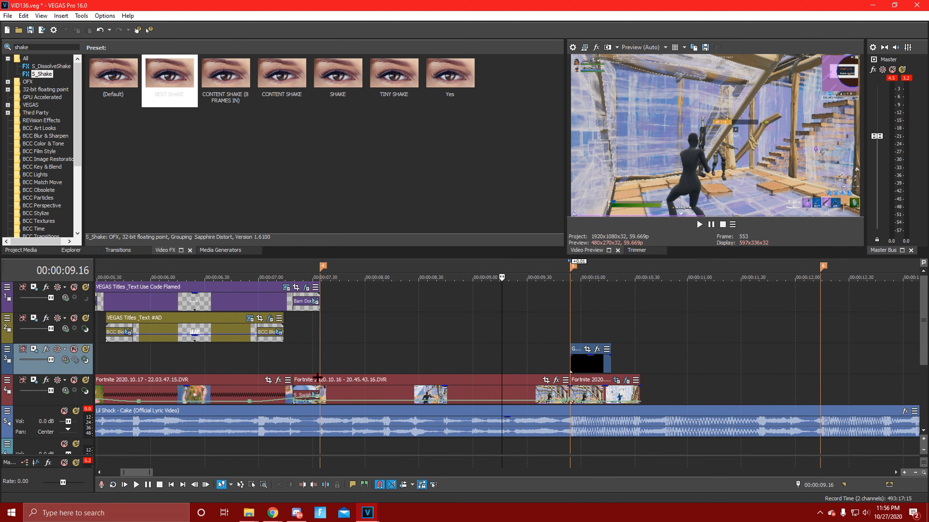
click(131, 371)
click(347, 367)
click(367, 368)
scroll(368, 368, up, 4)
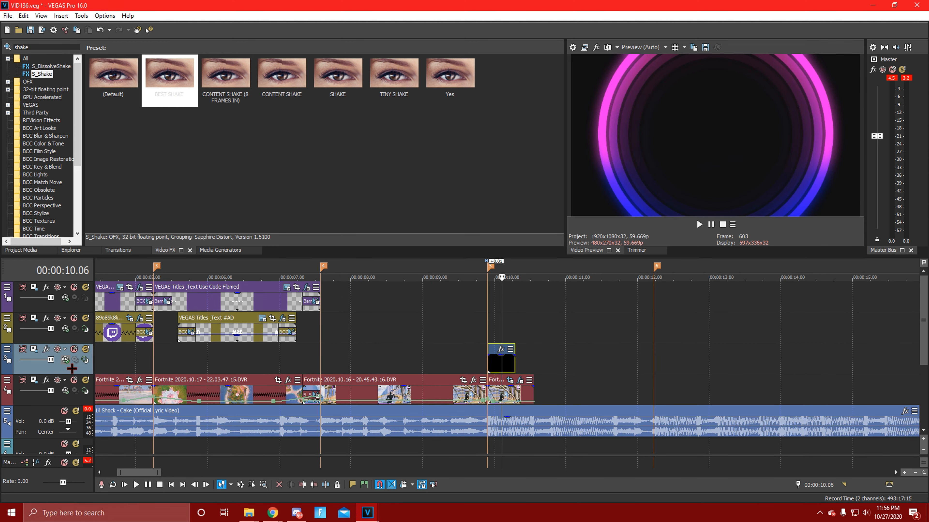
click(66, 361)
click(84, 273)
Apply the BCC LED effect with the SHOCKWAVE LED preset to the GOD SHOCKWAVE clip and reduce its LED Size X.
click(489, 362)
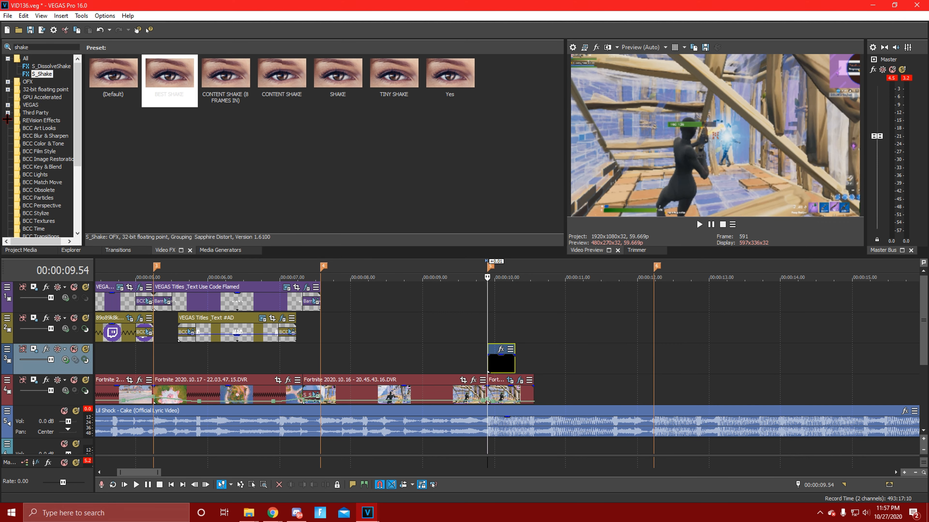
double_click(43, 50)
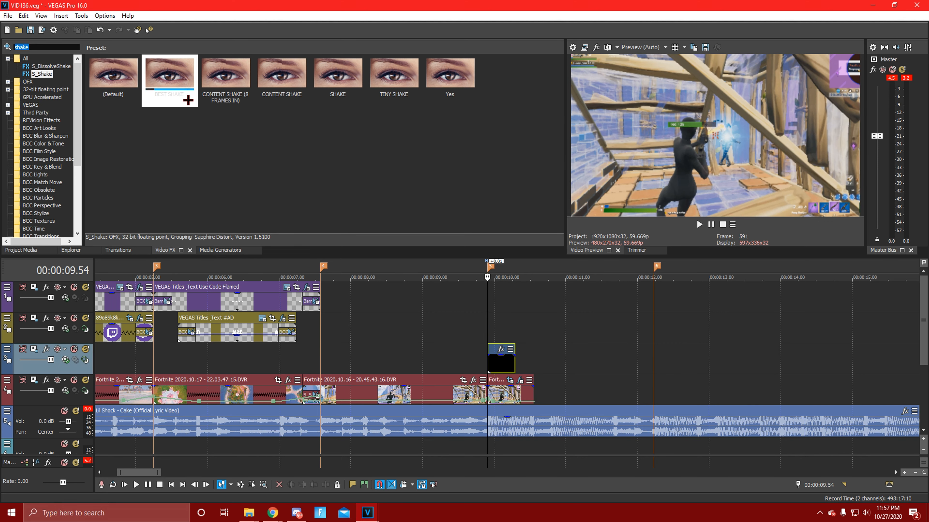
text(bcc)
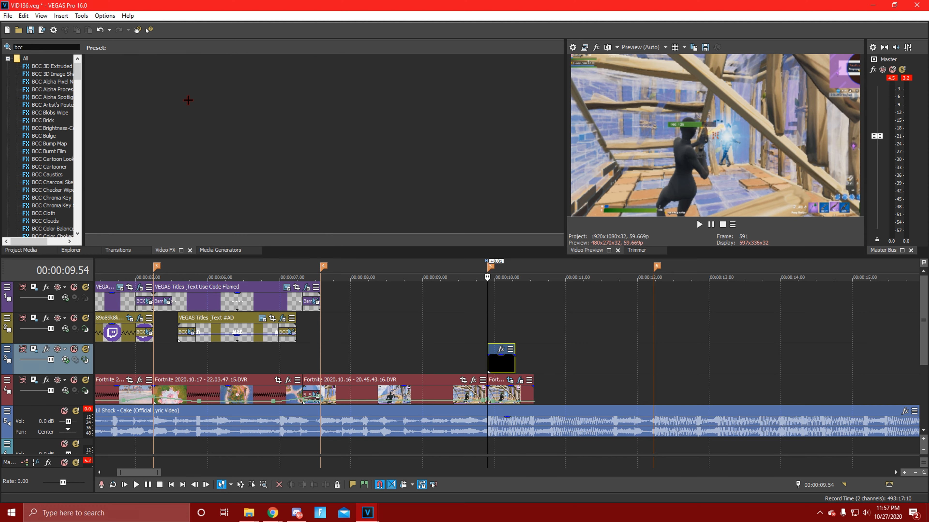
text( led)
drag(218, 153, 504, 364)
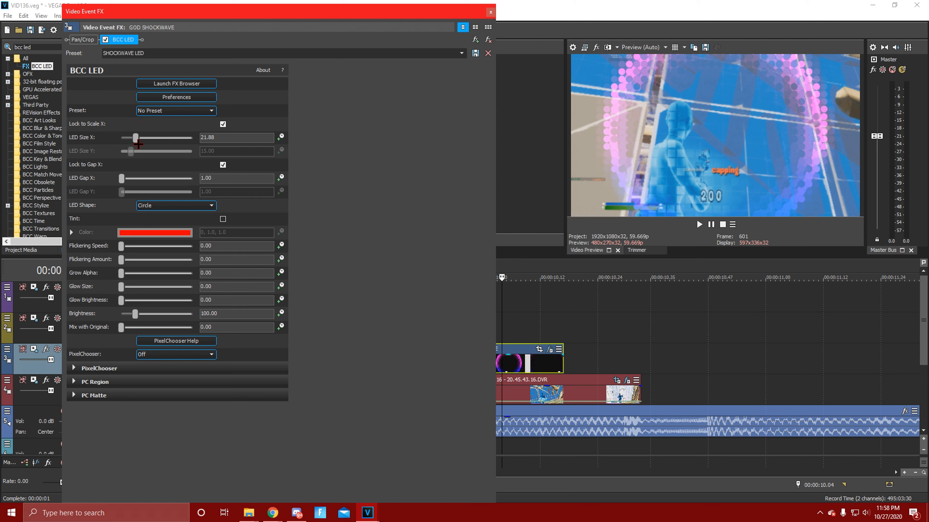
drag(142, 142, 122, 147)
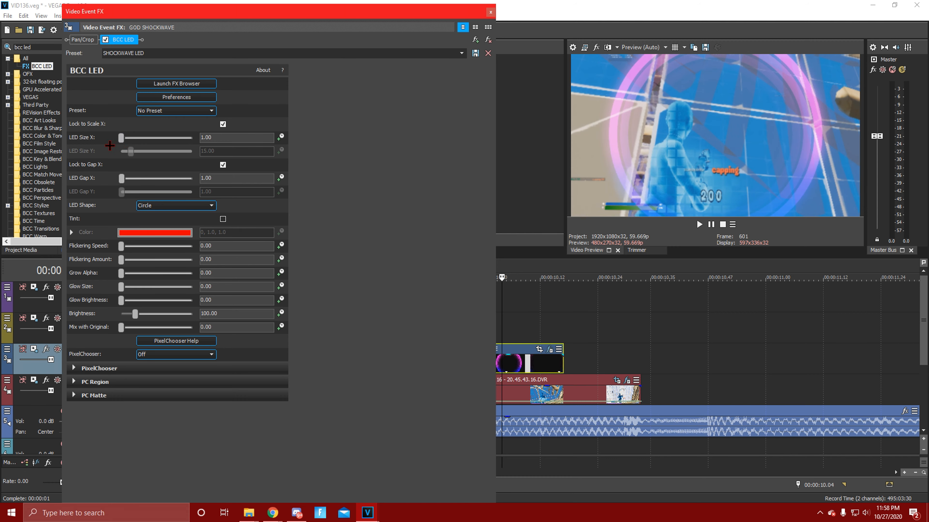
drag(118, 140, 136, 203)
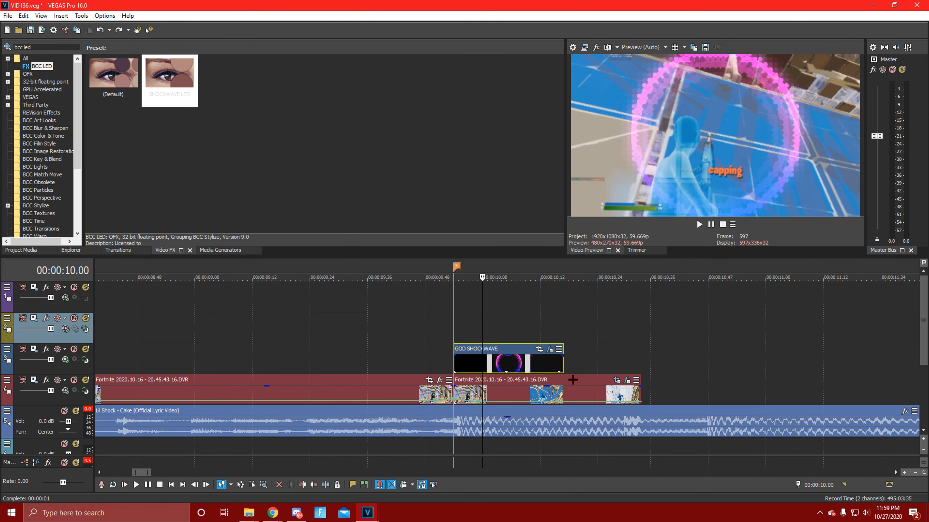
Stretch the end of the GOD SHOCKWAVE clip to about 00:00:10.20 and play it back over the gameplay.
click(535, 332)
drag(568, 365, 584, 365)
click(418, 357)
key(space)
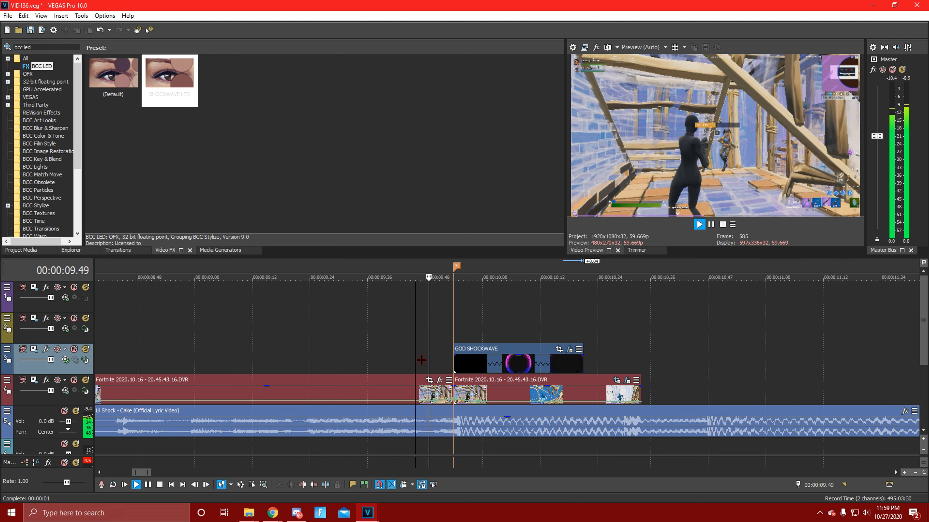
key(space)
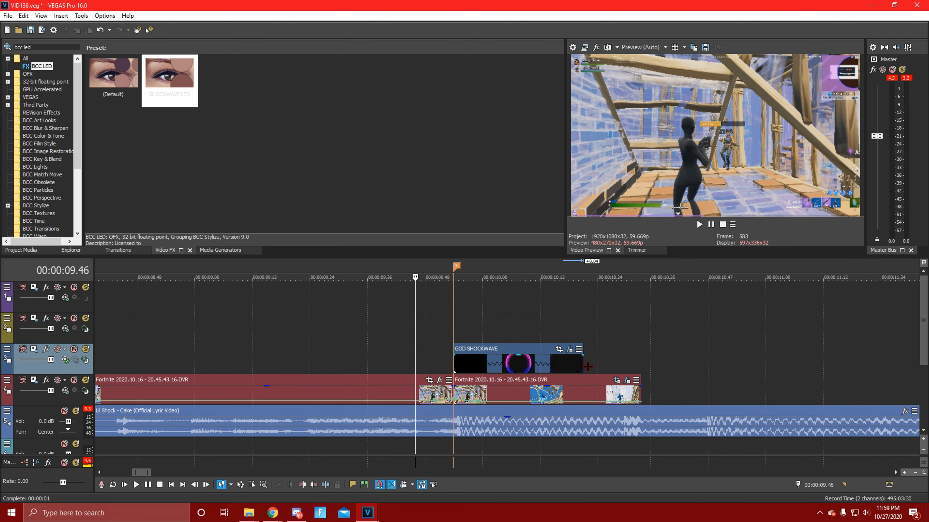
drag(587, 365, 583, 365)
click(440, 364)
key(space)
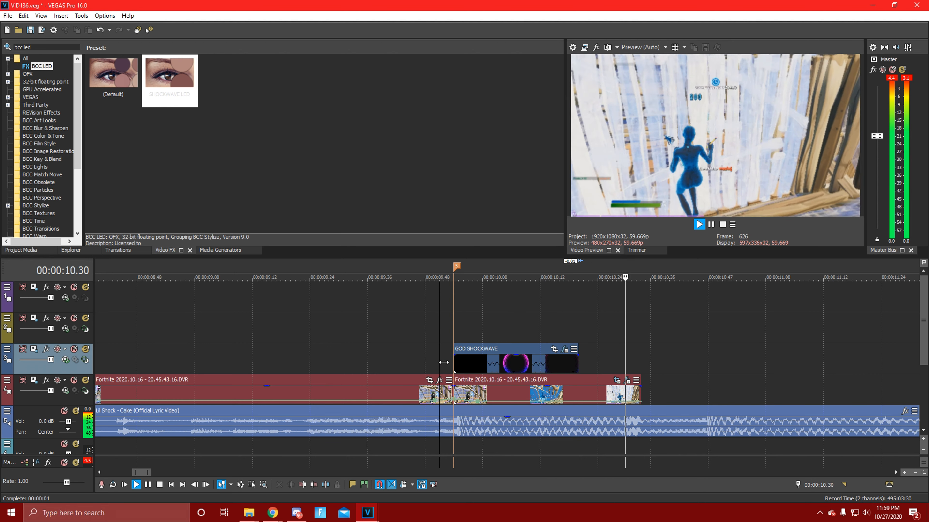
key(space)
Set the LED Size X of the GOD SHOCKWAVE clip's BCC LED effect to about 14.47 and play back the section.
click(487, 364)
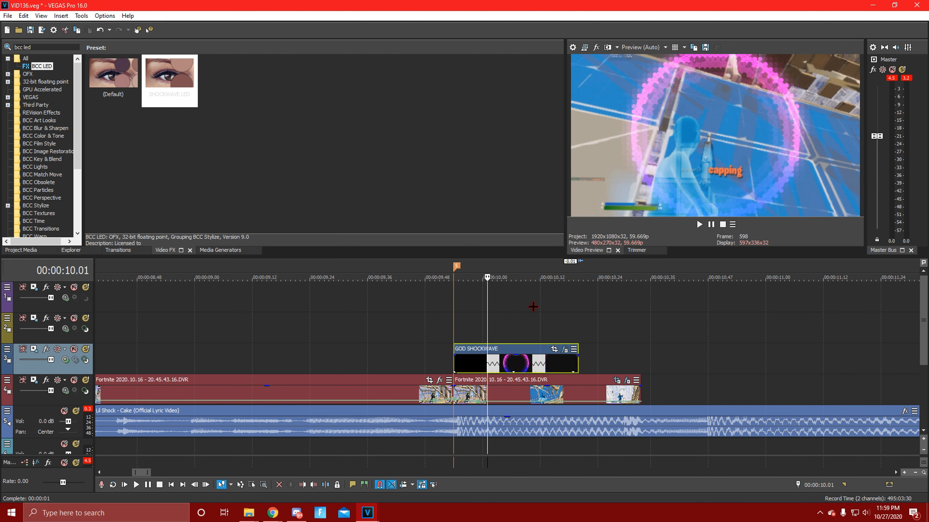
click(564, 350)
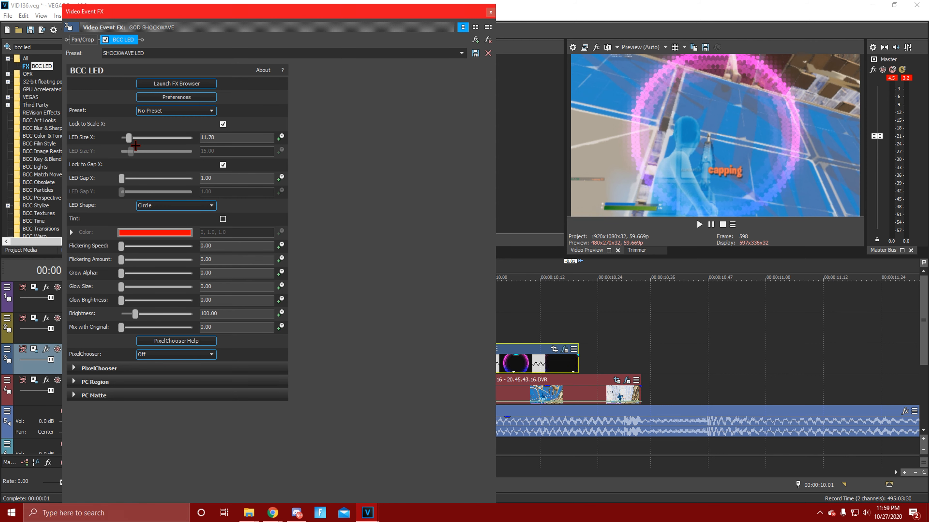
drag(135, 146, 137, 145)
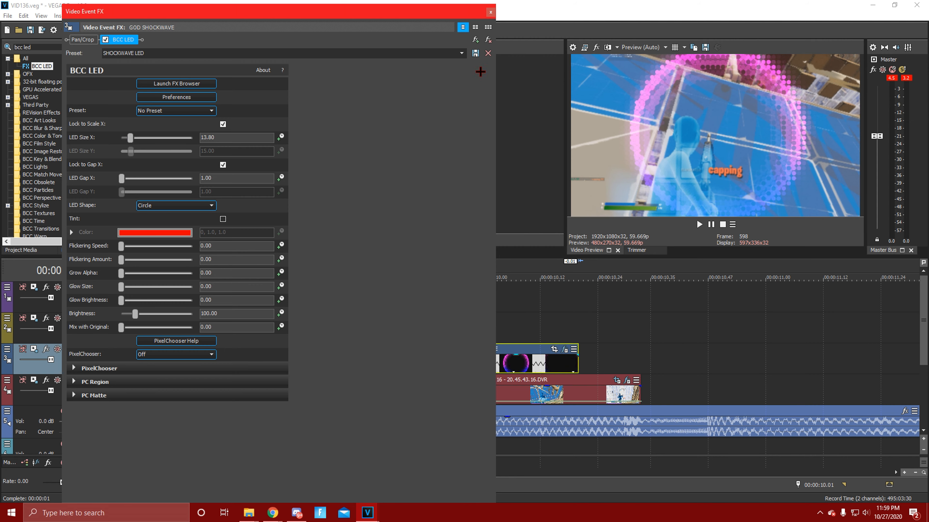
drag(136, 143, 136, 143)
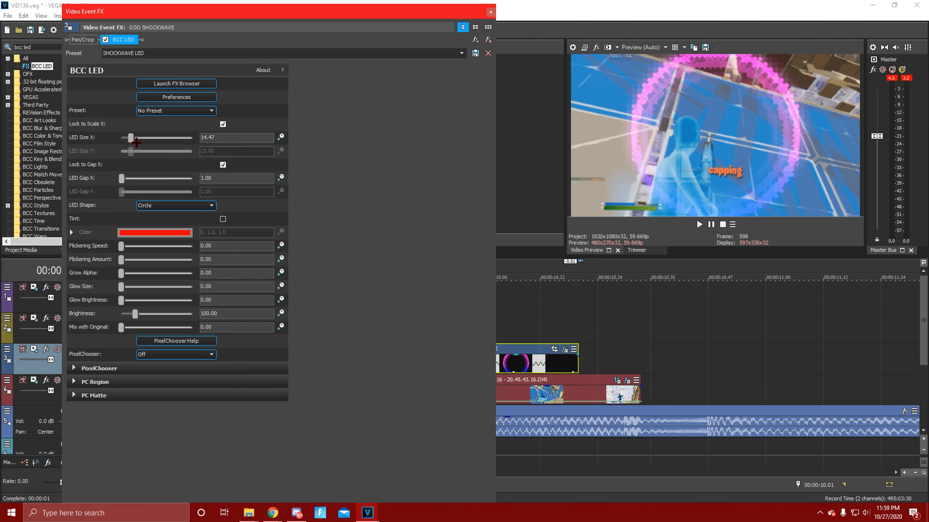
click(491, 12)
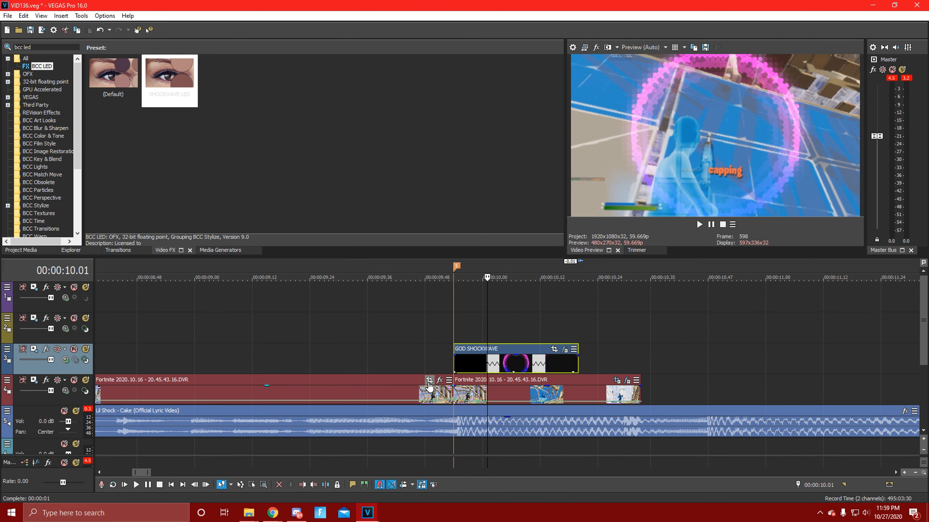
click(395, 363)
key(space)
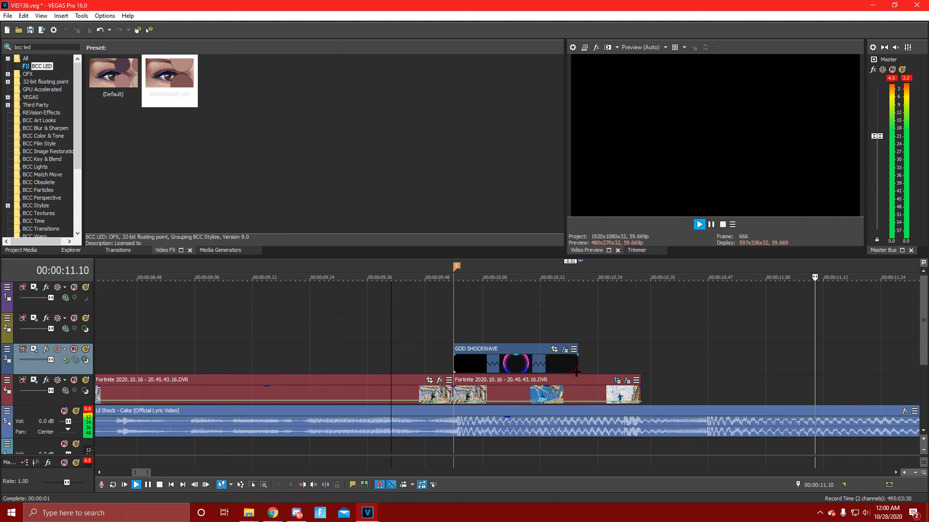
key(space)
click(382, 366)
key(space)
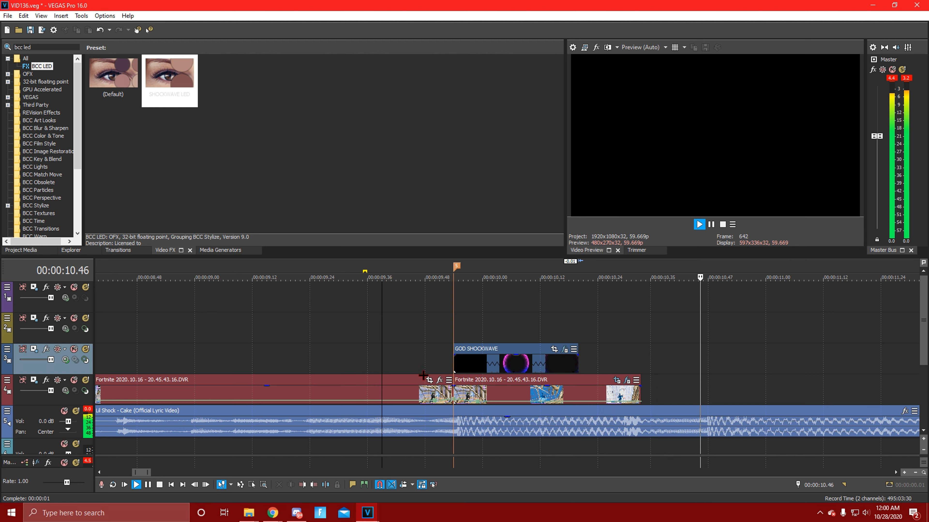
key(space)
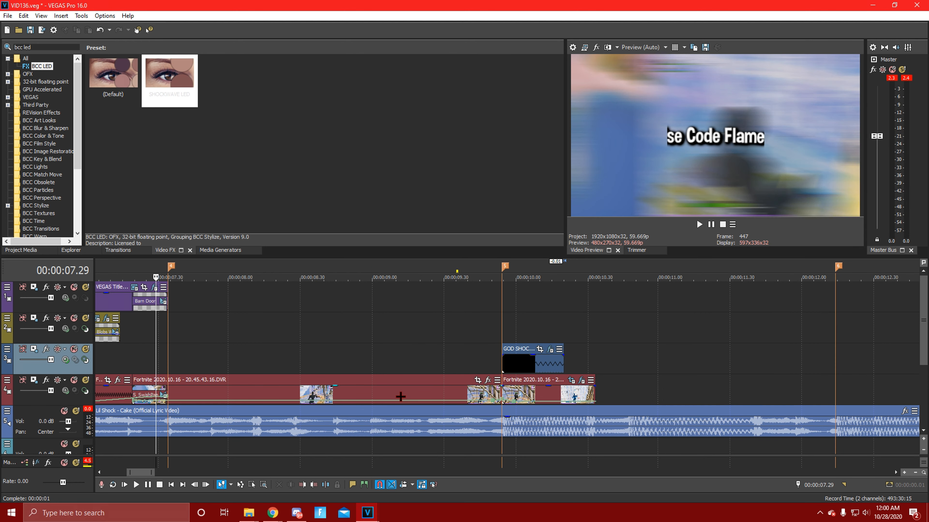
Split the gameplay clip before the shockwave at 00:00:09.08 and apply the default Black and White effect to its second part.
click(397, 396)
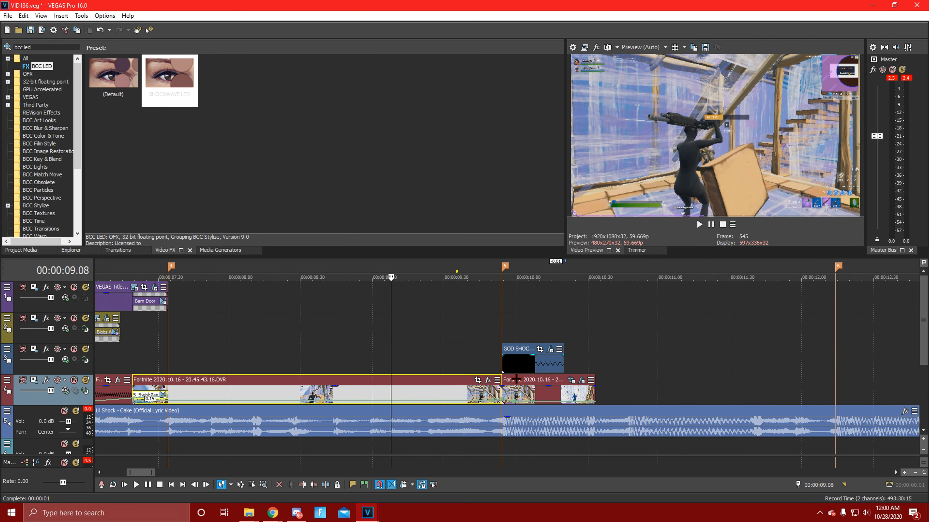
key(s)
click(415, 394)
click(37, 47)
text(black)
drag(116, 75, 434, 389)
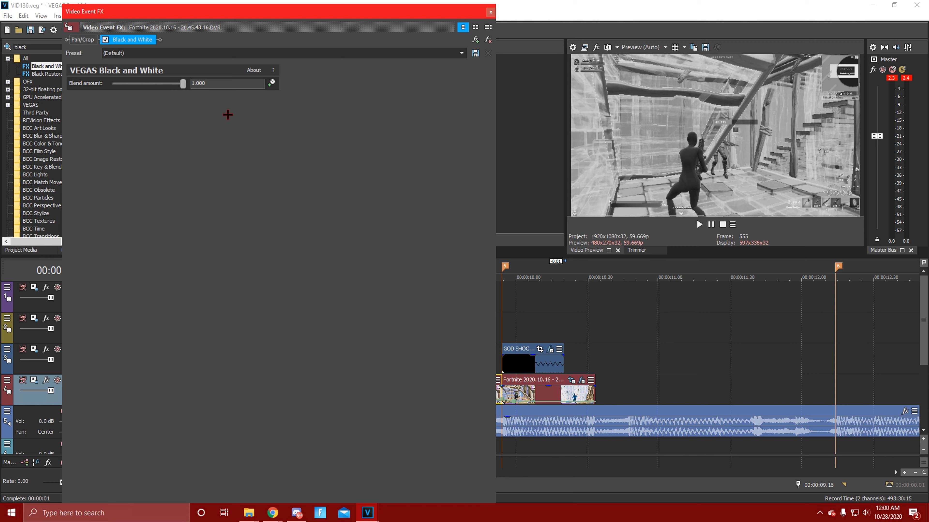
Animate the Black and White blend amount from 0 at the clip's start to 0.9 at about 00:00:00.25, and play it back.
click(271, 83)
click(223, 83)
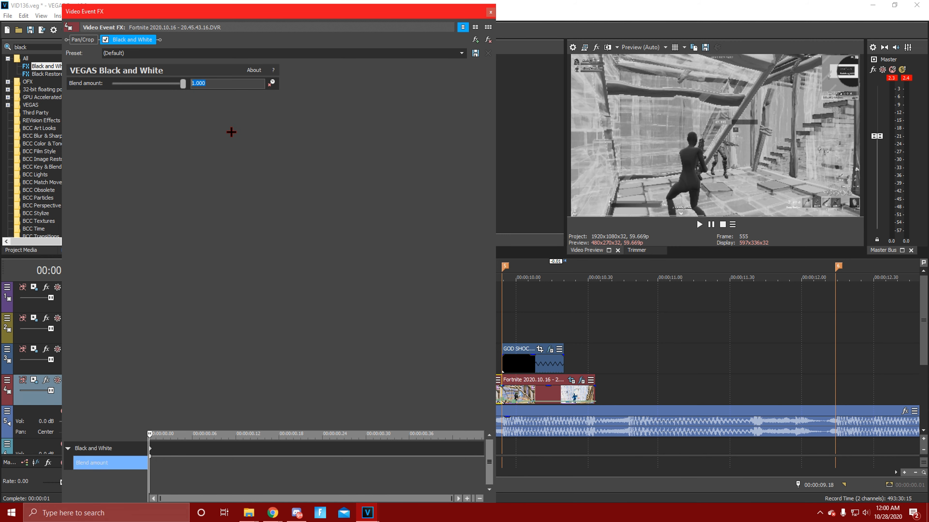
text(0)
key(Return)
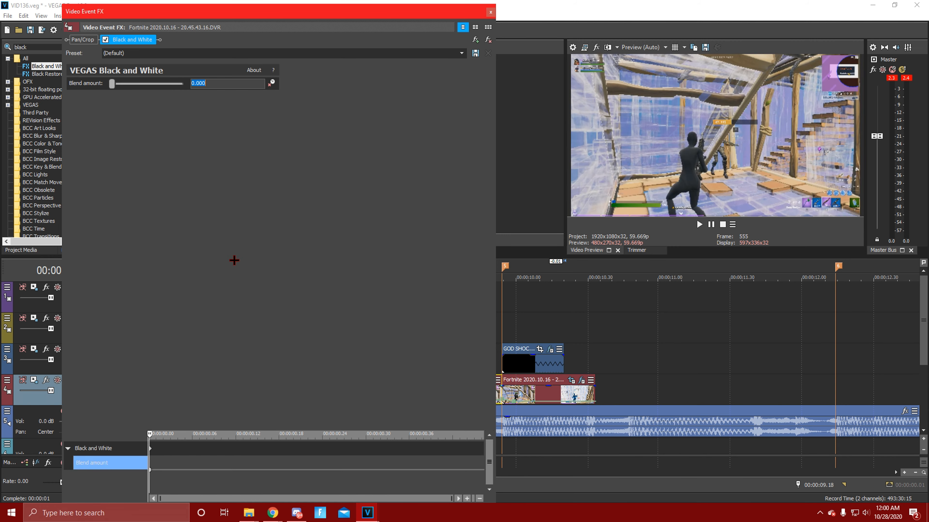
click(330, 458)
key(Return)
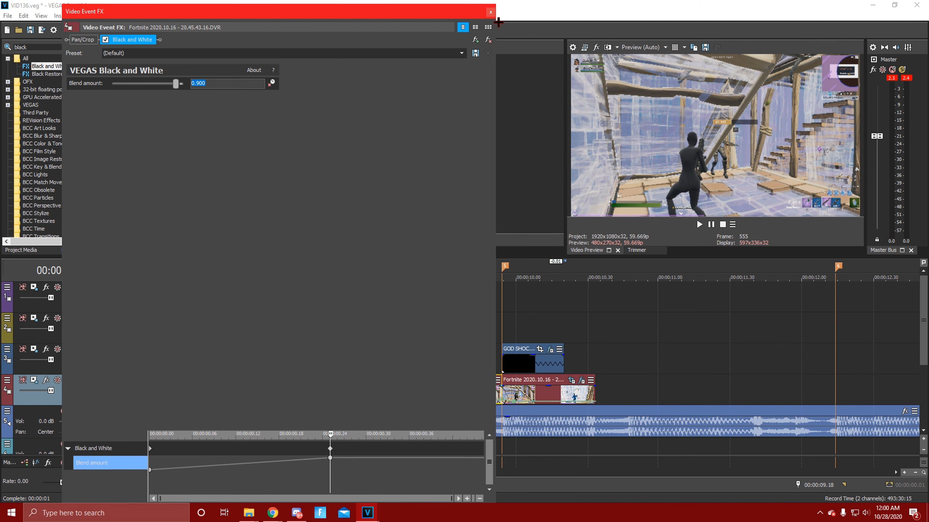
click(491, 13)
click(387, 402)
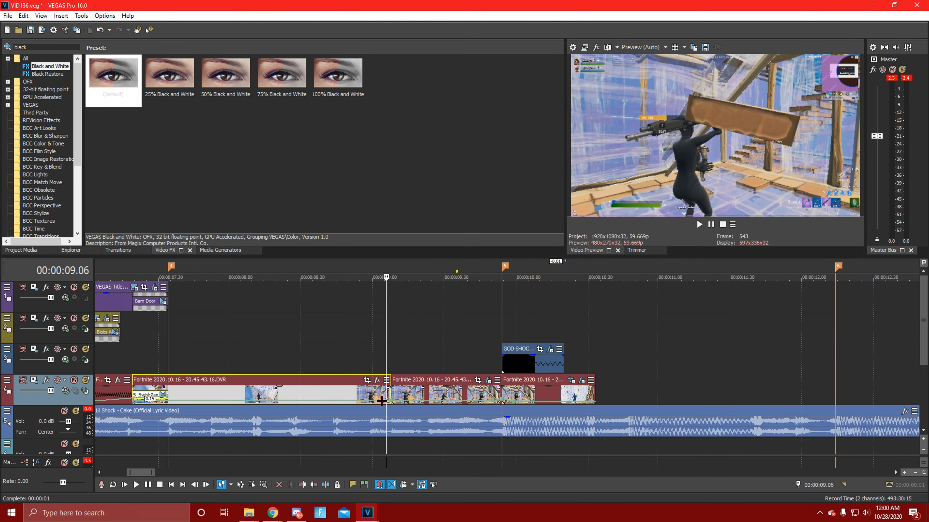
key(space)
key(space)
click(337, 400)
key(space)
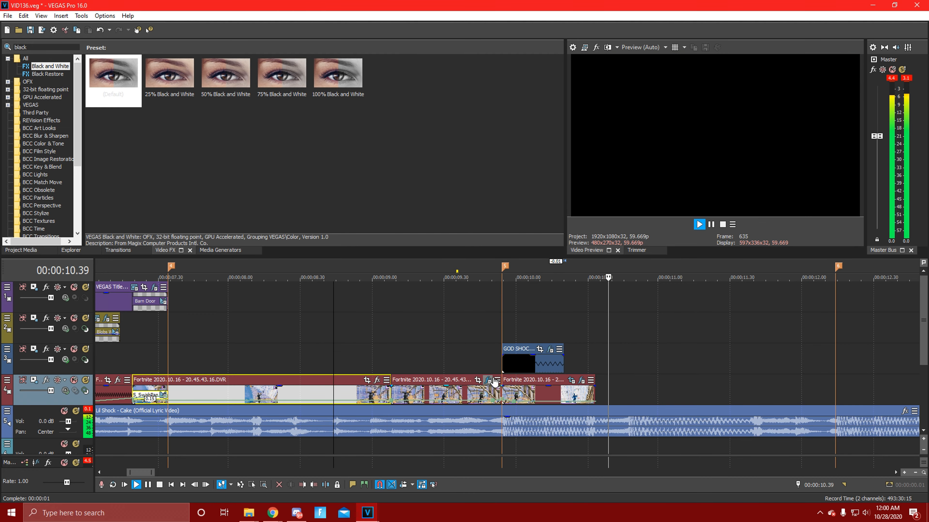
key(space)
Insert an empty video track between the GOD SHOCKWAVE track and the gameplay track.
click(528, 366)
right_click(70, 371)
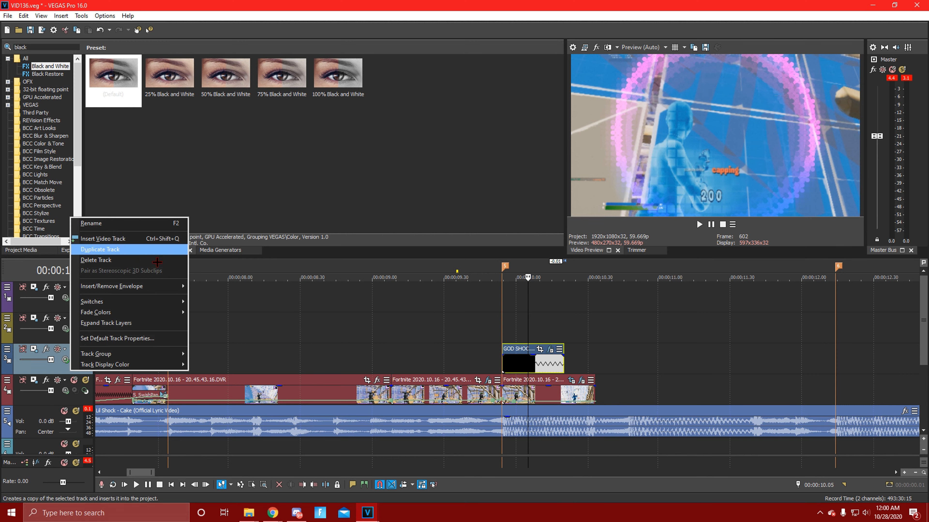
right_click(54, 400)
click(105, 269)
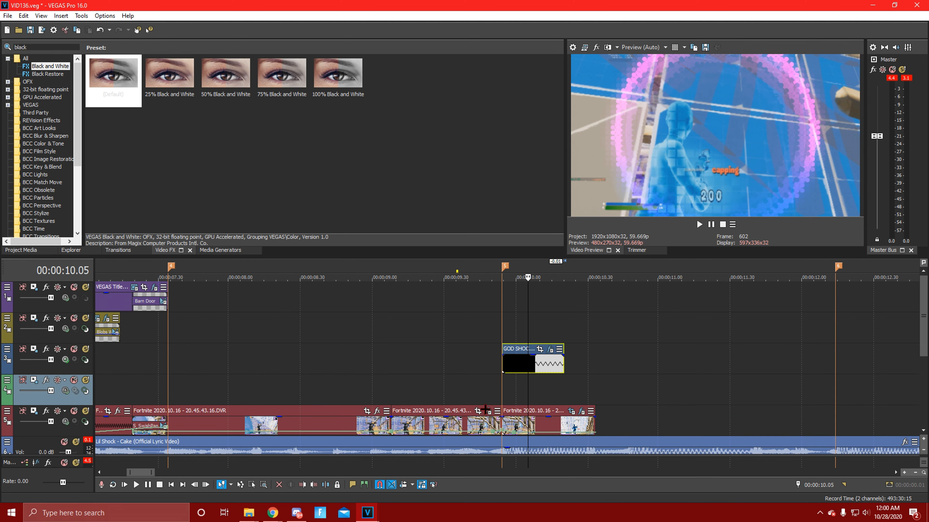
Copy the last gameplay clip, paste the copy in the empty space after it and delete the copy's audio part.
click(524, 403)
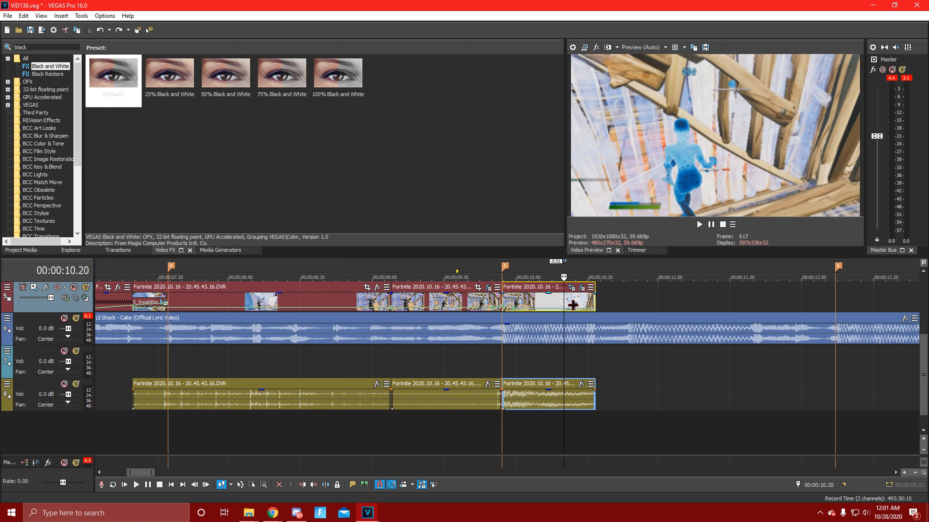
scroll(577, 331, up, 1)
key(ctrl+c)
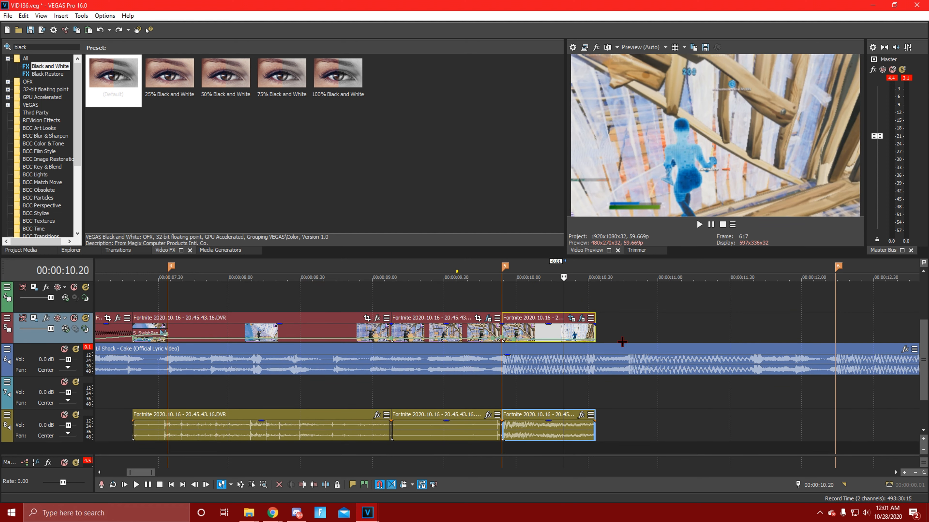
click(649, 329)
key(ctrl+v)
click(682, 341)
click(697, 340)
click(698, 434)
key(Delete)
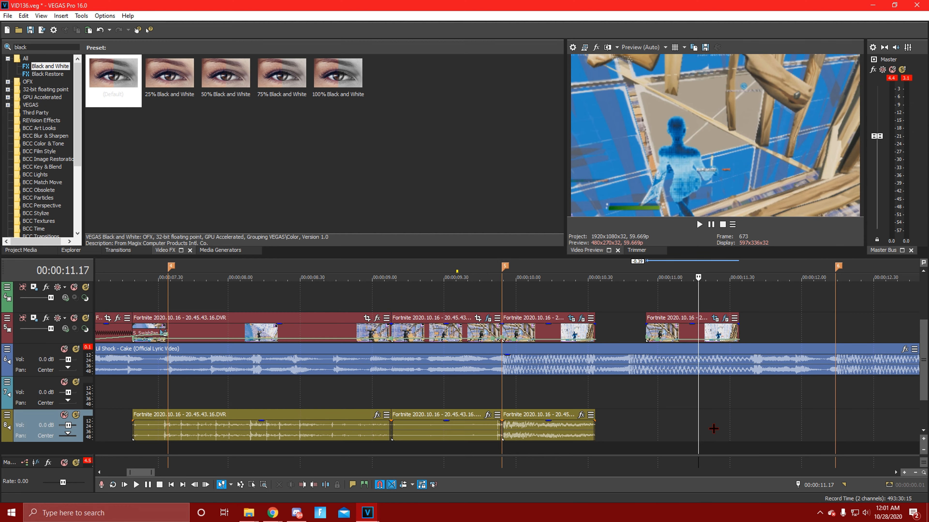
Move the copied gameplay clip onto the new track, starting at the 00:00:09.54 marker, and play it back.
scroll(675, 416, up, 2)
mouse_move(661, 399)
mouse_down()
mouse_move(509, 364)
mouse_move(517, 364)
mouse_up()
click(496, 361)
click(504, 362)
scroll(512, 364, up, 1)
key(space)
key(space)
Shift the upper copy aside and apply Black and White with a blend amount of 0.9 to the gameplay clip beneath it.
drag(537, 375, 629, 370)
click(530, 391)
drag(525, 420, 537, 394)
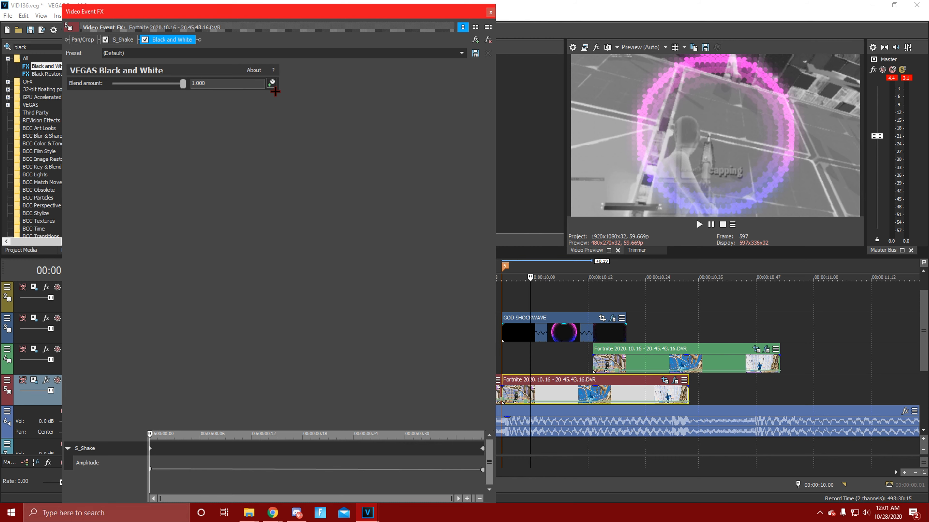
double_click(205, 83)
text(0.9)
key(Return)
click(490, 12)
Move the upper copy clear of the black-and-white clip, play the section, and return the copy to the 00:00:09.54 marker.
drag(640, 367, 748, 373)
key(space)
key(space)
click(506, 375)
drag(731, 361, 531, 360)
click(504, 352)
scroll(530, 383, up, 1)
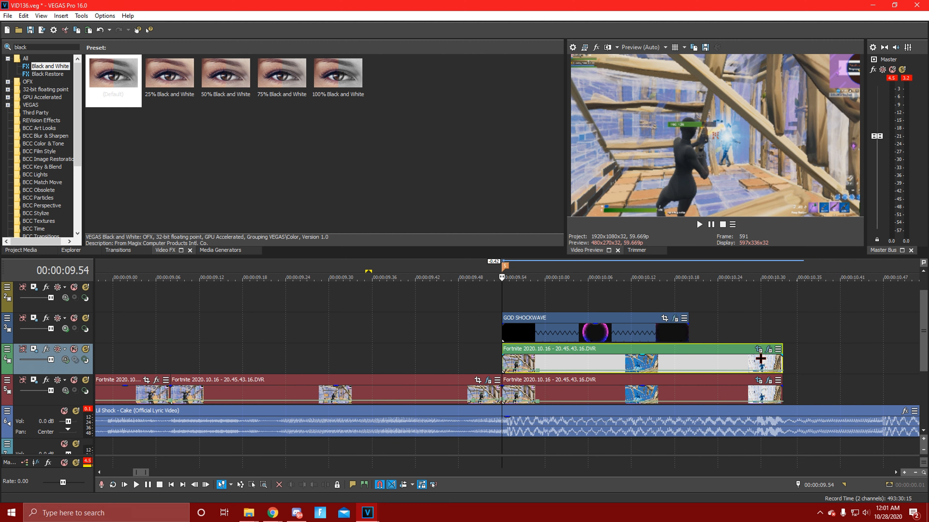
Enable masking in the upper gameplay copy's Pan/Crop settings and draw a small oval mask at the centre of the frame.
click(759, 349)
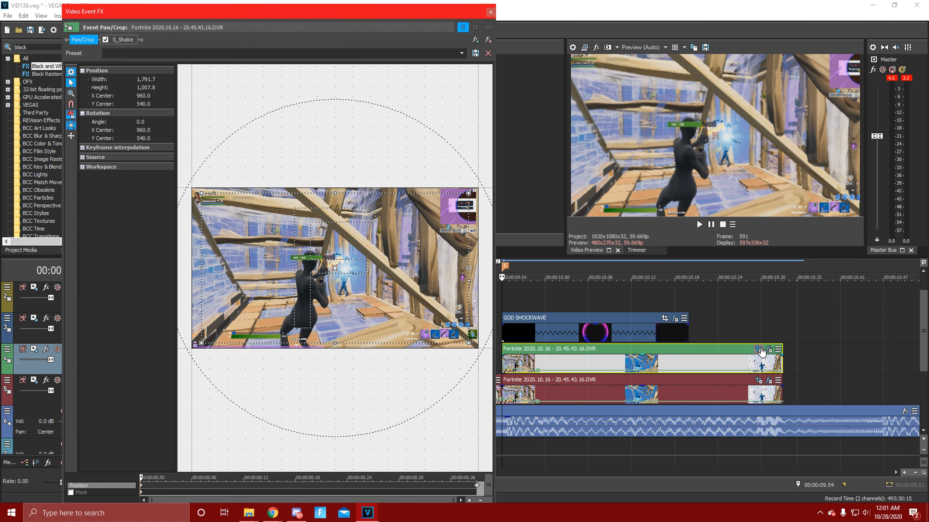
drag(227, 11, 235, 9)
click(80, 491)
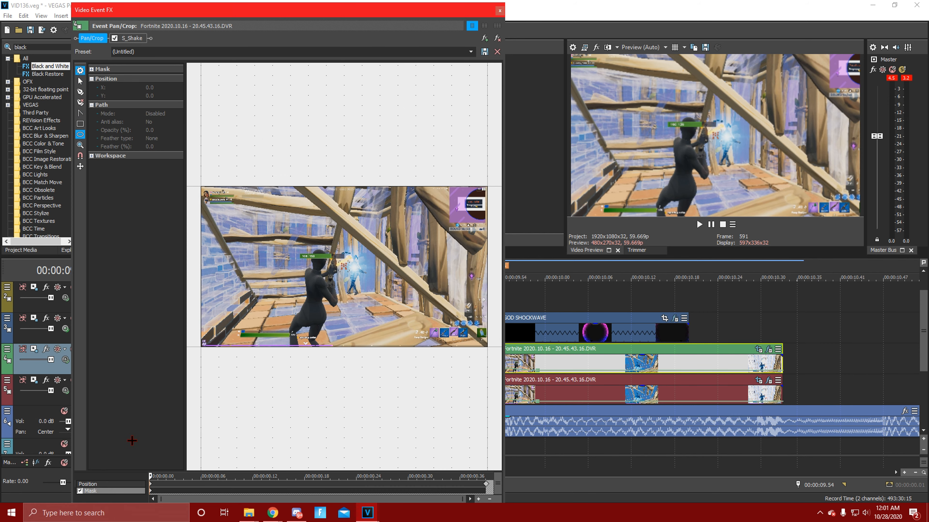
drag(156, 480, 169, 483)
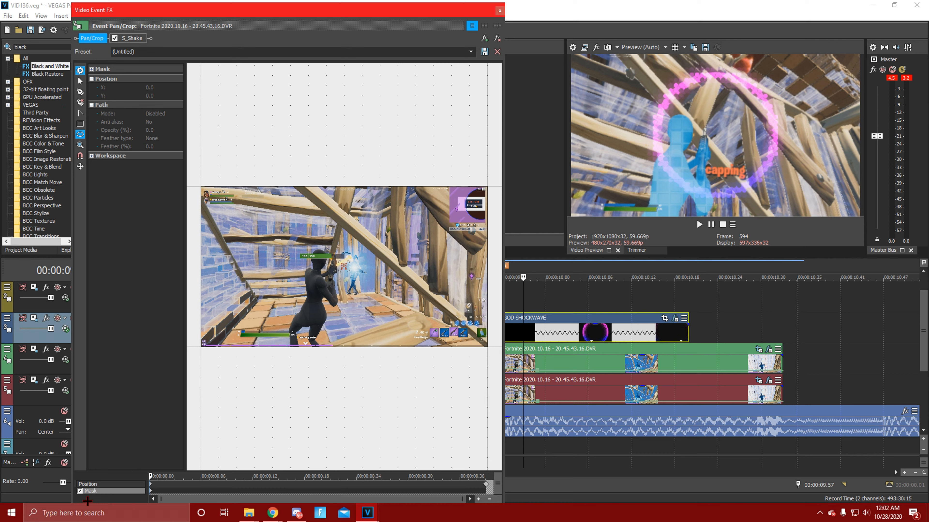
drag(343, 264, 357, 280)
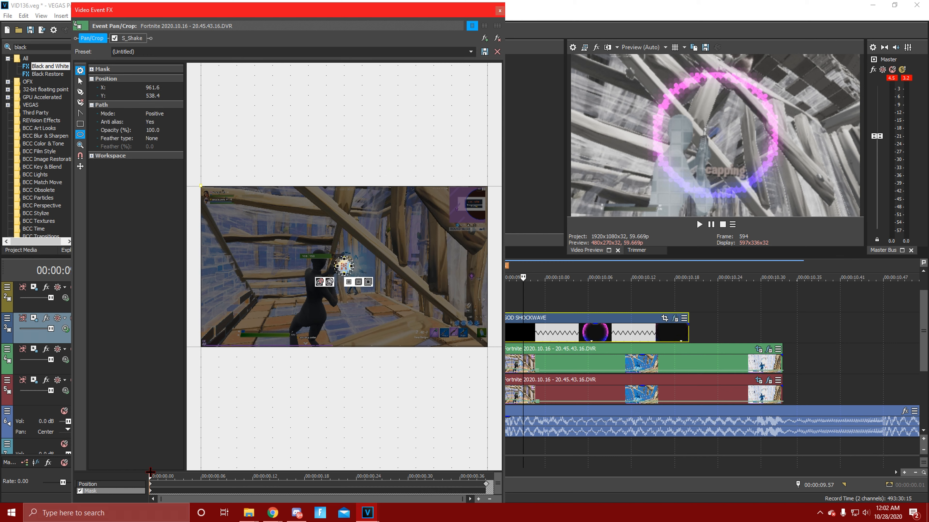
Add a mask keyframe about nine frames into the upper gameplay clip, enlarging the oval on all sides until it surrounds the whole frame.
drag(156, 483, 230, 479)
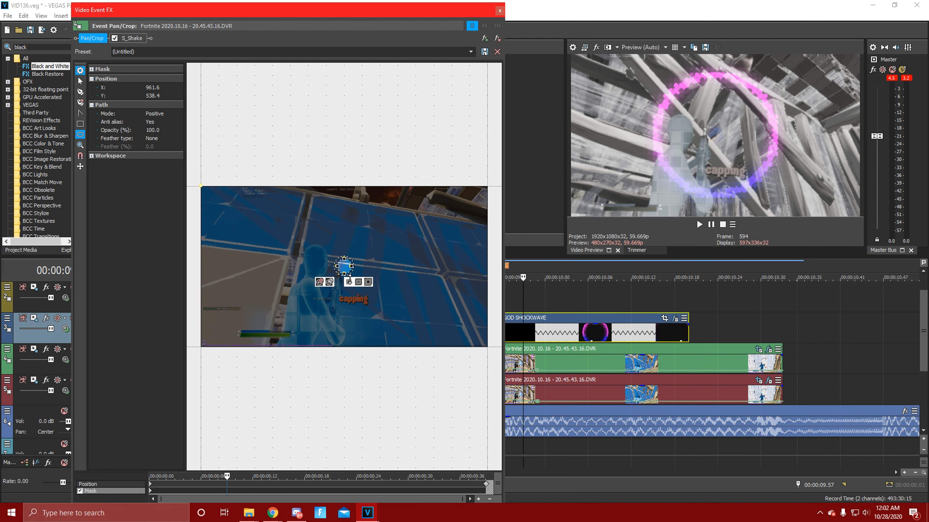
scroll(351, 313, down, 2)
drag(347, 273, 344, 364)
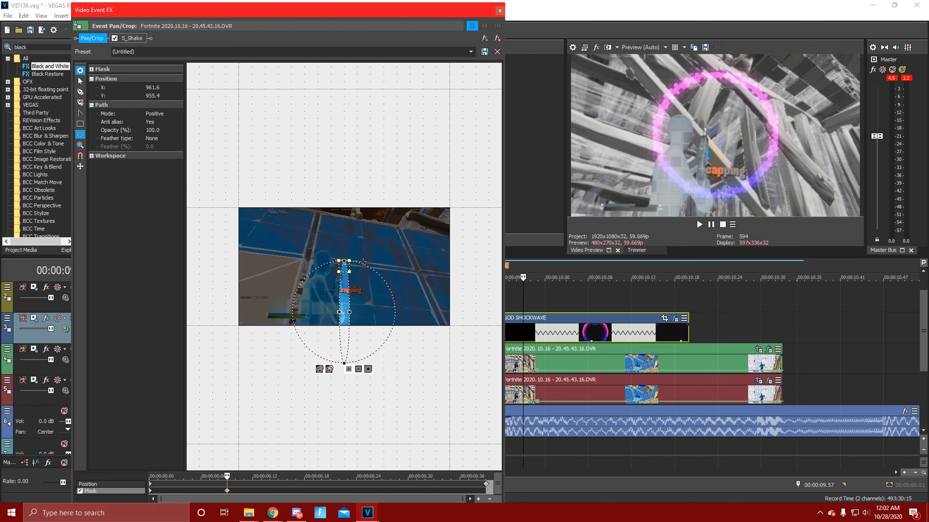
drag(349, 268, 349, 201)
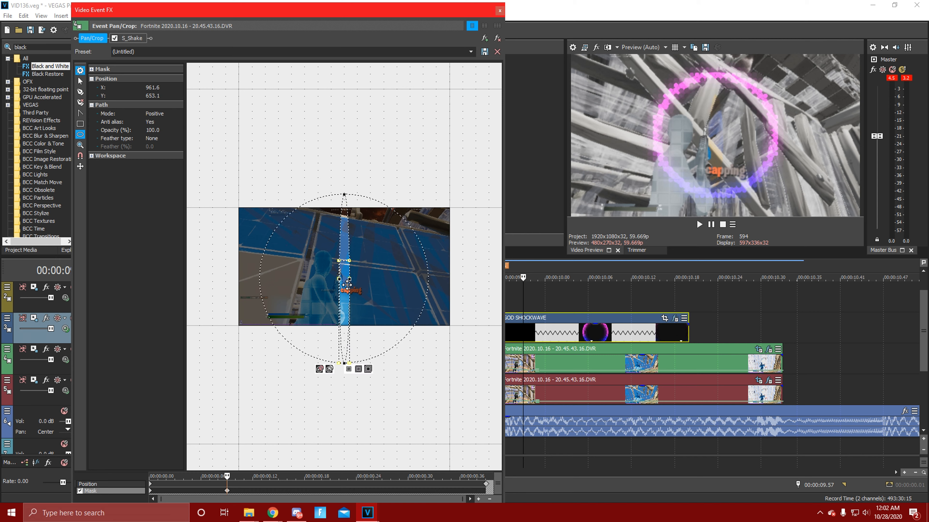
drag(347, 285, 282, 285)
drag(356, 284, 493, 273)
drag(352, 201, 355, 171)
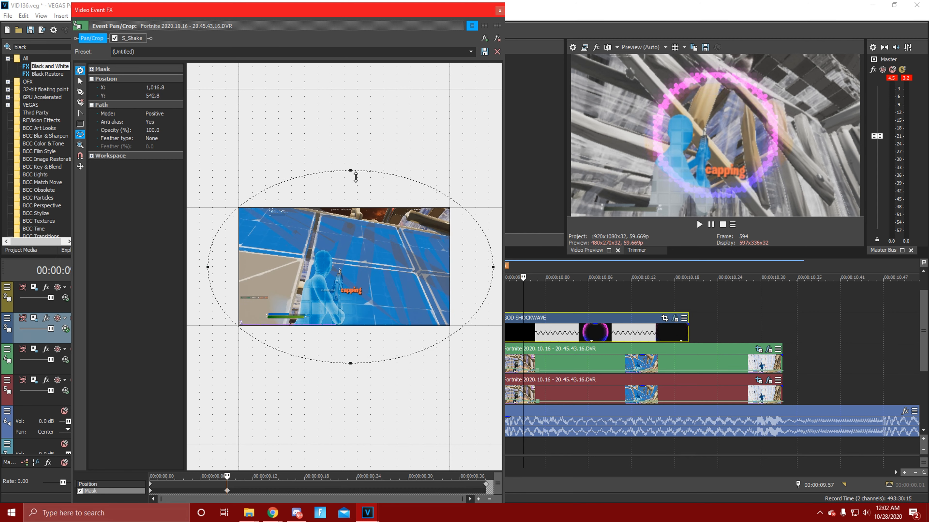
drag(498, 266, 487, 272)
drag(212, 271, 211, 271)
scroll(345, 350, down, 3)
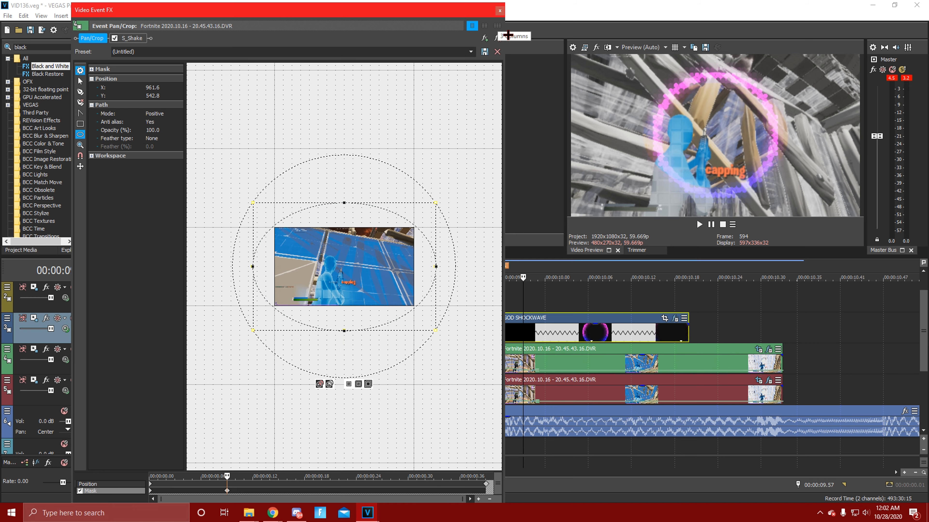
Close the Pan/Crop settings and play back the shockwave section to check the growing mask against the ring.
click(500, 10)
key(space)
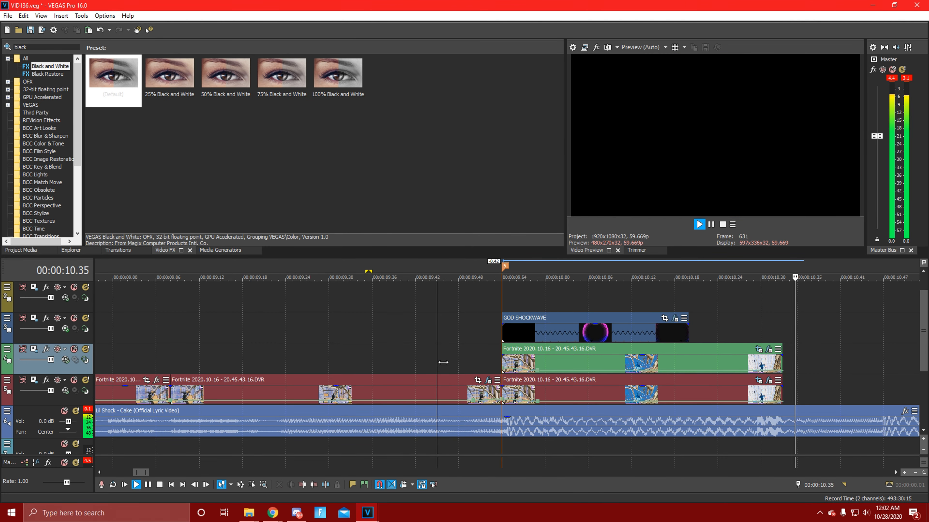
key(space)
click(78, 337)
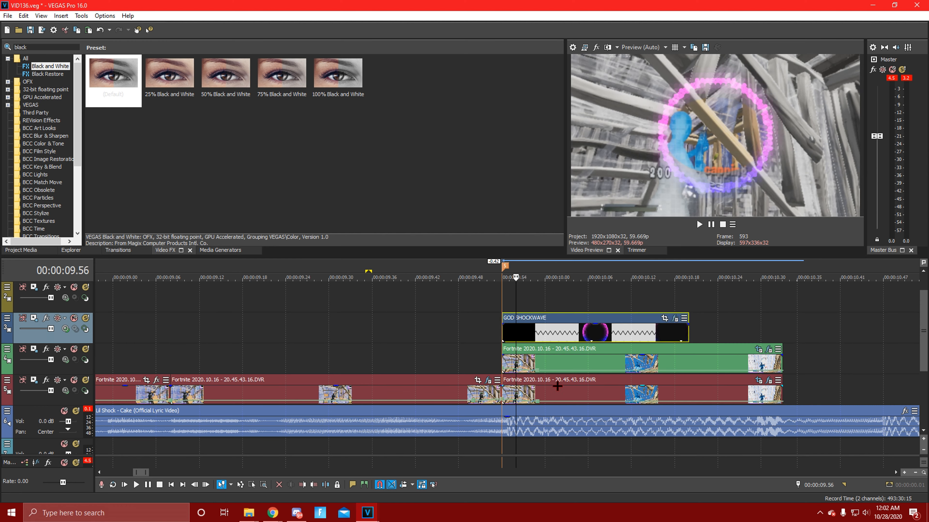
Slow the mask's growth on the upper gameplay copy by delaying its enlarged keyframe to about 21 frames into the clip.
click(553, 368)
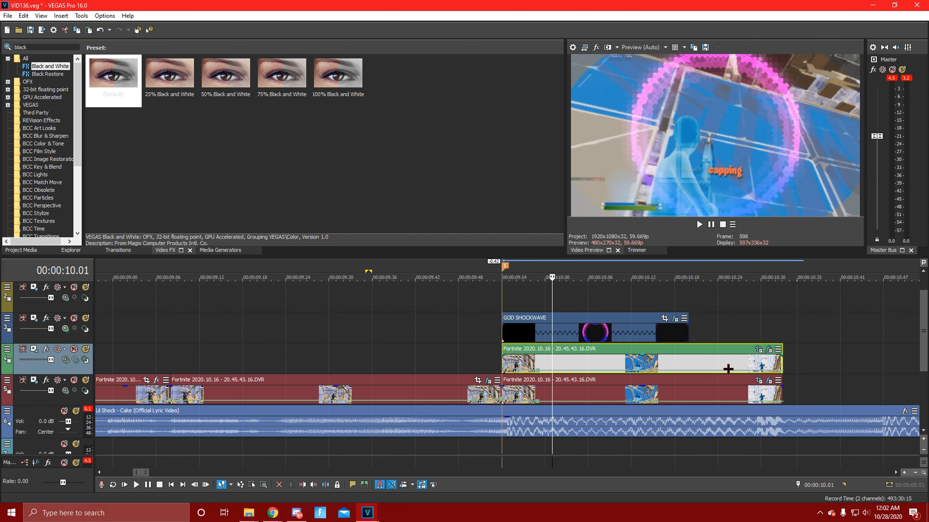
click(759, 349)
click(556, 354)
scroll(550, 347, down, 4)
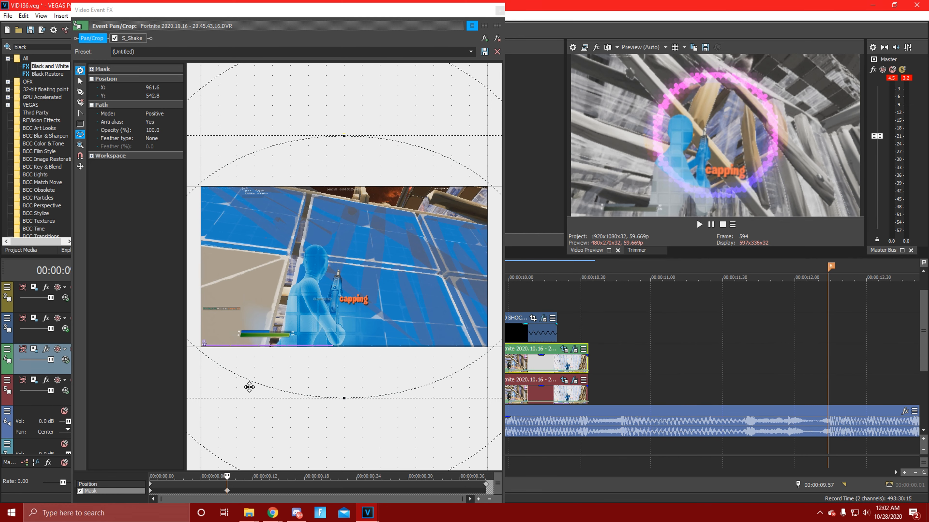
drag(230, 492, 308, 494)
drag(308, 494, 373, 492)
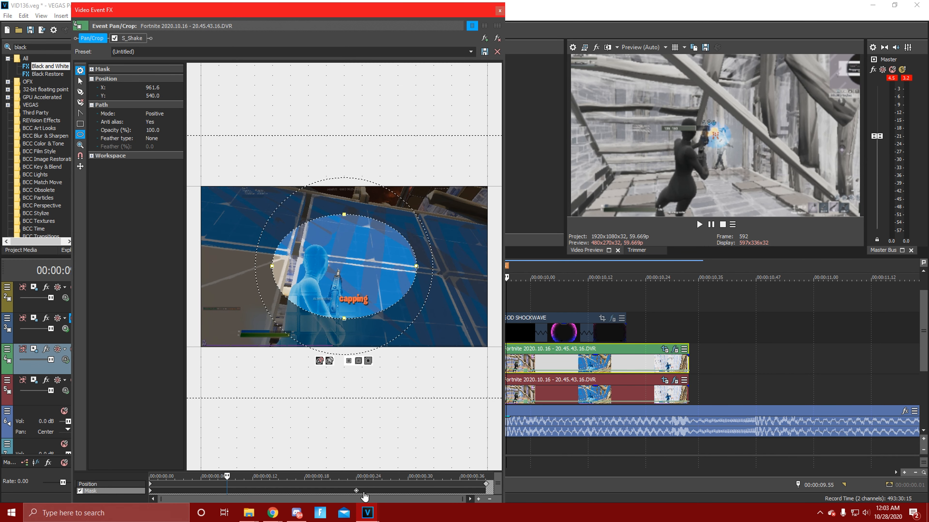
click(499, 10)
click(478, 380)
Feather the oval mask inward by 16% at both its starting keyframe and its enlarged keyframe.
click(157, 146)
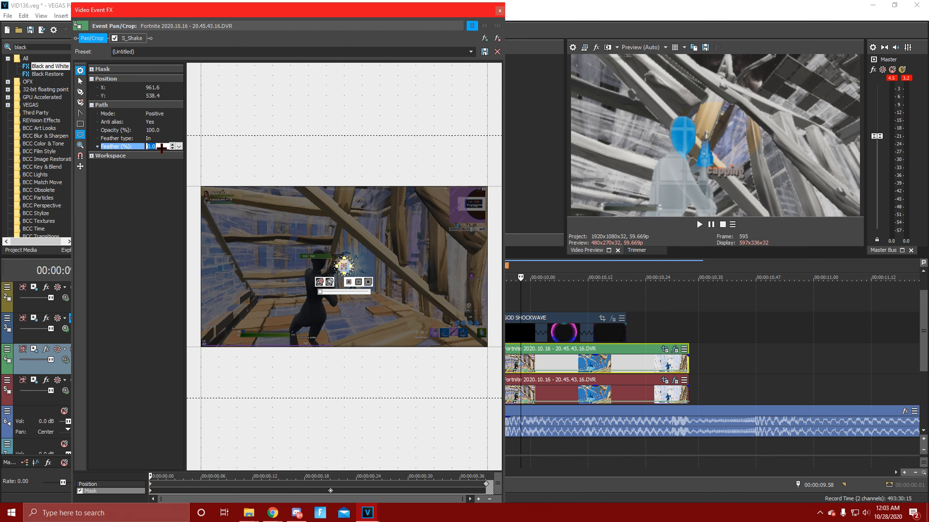
text(16)
click(330, 491)
click(161, 138)
click(165, 146)
click(163, 147)
text(16)
click(331, 490)
click(499, 11)
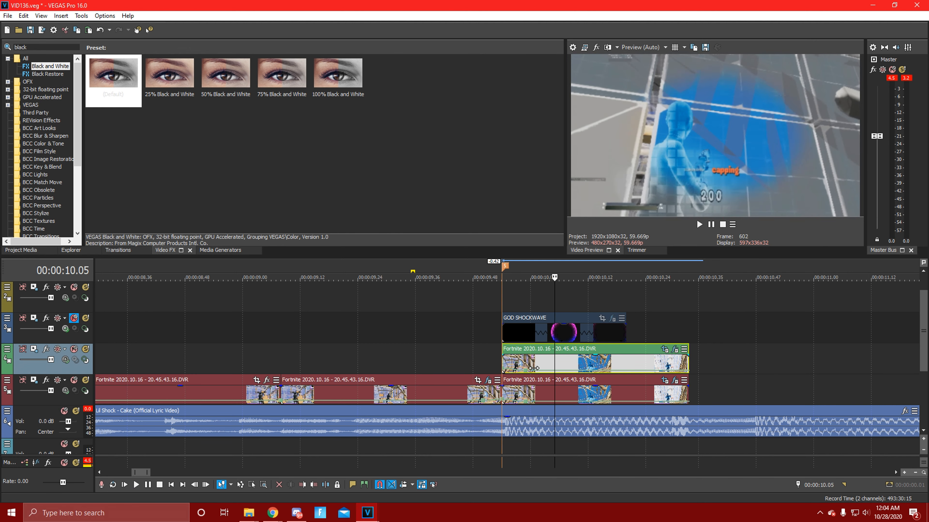
Apply the Brightness and Contrast effect with the Brighter, More Contrast preset to the masked upper gameplay clip.
key(Right)
key(Right)
key(Right)
key(Left)
key(Left)
key(Left)
drag(38, 47, 12, 47)
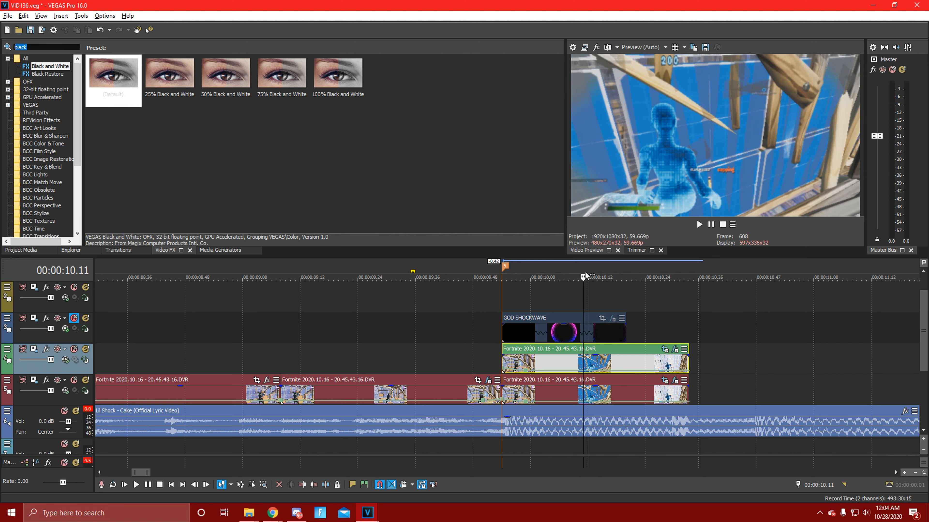
text(brigh)
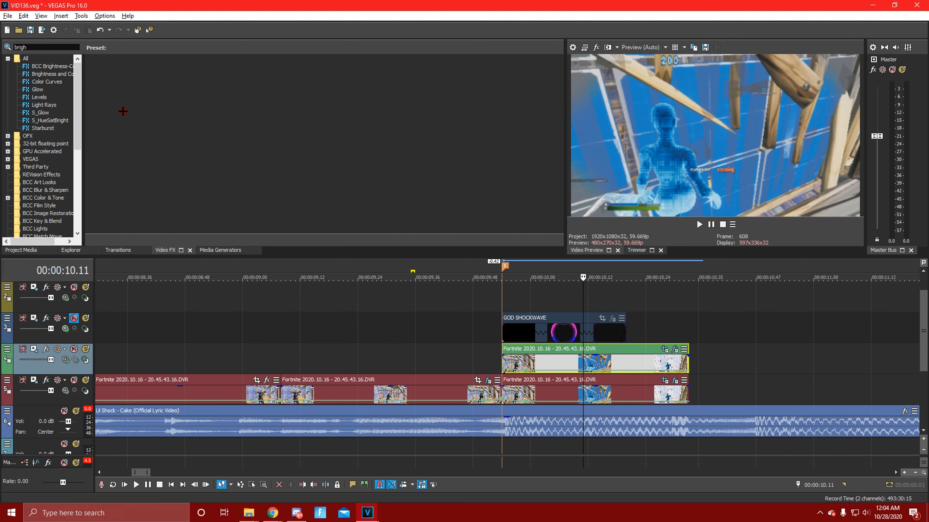
click(72, 75)
drag(394, 80, 616, 362)
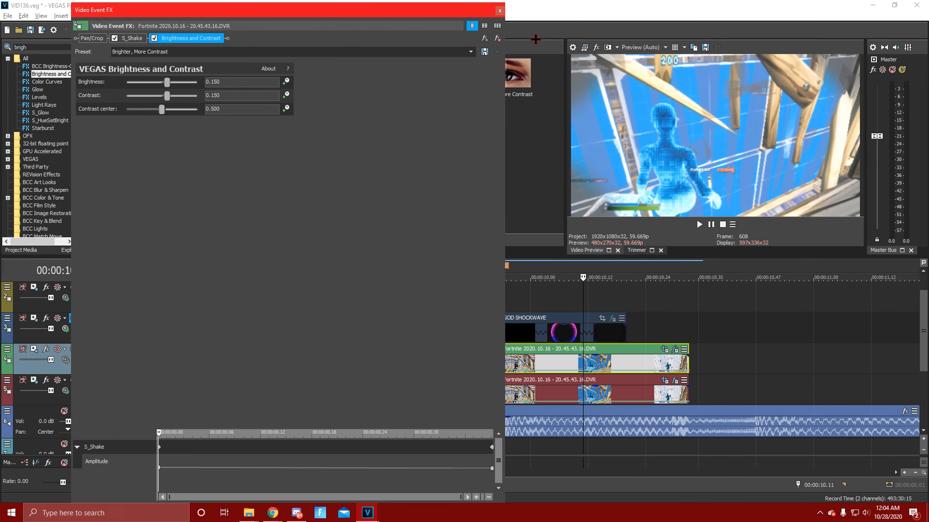
click(499, 10)
Apply S_Glow with the (BRIGHT) CLIP WHITE GLOW preset to the masked upper clip and reduce its brightness to 1.054.
text(glow)
click(40, 167)
drag(170, 73, 539, 351)
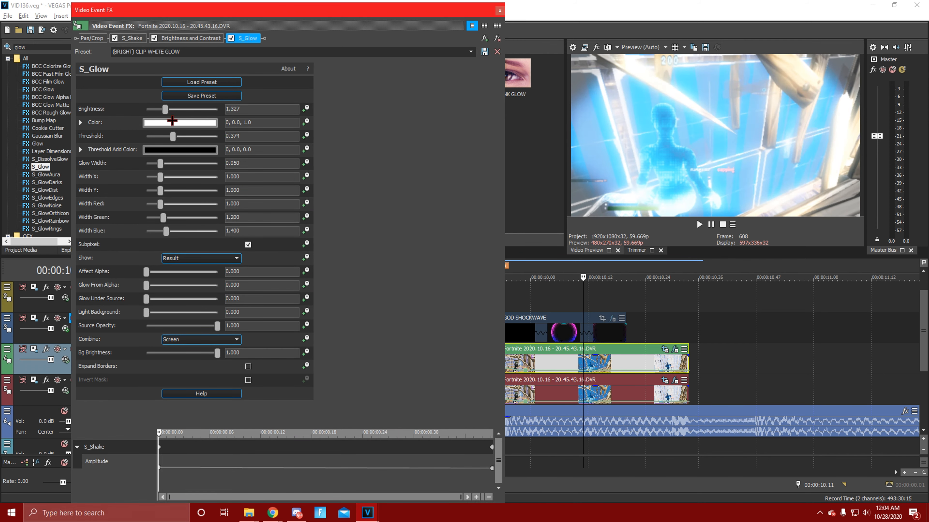
drag(173, 121, 168, 129)
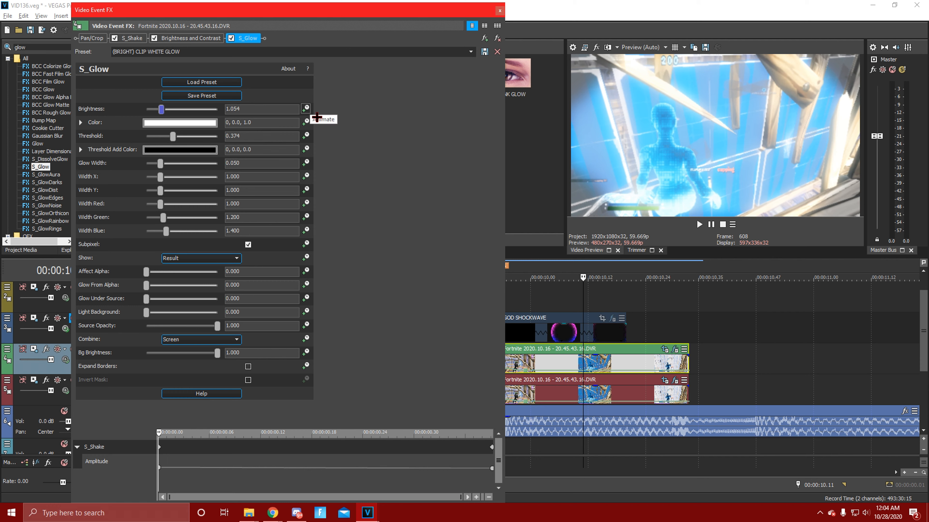
Animate the S_Glow brightness so it falls to its minimum at the end of the masked clip, and play it back.
click(306, 109)
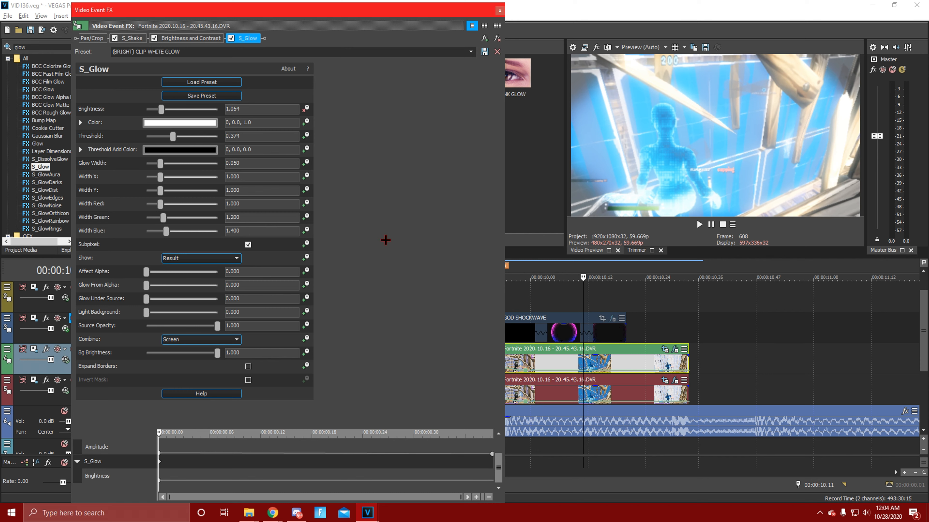
click(494, 476)
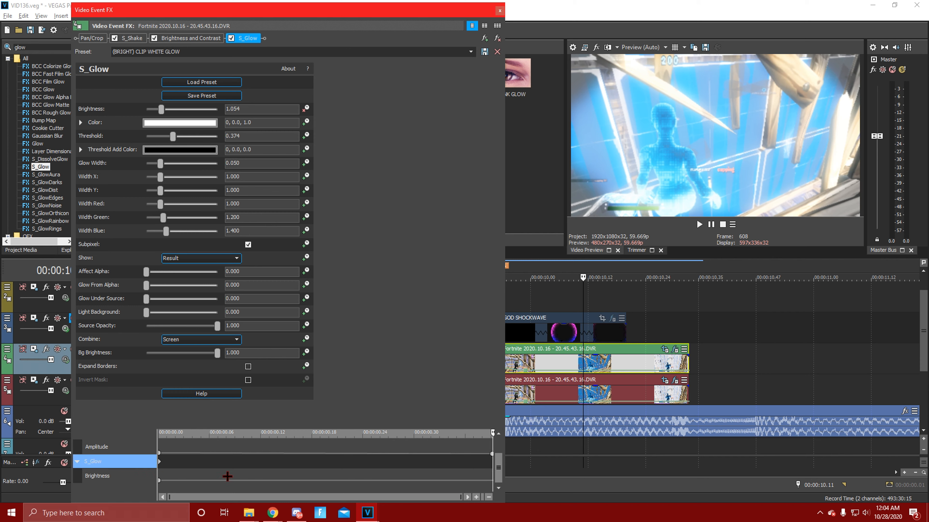
drag(162, 109, 146, 109)
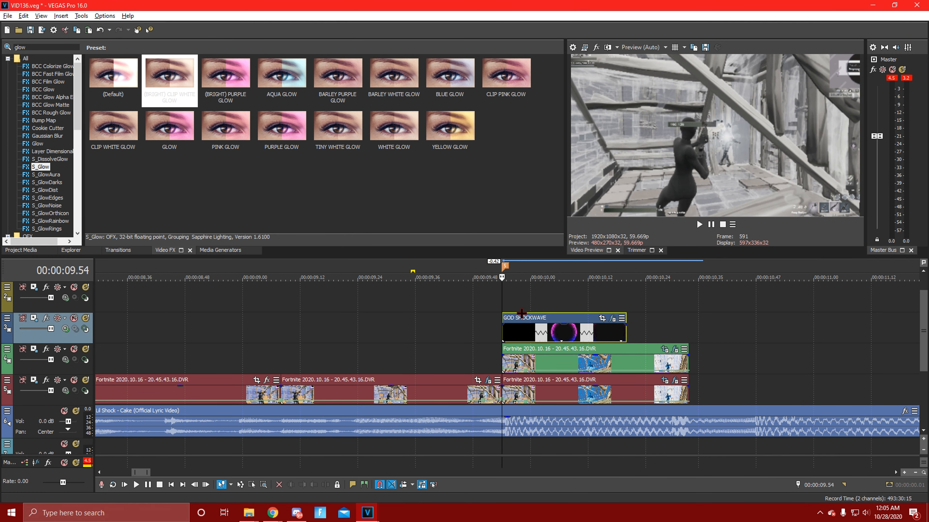
key(space)
Speed up the mask's growth by moving its enlarged keyframe to about 17 frames into the upper clip, and play the section.
mouse_move(554, 345)
mouse_down()
mouse_move(594, 345)
mouse_move(540, 342)
mouse_up()
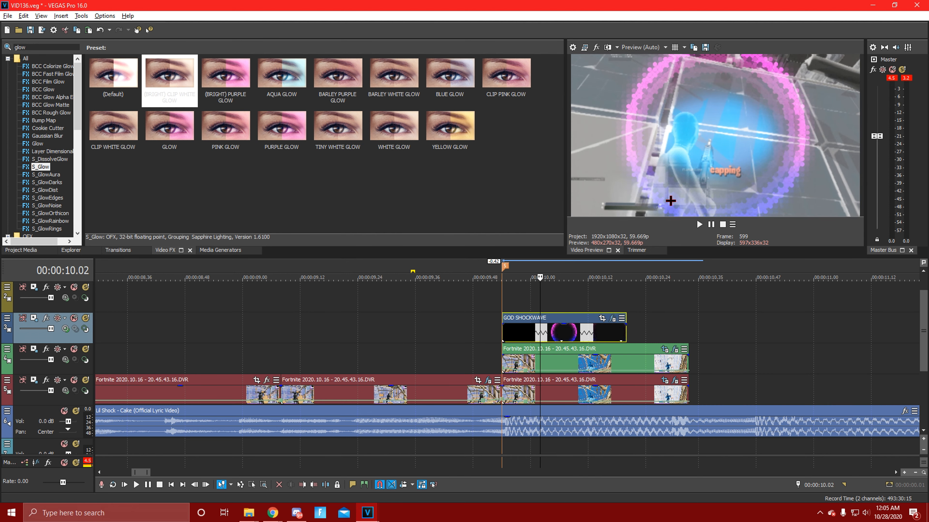
click(536, 366)
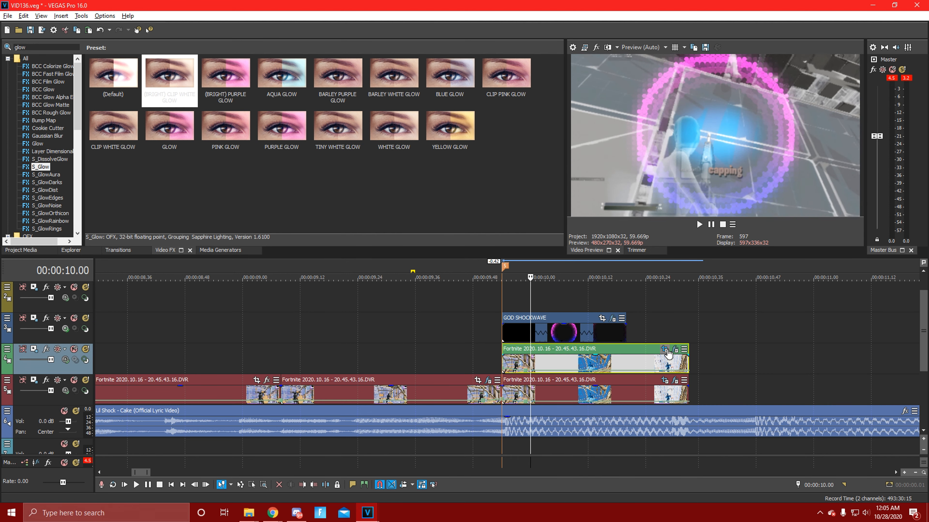
click(665, 350)
drag(333, 492, 299, 496)
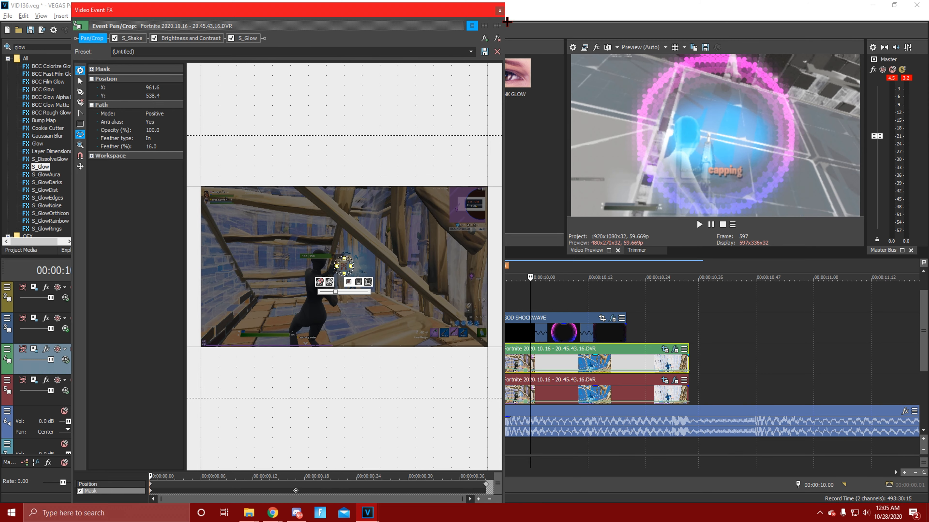
click(499, 10)
click(377, 338)
key(space)
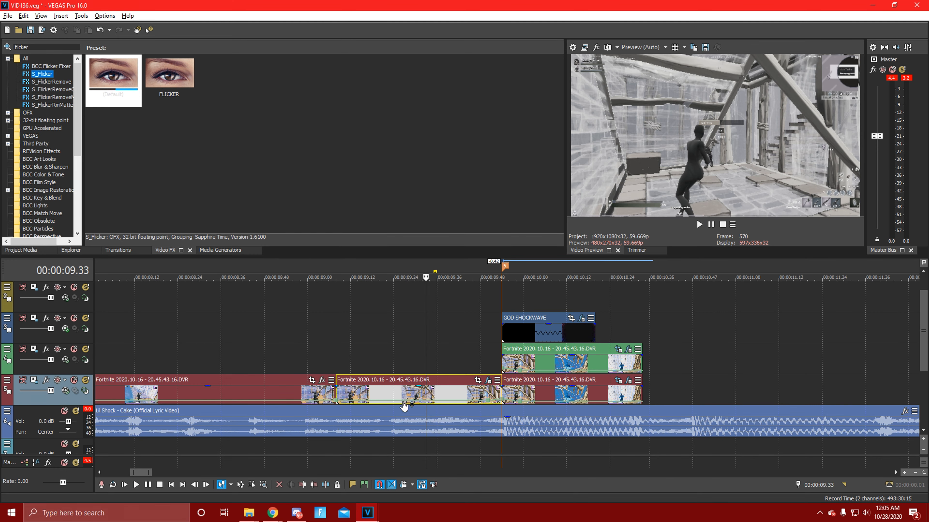
Apply S_Flicker's FLICKER preset to the gameplay clip before the shockwave and animate its amplitude, starting at 0.
drag(176, 80, 436, 402)
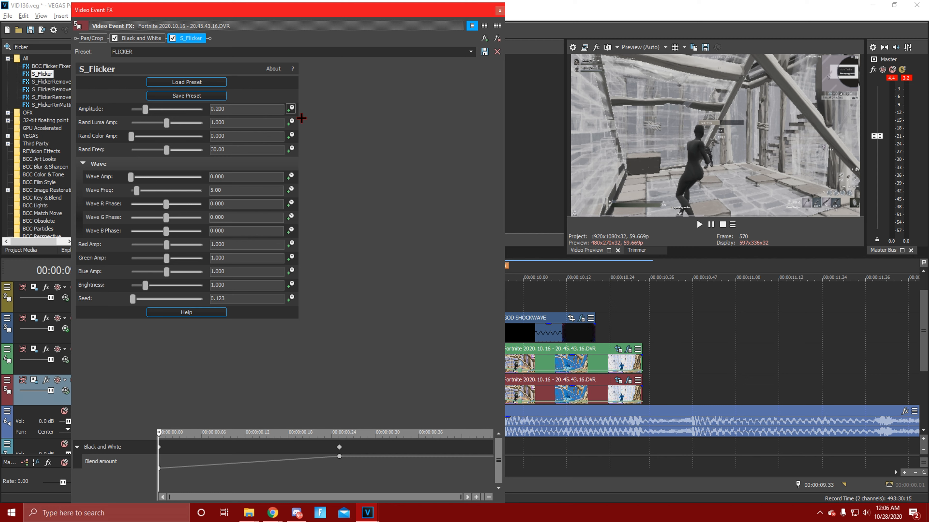
click(292, 108)
text(0)
key(Return)
drag(499, 454, 498, 476)
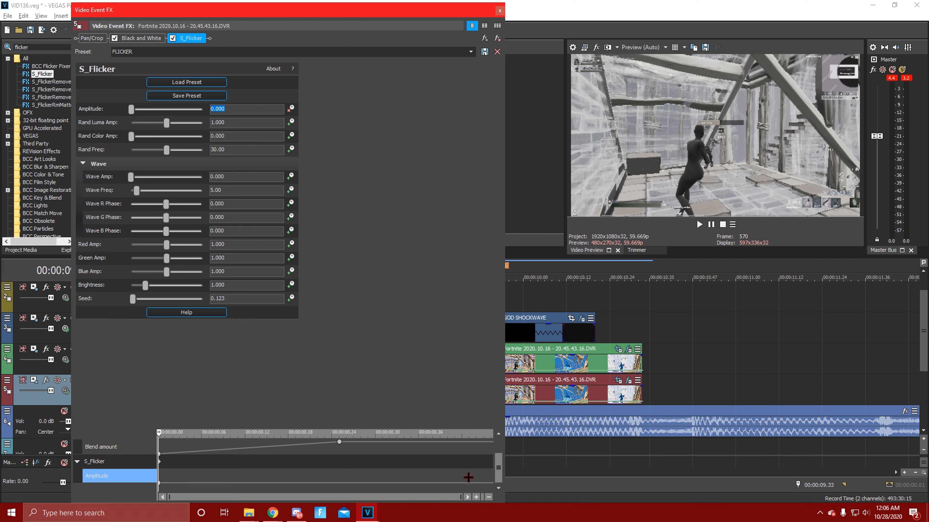
Set a flicker amplitude keyframe of 0.325 about 24 frames into the clip and play back the edit.
click(322, 472)
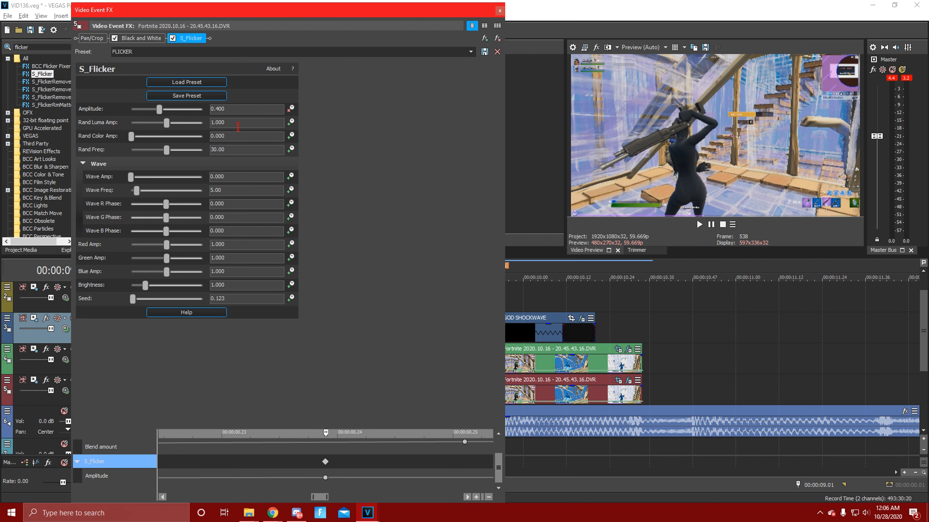
click(242, 109)
text(0.32)
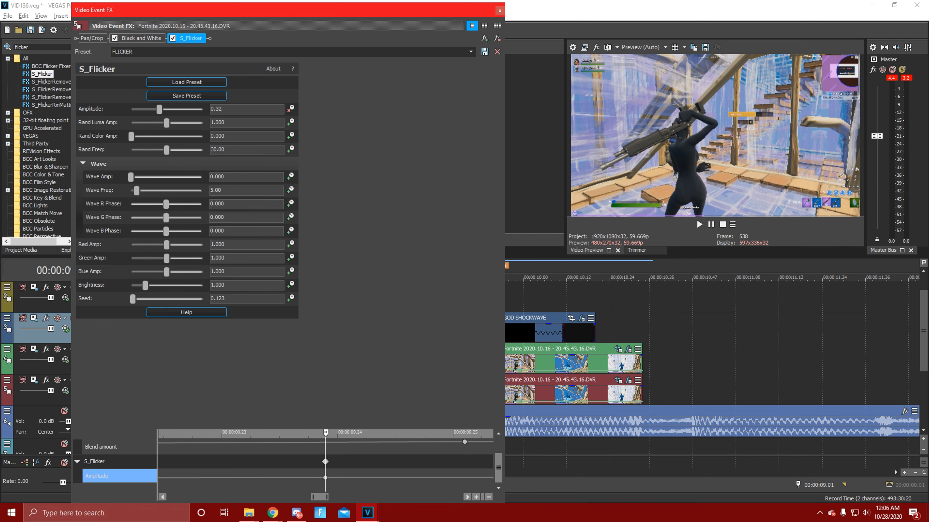
text(5)
key(Return)
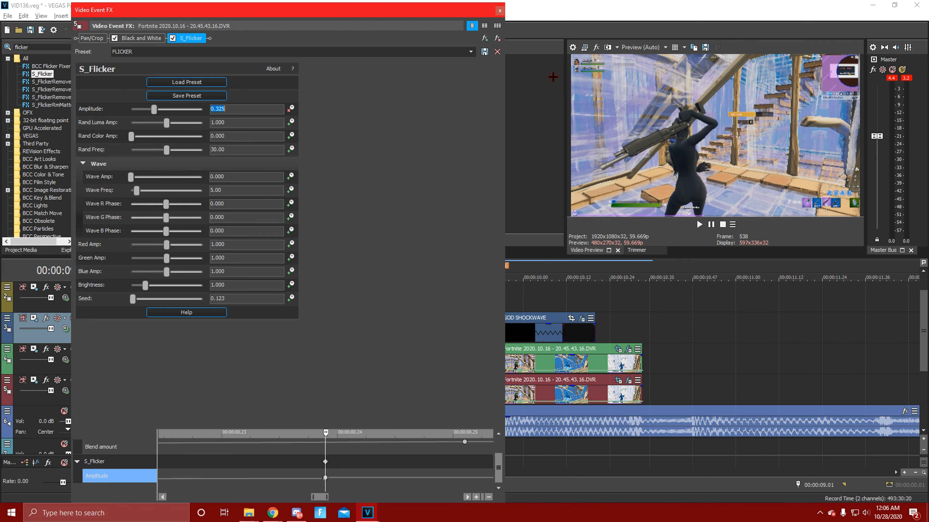
click(499, 11)
click(286, 327)
key(space)
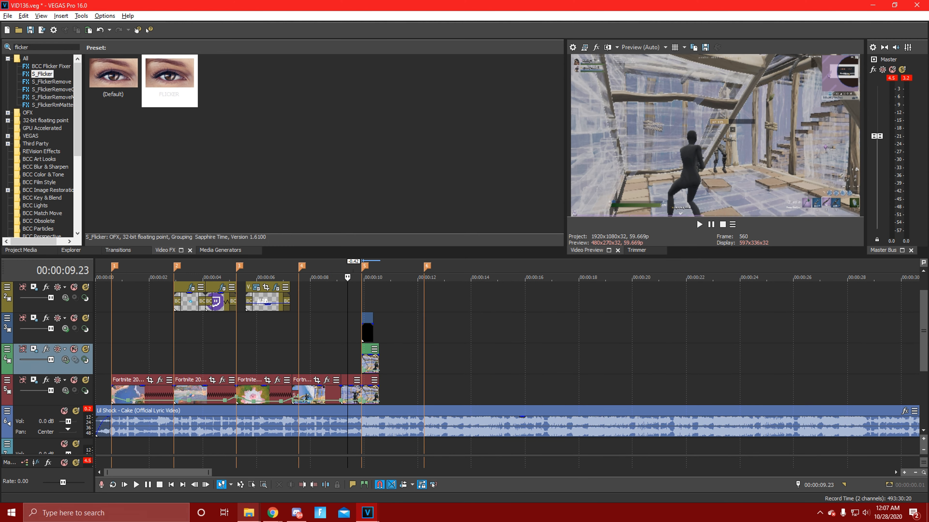
Add the Swoosh sound file from File Explorer to the audio track beneath the music and shift it earlier around the shockwave.
click(249, 512)
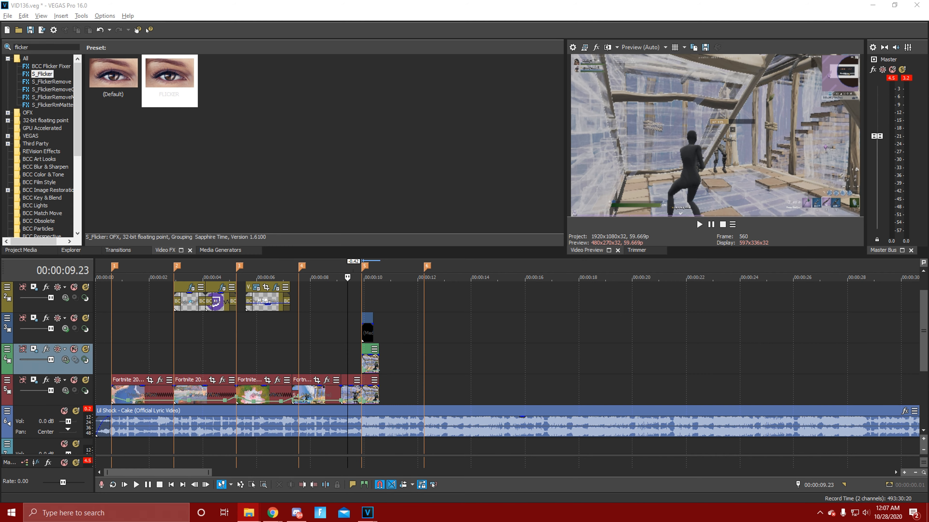
drag(583, 353, 359, 447)
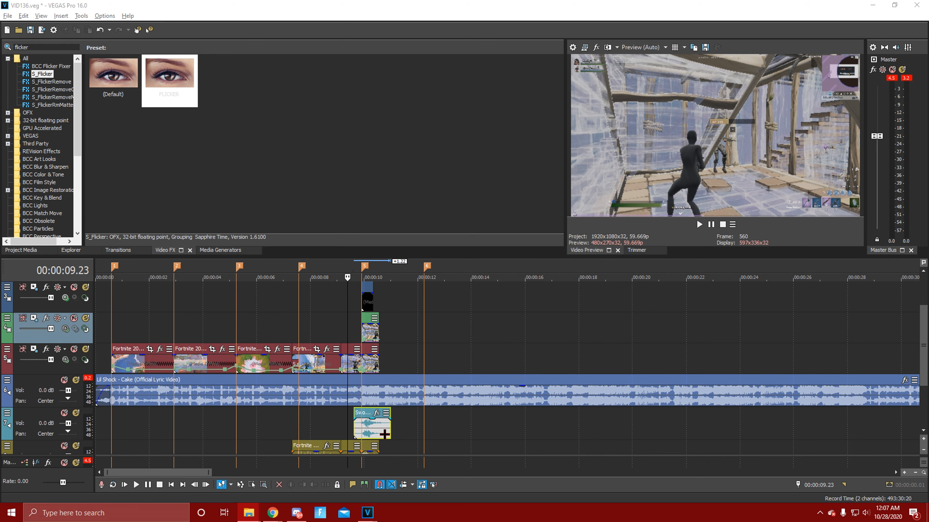
click(365, 429)
scroll(438, 402, up, 6)
drag(496, 406, 441, 414)
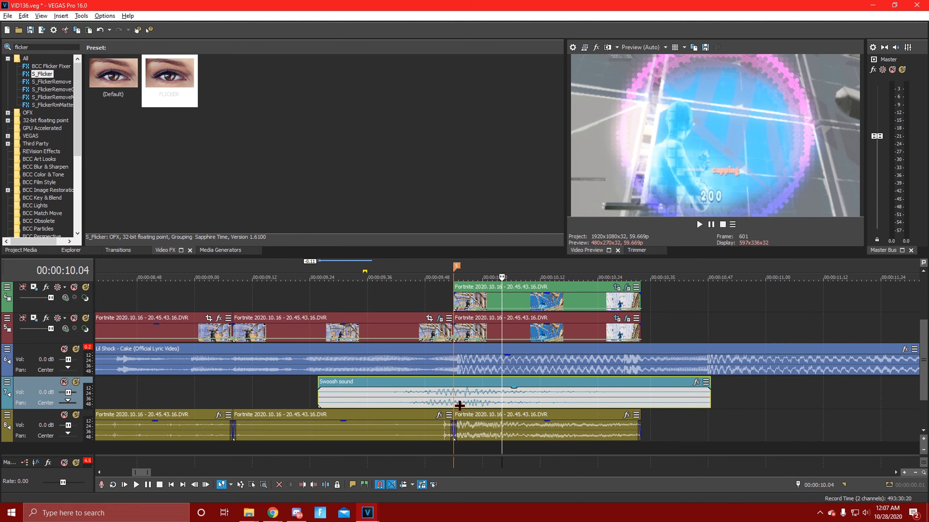
Nudge the Swoosh sound slightly earlier to match the 00:00:09.54 marker and raise its track volume to 3.8 dB.
click(460, 407)
scroll(512, 408, up, 3)
mouse_move(582, 401)
mouse_down()
mouse_move(539, 409)
mouse_move(554, 406)
mouse_move(549, 401)
mouse_move(601, 407)
mouse_move(558, 410)
mouse_up()
scroll(549, 401, down, 3)
scroll(558, 410, down, 3)
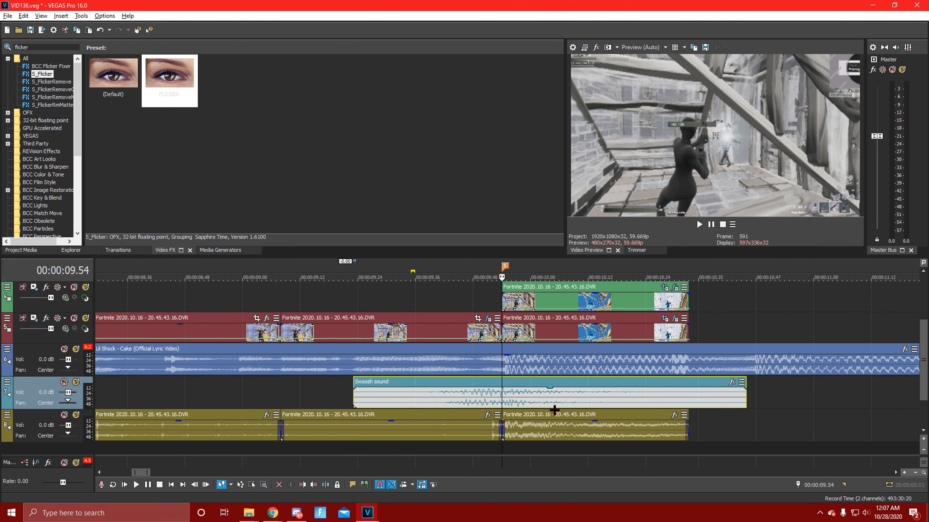
drag(75, 400, 79, 398)
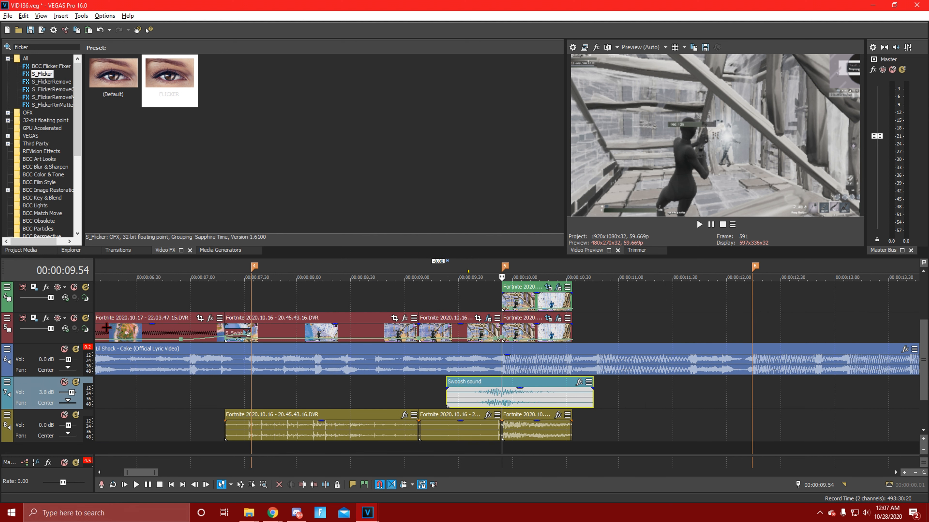
Play back the edit around the shockwave to check the timing of the swoosh sound.
click(17, 65)
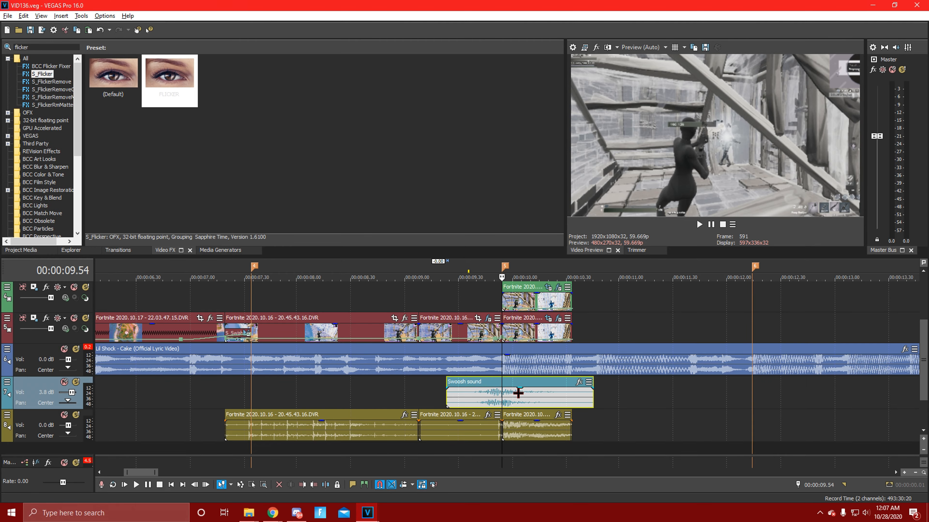
scroll(516, 401, up, 1)
scroll(419, 340, down, 5)
click(388, 309)
key(space)
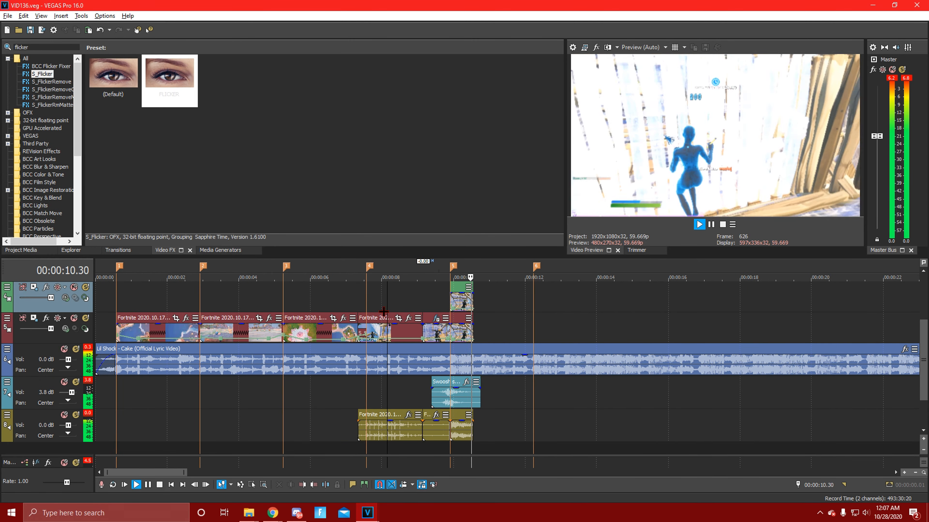
key(space)
click(433, 410)
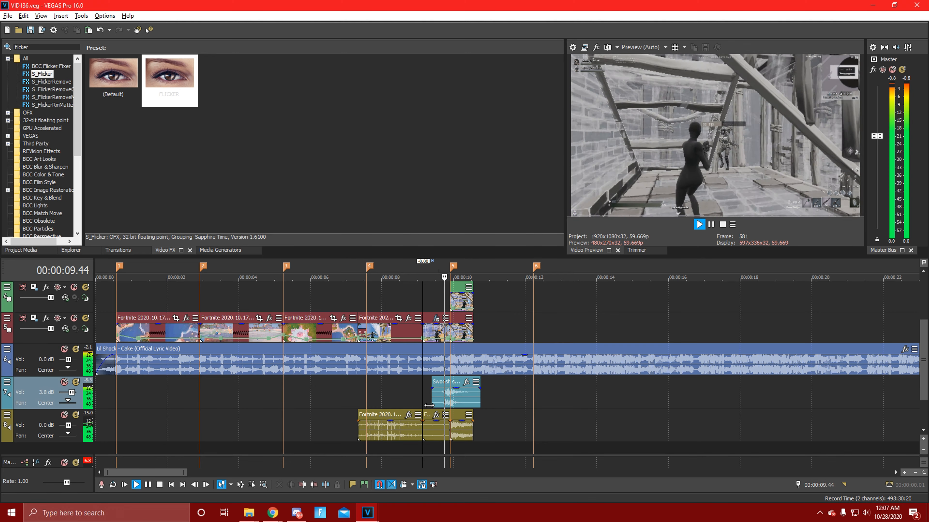
key(space)
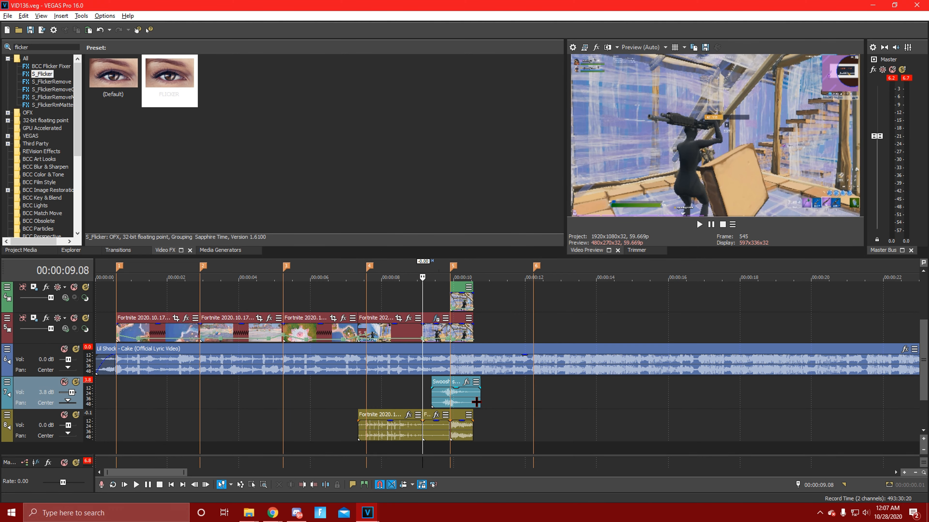
Move the new 11.43.53.03 clip's audio onto the gameplay audio track and shift the clip earlier around the last marker.
click(409, 369)
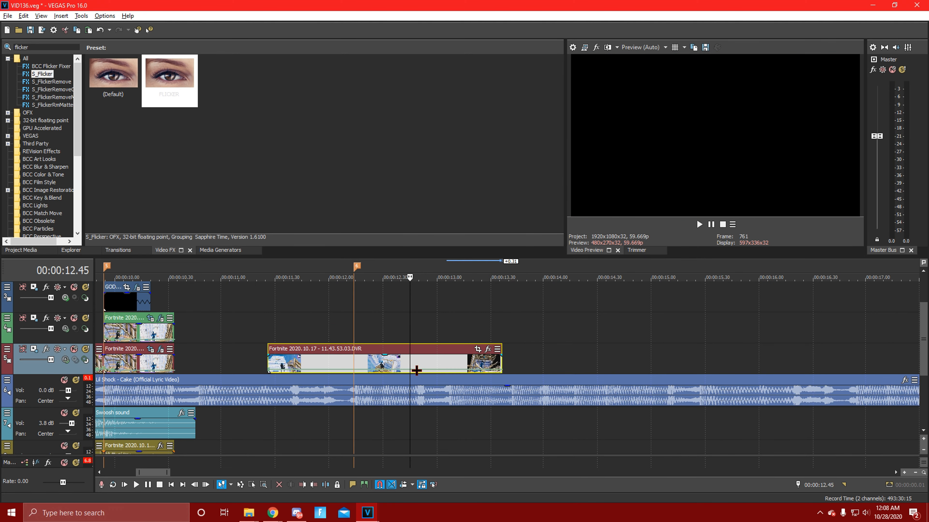
scroll(418, 369, up, 1)
scroll(472, 370, down, 2)
scroll(488, 372, down, 3)
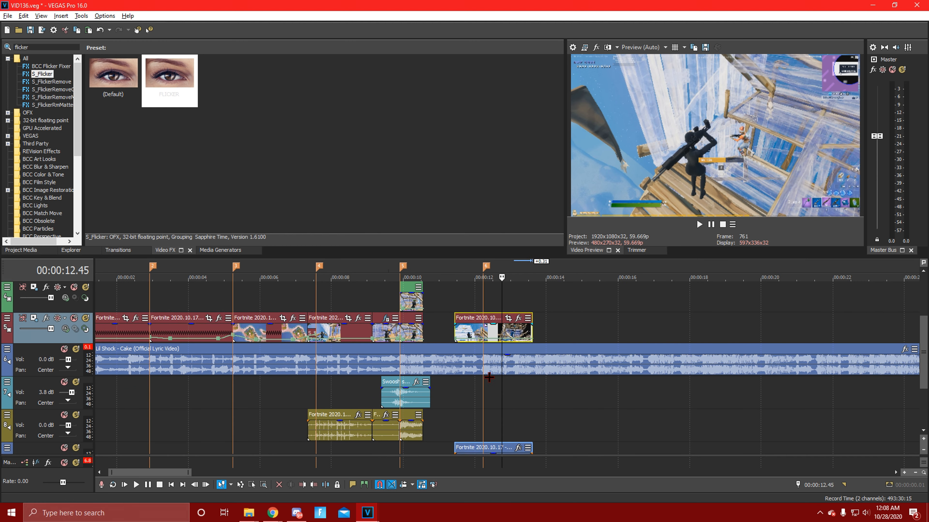
scroll(494, 420, up, 1)
scroll(489, 443, down, 1)
drag(479, 427, 481, 399)
click(491, 335)
scroll(495, 354, up, 1)
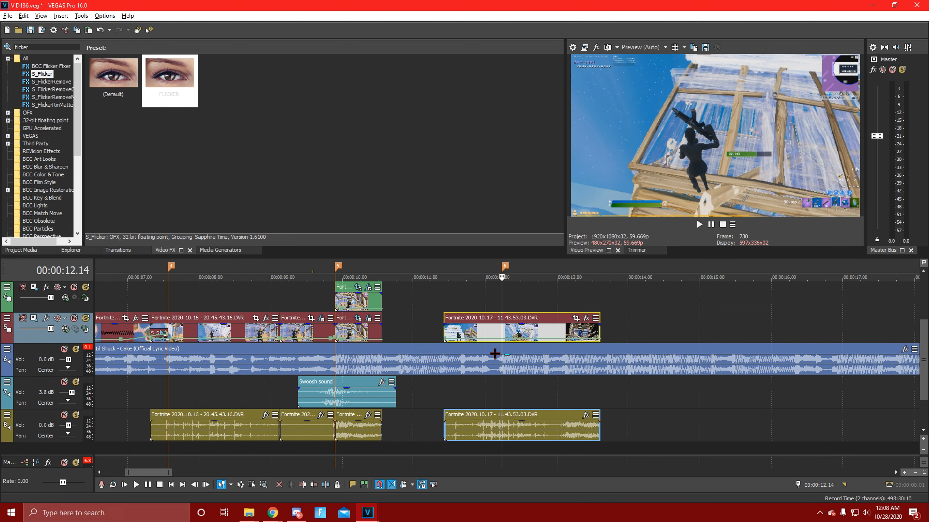
drag(559, 337, 508, 341)
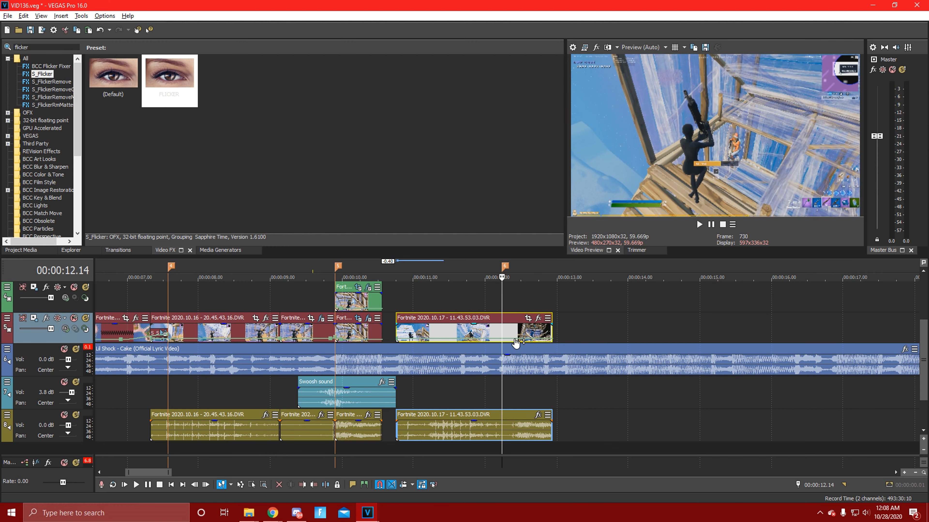
Fine-tune the 11.43.53.03 clip's position so its gunshot lines up with the beat at the 00:00:12.14 marker.
scroll(516, 343, up, 3)
scroll(517, 341, up, 5)
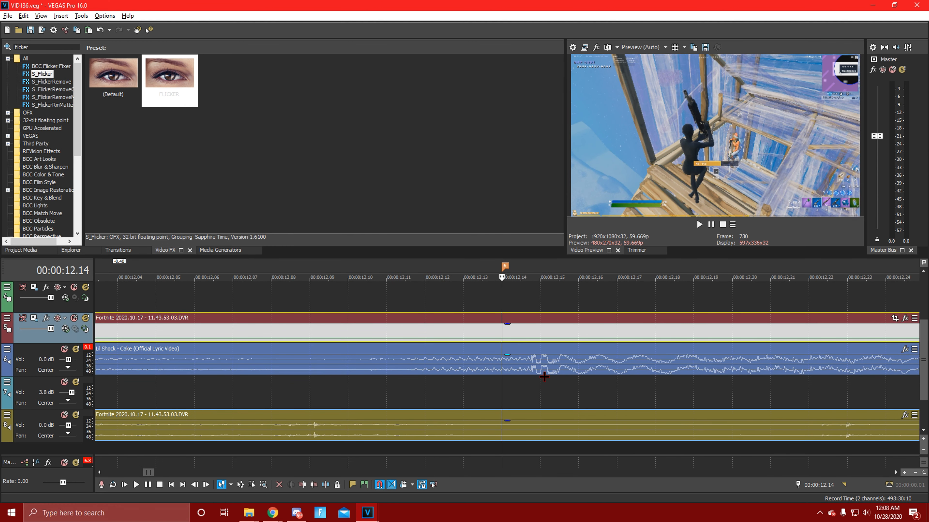
click(536, 366)
scroll(600, 339, up, 2)
drag(603, 340, 475, 337)
scroll(607, 340, down, 3)
scroll(663, 344, down, 4)
drag(663, 339, 599, 341)
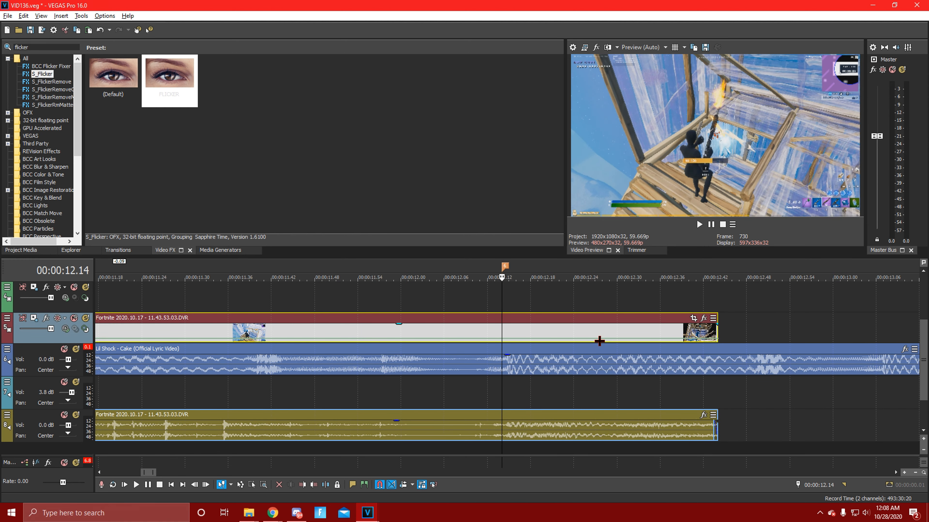
scroll(596, 340, up, 5)
drag(543, 341, 571, 339)
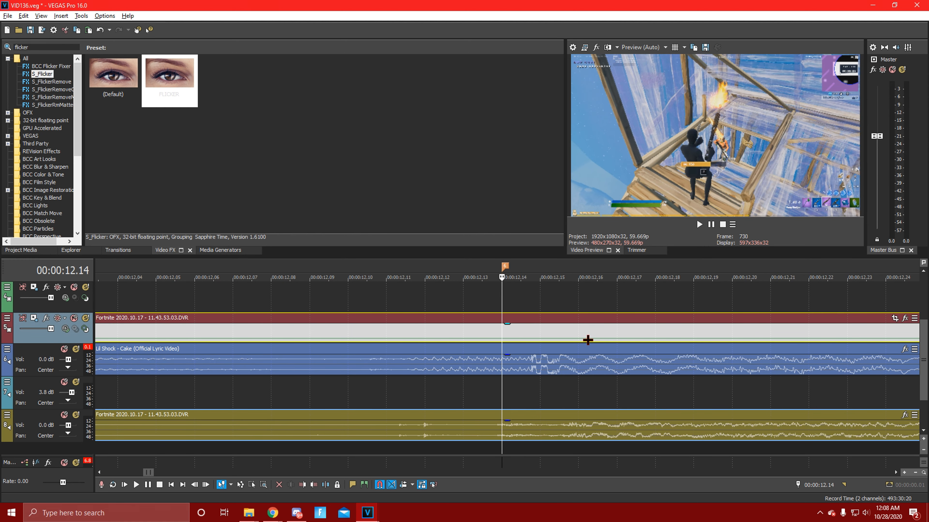
Extend the start of the 11.43.53.03 clip back to 00:00:10.33 so it meets the end of the preceding clip.
scroll(581, 340, down, 8)
click(320, 335)
scroll(338, 336, up, 5)
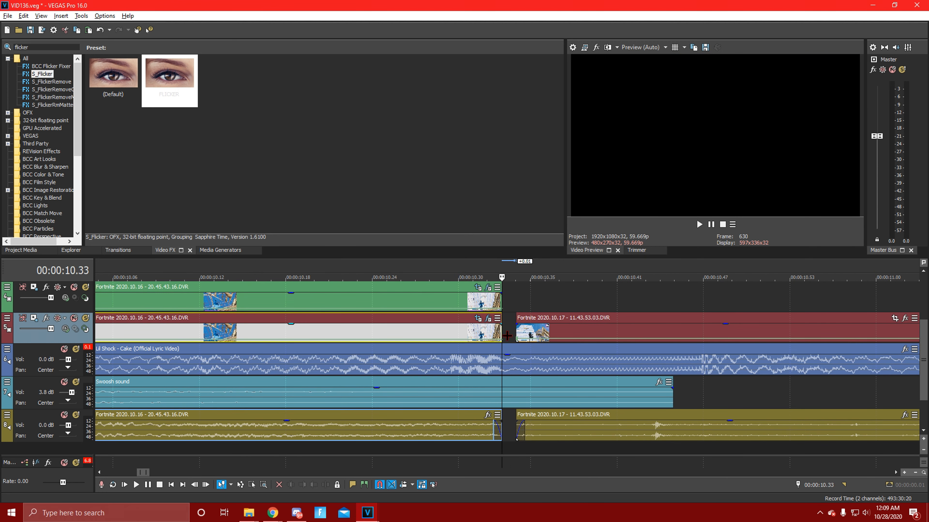
drag(522, 335, 507, 336)
scroll(506, 336, down, 3)
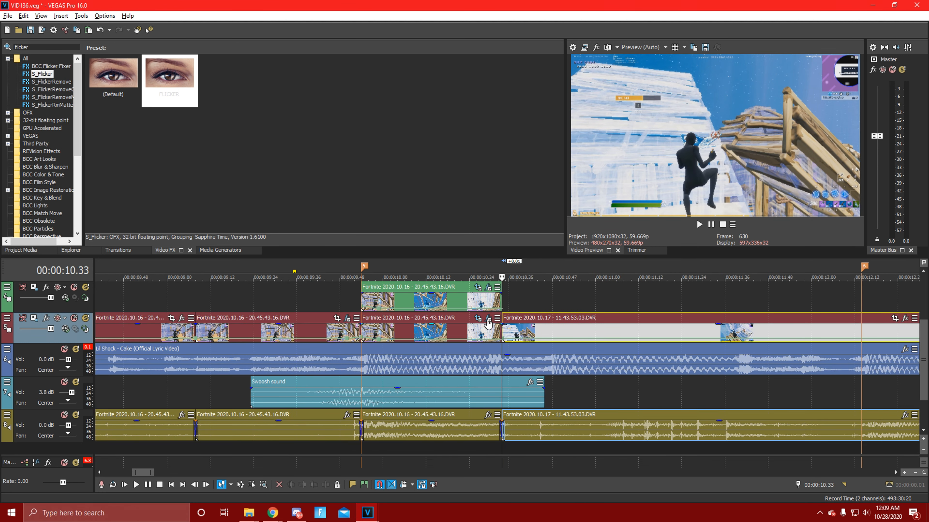
Split the overlay gameplay clip at 00:00:10.18, 15 frames before its end.
click(490, 306)
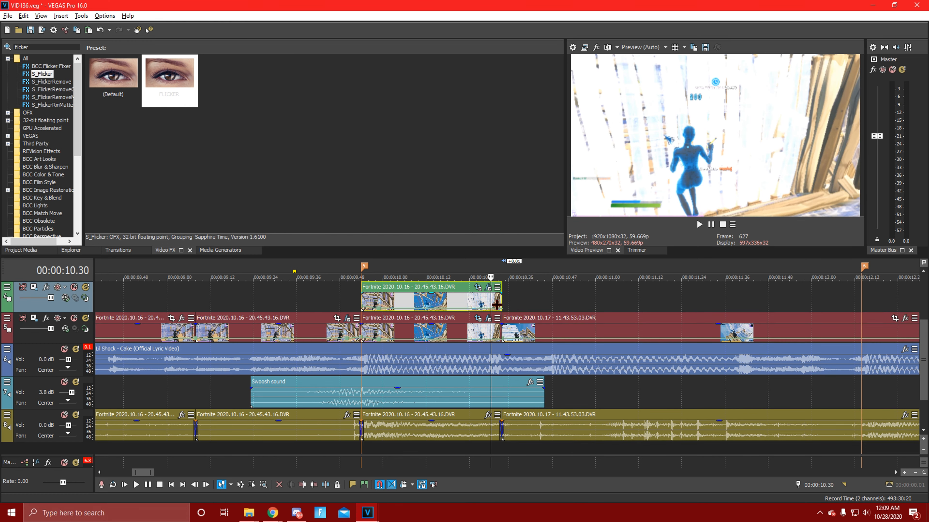
click(505, 306)
scroll(506, 310, up, 1)
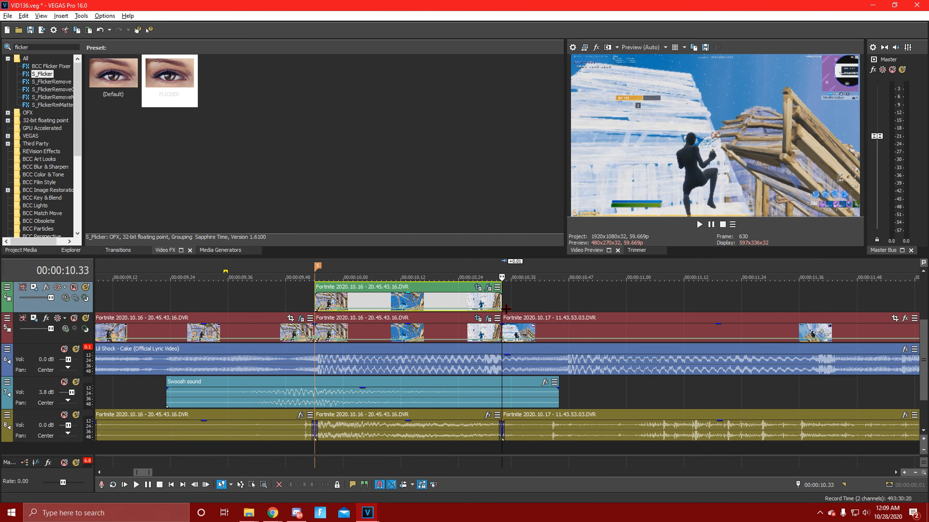
scroll(506, 310, up, 2)
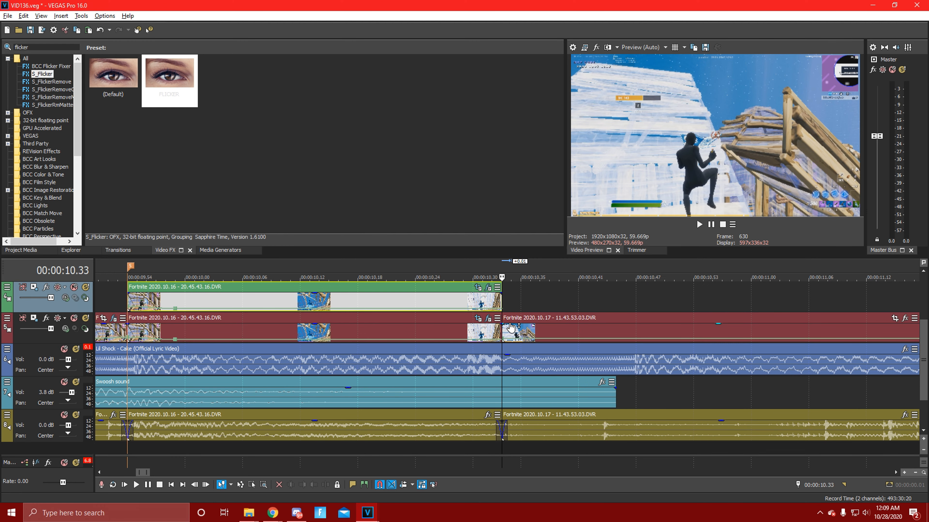
scroll(511, 349, up, 5)
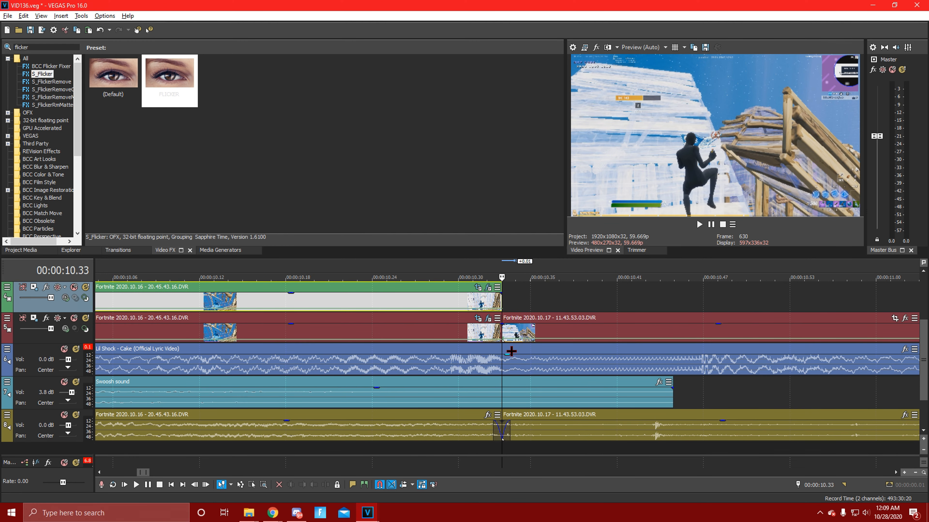
scroll(511, 349, down, 2)
key(Left)
key(Left)
key(Left)
key(Left)
key(Left)
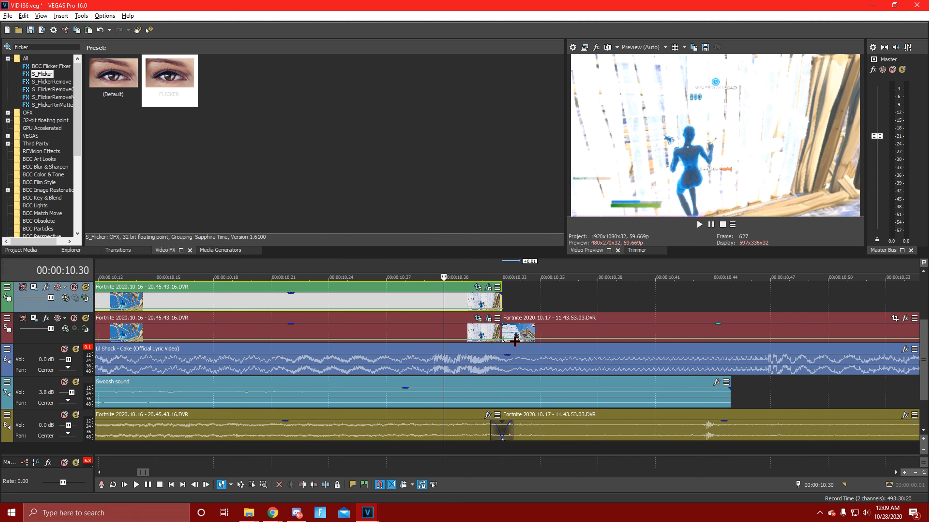
key(Left)
key(Left)
key(Left)
key(Left)
key(Left)
key(Left)
key(Left)
key(Left)
key(Left)
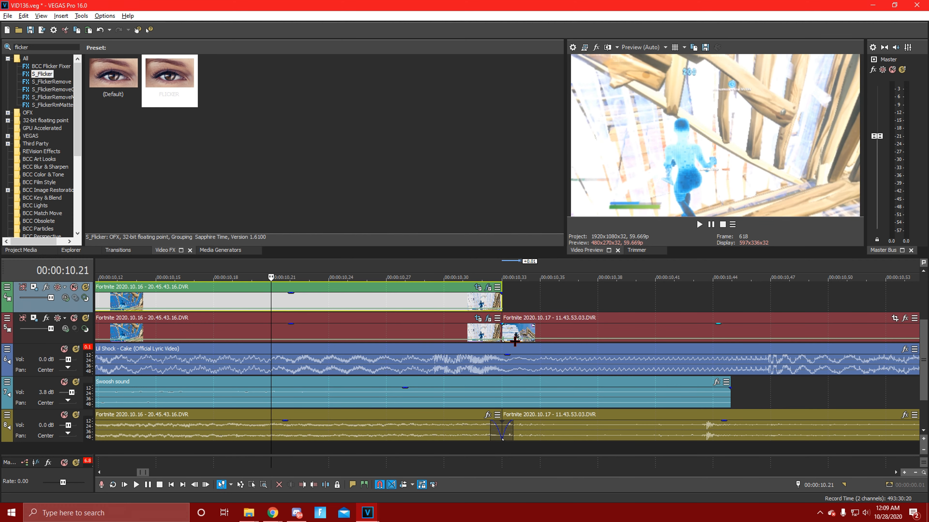
key(Left)
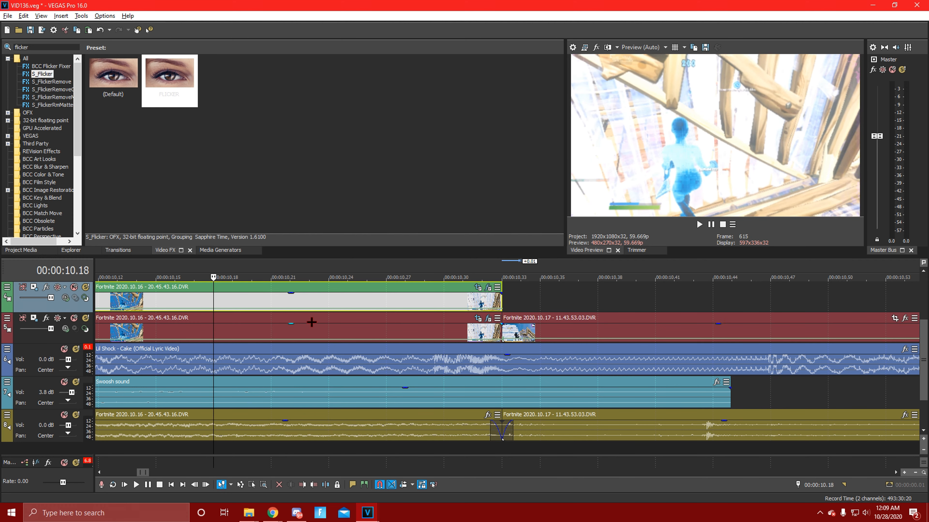
key(s)
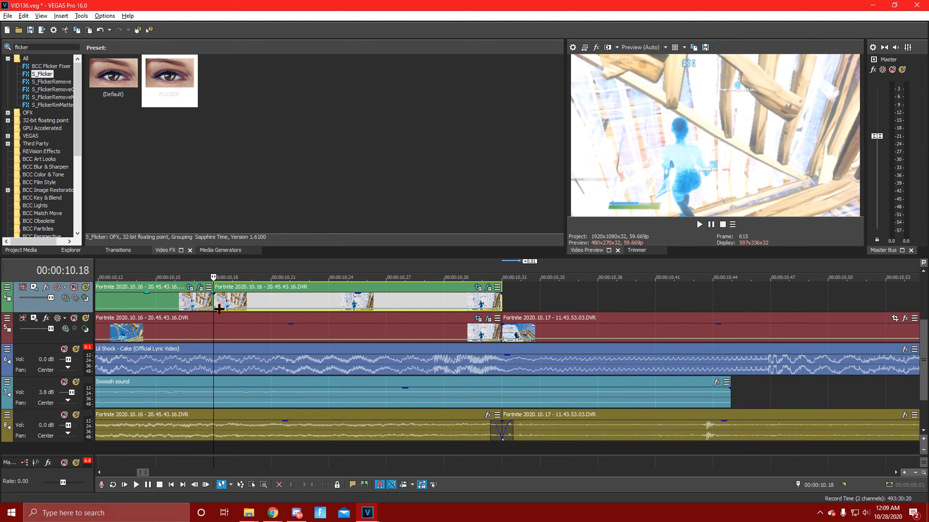
Split the 11.43.53.03 clip at 00:00:10.48, 15 frames after its start.
click(509, 333)
scroll(547, 391, down, 1)
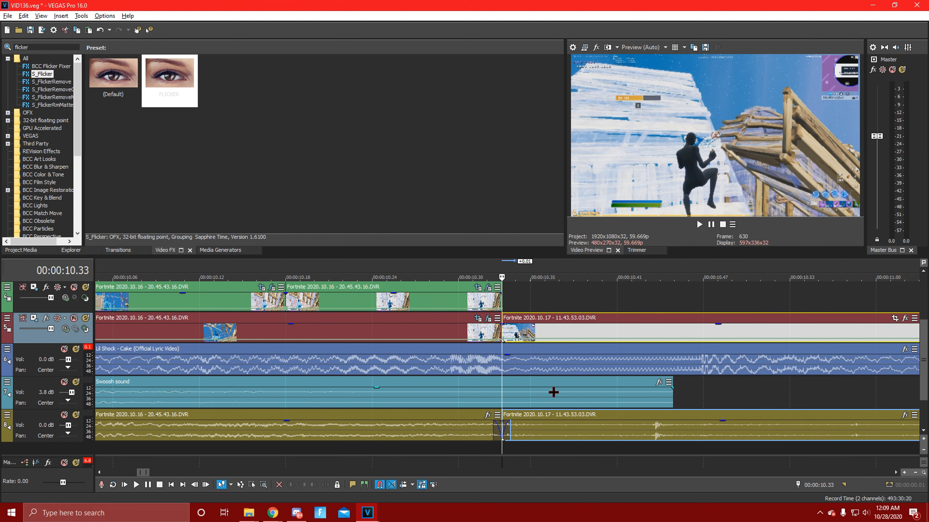
key(Right)
key(Right)
key(Right)
key(Right)
key(Right)
key(Right)
key(Right)
key(Right)
key(Right)
key(Right)
key(Right)
key(Right)
key(Right)
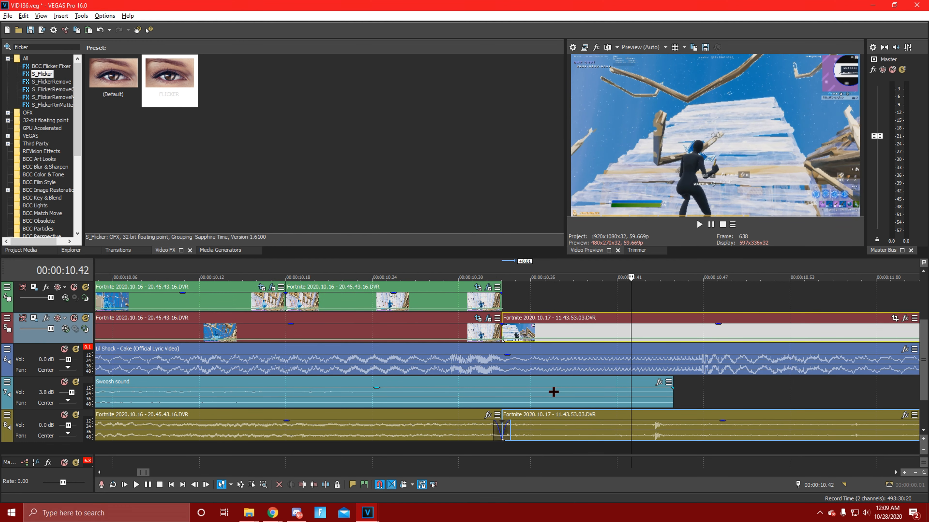
key(Right)
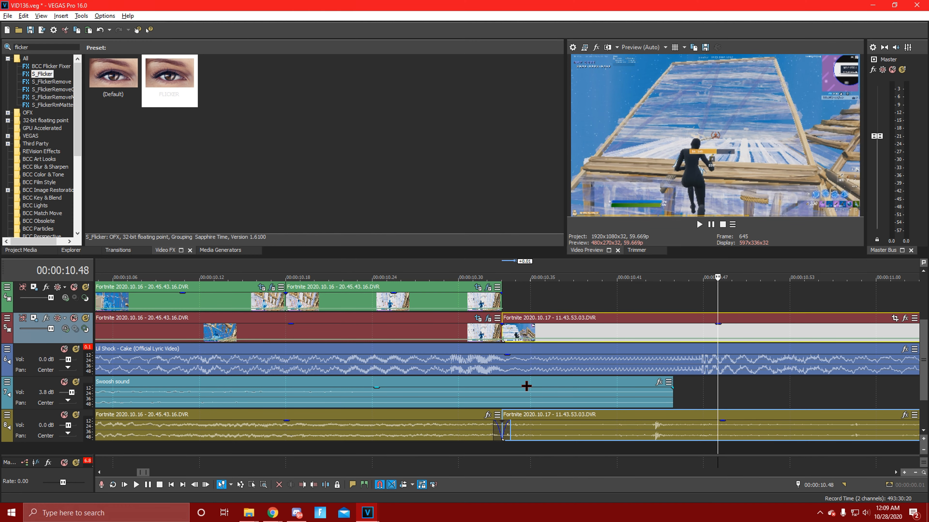
key(s)
Apply the a3on screen pump A filter package to the last 15-frame section of the overlay clip.
click(394, 309)
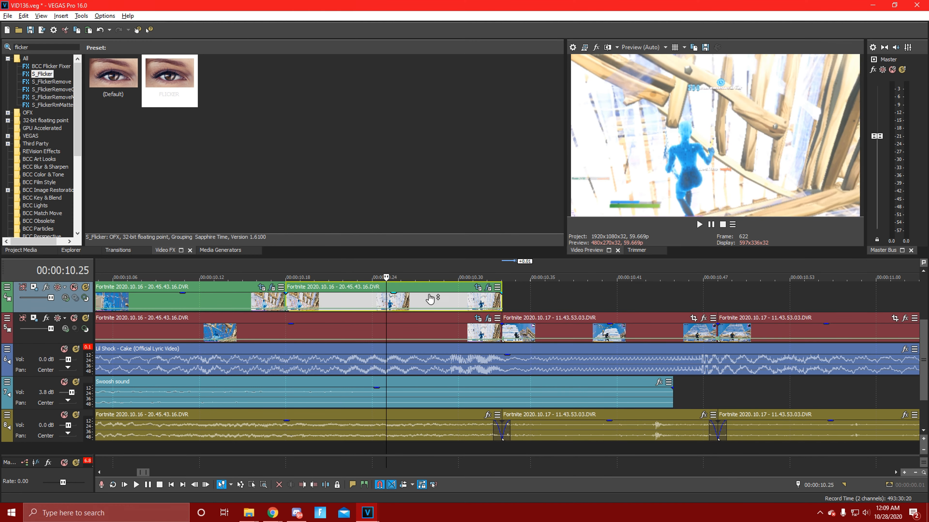
click(489, 288)
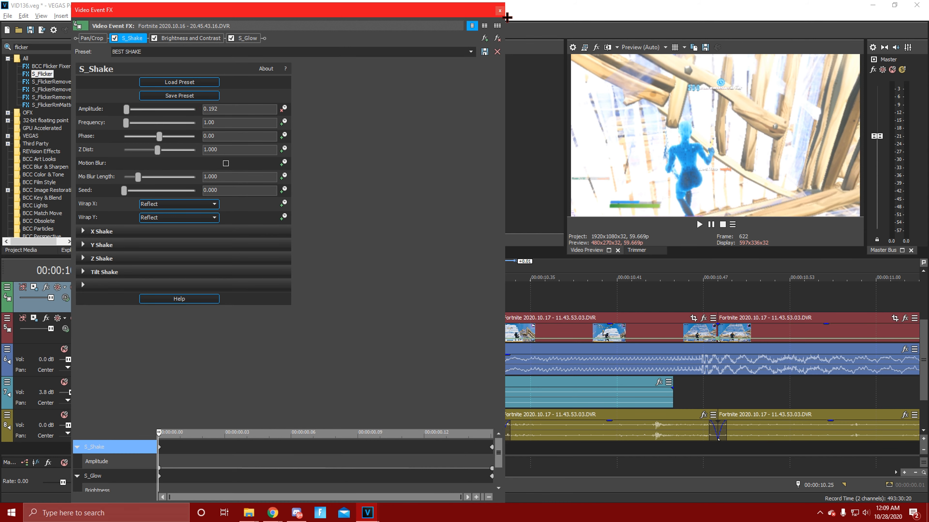
click(492, 47)
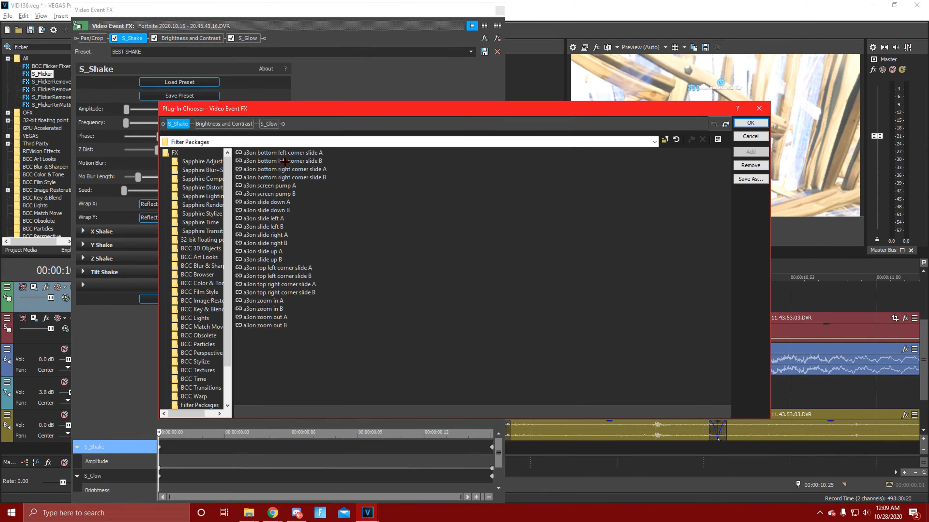
click(296, 186)
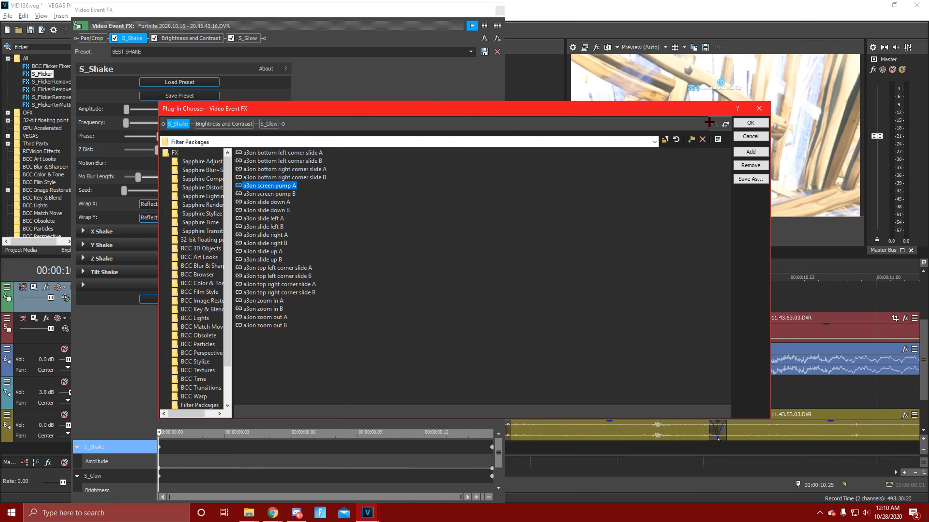
click(751, 151)
click(750, 123)
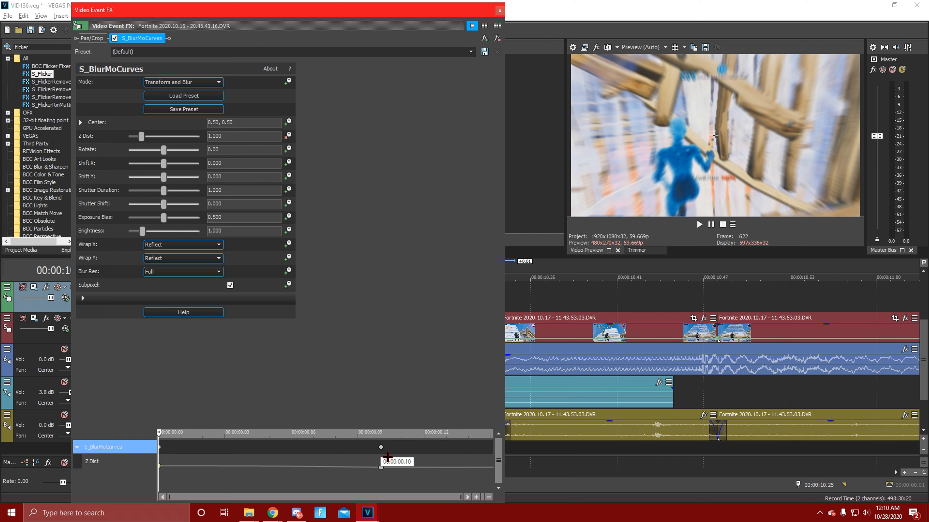
Move the S_BlurMoCurves end keyframe to the clip's end and the first keyframe to about 00:00:00.06, and preview the result.
drag(389, 454, 533, 449)
drag(159, 448, 297, 457)
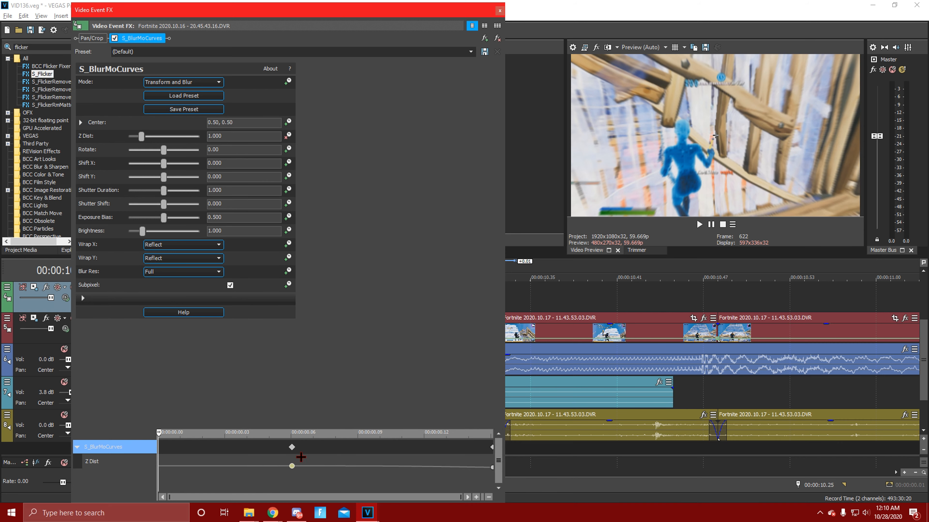
click(500, 11)
key(space)
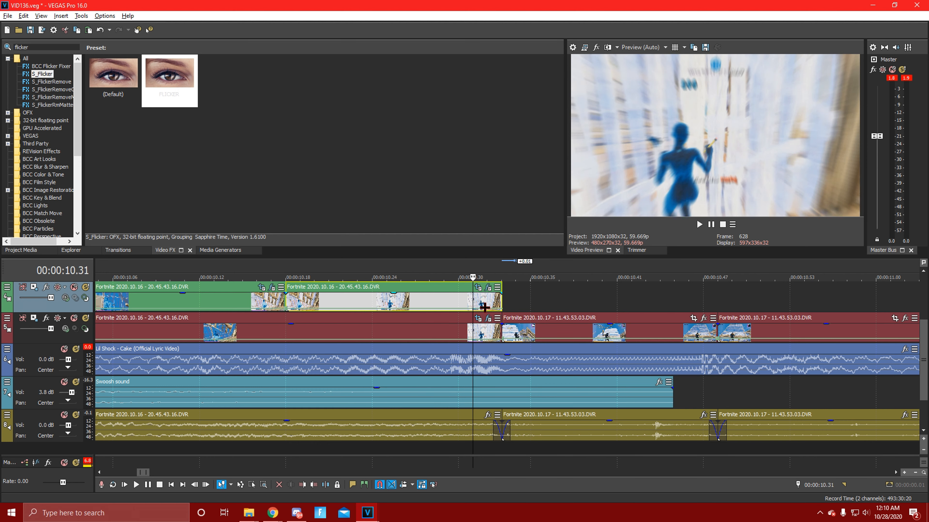
Apply the a3on screen pump B filter package to the first 15-frame section of the 11.43.53.03 clip.
click(701, 322)
click(705, 321)
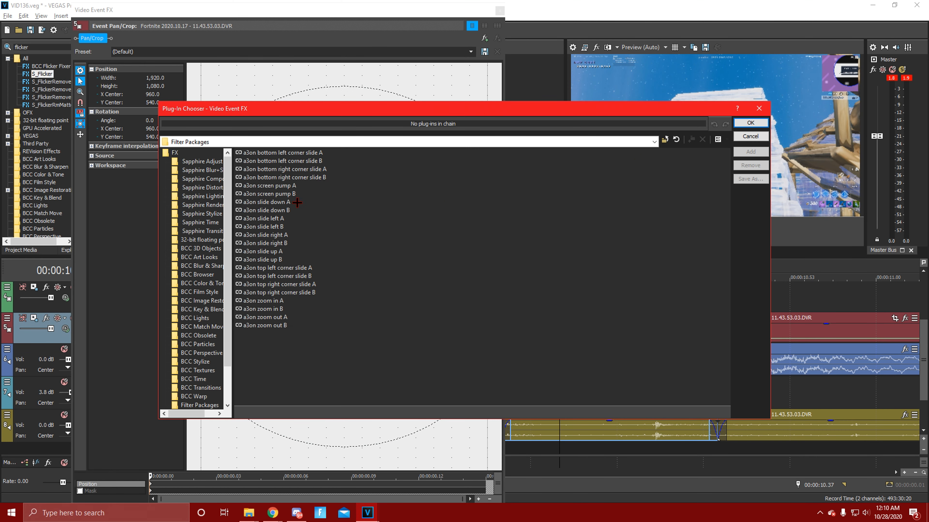
click(289, 194)
click(750, 151)
click(751, 123)
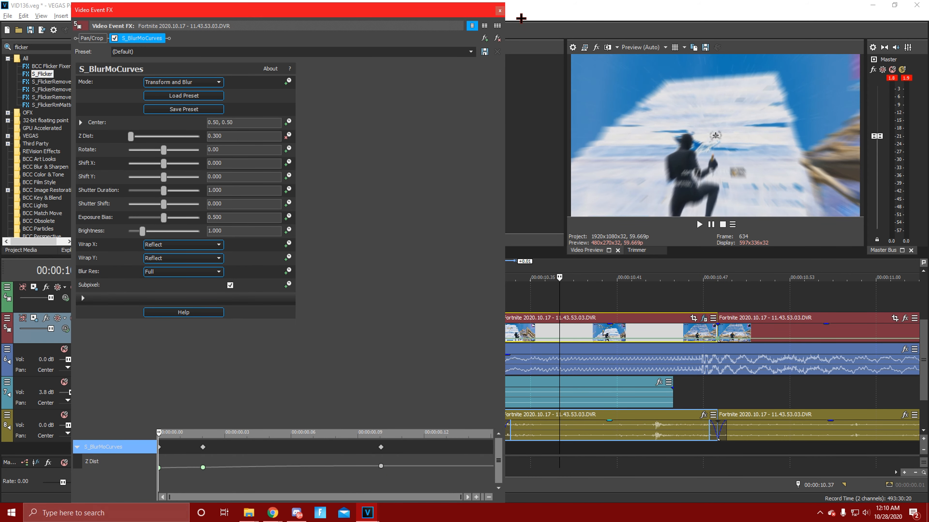
click(500, 10)
Play back the screen pump transition between the overlay clip and the 11.43.53.03 clip.
click(363, 310)
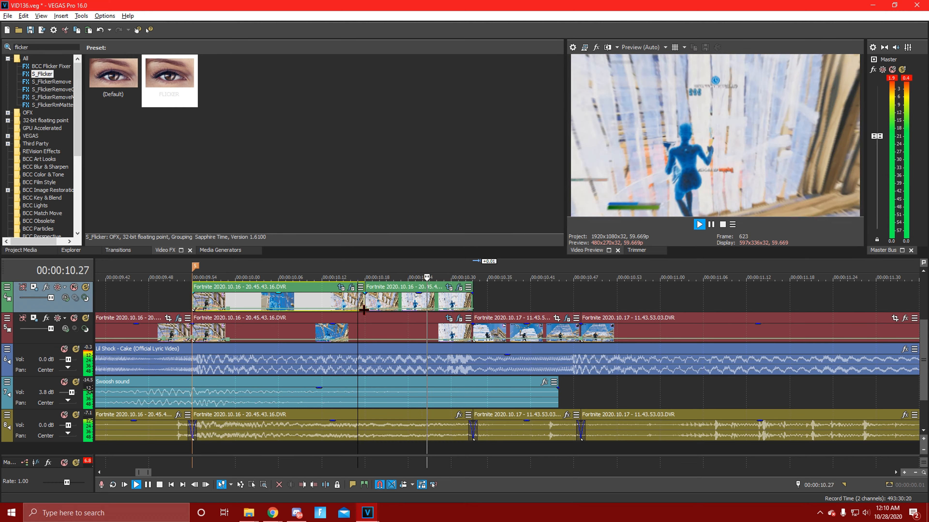
scroll(438, 319, down, 2)
key(space)
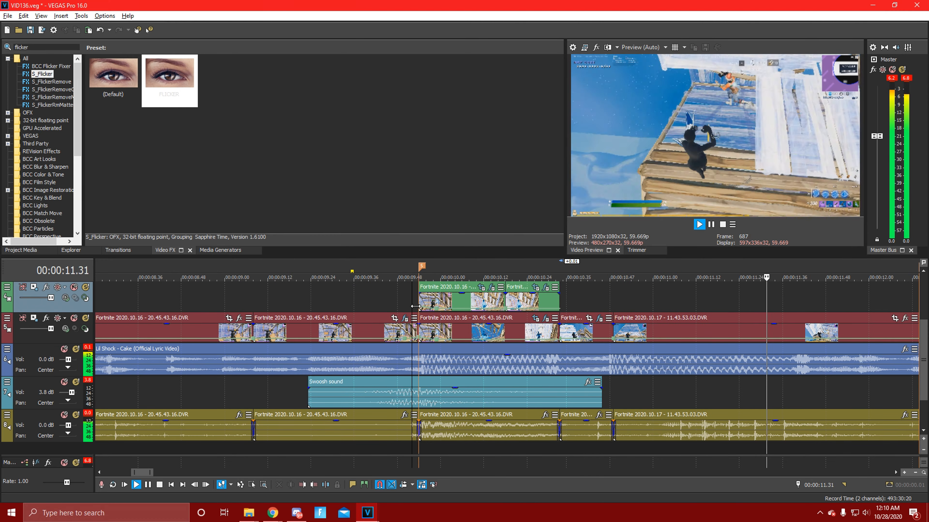
Stop playback, then remove and reinsert the velocity envelope on the 11.43.53.03 clip.
scroll(414, 306, down, 3)
key(space)
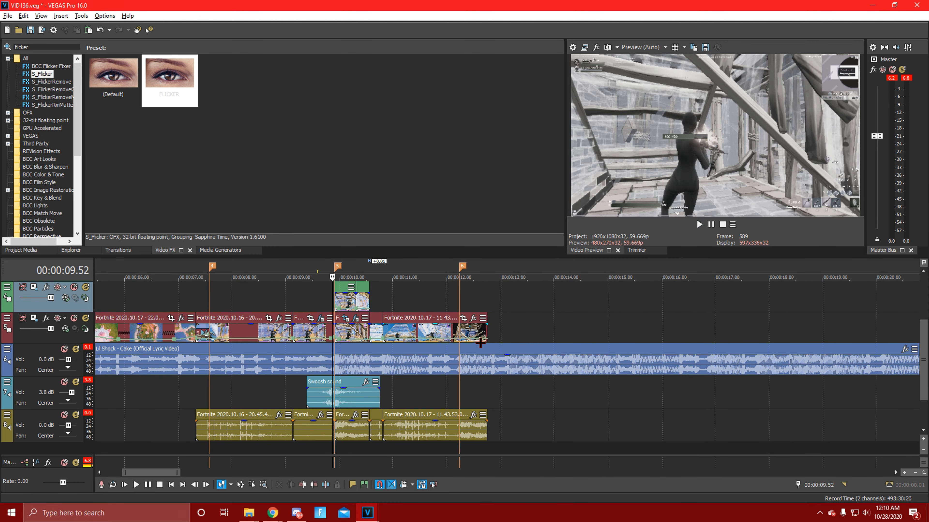
click(468, 339)
scroll(512, 342, up, 5)
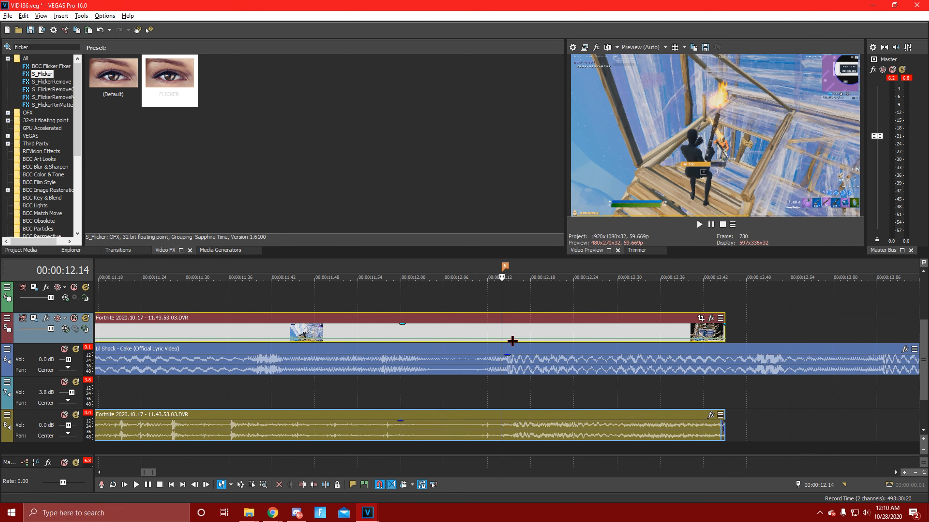
scroll(512, 341, up, 4)
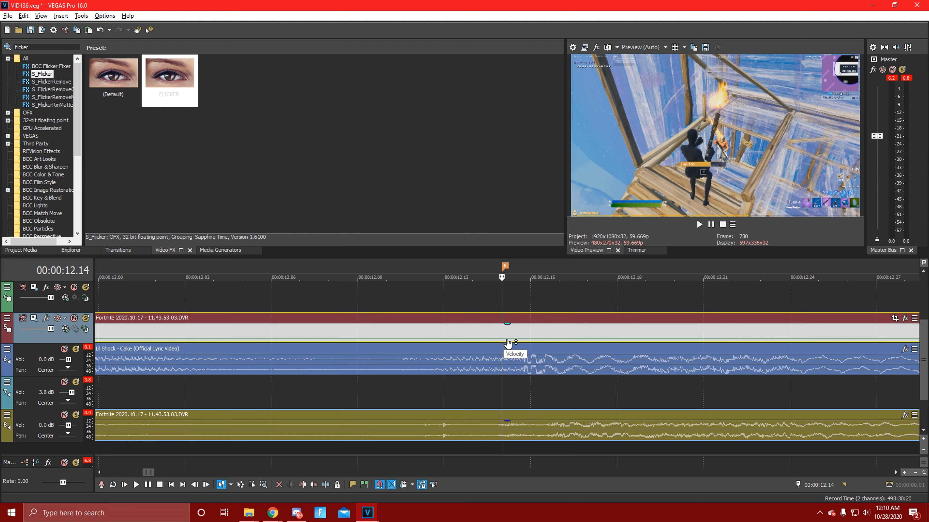
right_click(514, 342)
mouse_move(582, 390)
click(673, 413)
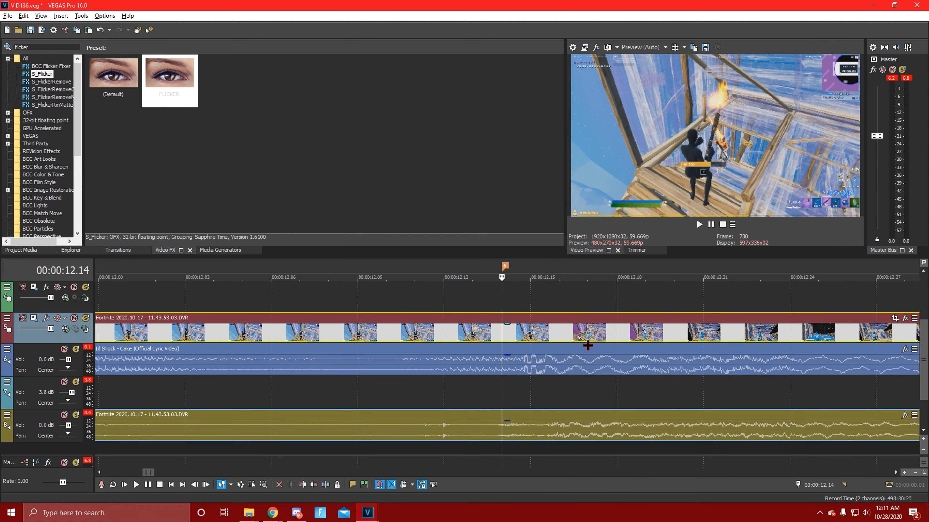
right_click(604, 343)
mouse_move(694, 402)
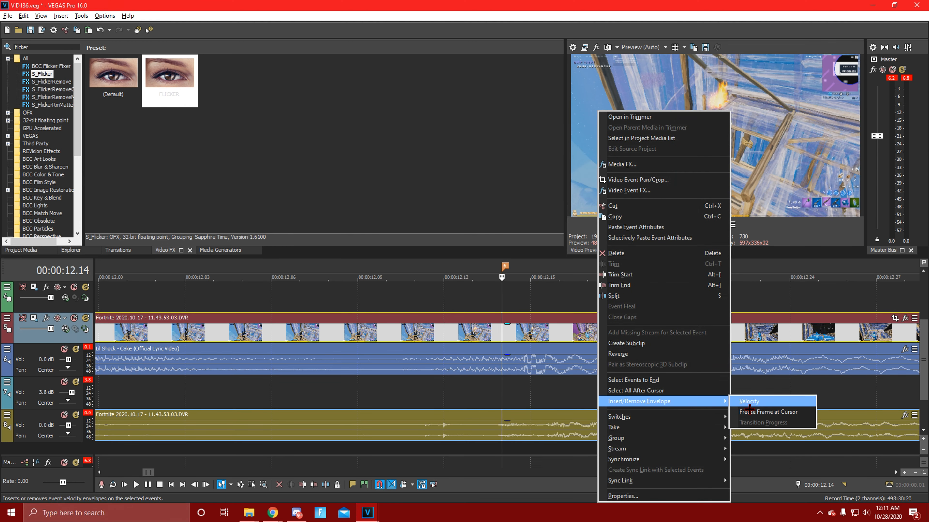
click(748, 403)
Add velocity points to the 11.43.53.03 clip at the 00:00:12.14 marker and five frames after it, at 00:00:12.19.
scroll(530, 344, up, 3)
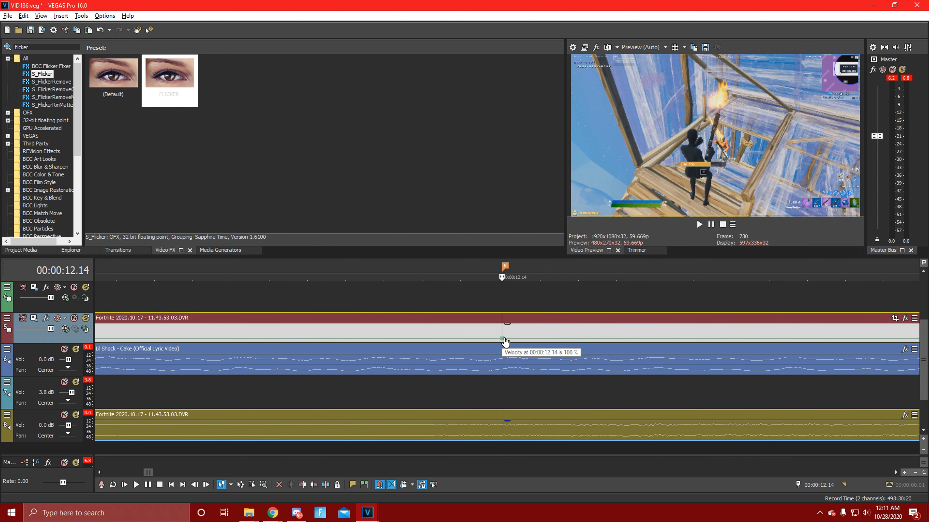
key(Right)
key(Right)
key(Right)
key(Right)
key(Right)
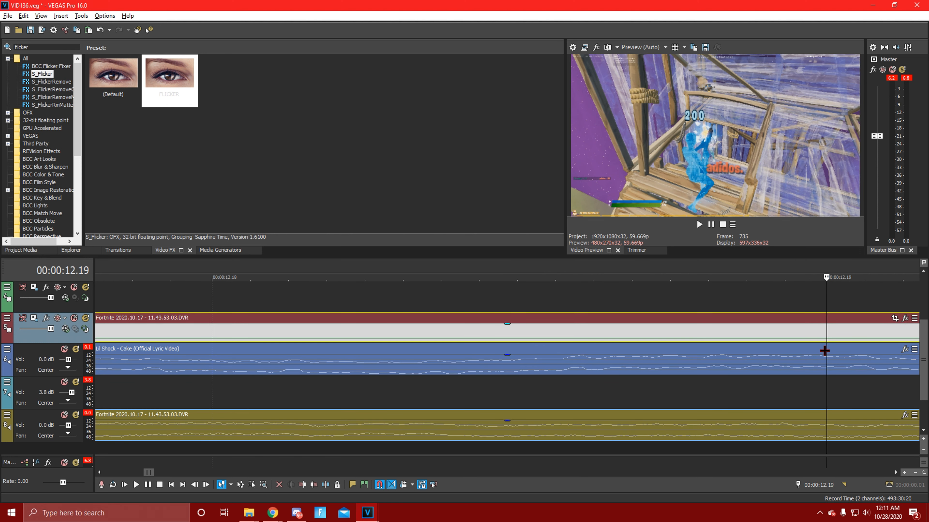
double_click(829, 339)
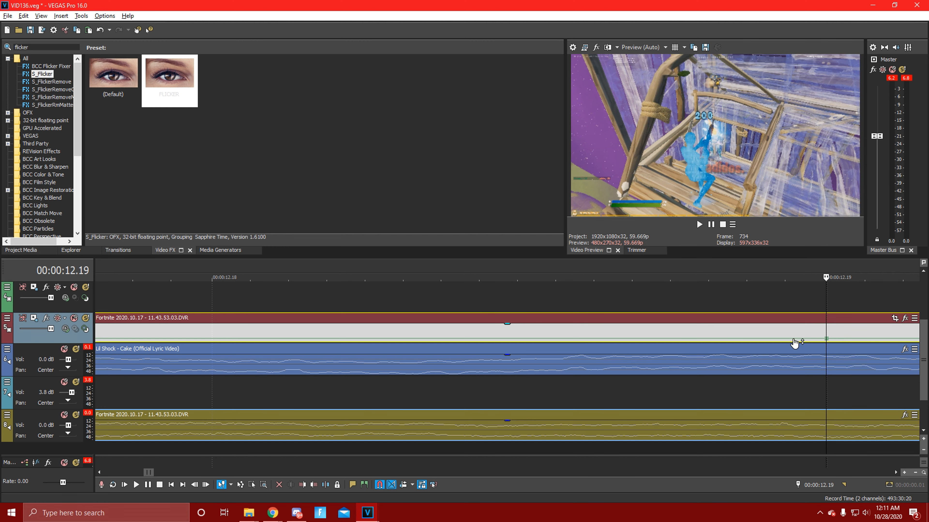
Add another velocity point on the 11.43.53.03 clip four frames before the marker, at 00:00:12.10.
scroll(795, 339, down, 4)
click(219, 336)
key(Left)
key(Left)
key(Left)
key(Left)
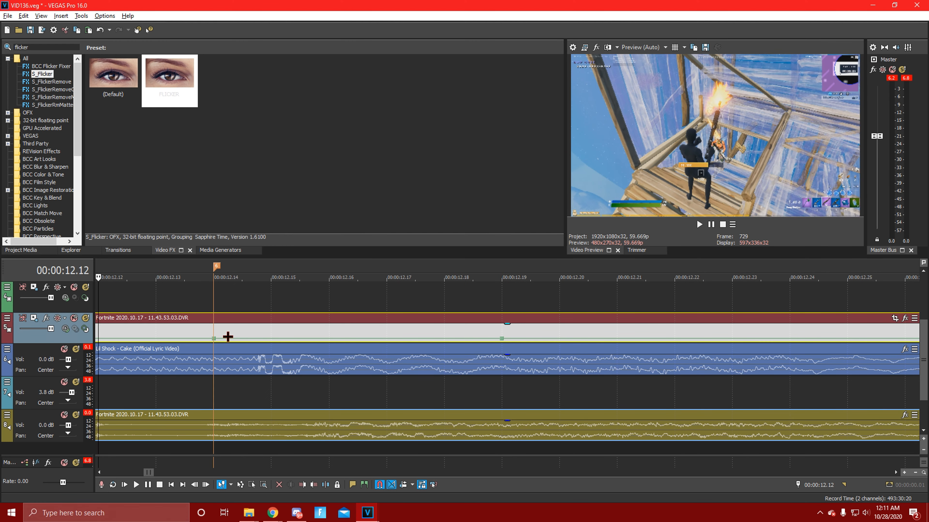
scroll(344, 342, up, 5)
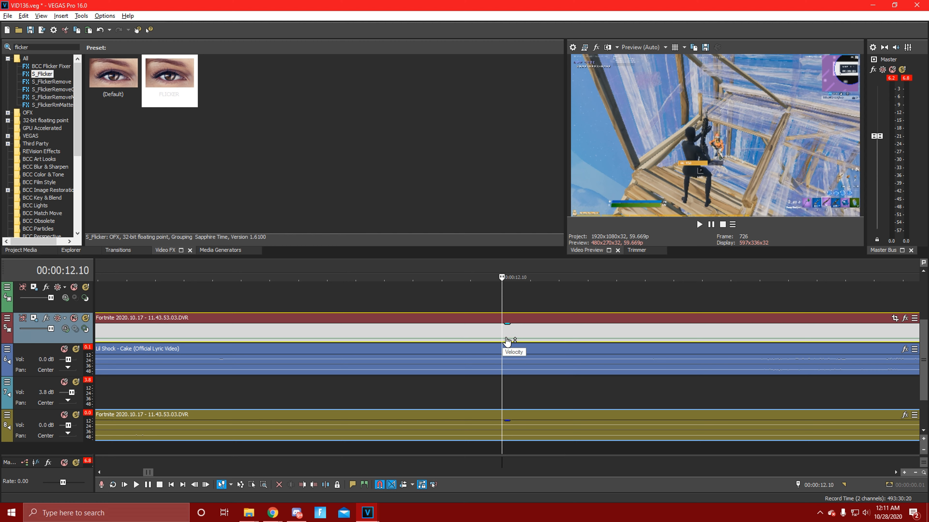
scroll(539, 336, down, 3)
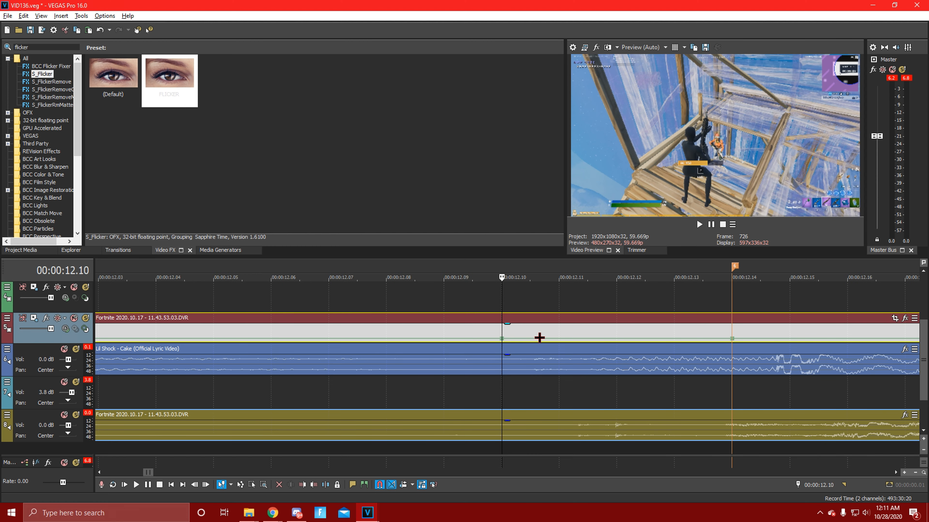
Raise the velocity point at the 00:00:12.14 marker above normal speed by entering a custom value.
click(582, 339)
scroll(523, 351, up, 4)
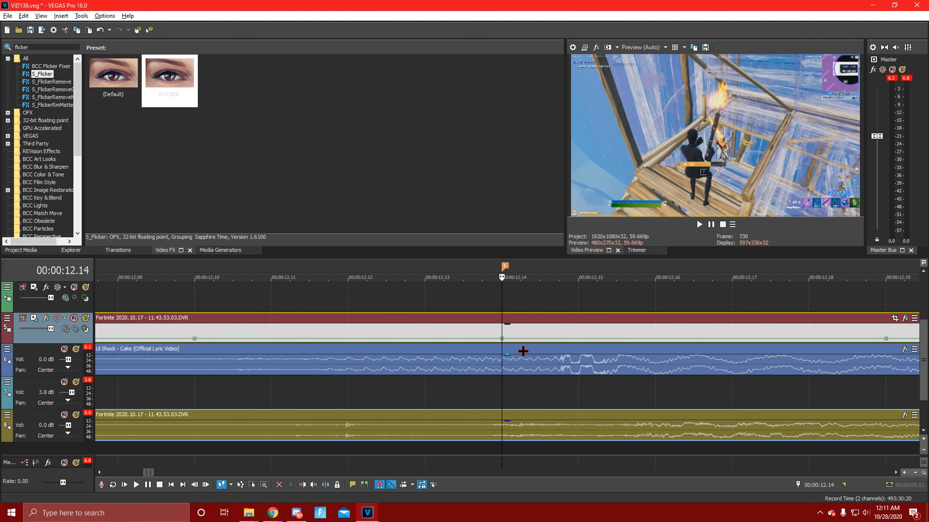
right_click(504, 341)
click(541, 218)
key(Return)
scroll(611, 338, down, 5)
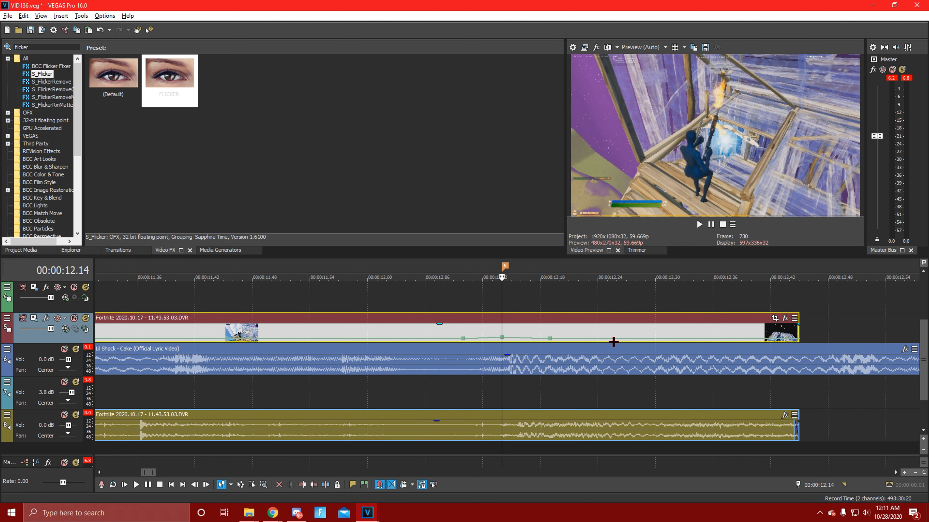
Set the velocity point at 00:00:12.19 to 50% forward velocity.
right_click(530, 340)
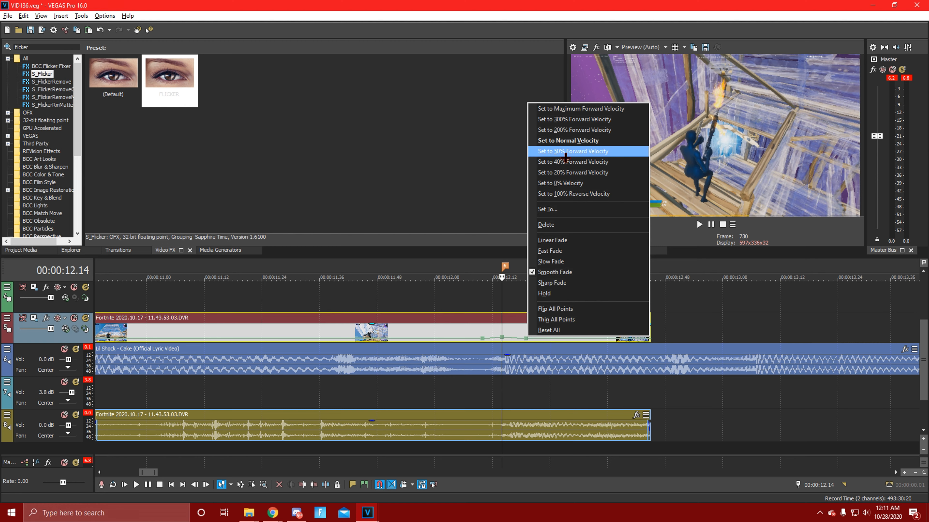
click(544, 152)
scroll(504, 337, down, 6)
scroll(504, 336, up, 4)
scroll(523, 338, down, 2)
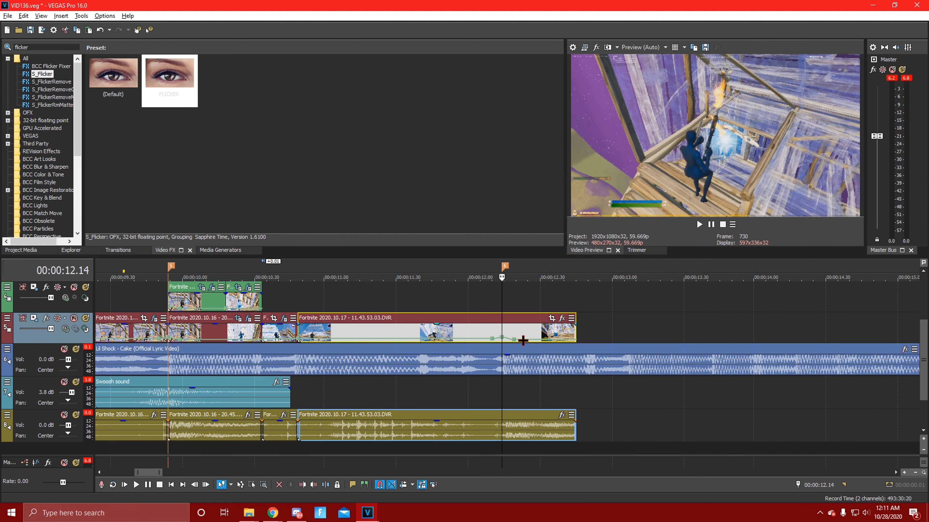
Play back the speed ramp and the music following the last clip to listen for the next beat.
key(space)
scroll(523, 341, down, 5)
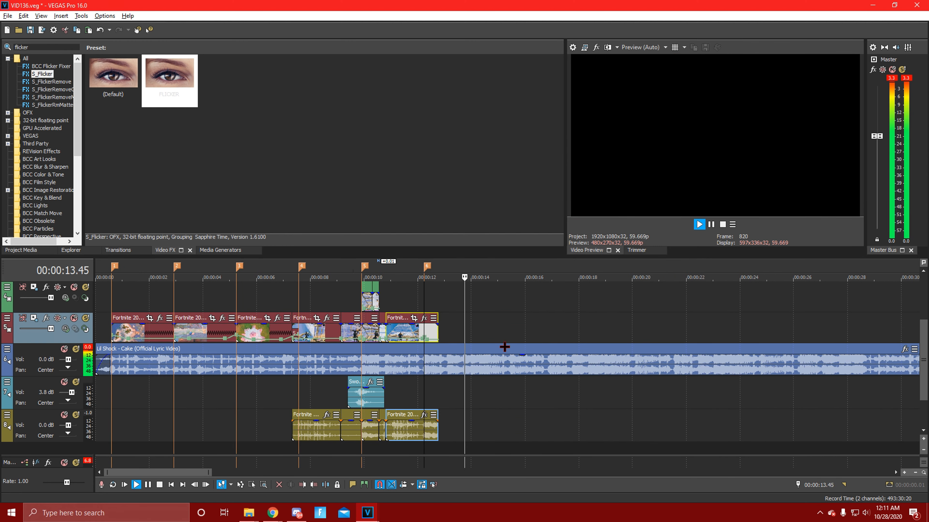
key(space)
click(498, 375)
scroll(498, 375, up, 6)
key(space)
key(space)
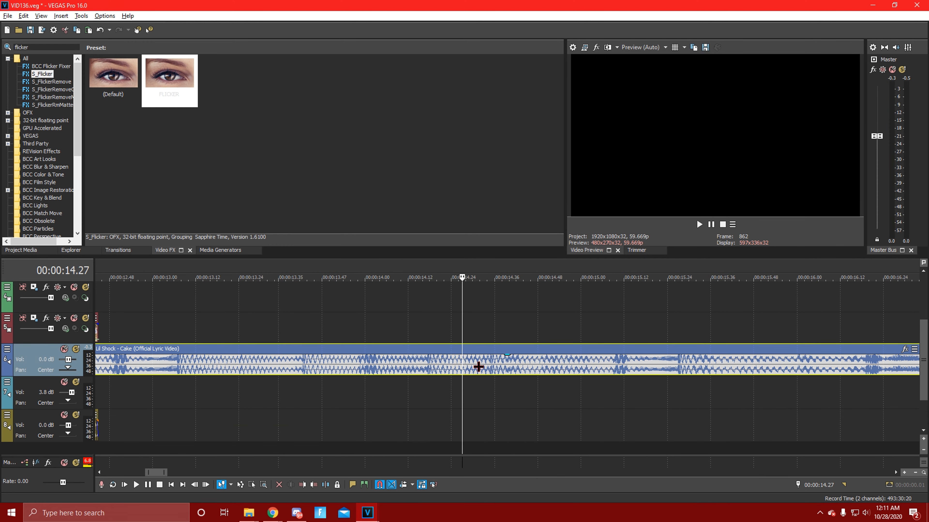
scroll(452, 346, down, 4)
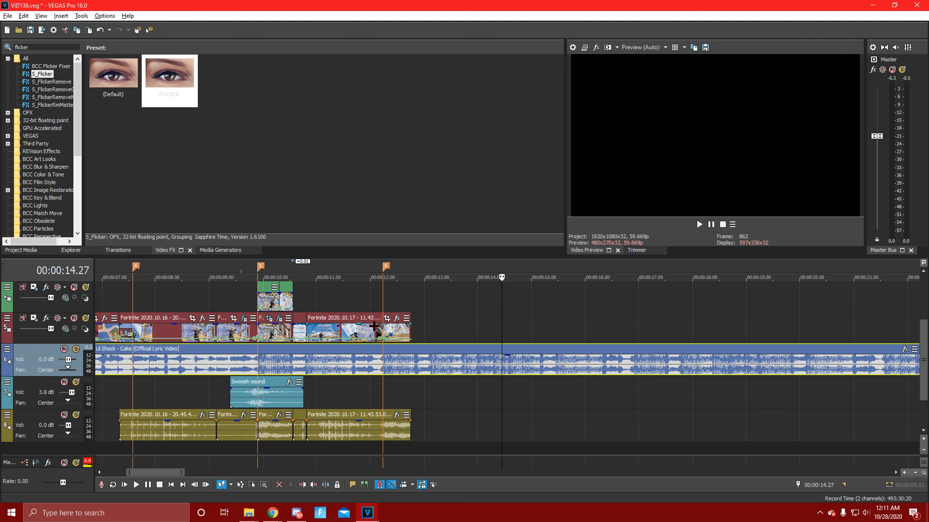
scroll(417, 342, down, 1)
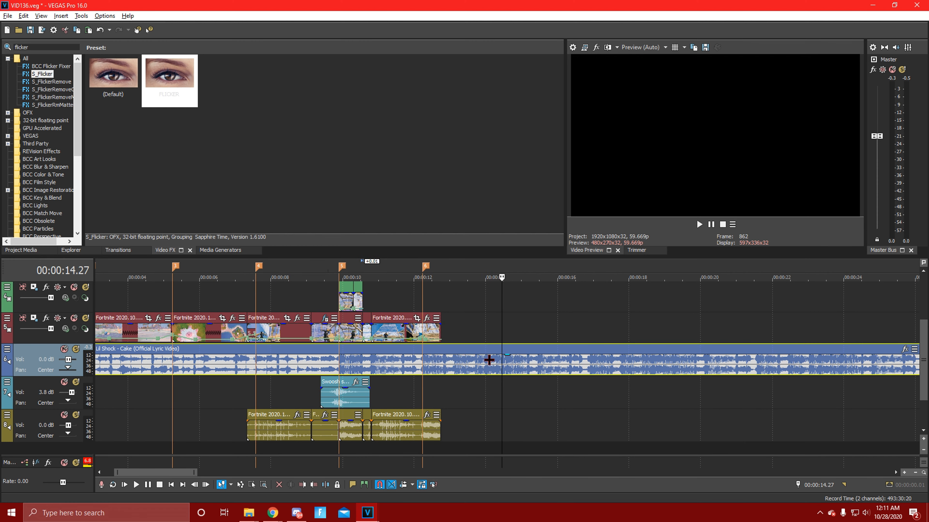
Locate the next beat in the music by short playbacks and add a marker at 00:00:14.34.
scroll(525, 357, up, 5)
click(415, 375)
key(space)
key(space)
click(540, 374)
key(space)
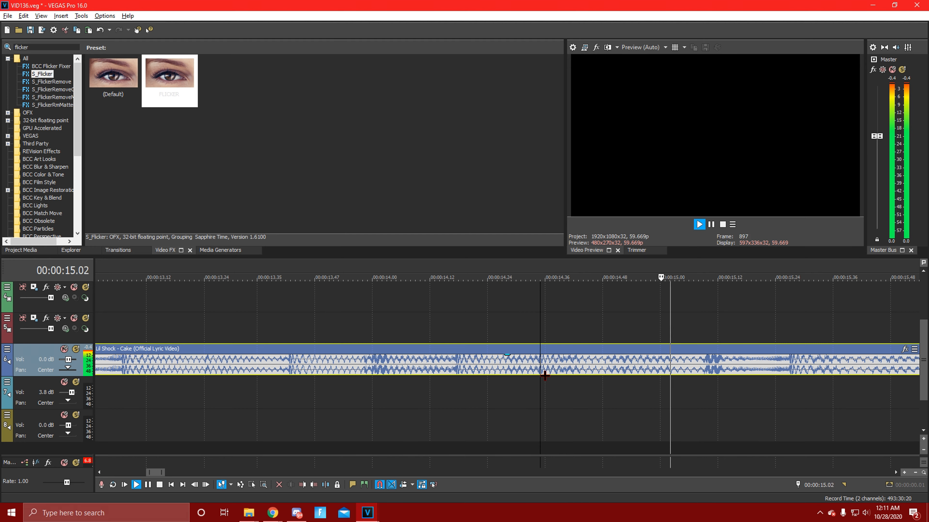
key(space)
scroll(543, 374, up, 3)
key(space)
key(space)
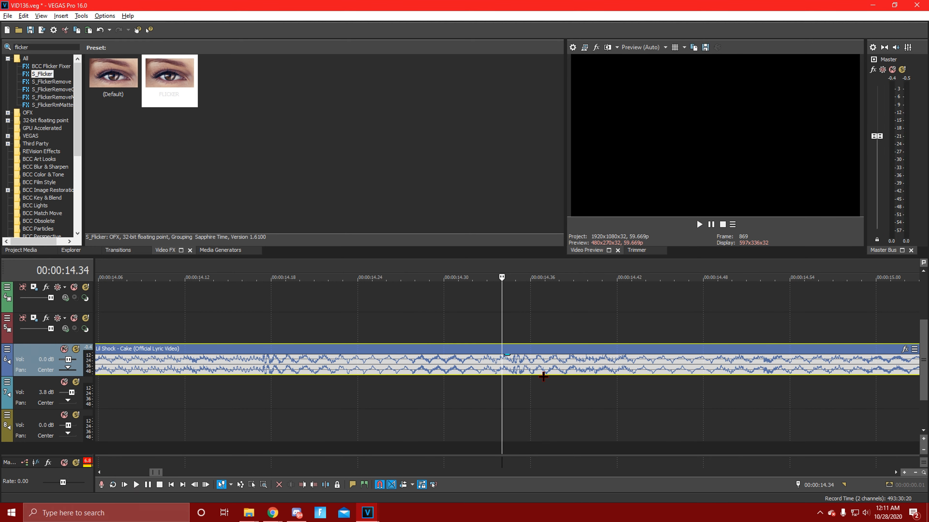
scroll(531, 366, down, 3)
scroll(525, 371, down, 4)
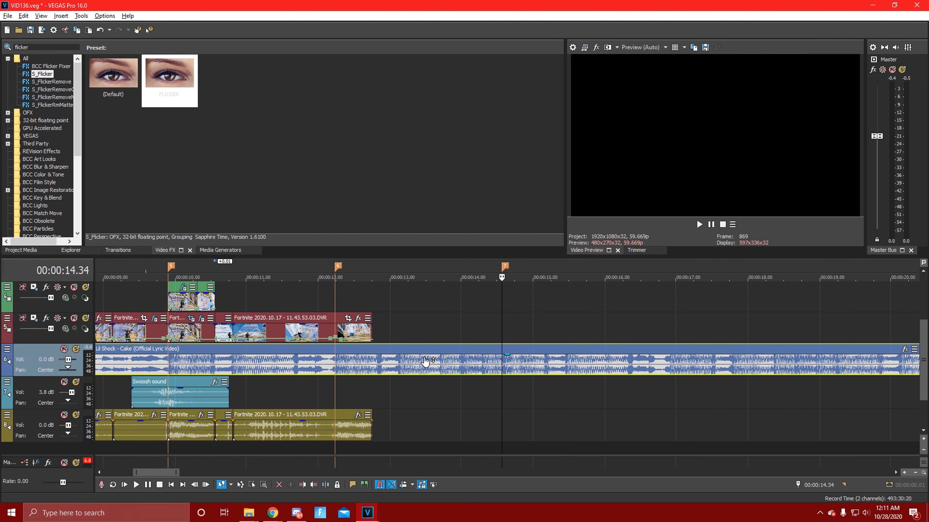
Split the 11.43.53.03 clip at the 00:00:12.14 marker.
click(381, 341)
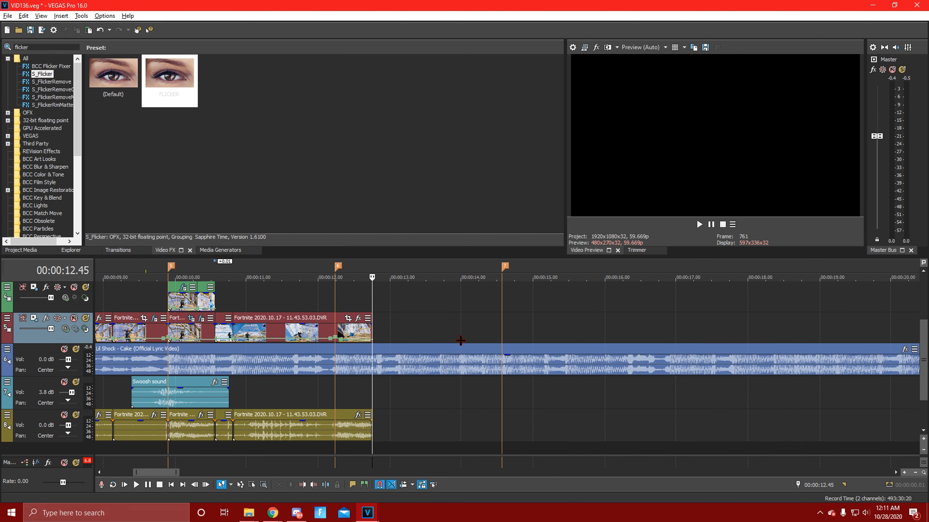
drag(377, 339, 382, 339)
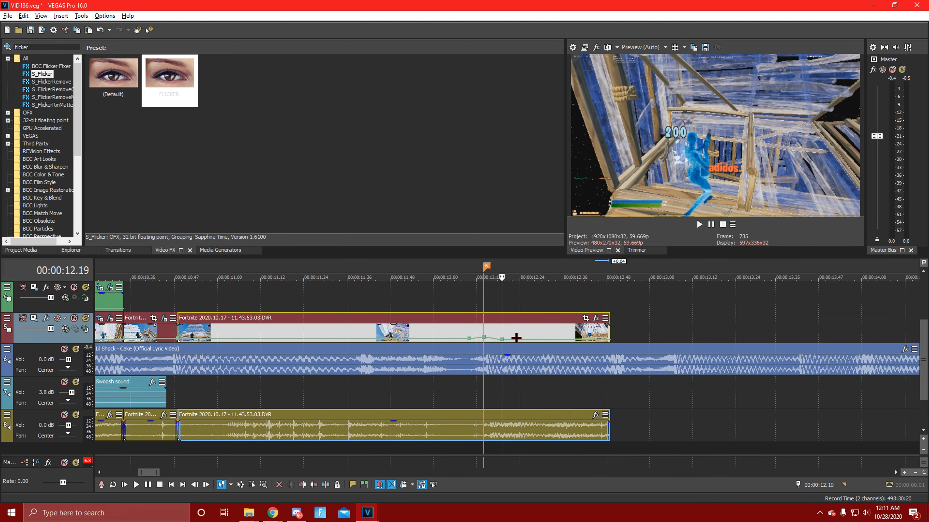
click(492, 338)
key(s)
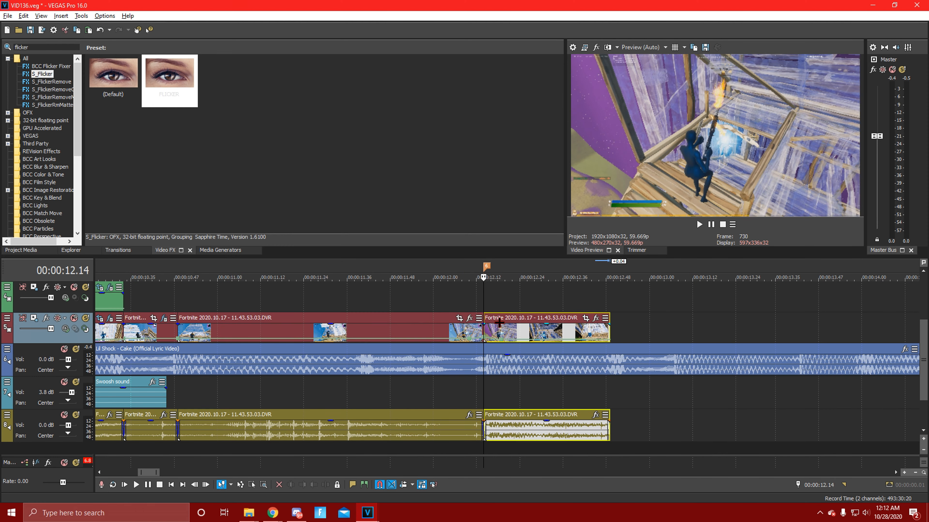
Shrink the Pan/Crop frame slightly at the start of the clip section after the 00:00:12.14 marker, and go to its keyframe timeline's end.
click(586, 318)
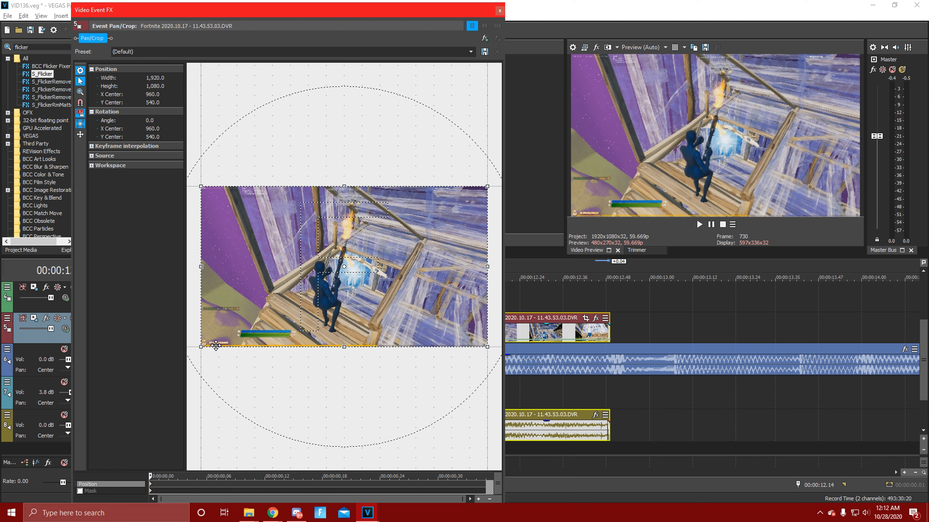
drag(207, 352, 220, 347)
click(485, 478)
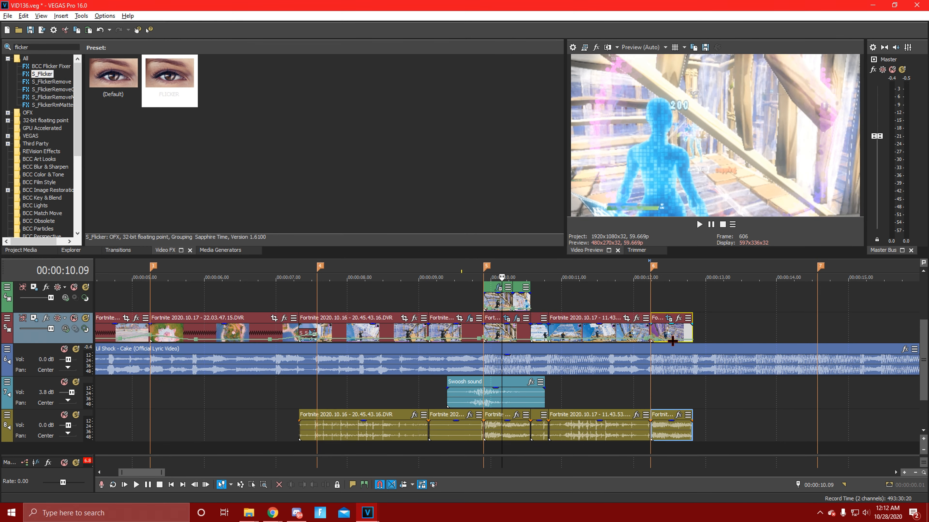
Apply the S_Flicker FLICKER preset to the last 11.43.53.03 section and animate its Amplitude down to the minimum at the clip's end.
click(666, 337)
scroll(549, 299, up, 3)
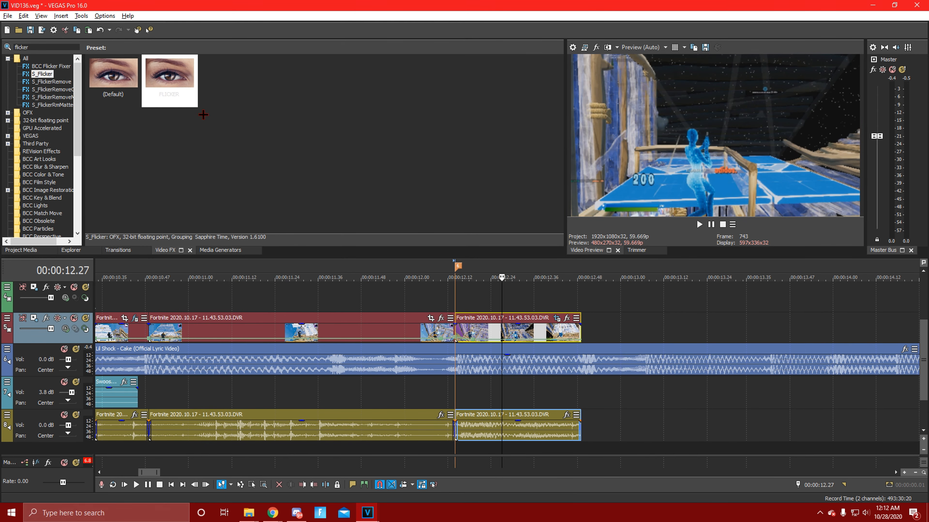
drag(203, 114, 509, 278)
drag(505, 335, 506, 335)
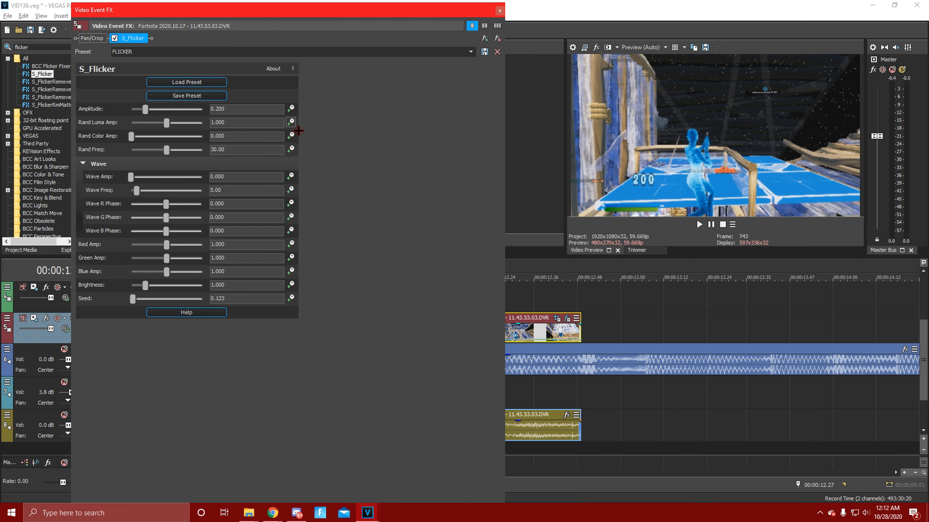
click(291, 109)
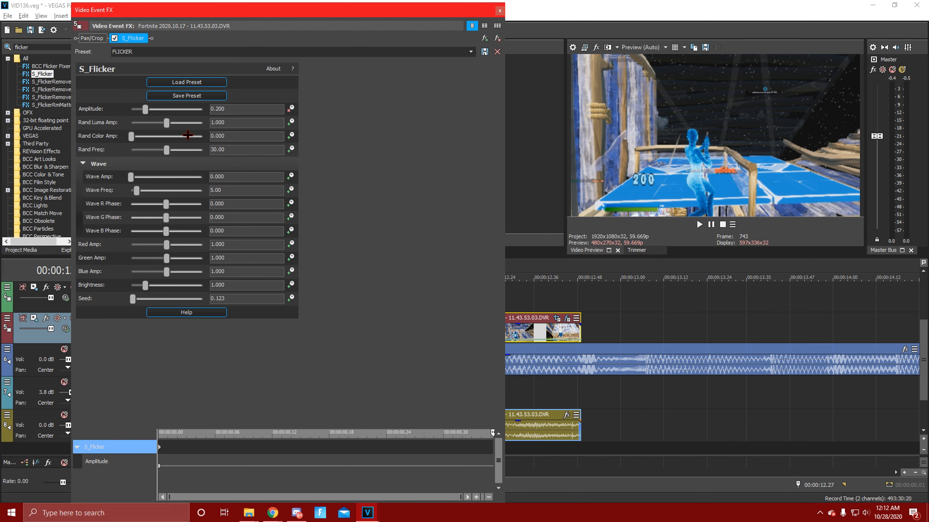
drag(146, 110, 87, 121)
click(498, 12)
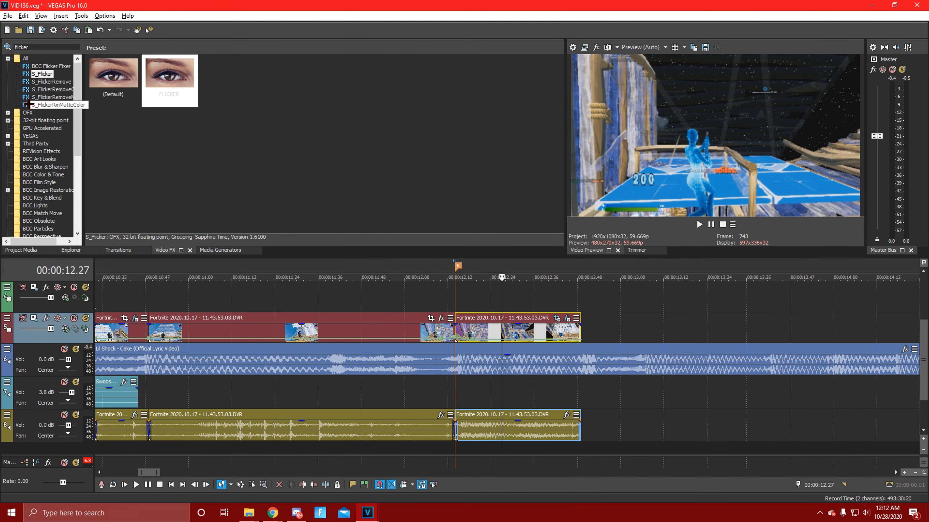
Apply the S_Shake BEST SHAKE preset to the last 11.43.53.03 section and animate its Amplitude down to the minimum at the clip's end.
text(shake)
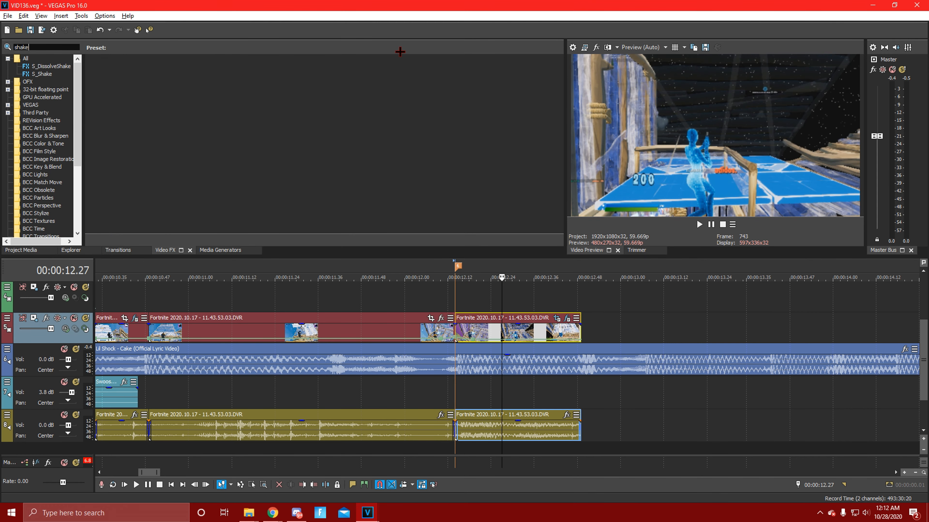
click(42, 74)
drag(169, 75, 439, 291)
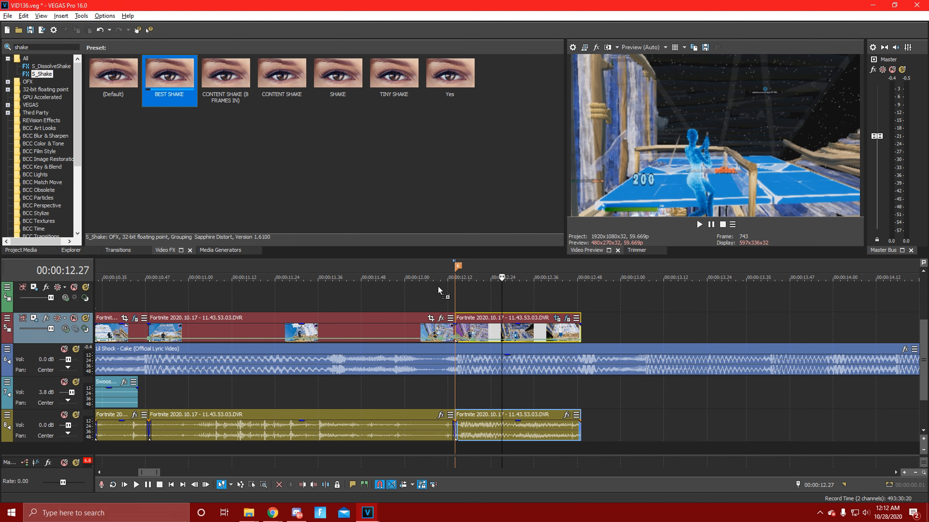
drag(484, 329, 484, 330)
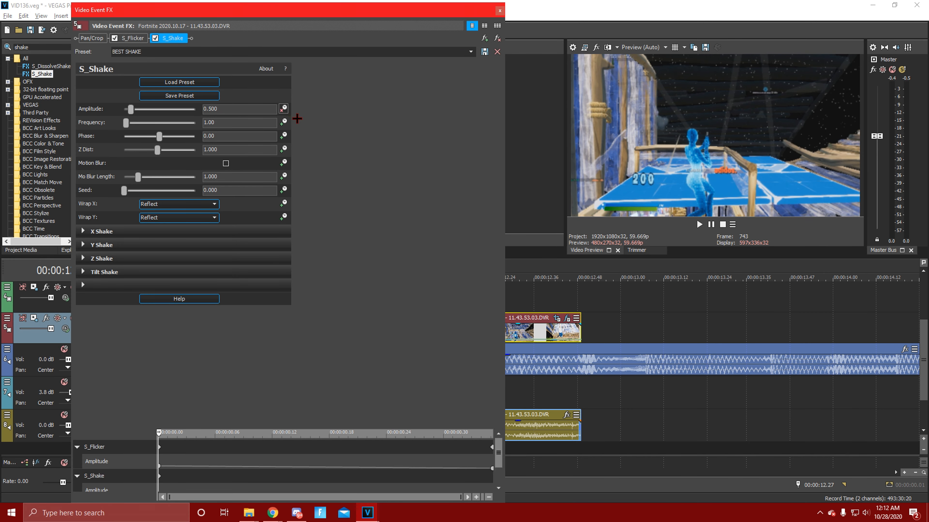
drag(498, 454, 499, 472)
click(492, 461)
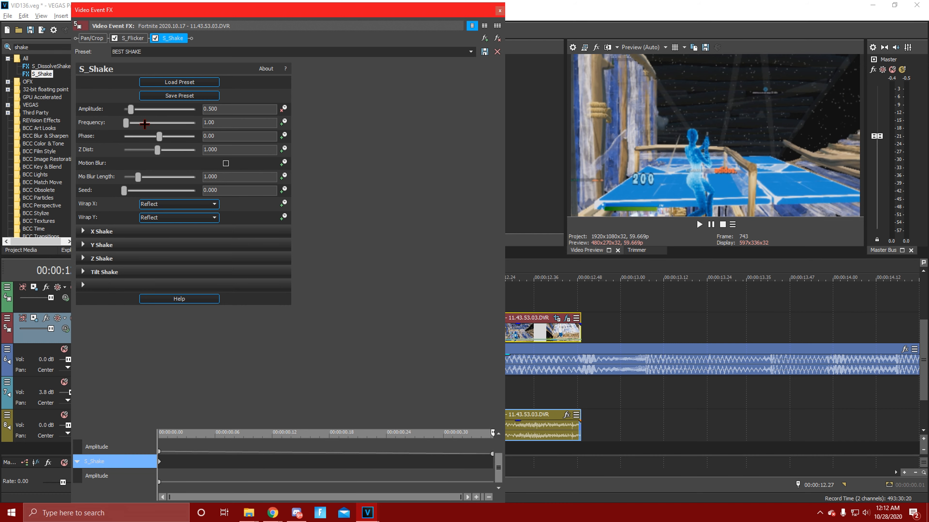
drag(130, 109, 95, 97)
Apply the S_Glow (BRIGHT) PURPLE GLOW preset to the last 11.43.53.03 section and raise its Brightness to 2.245.
click(14, 49)
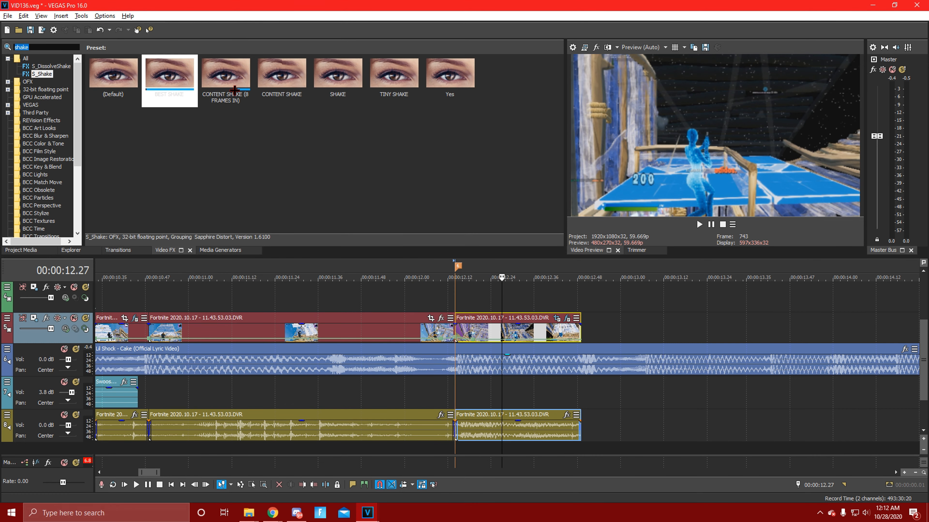
text(glow)
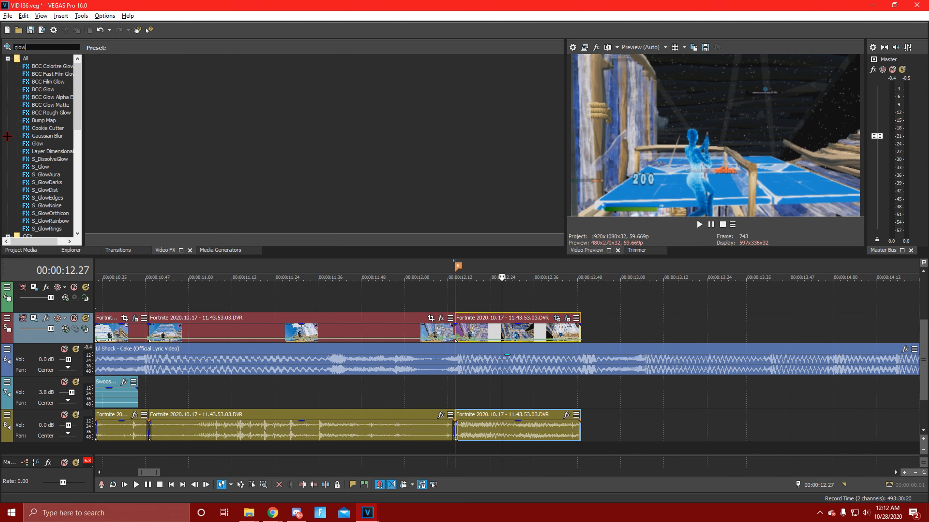
click(54, 170)
drag(225, 79, 531, 334)
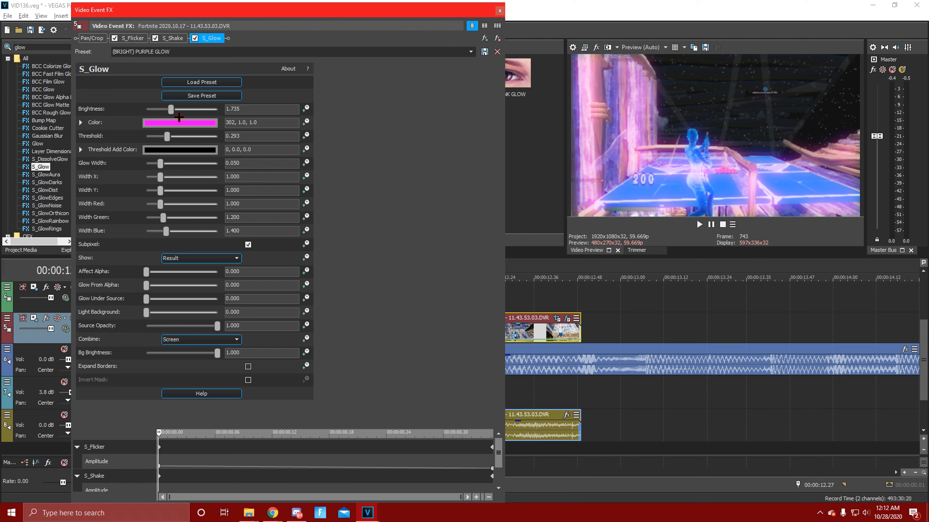
drag(179, 117, 186, 118)
mouse_move(182, 119)
mouse_down()
mouse_move(150, 119)
mouse_move(197, 128)
mouse_move(187, 133)
mouse_up()
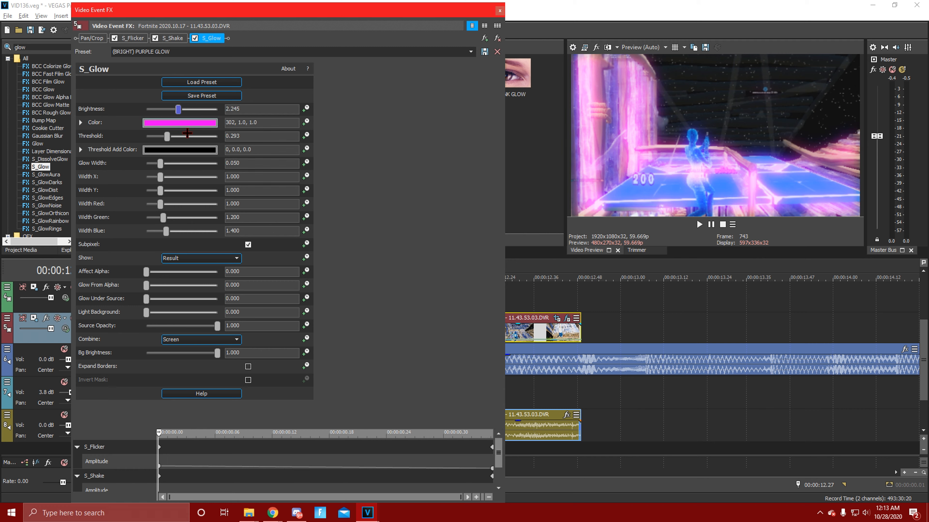
Animate the glow's Brightness down to 0 at the end of the section, and close the effect settings.
click(307, 110)
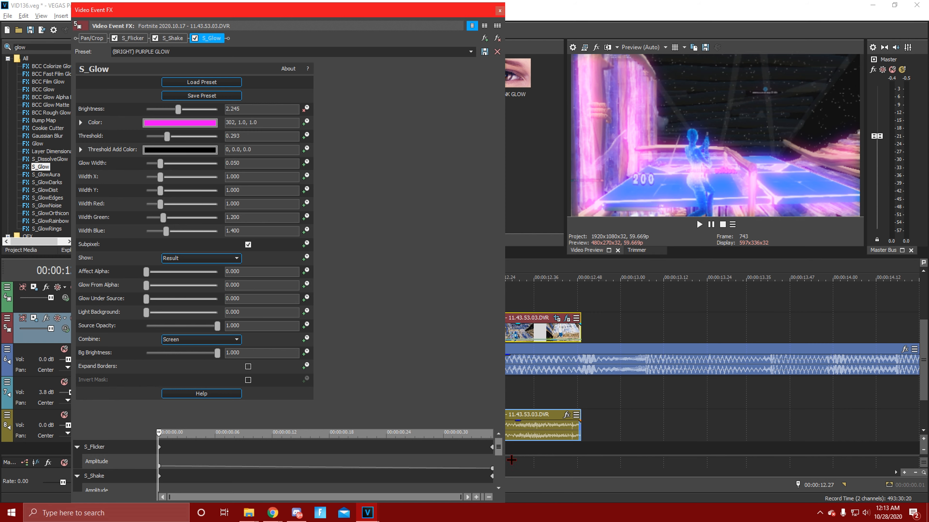
drag(499, 449, 502, 490)
click(492, 462)
drag(179, 110, 141, 110)
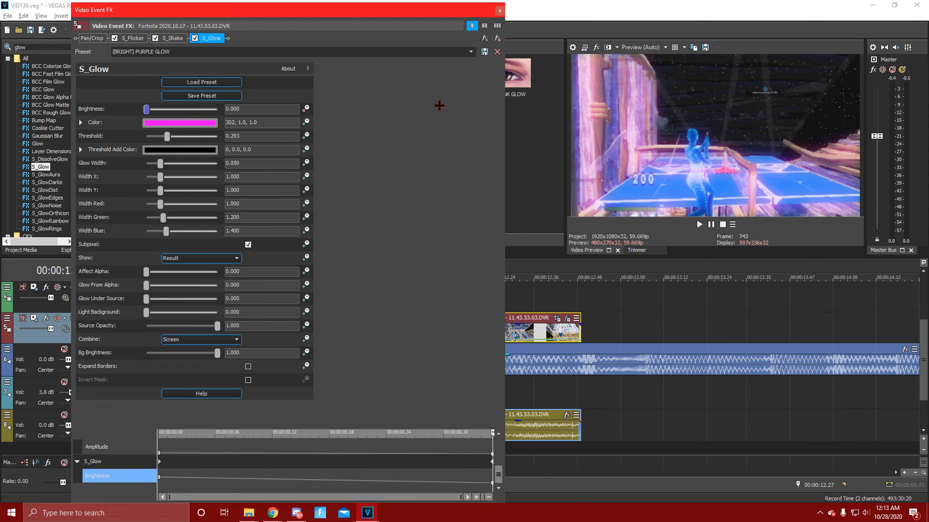
click(499, 10)
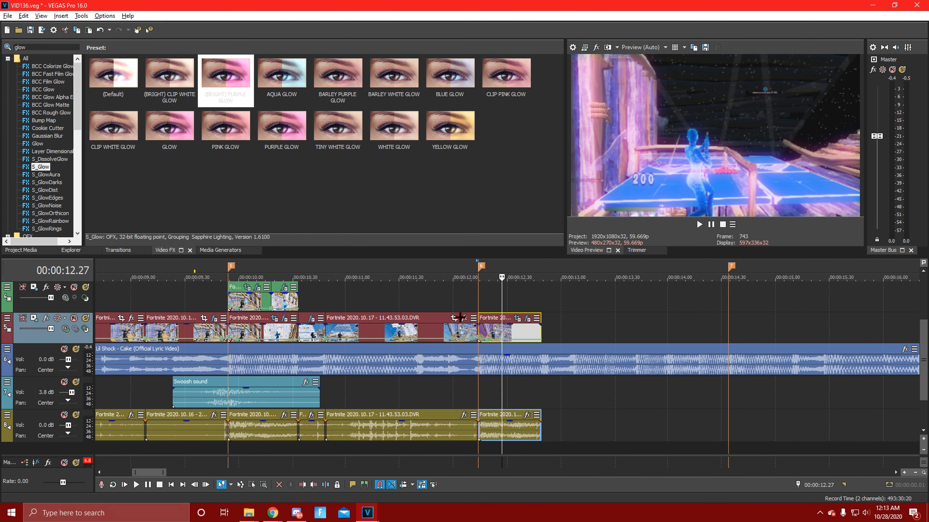
Review the transition into the purple glow section around the 00:00:12.14 marker.
click(453, 303)
click(480, 326)
scroll(406, 359, down, 6)
scroll(401, 360, up, 2)
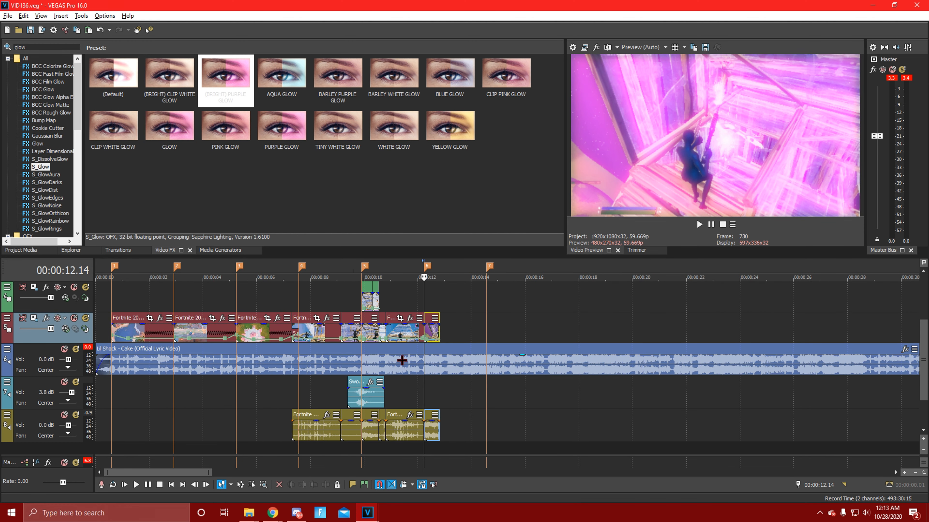
scroll(475, 312, up, 3)
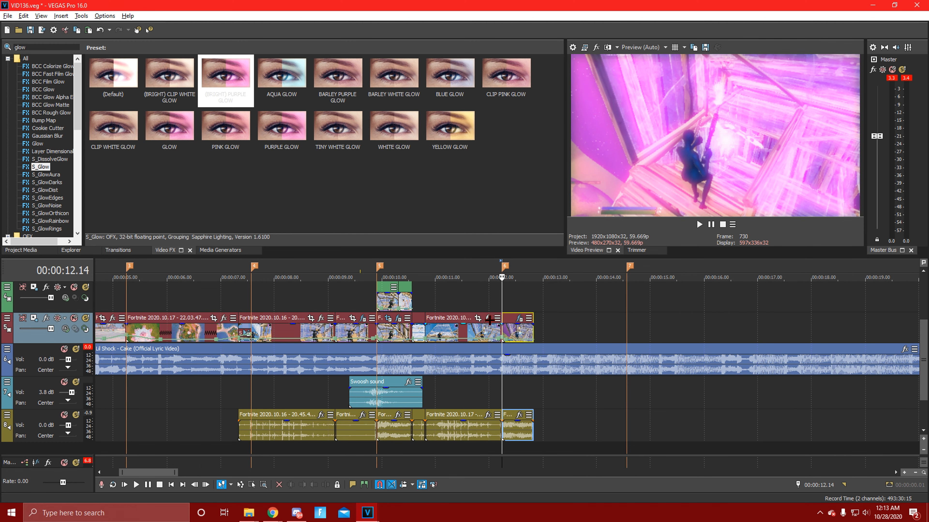
click(504, 327)
scroll(530, 342, up, 3)
scroll(516, 361, down, 2)
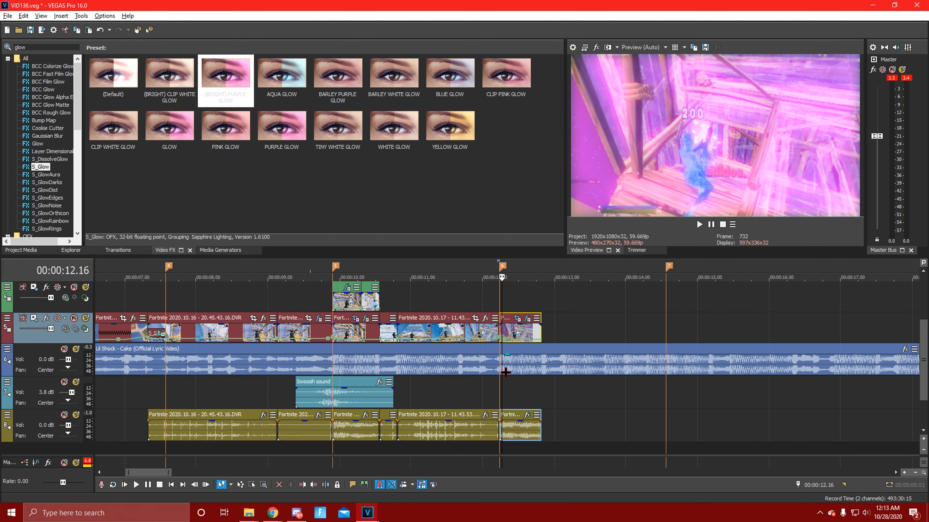
Duplicate the Swoosh sound on its track and position the copy around the cut at the 00:00:12.14 marker.
click(349, 401)
click(458, 401)
key(ctrl+v)
click(493, 401)
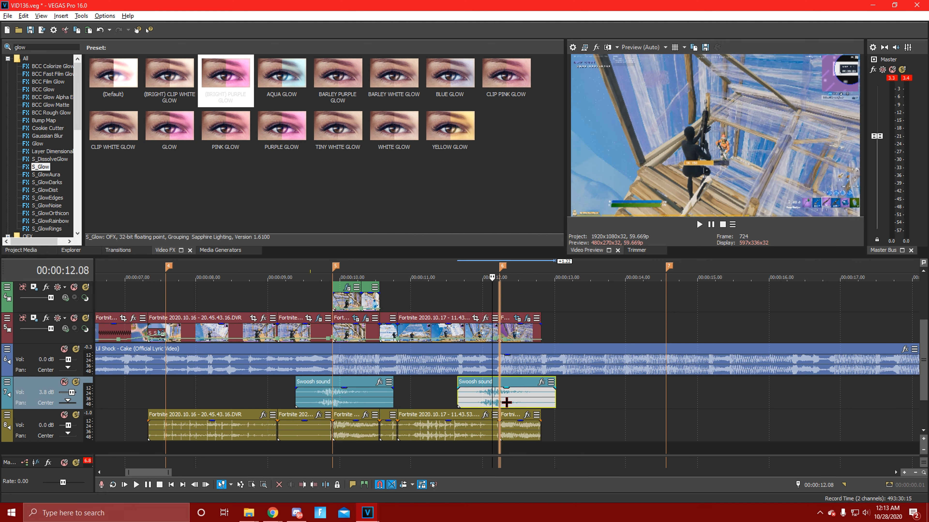
click(500, 404)
scroll(512, 408, up, 5)
scroll(534, 412, down, 3)
Save the project.
key(alt+f)
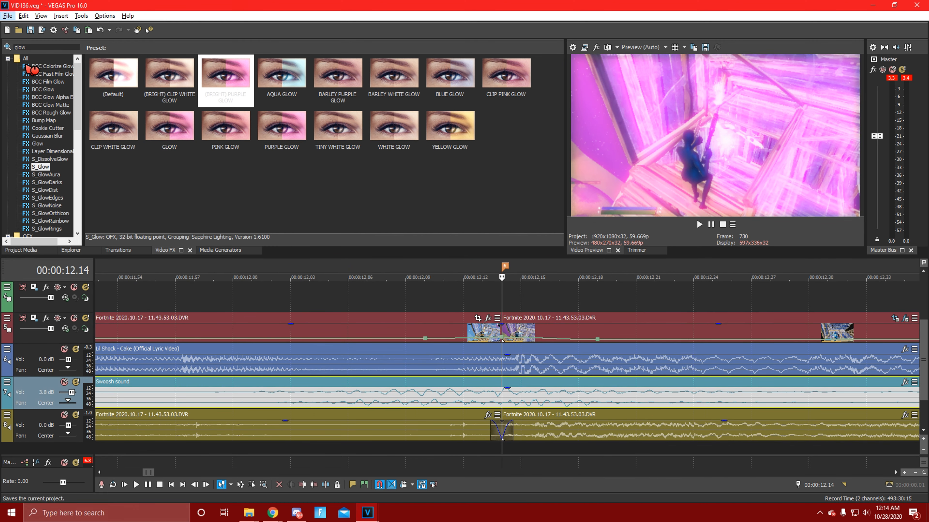
key(s)
scroll(416, 319, down, 5)
click(7, 16)
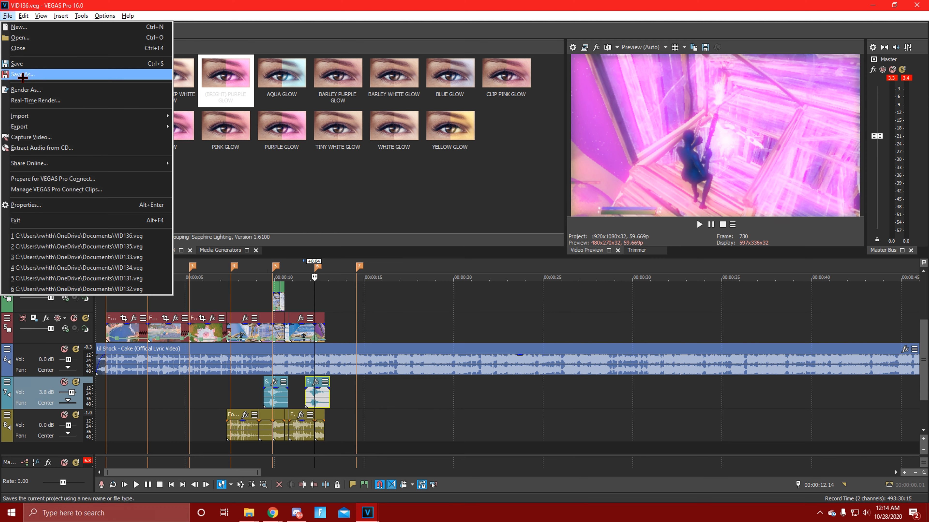
click(14, 64)
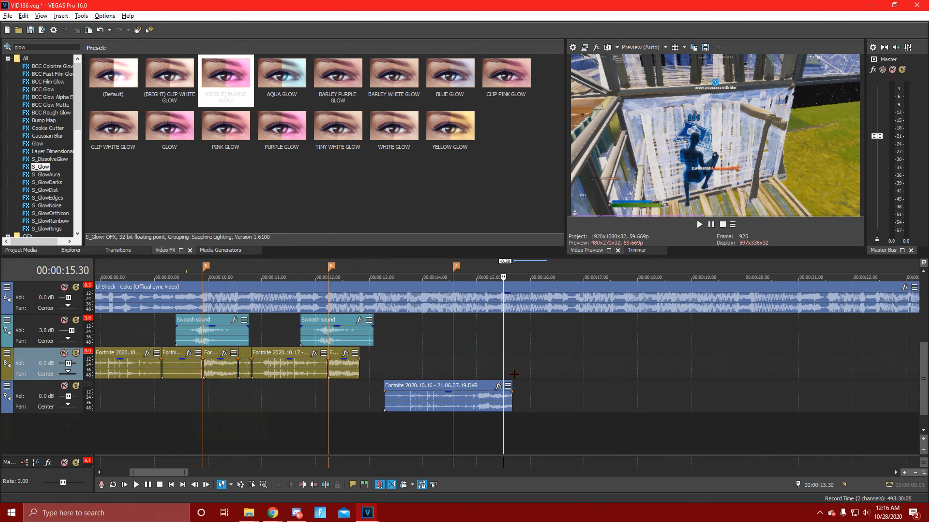
Move the 21.06.07.19 clip earlier and step through its frames to match the shot to the 00:00:14.34 marker.
scroll(490, 364, up, 3)
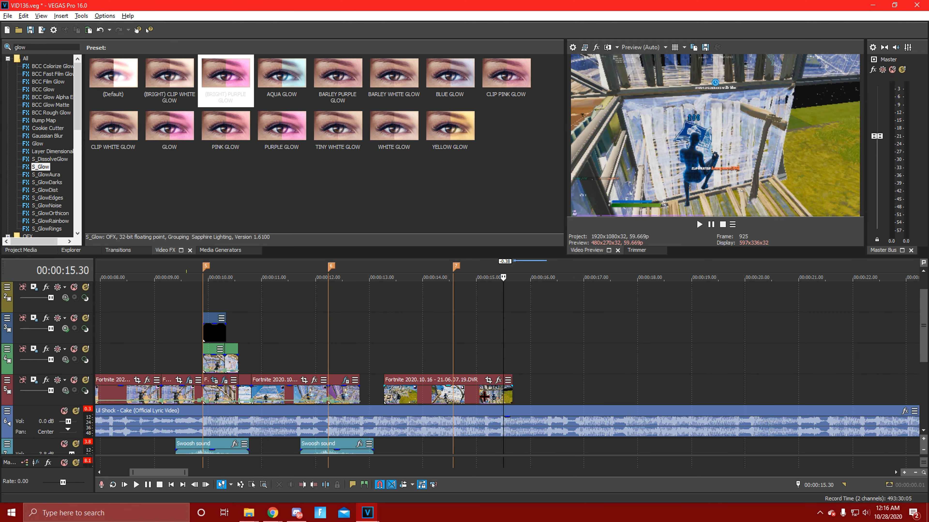
scroll(490, 364, down, 3)
drag(504, 339, 487, 346)
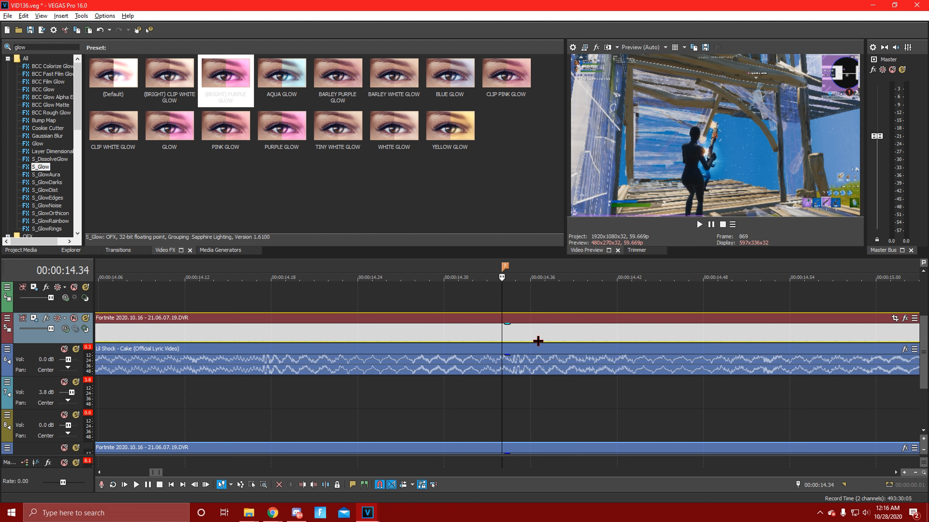
key(Right)
key(Right)
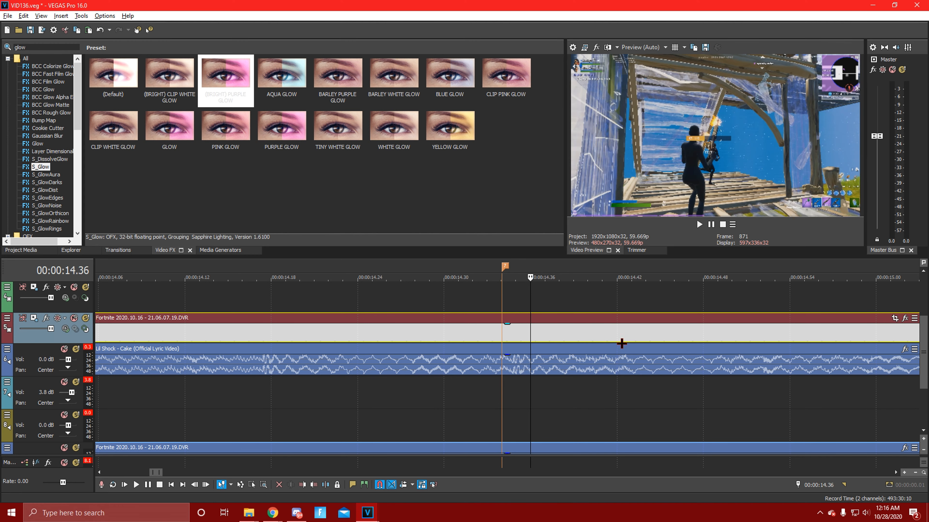
Extend the start of the 21.06.07.19 clip back to 00:00:12.49 to close the gap after the 11.43.53.03 clip.
scroll(621, 343, down, 5)
click(331, 342)
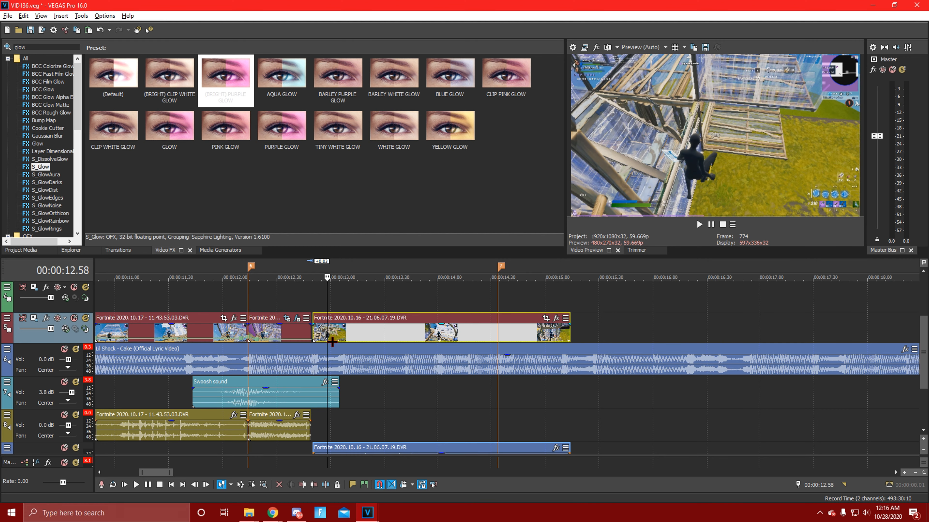
scroll(332, 342, up, 4)
drag(445, 340, 437, 340)
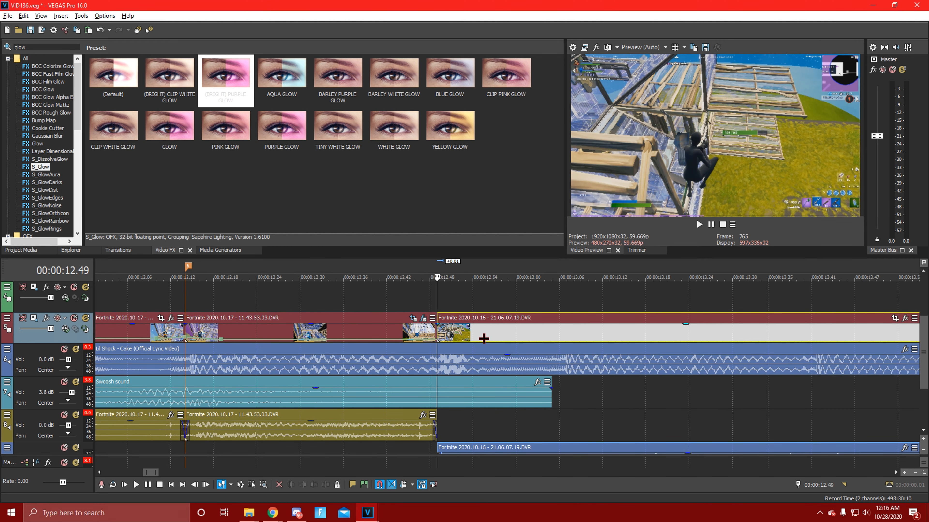
Split the 21.06.07.19 clip 15 frames after its start.
scroll(475, 364, down, 2)
scroll(500, 367, down, 2)
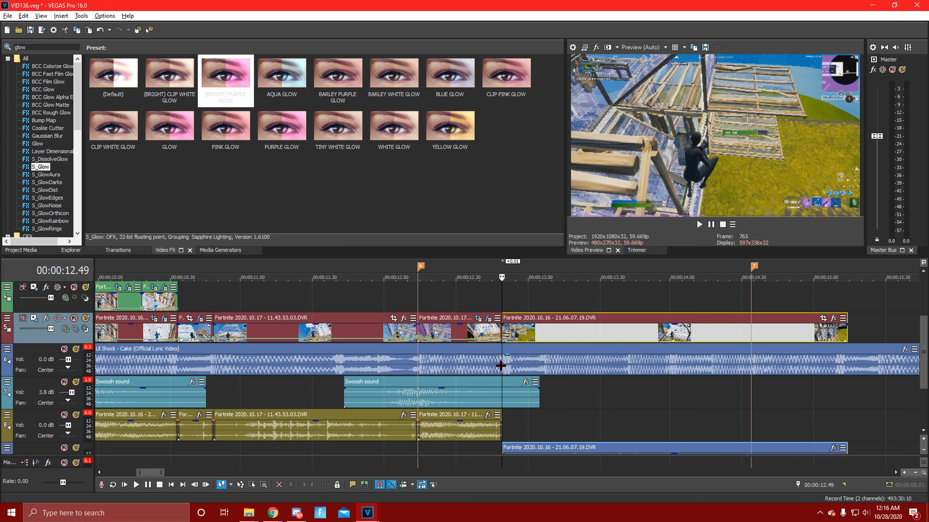
scroll(500, 366, up, 2)
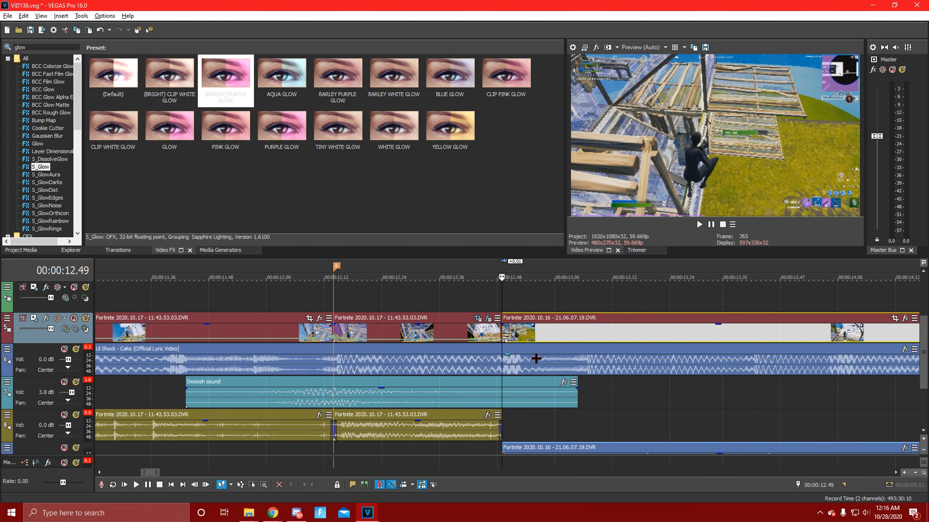
key(Right)
key(Right)
key(Right)
key(Right)
key(Right)
key(Right)
key(Right)
key(Right)
key(Right)
key(Right)
key(Right)
key(Right)
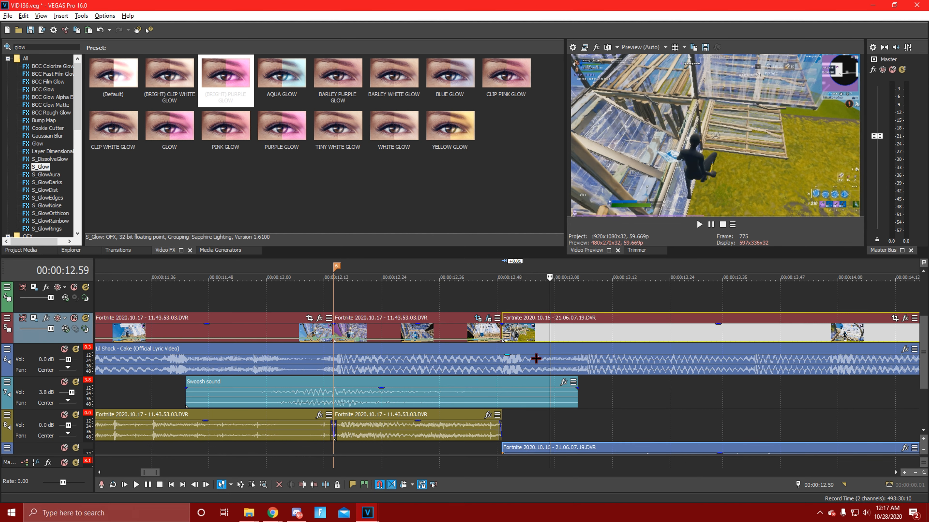
key(Right)
key(Right)
key(Right)
key(s)
Split the last 11.43.53.03 section at 00:00:12.34, 15 frames before its end.
click(501, 338)
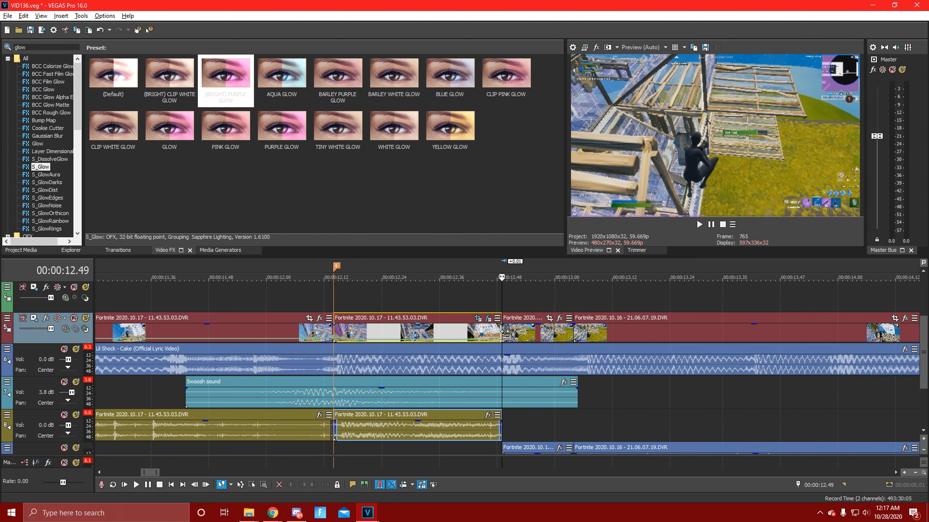
key(Left)
key(Left)
key(Left)
key(Left)
key(Left)
key(Left)
key(Left)
key(Left)
key(Left)
key(Left)
key(Left)
key(Left)
key(Left)
key(Left)
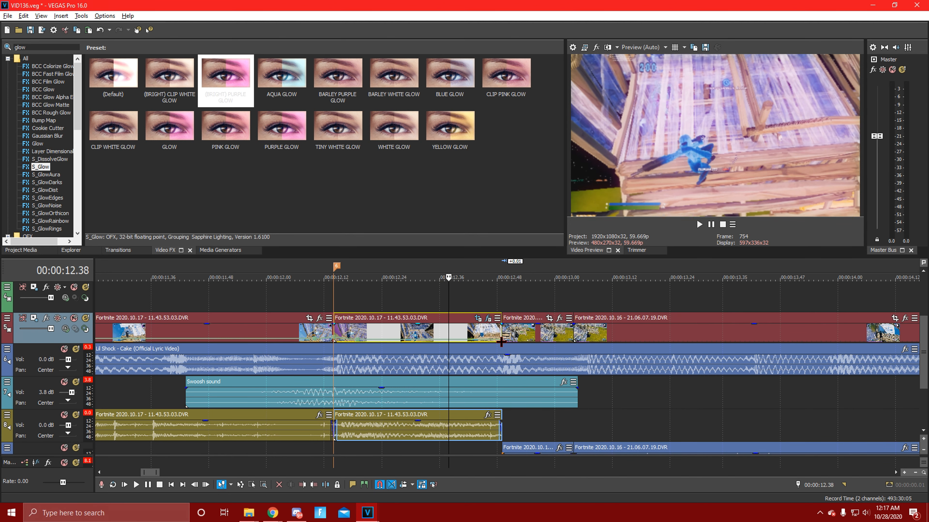
key(s)
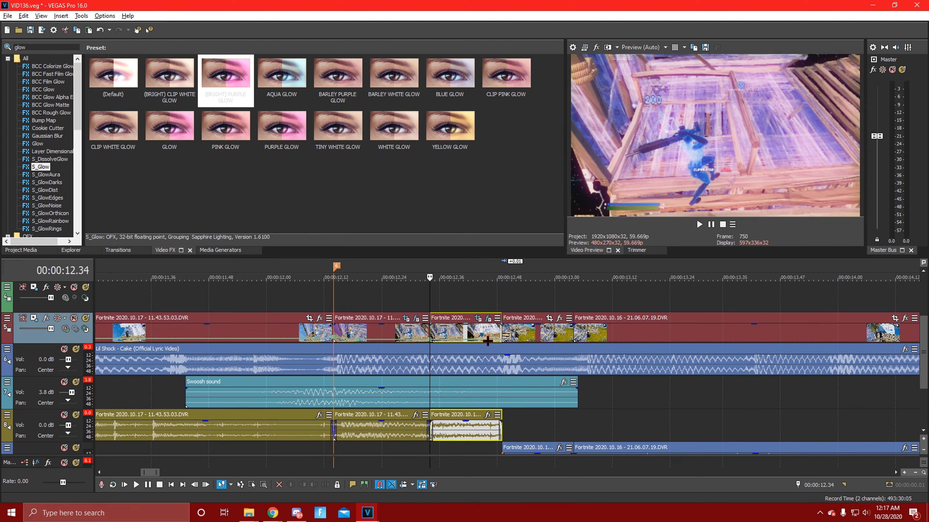
Apply the a3on zoom out A filter package to the short 11.43.53.03 section before the 00:00:12.49 cut, and close the effect settings.
key(Up)
click(631, 318)
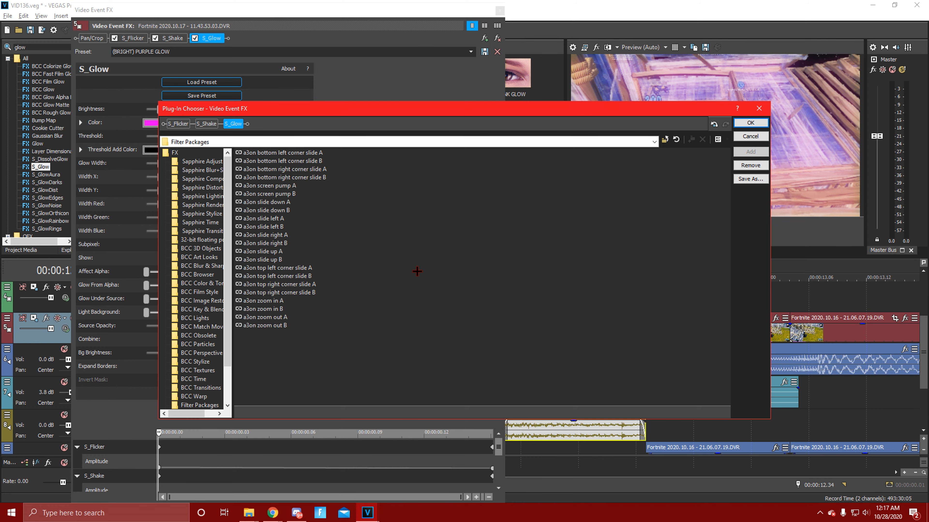
click(287, 319)
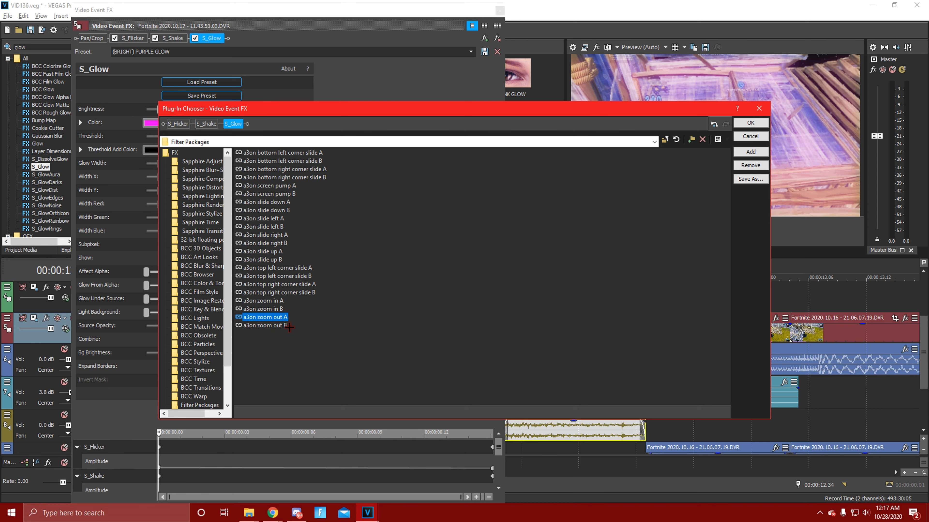
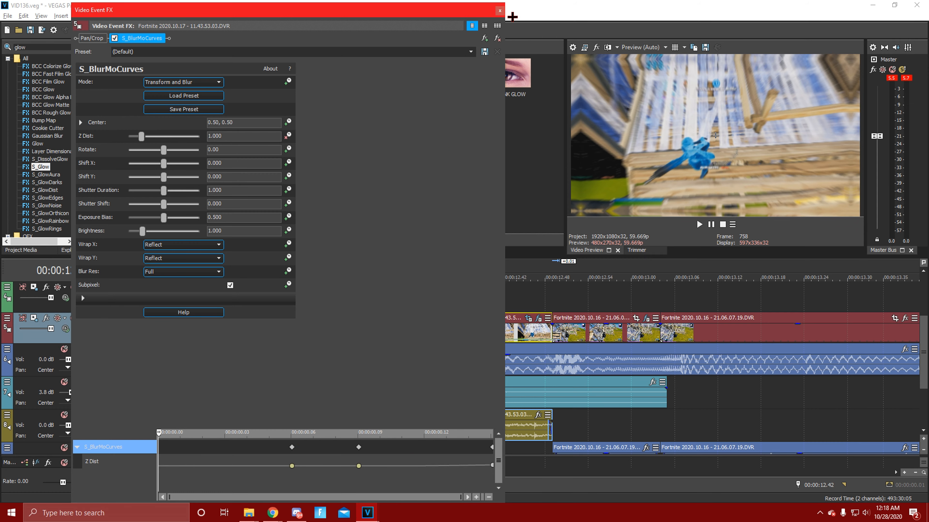
click(500, 11)
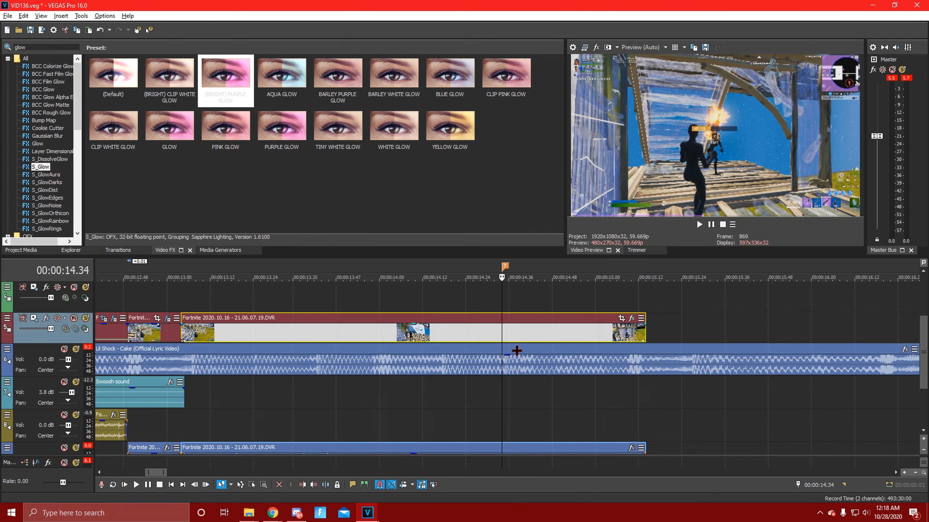
Add a velocity envelope to the long 21.06.07.19 section with points at the 00:00:14.34 marker, four frames before it and five frames after it.
scroll(516, 349, up, 1)
right_click(520, 334)
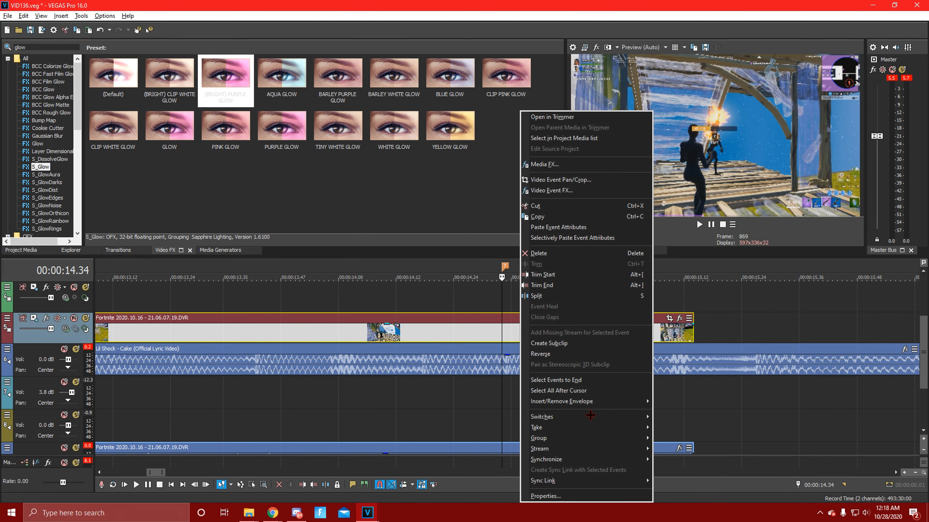
click(675, 401)
scroll(541, 337, up, 2)
double_click(578, 338)
double_click(502, 338)
double_click(675, 339)
On the 21.06.07.19 velocity envelope, set the point at the 00:00:14.34 marker to 175% and the point after it to 40% forward velocity.
right_click(578, 339)
click(607, 221)
text(1)
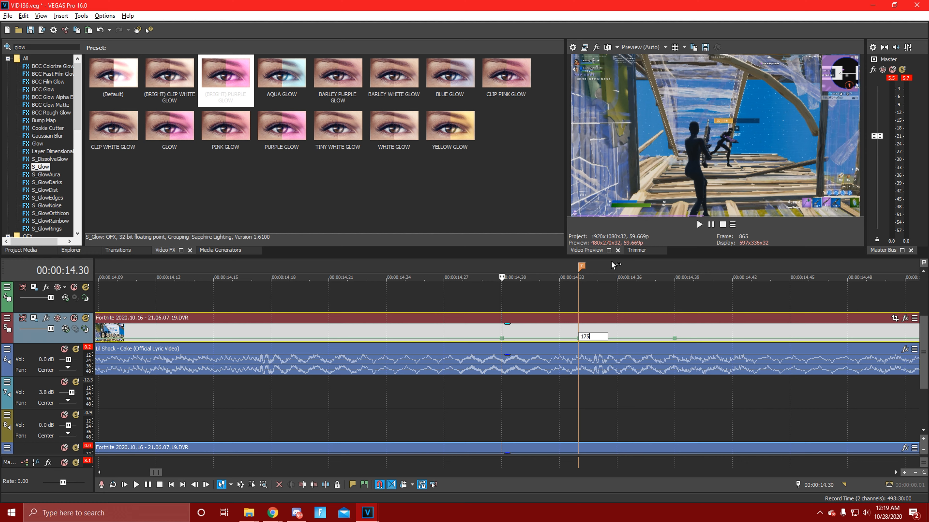
text(75)
key(Return)
right_click(675, 338)
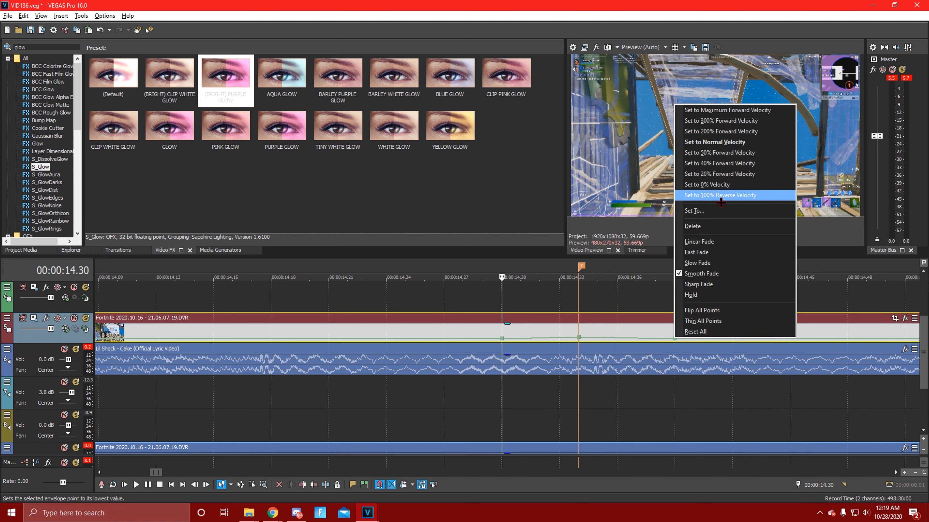
click(749, 165)
Split the 21.06.07.19 clip at the 00:00:14.34 marker.
click(578, 318)
key(s)
scroll(578, 329, down, 2)
Apply the S_Flicker FLICKER preset to the section after the 00:00:14.34 cut and fade its Amplitude down toward the section's end.
double_click(20, 47)
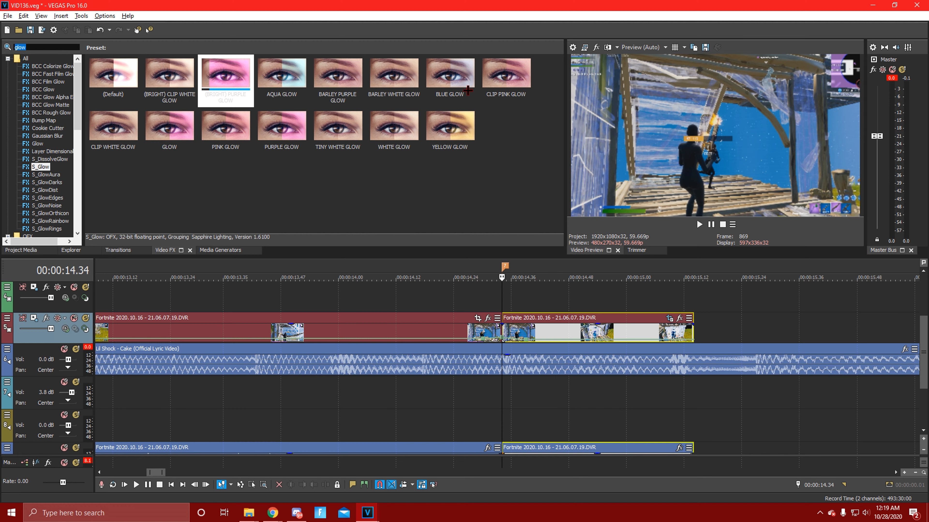
text(flicker)
click(42, 73)
drag(169, 81, 629, 338)
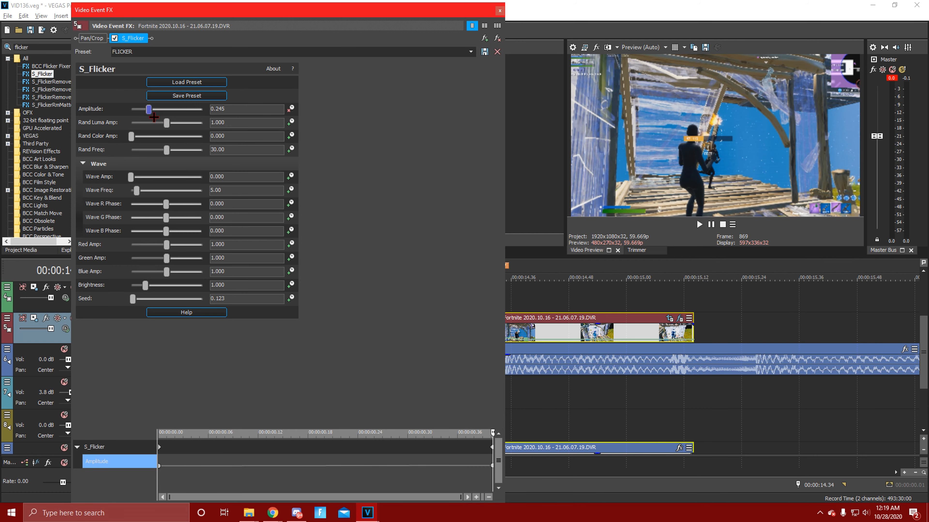
click(500, 11)
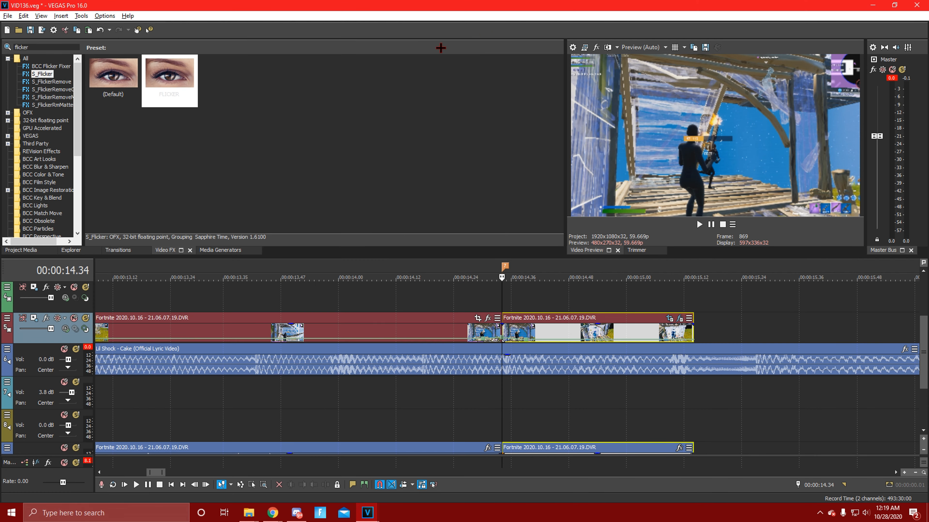
Add the S_Shake BEST SHAKE preset to the same section and keyframe its Amplitude down to 0.000 at the end.
text(shak)
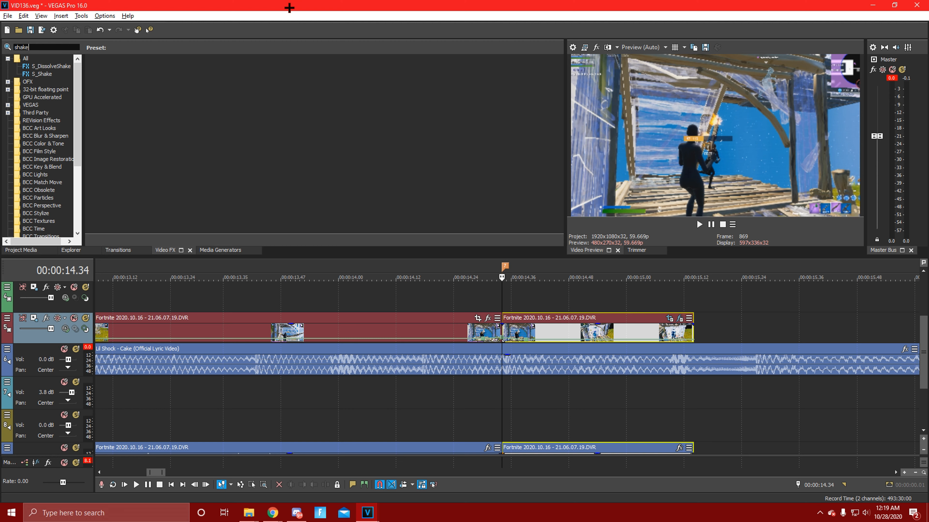
text(e)
click(41, 74)
drag(166, 92, 546, 333)
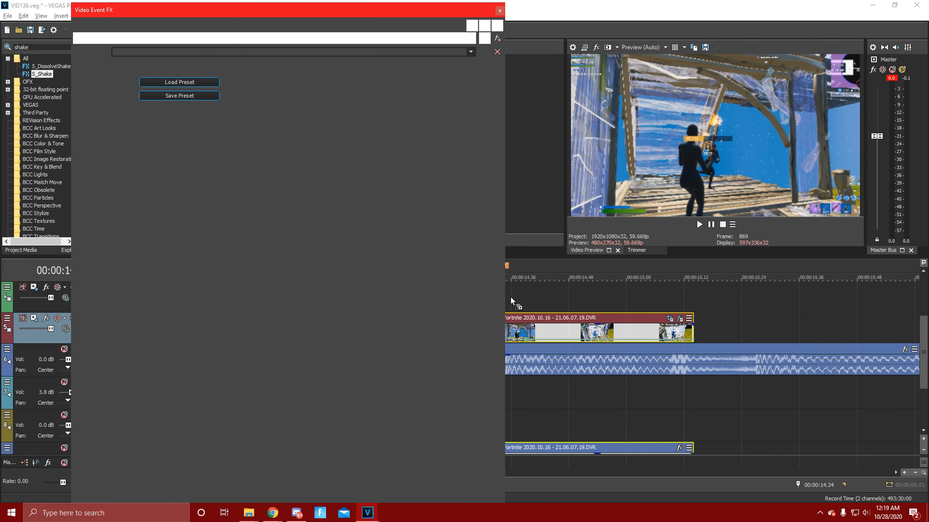
click(285, 109)
drag(498, 457, 527, 462)
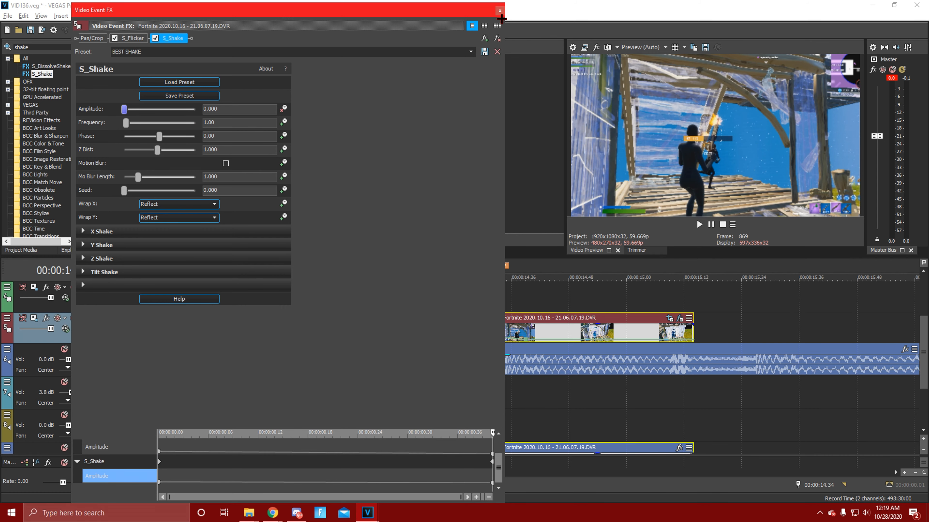
click(499, 10)
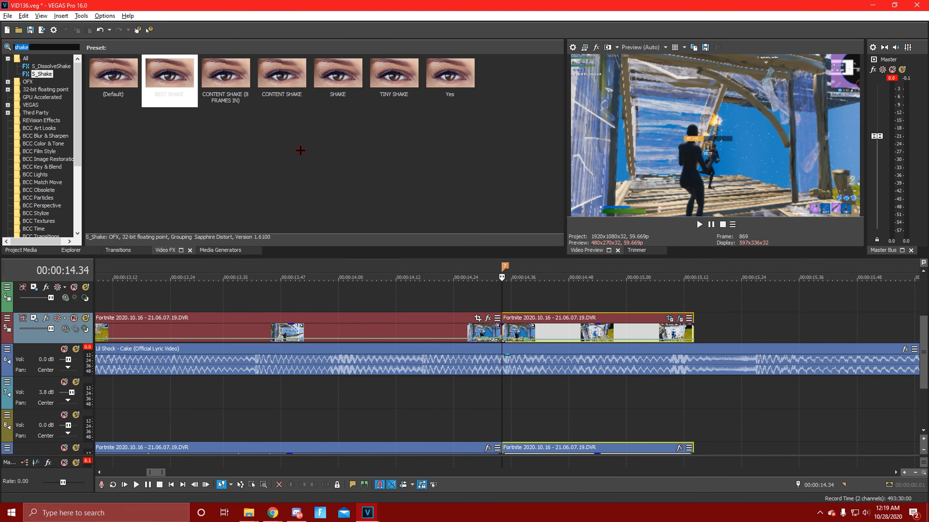
Add the S_DistortRGB BESST RGB preset to the same section and keyframe its Amount to fade out at the section's end.
text(distort)
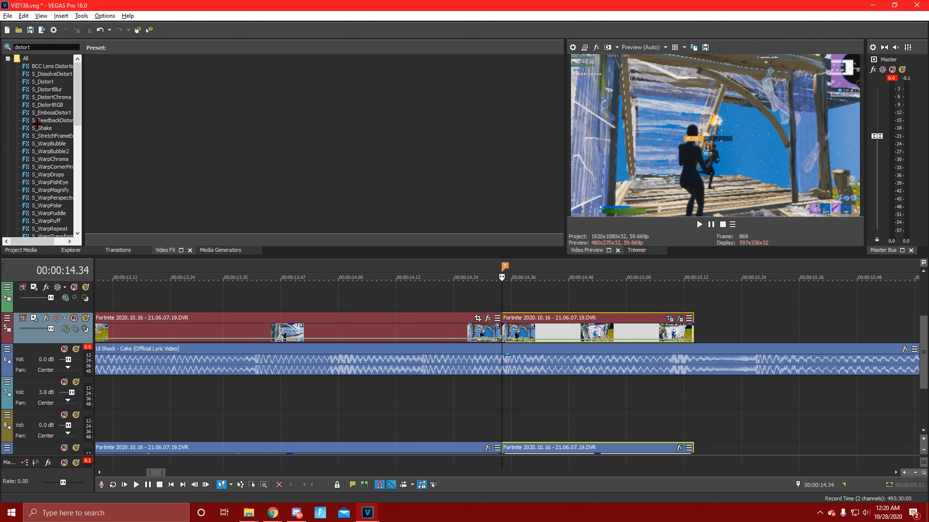
click(48, 105)
drag(176, 89, 627, 332)
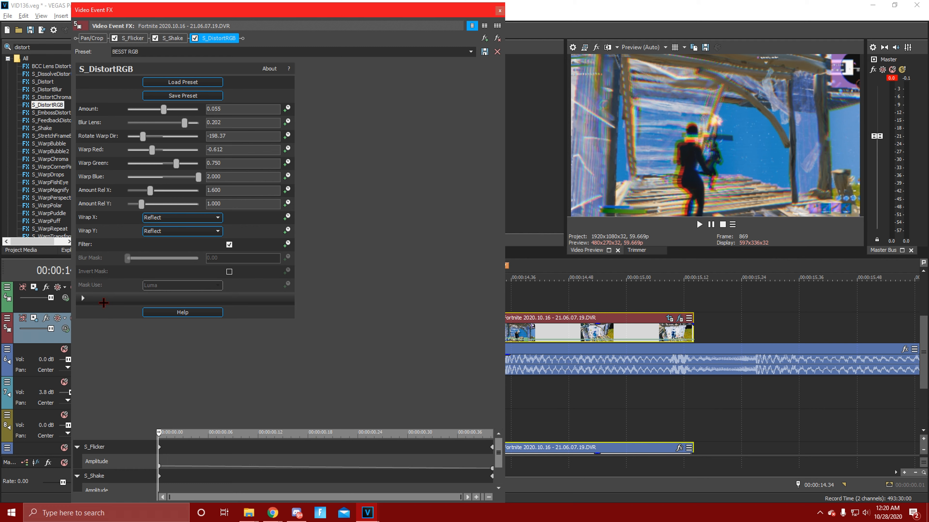
click(82, 298)
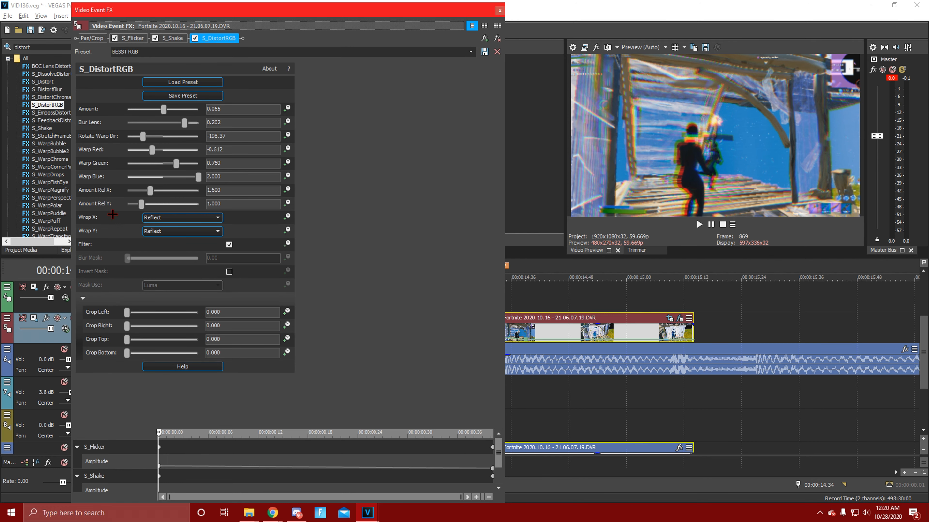
drag(498, 457, 498, 479)
click(486, 471)
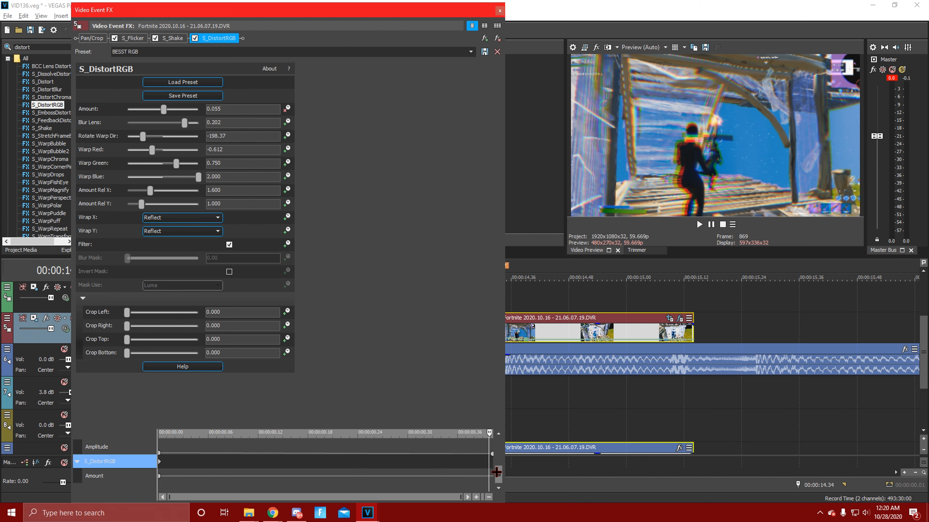
click(236, 112)
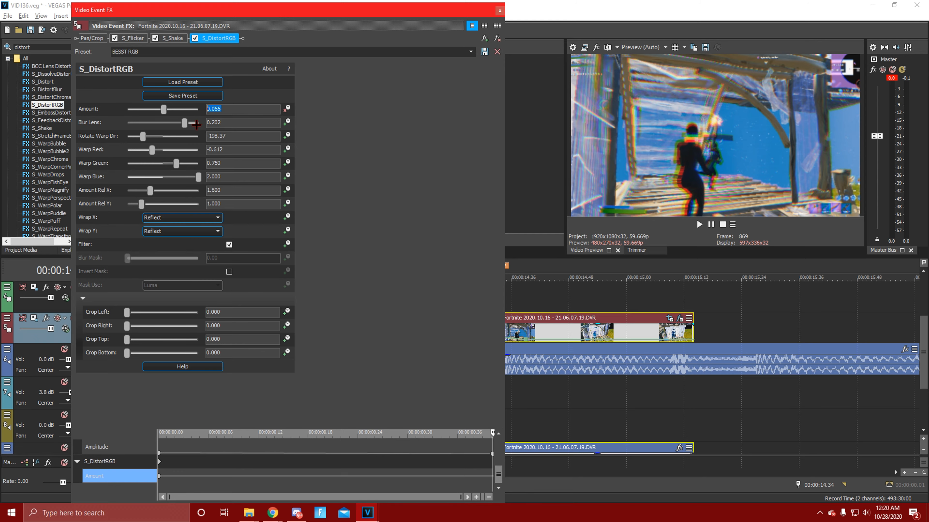
click(499, 11)
Play back the montage across the 00:00:14.34 marker to review the flicker, shake and RGB distortion effects.
click(477, 336)
scroll(486, 339, down, 4)
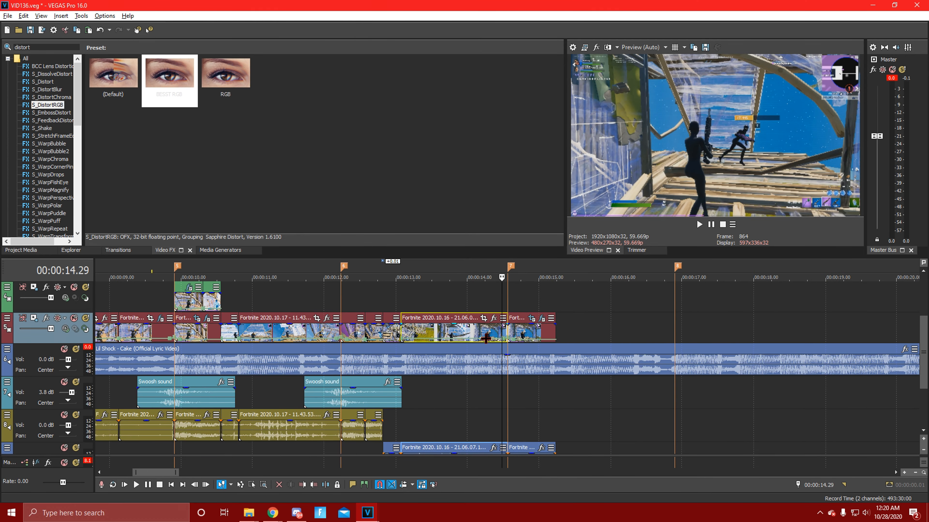
click(471, 309)
key(space)
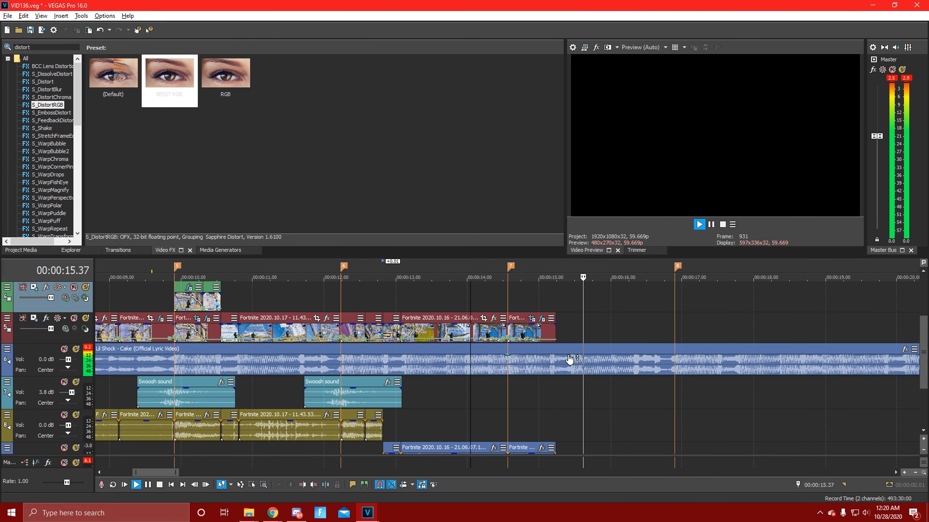
key(space)
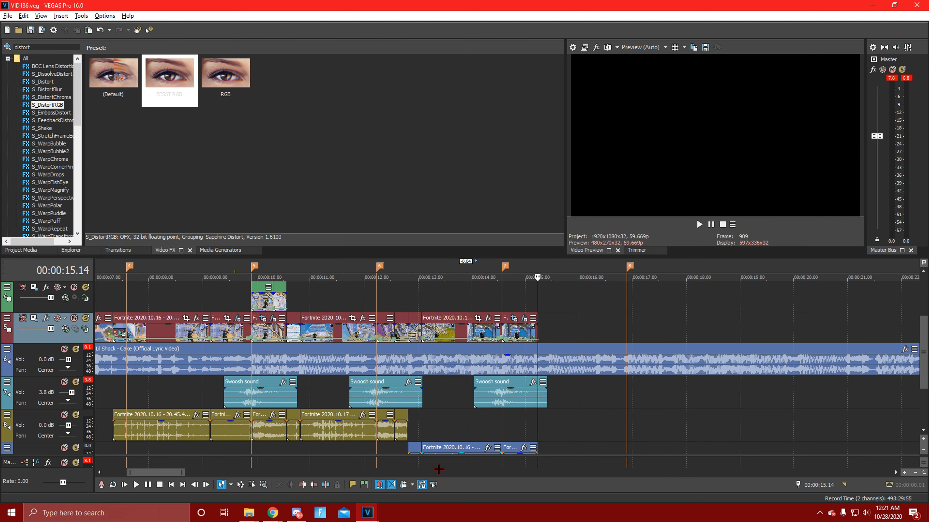
Place the 17.15.54.04 clip directly after the 21.06.07.19 clip, starting at 00:00:15.14.
scroll(435, 381, down, 3)
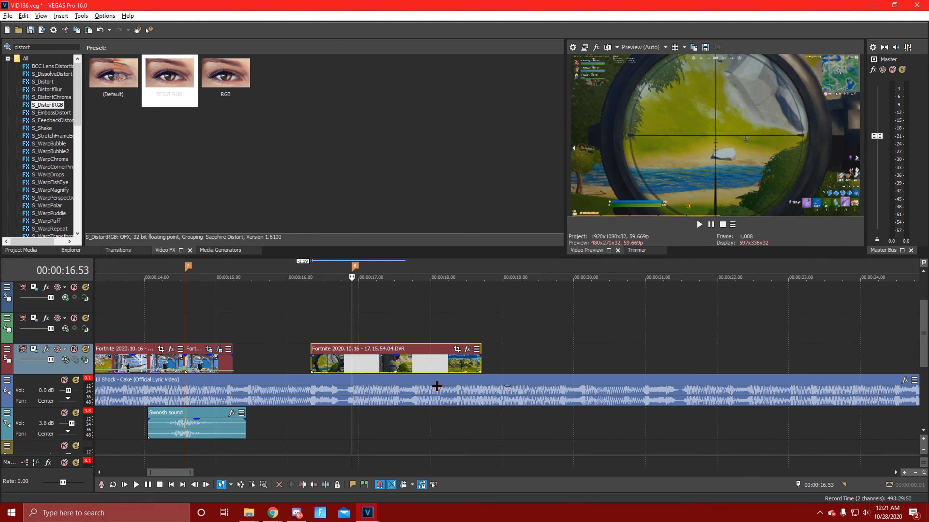
scroll(439, 391, down, 2)
scroll(438, 390, up, 3)
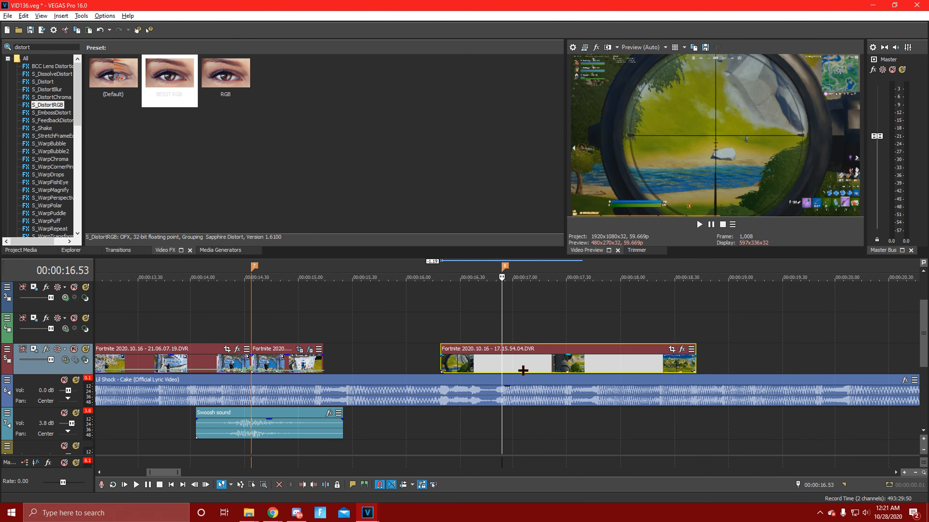
drag(537, 369, 447, 373)
mouse_move(552, 379)
mouse_down()
mouse_move(482, 379)
mouse_move(566, 379)
mouse_up()
scroll(555, 375, up, 4)
drag(480, 360, 526, 376)
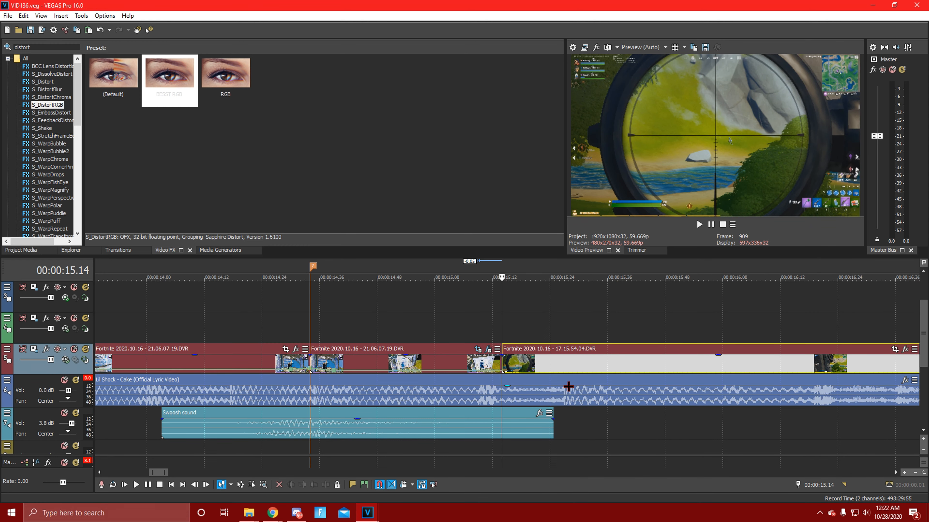
Split the 17.15.54.04 clip at 00:00:15.29 and the preceding 21.06.07.19 section at 00:00:14.59, 15 frames either side of their cut.
key(Right)
key(Right)
key(Right)
key(Left)
key(Left)
key(Left)
key(s)
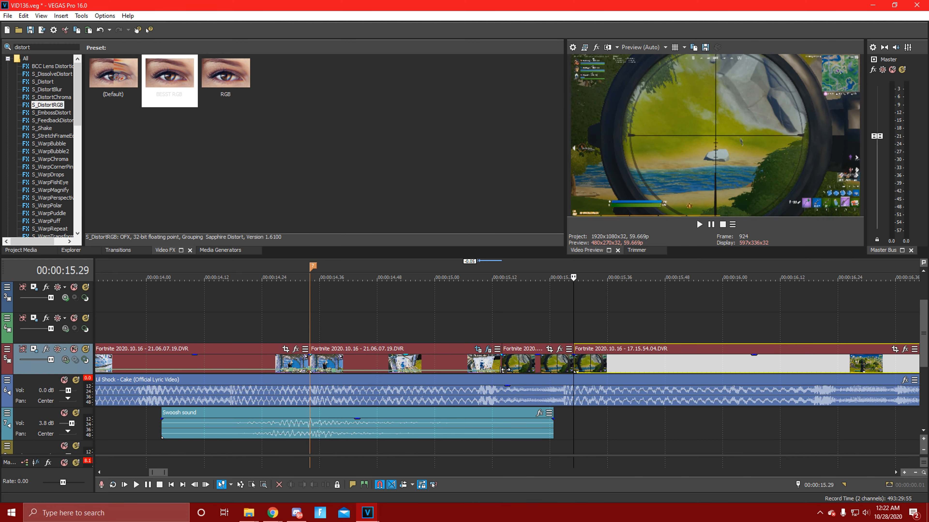
click(500, 370)
key(s)
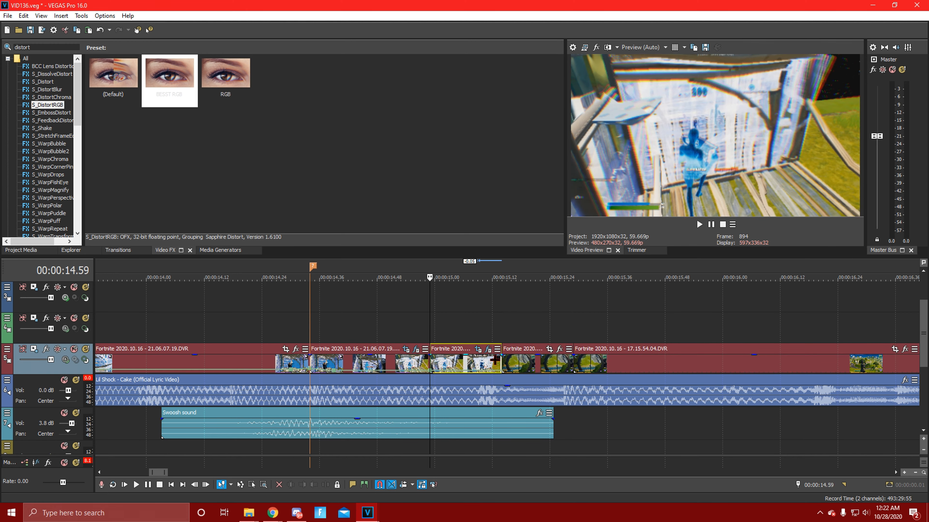
Replace the effects on the last short 21.06.07.19 section with the a3on screen pump A package and move its first Z Dist keyframe to about 00:00:00.06.
click(489, 350)
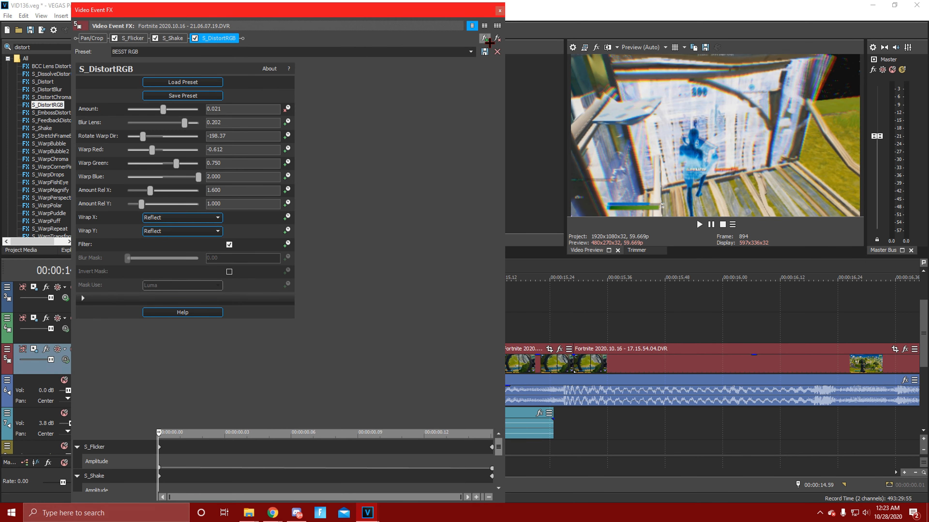
click(485, 38)
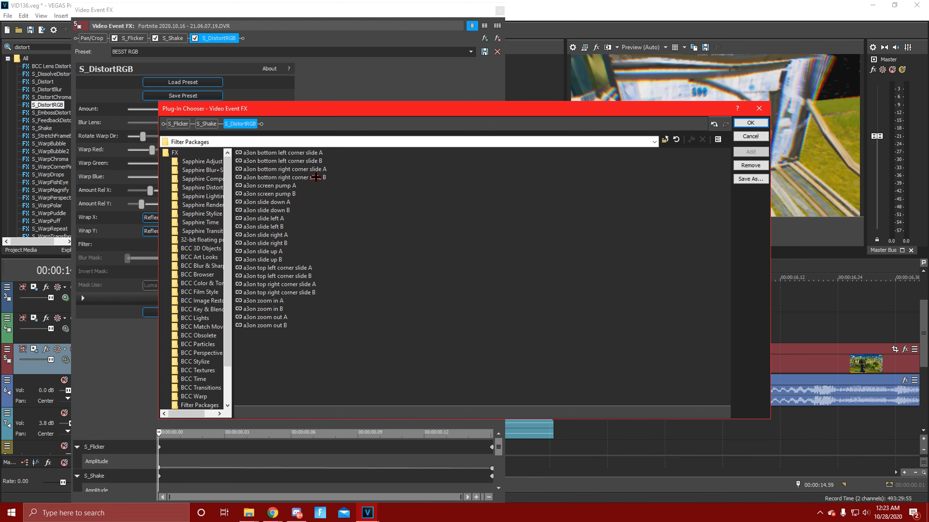
click(291, 186)
click(750, 164)
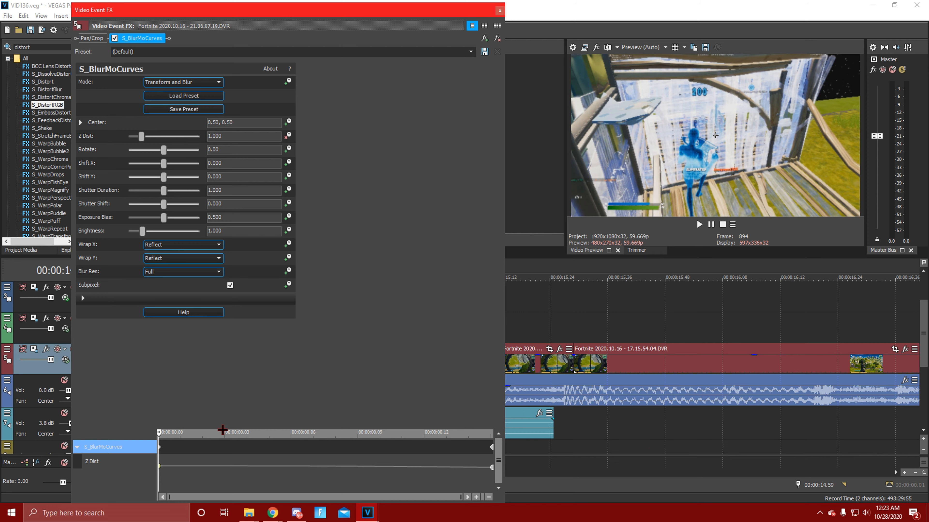
drag(159, 466, 291, 466)
click(499, 12)
Apply the a3on screen pump B filter package to the short 17.15.54.04 section after the 00:00:15.14 cut.
click(521, 372)
mouse_move(169, 77)
mouse_down()
mouse_move(212, 151)
mouse_move(158, 91)
mouse_up()
click(560, 350)
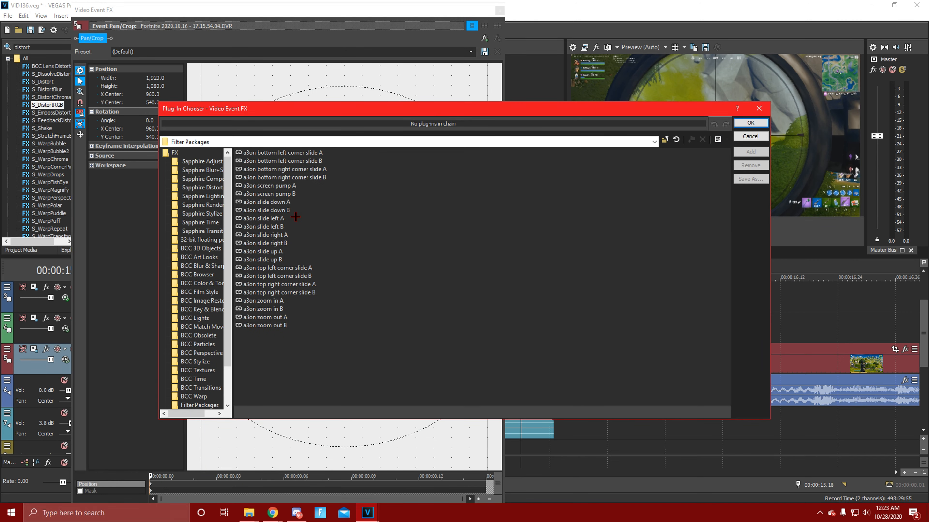
double_click(302, 203)
key(Return)
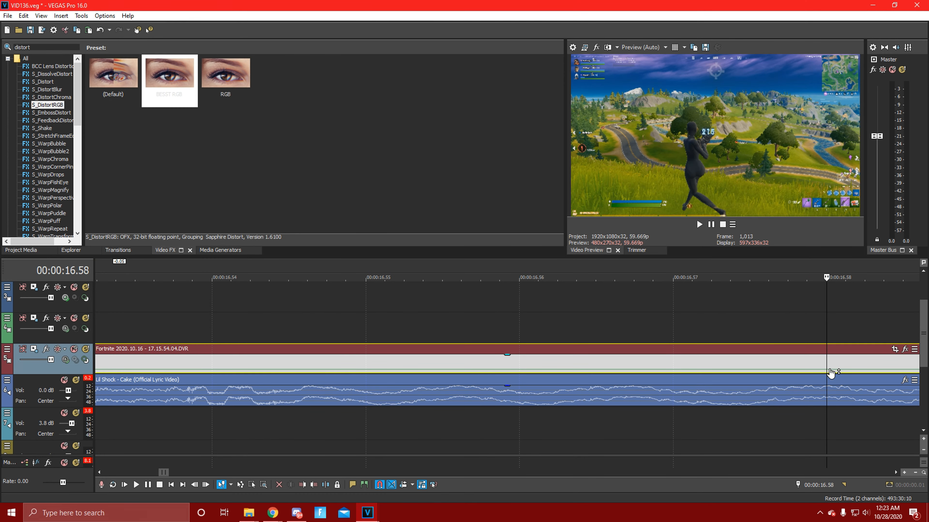
Adjust the velocity envelope points around the 00:00:16.53 marker on the long 17.15.54.04 section, and split it at the marker.
scroll(834, 379, right, 3)
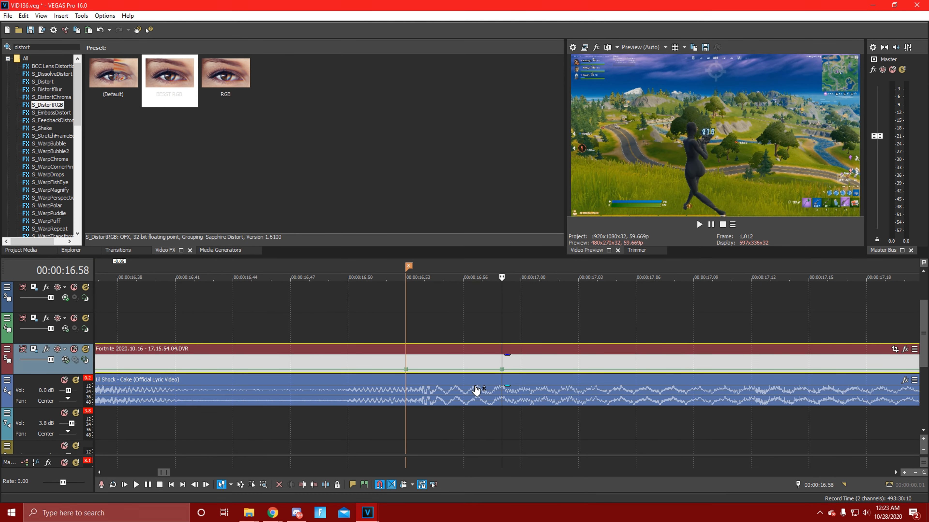
click(411, 370)
scroll(438, 365, up, 1)
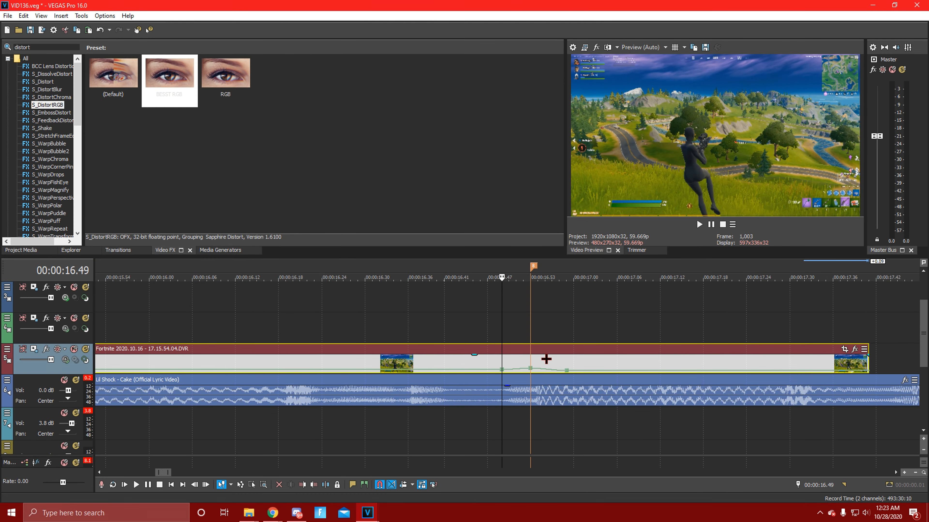
click(538, 371)
key(s)
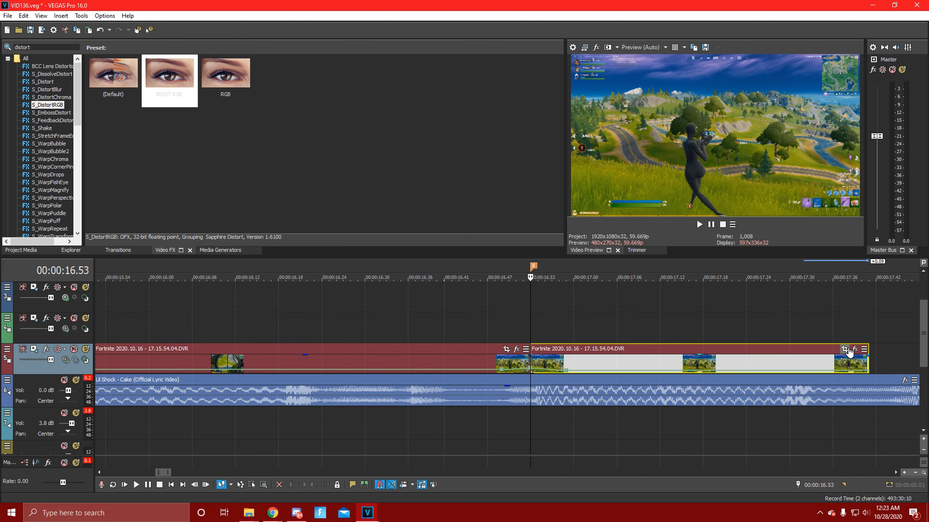
Animate the Pan/Crop of the section after the 00:00:16.53 cut from about 1,796.7 × 1,010.7 at its start to a wider frame at its end.
click(844, 349)
drag(211, 352, 215, 349)
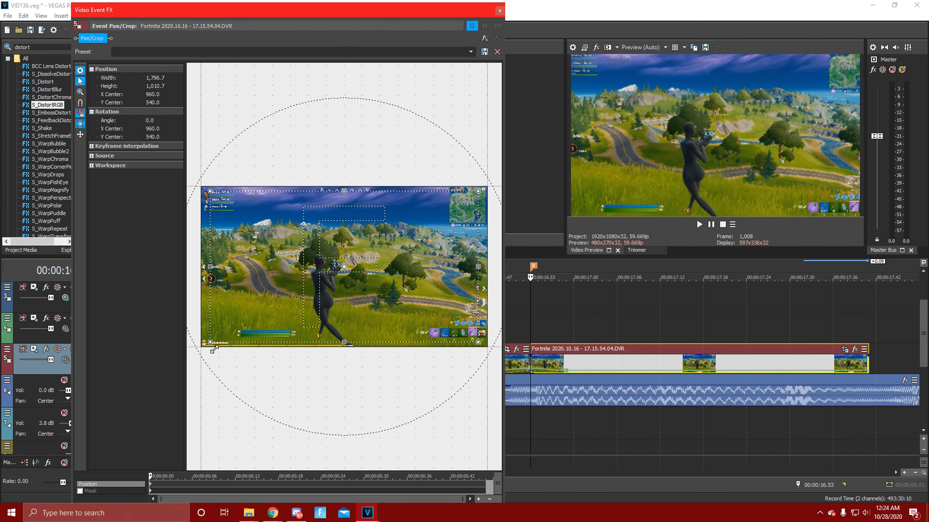
click(486, 488)
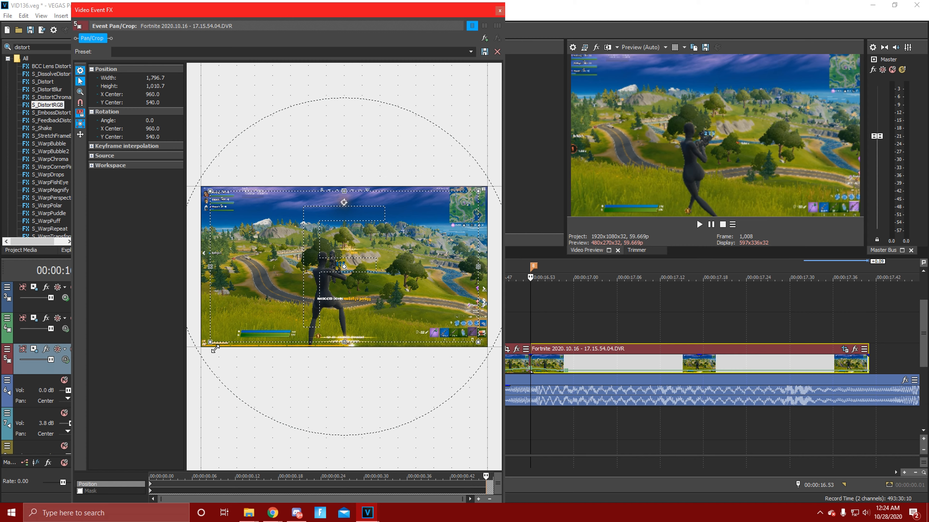
drag(213, 347, 206, 358)
click(500, 11)
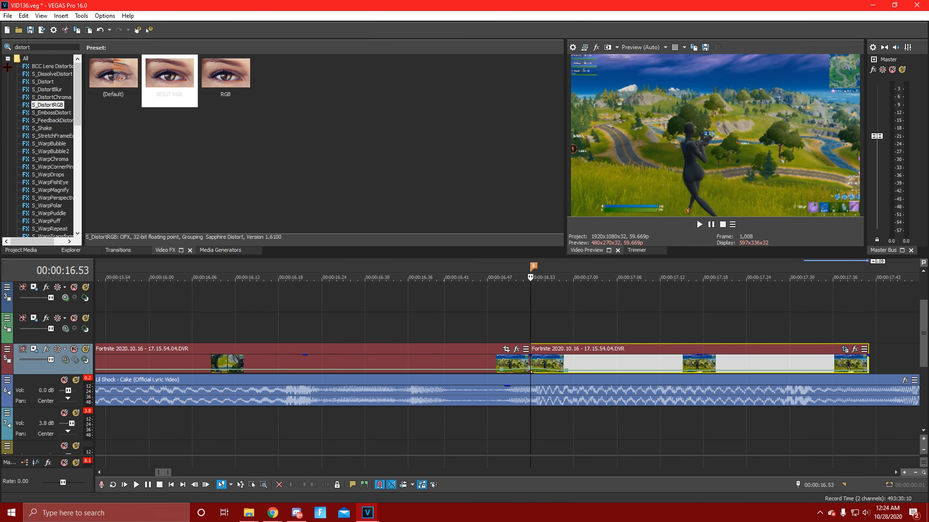
Apply the S_Shake BEST SHAKE preset to the section after the 00:00:16.53 cut and fade its Amplitude from 0.500 to zero at the end.
click(49, 50)
text(shake)
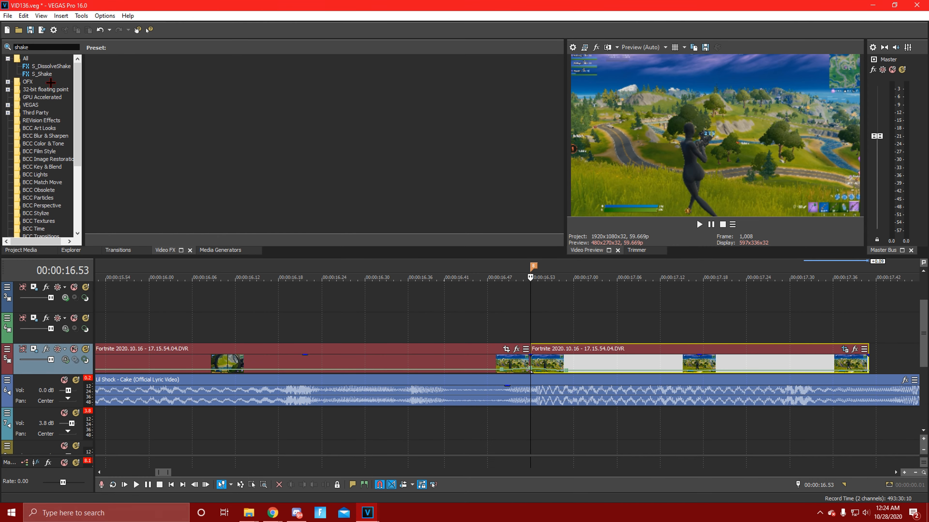
click(42, 74)
drag(171, 91, 624, 367)
click(284, 108)
drag(478, 448, 494, 449)
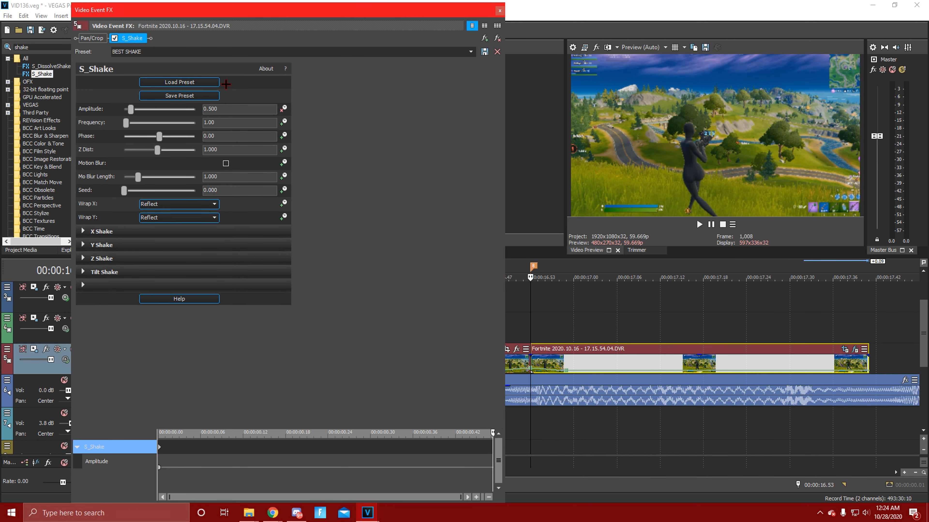
drag(131, 110, 123, 109)
click(500, 10)
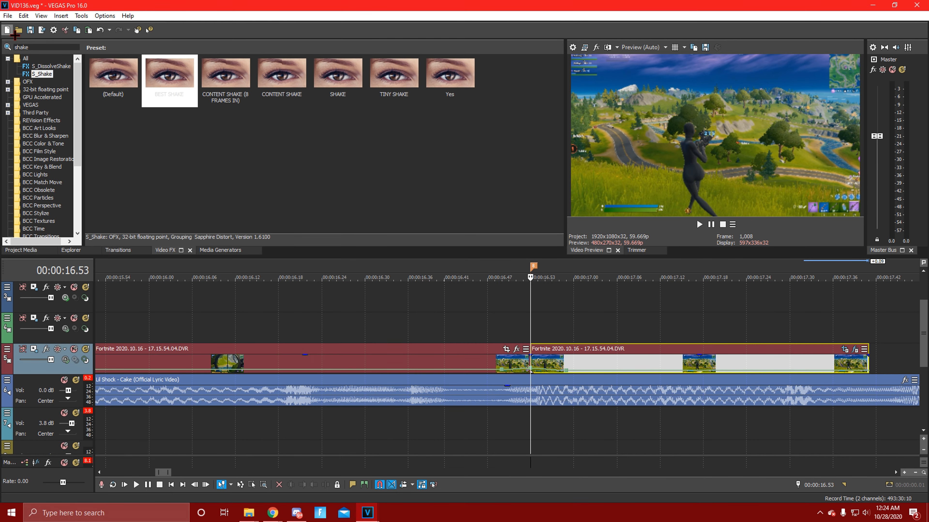
Add the S_Flicker FLICKER preset to the same section and bring its Amplitude down to 0.000 at the end.
text(flicker)
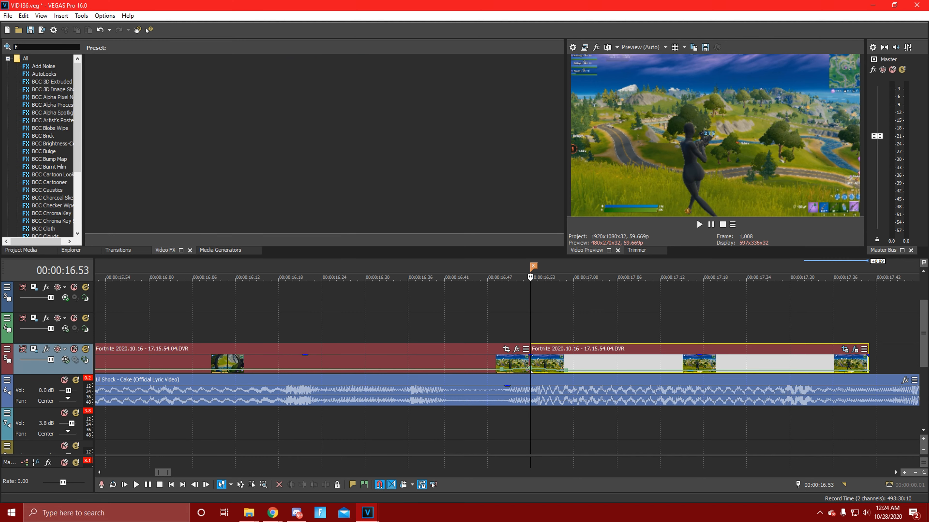
click(42, 75)
drag(170, 79, 659, 365)
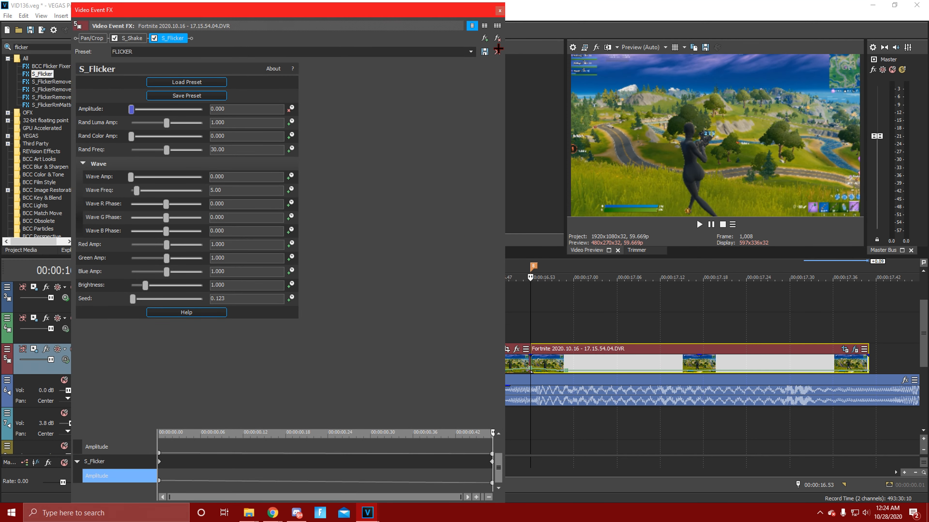
click(499, 10)
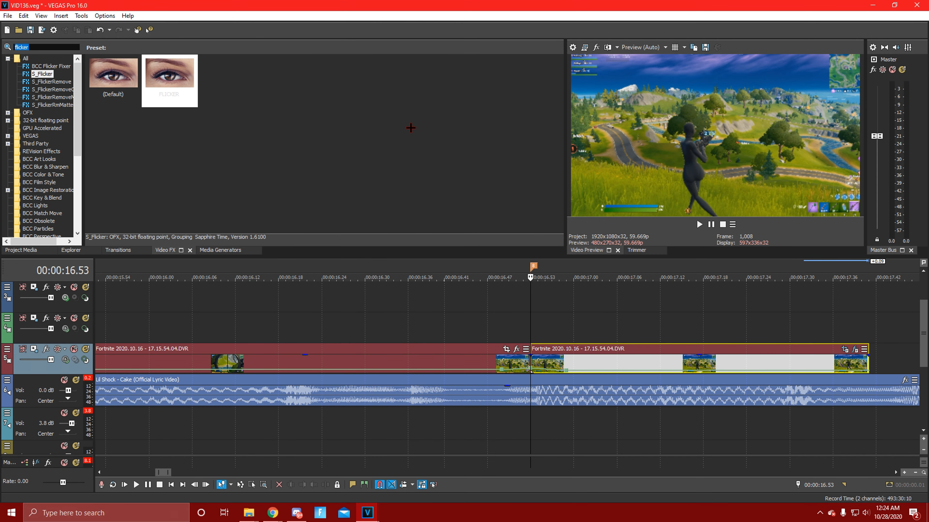
Add the S_Glow AQUA GLOW preset to the section and animate its Brightness from 1.973 at the start to 0.000 at the end.
text(glow)
click(41, 167)
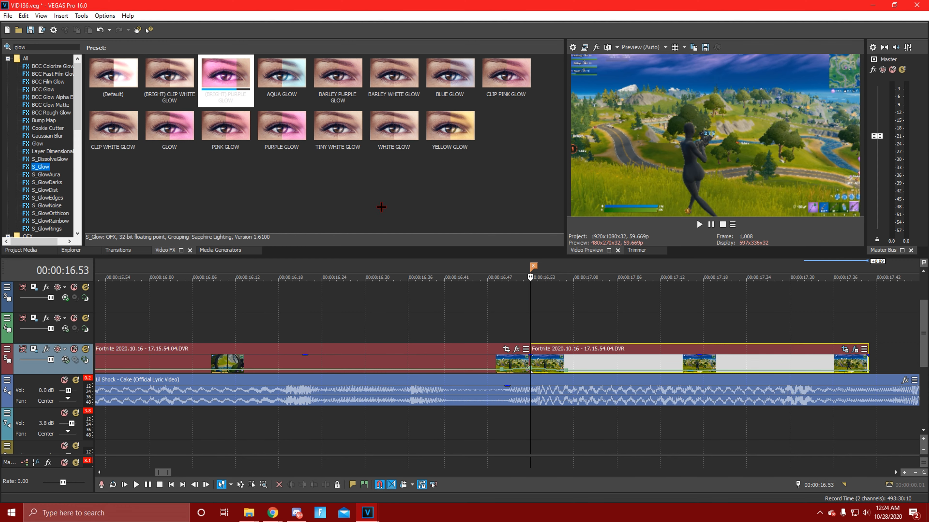
drag(282, 79, 657, 357)
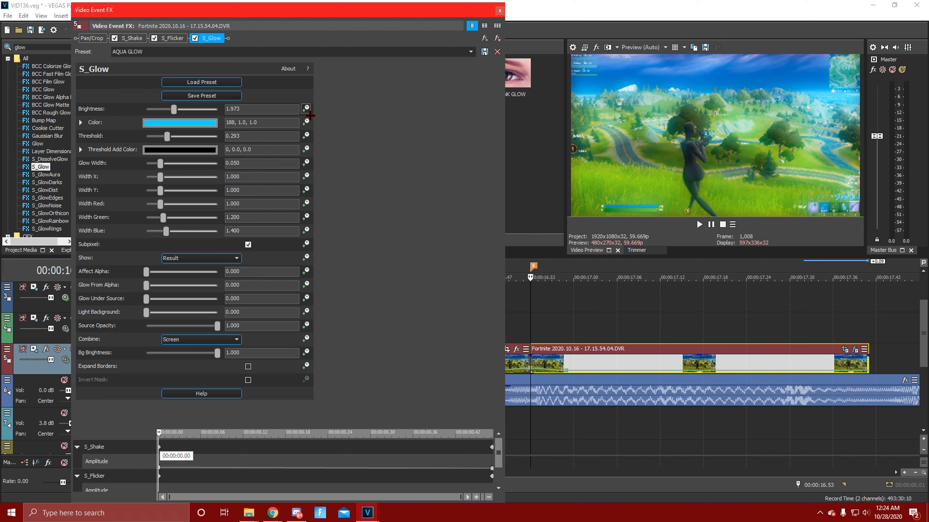
drag(498, 451, 499, 491)
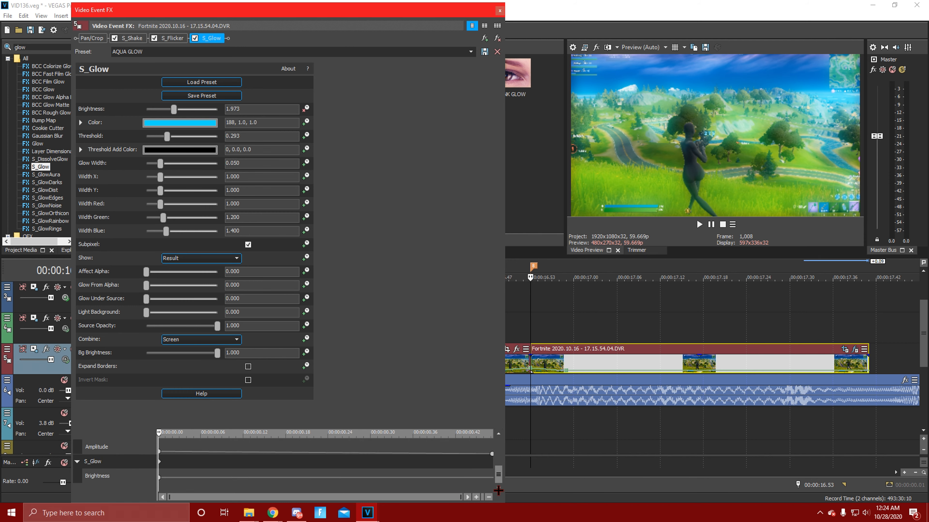
click(496, 473)
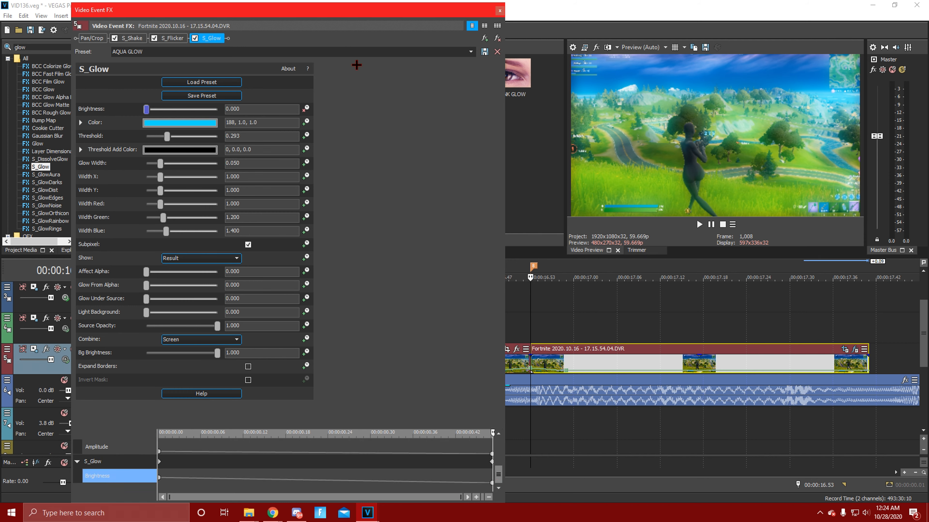
click(500, 10)
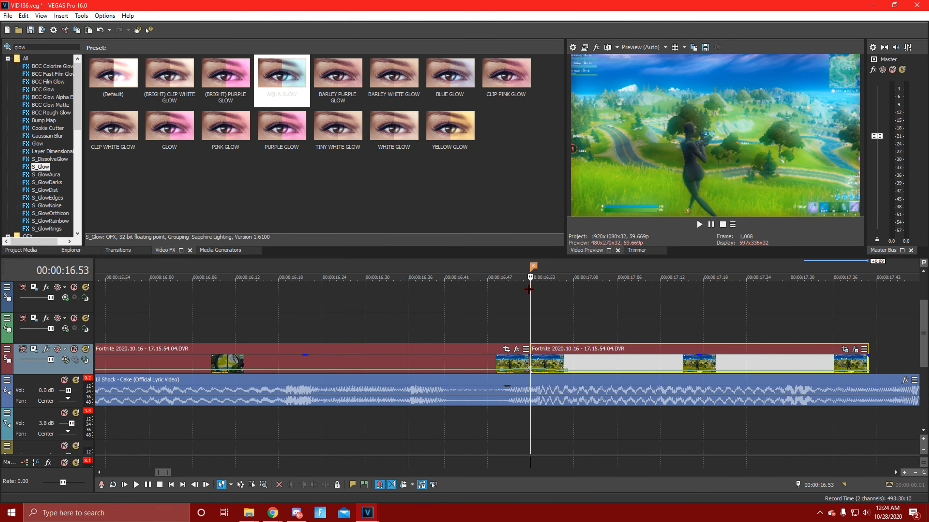
Review the cut at 00:00:22.21 and the effects on the 20.41.01.13 section that follows it.
scroll(520, 405, down, 2)
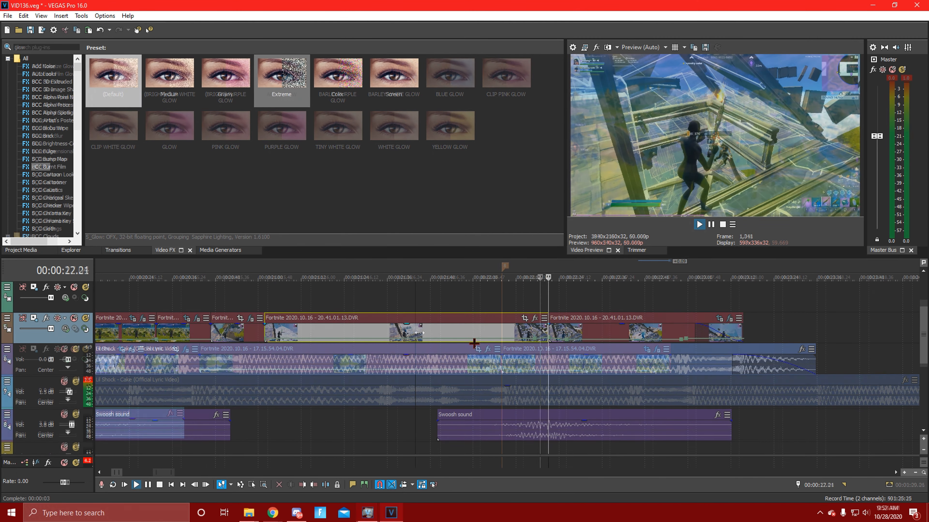
click(480, 342)
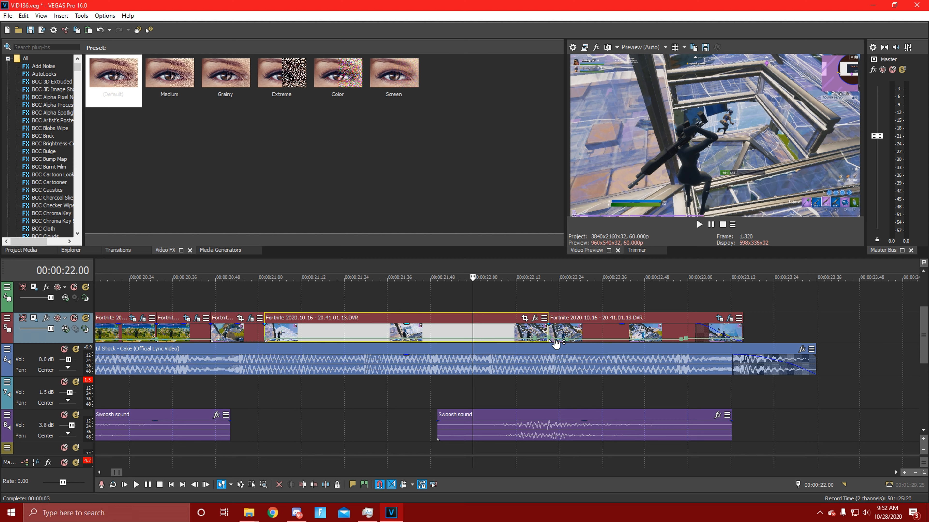
click(555, 377)
click(555, 333)
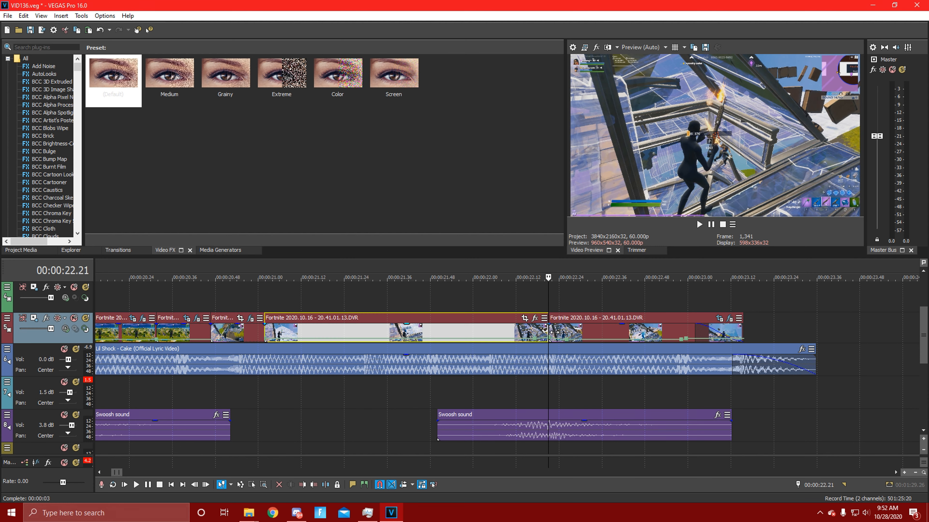
click(584, 331)
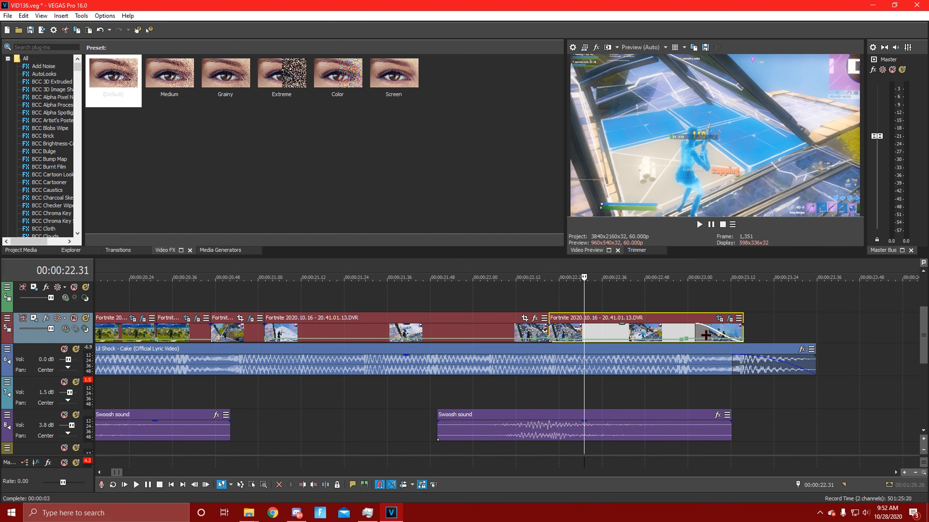
click(729, 319)
click(129, 38)
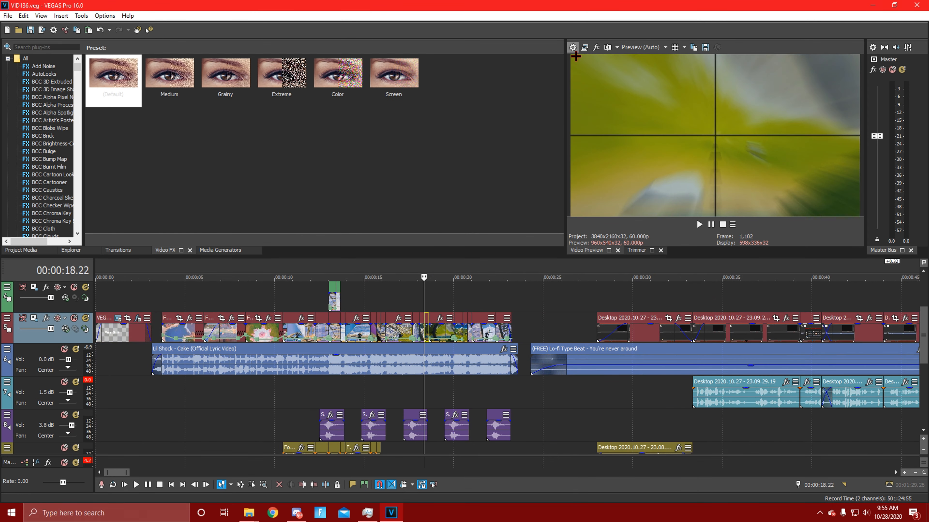
Check the frame width and height in the project's video properties.
click(574, 53)
click(556, 61)
click(573, 48)
drag(418, 105, 388, 117)
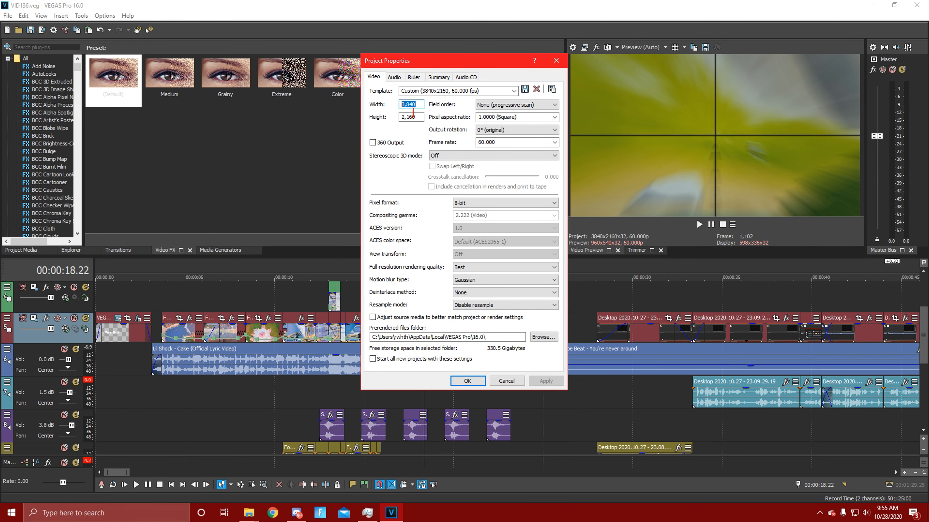
click(420, 107)
drag(419, 106, 400, 120)
click(468, 381)
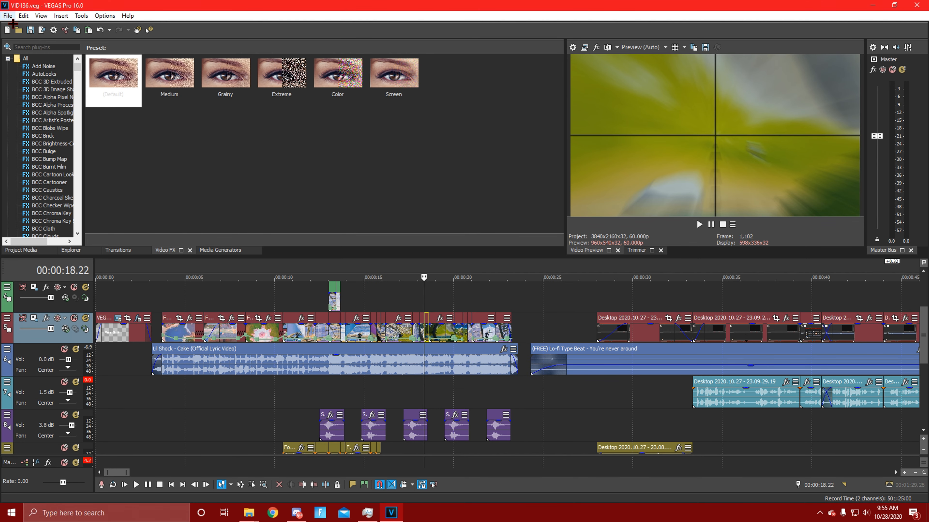
Choose the 4K template of the MAGIX AVC/AAC MP4 render format and review its custom video and project settings.
click(8, 15)
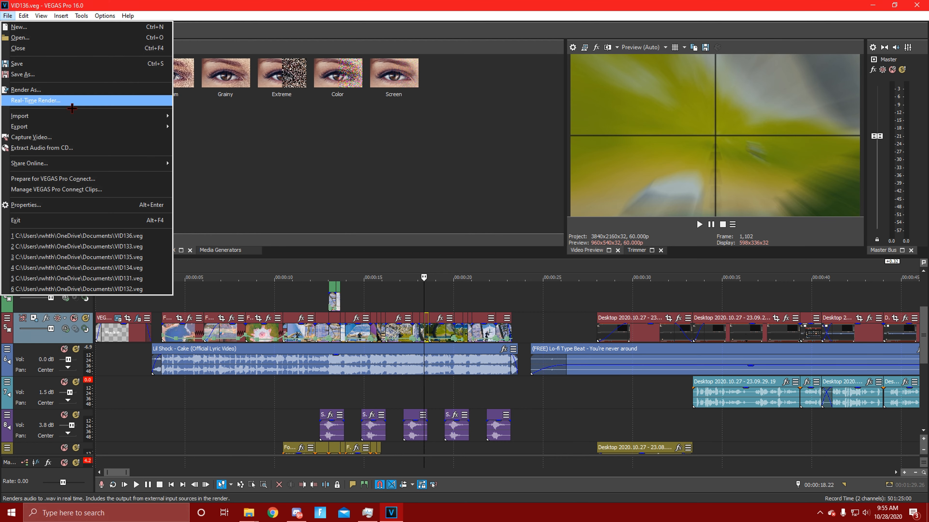
click(69, 91)
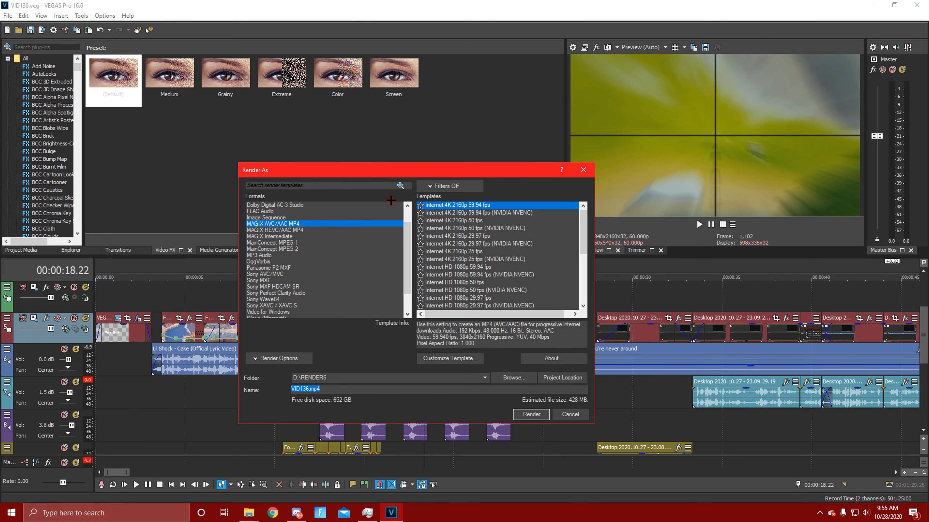
scroll(463, 293, down, 5)
click(471, 306)
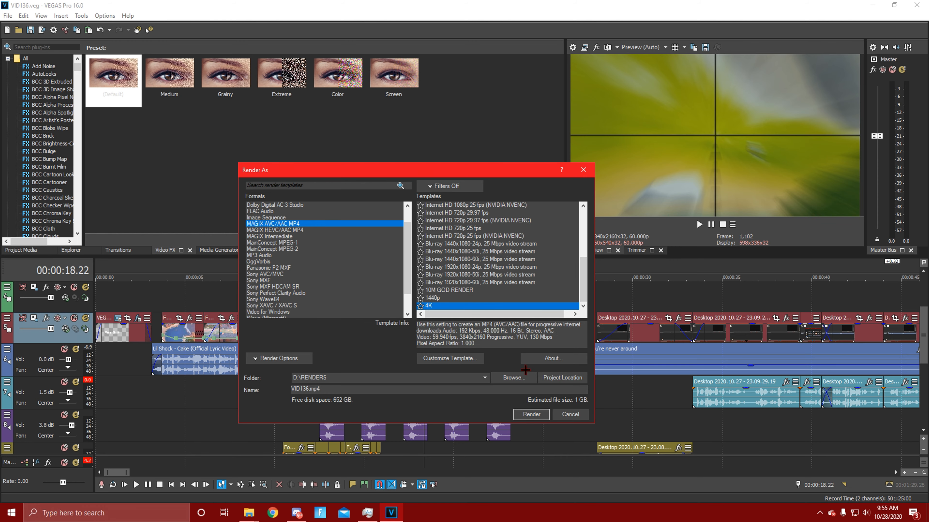
click(472, 358)
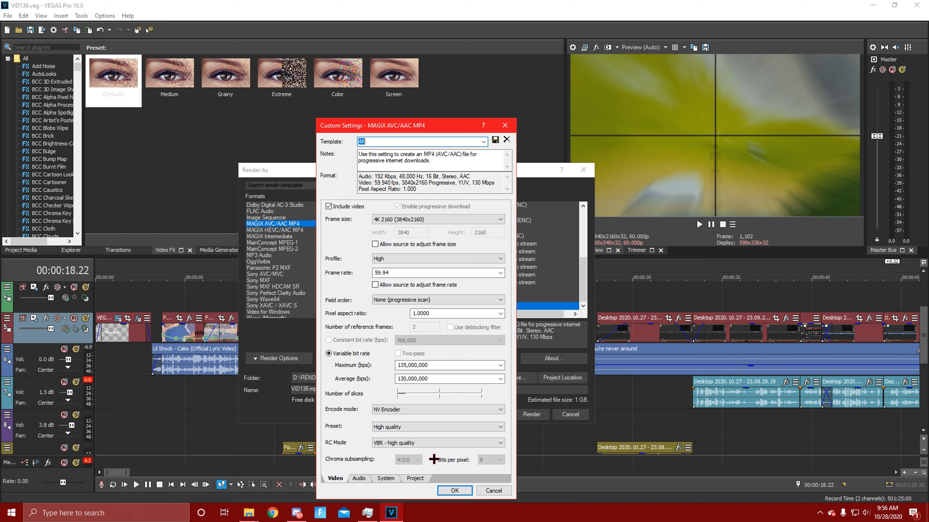
click(420, 479)
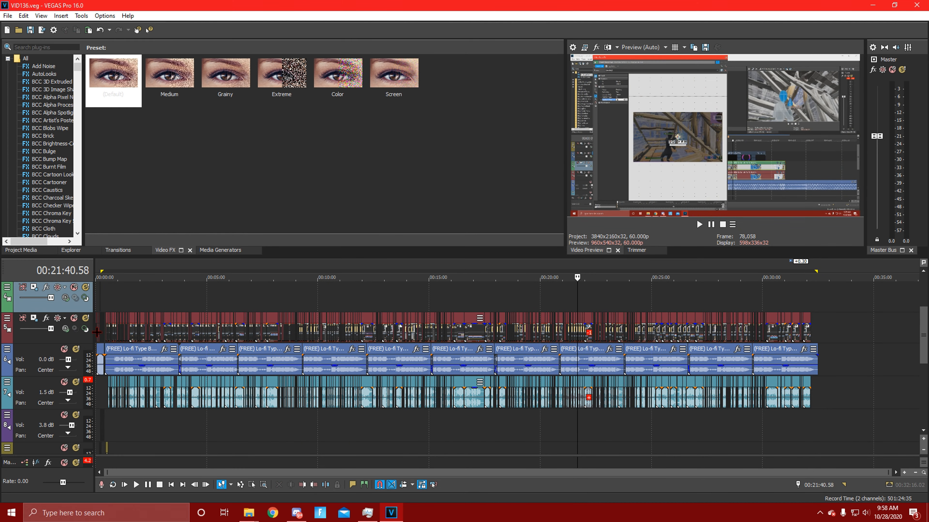
click(142, 342)
scroll(172, 340, up, 2)
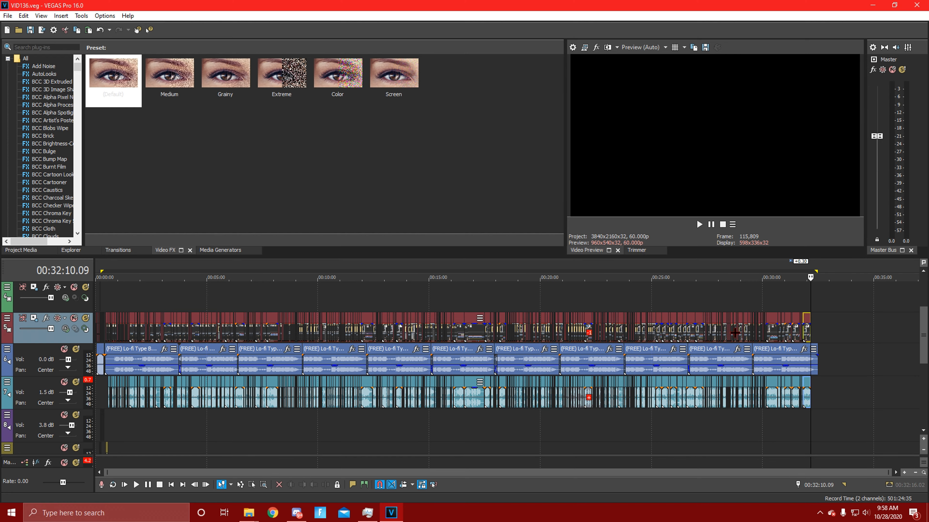
scroll(669, 351, up, 5)
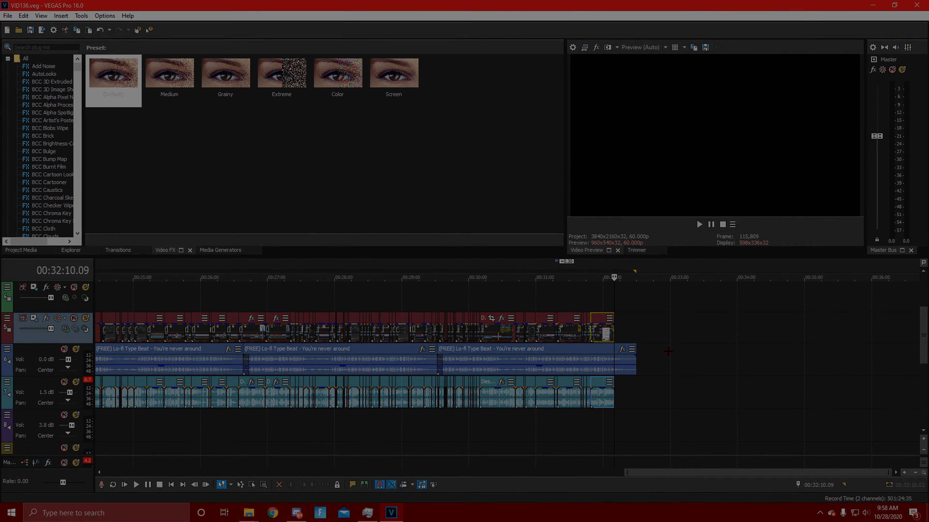